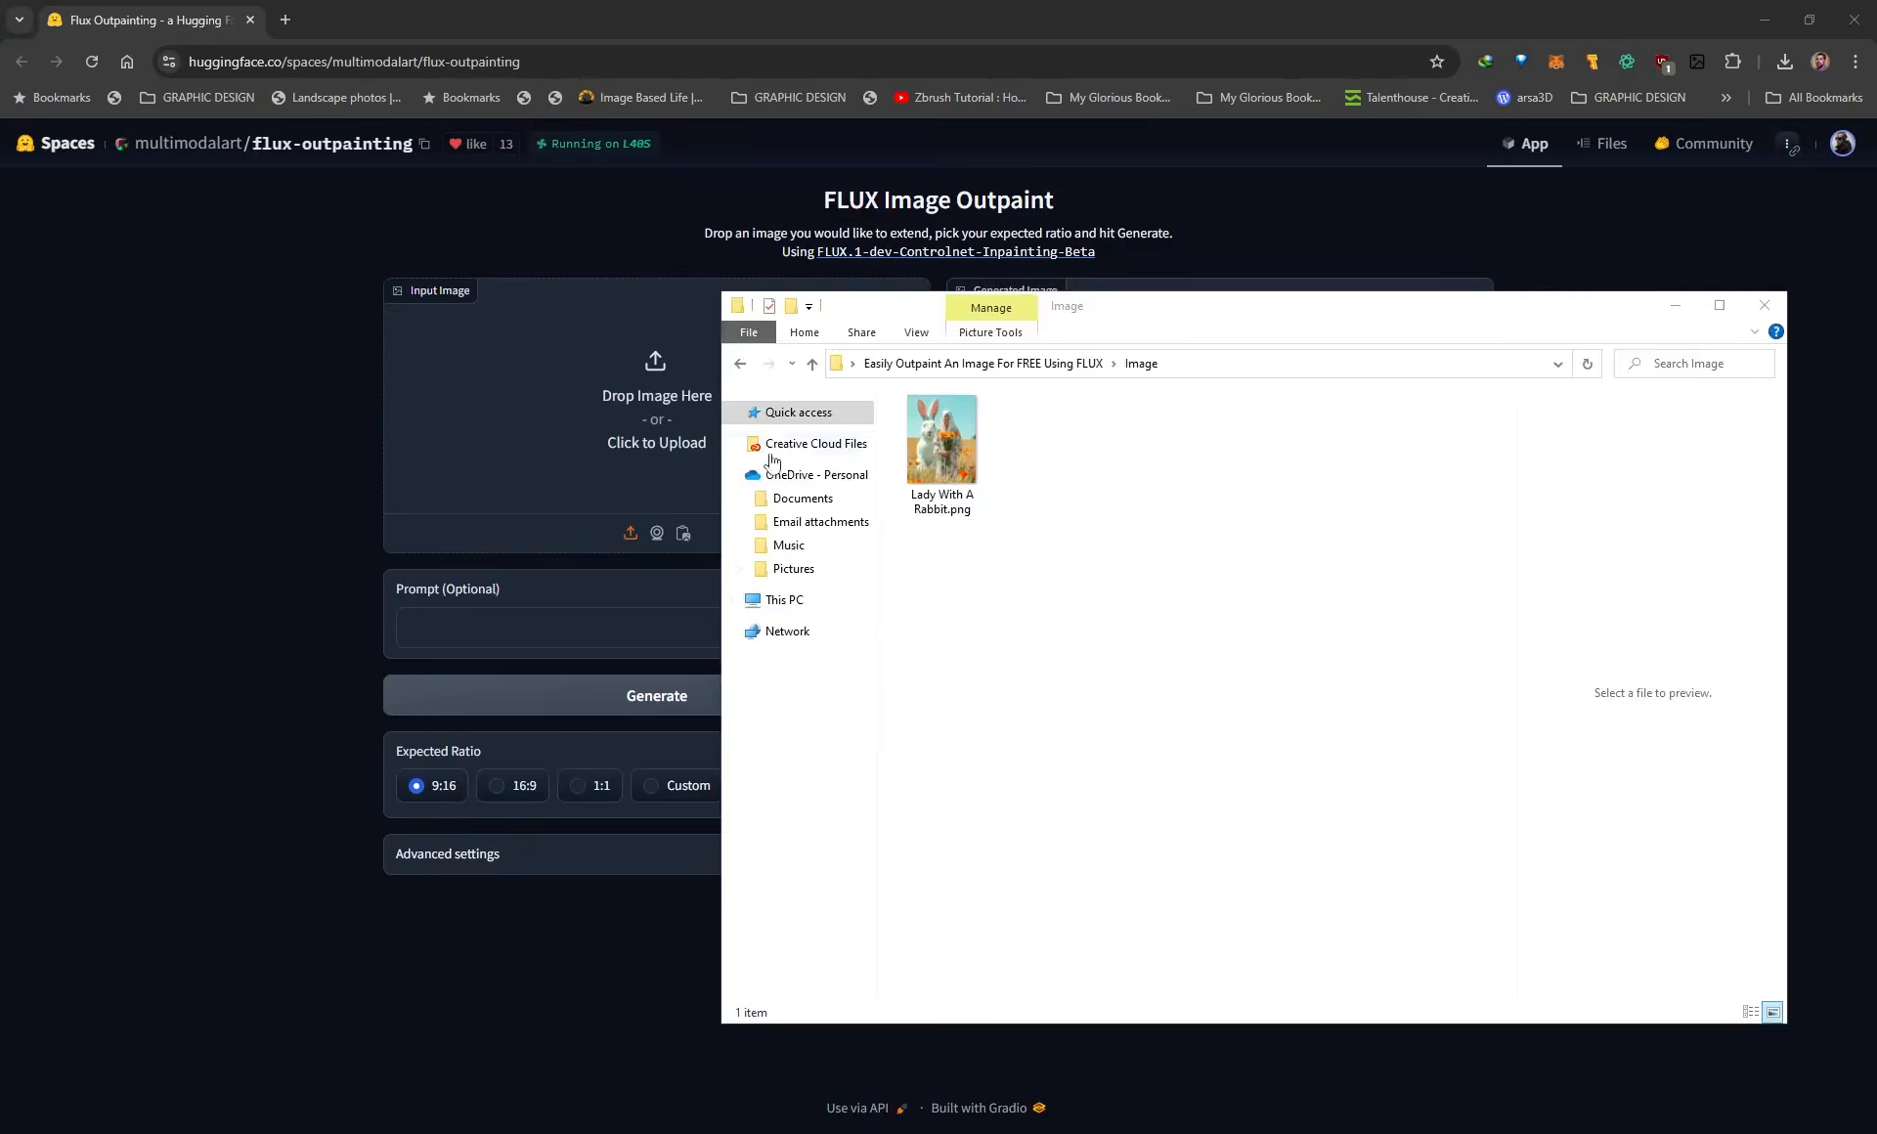
Load Lady With A Rabbit.png from the Image folder as the input image for outpainting.
click(936, 472)
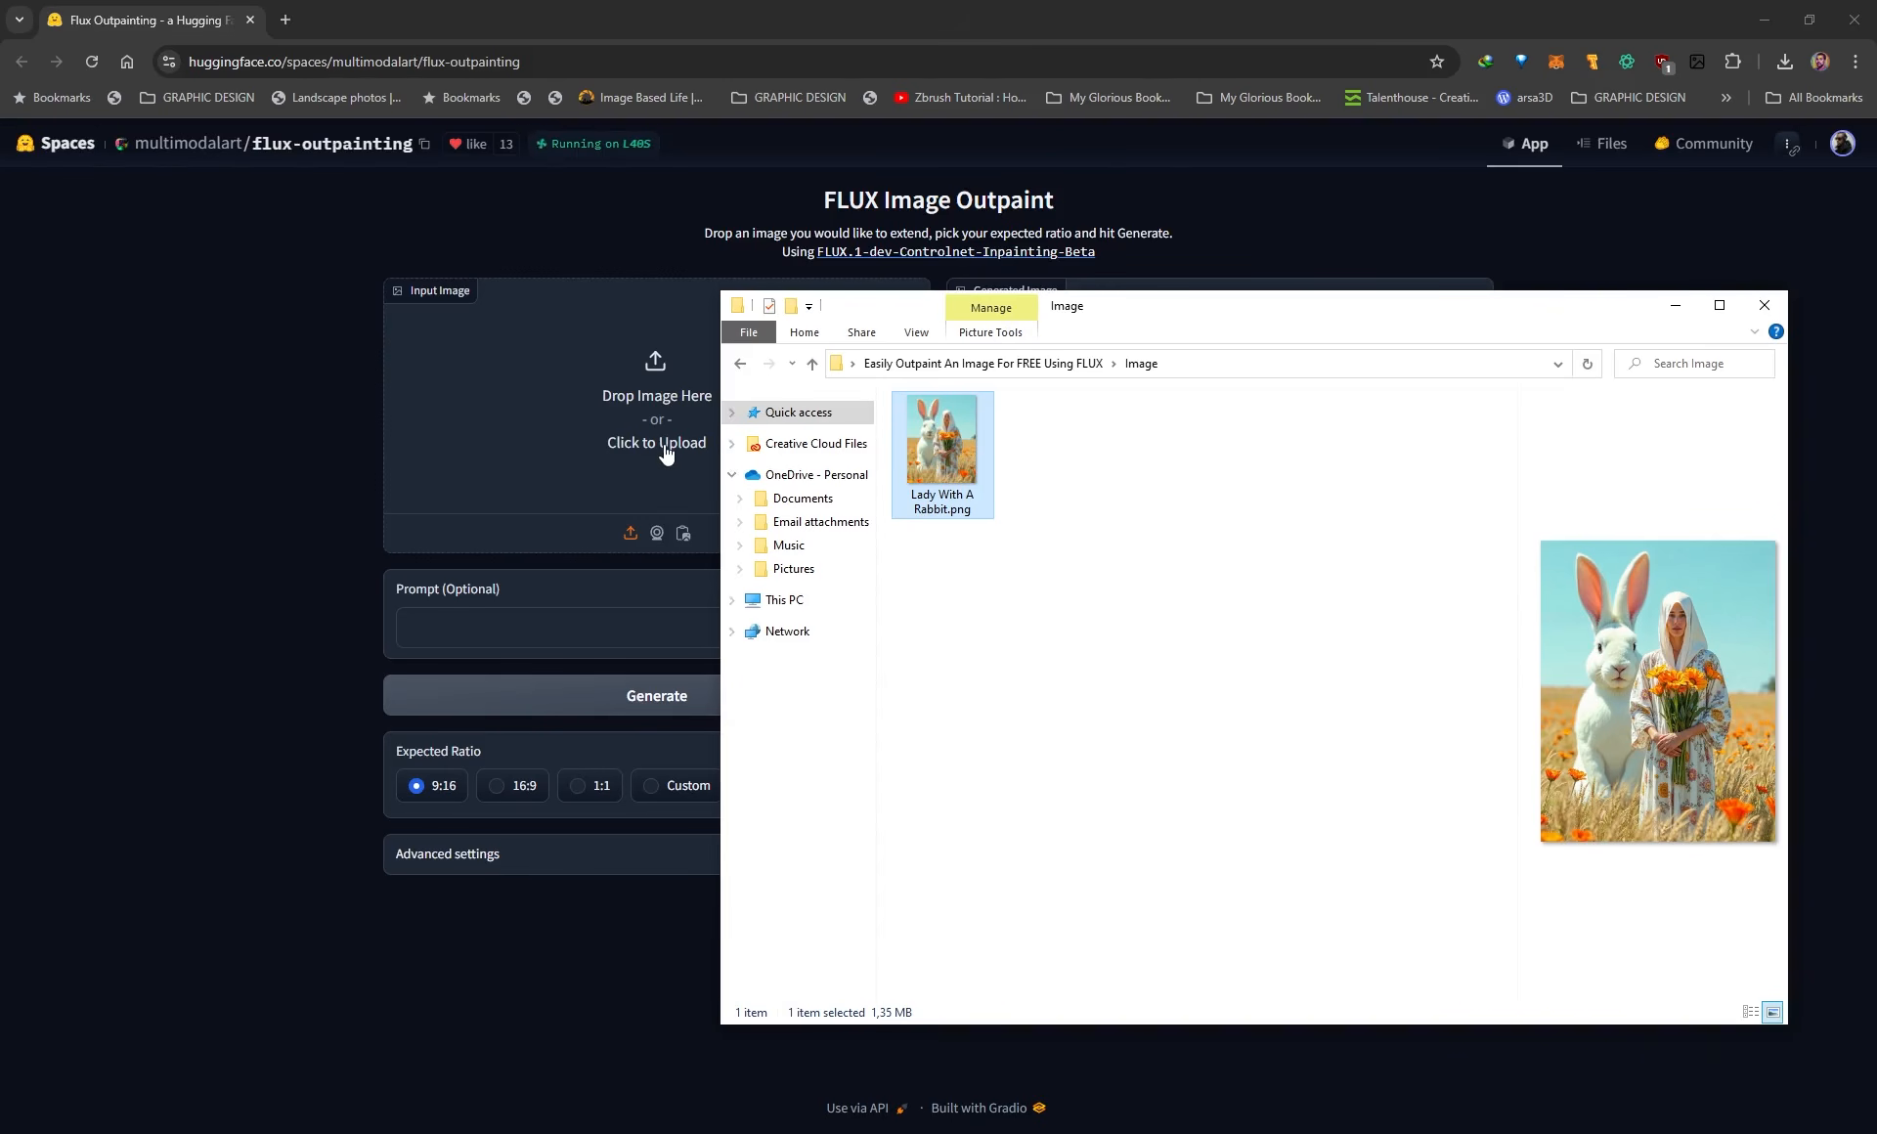
drag(1129, 318, 1219, 331)
drag(1024, 479, 604, 405)
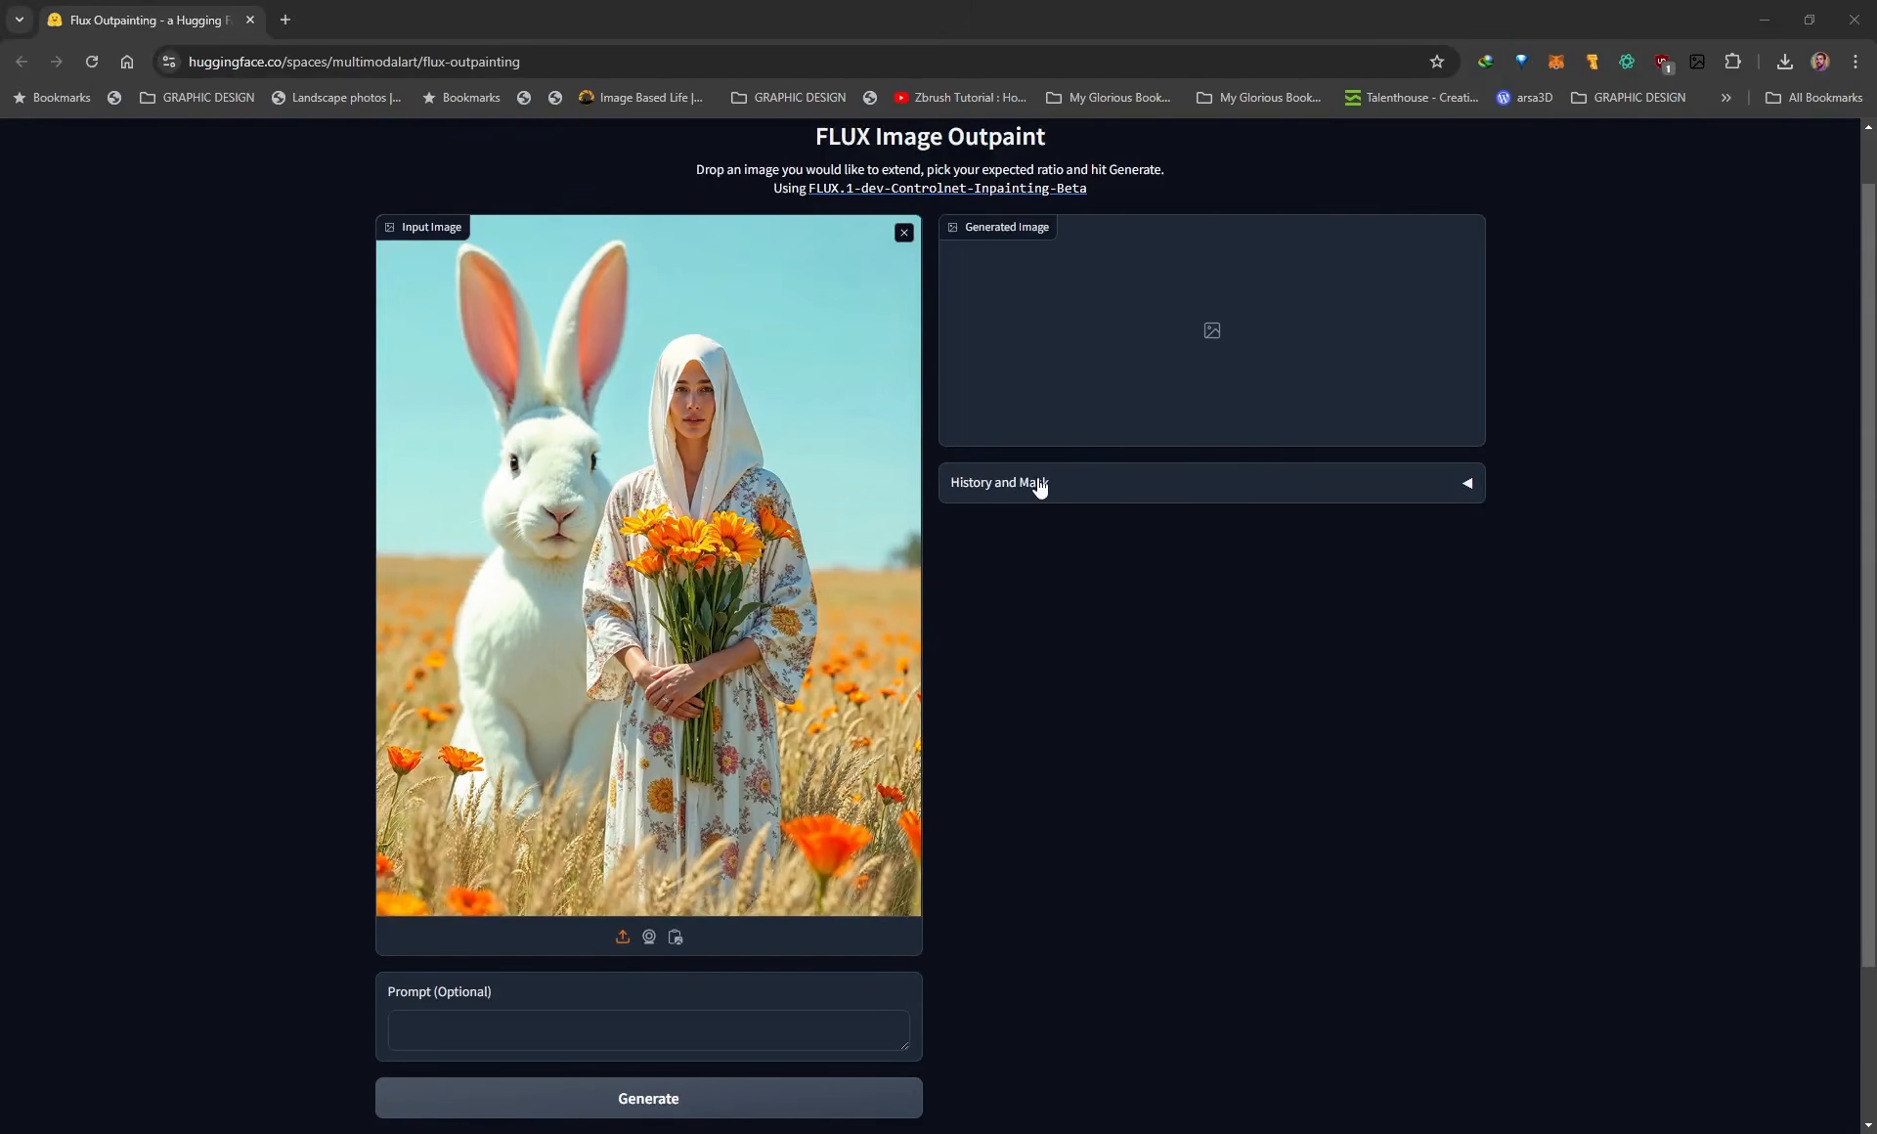
Expand the History and Mask section and look over the input image and the empty optional prompt field.
click(1468, 486)
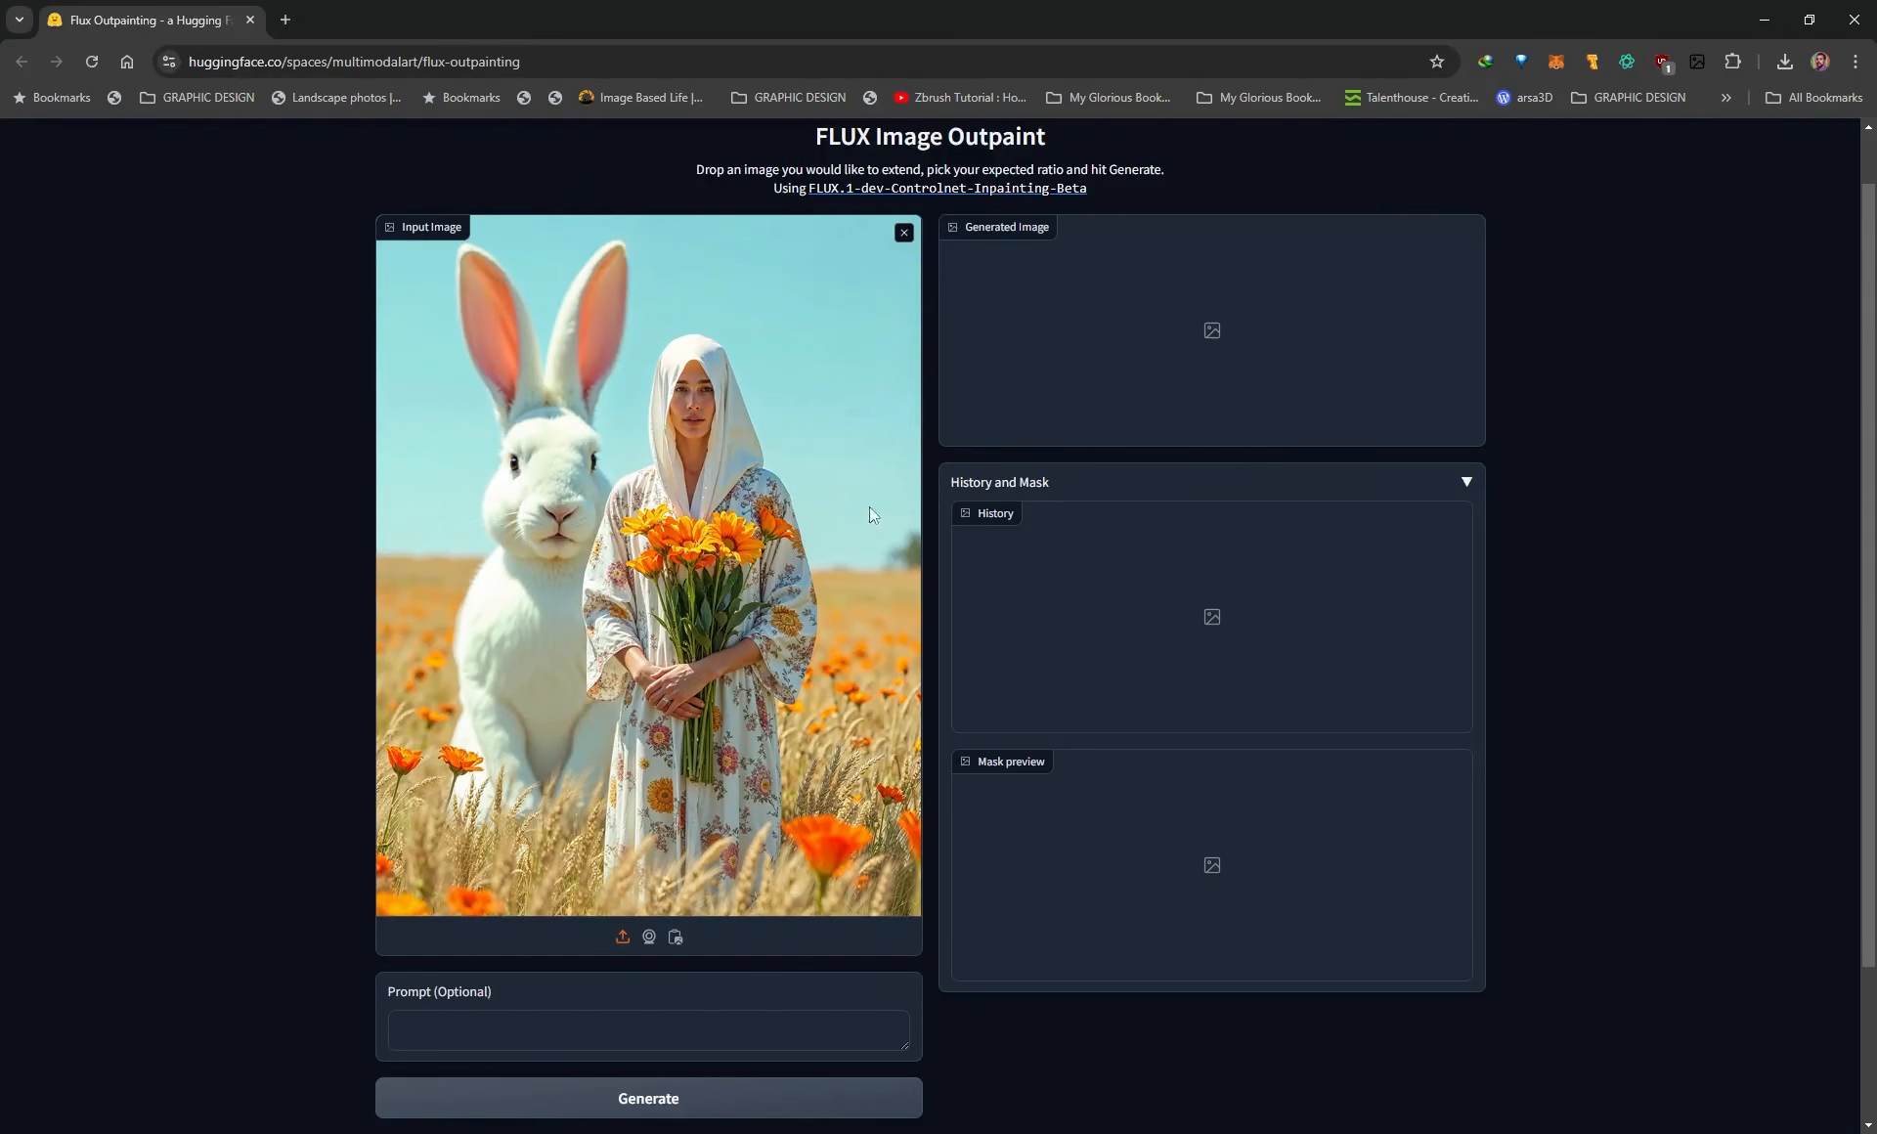
scroll(630, 829, down, 2)
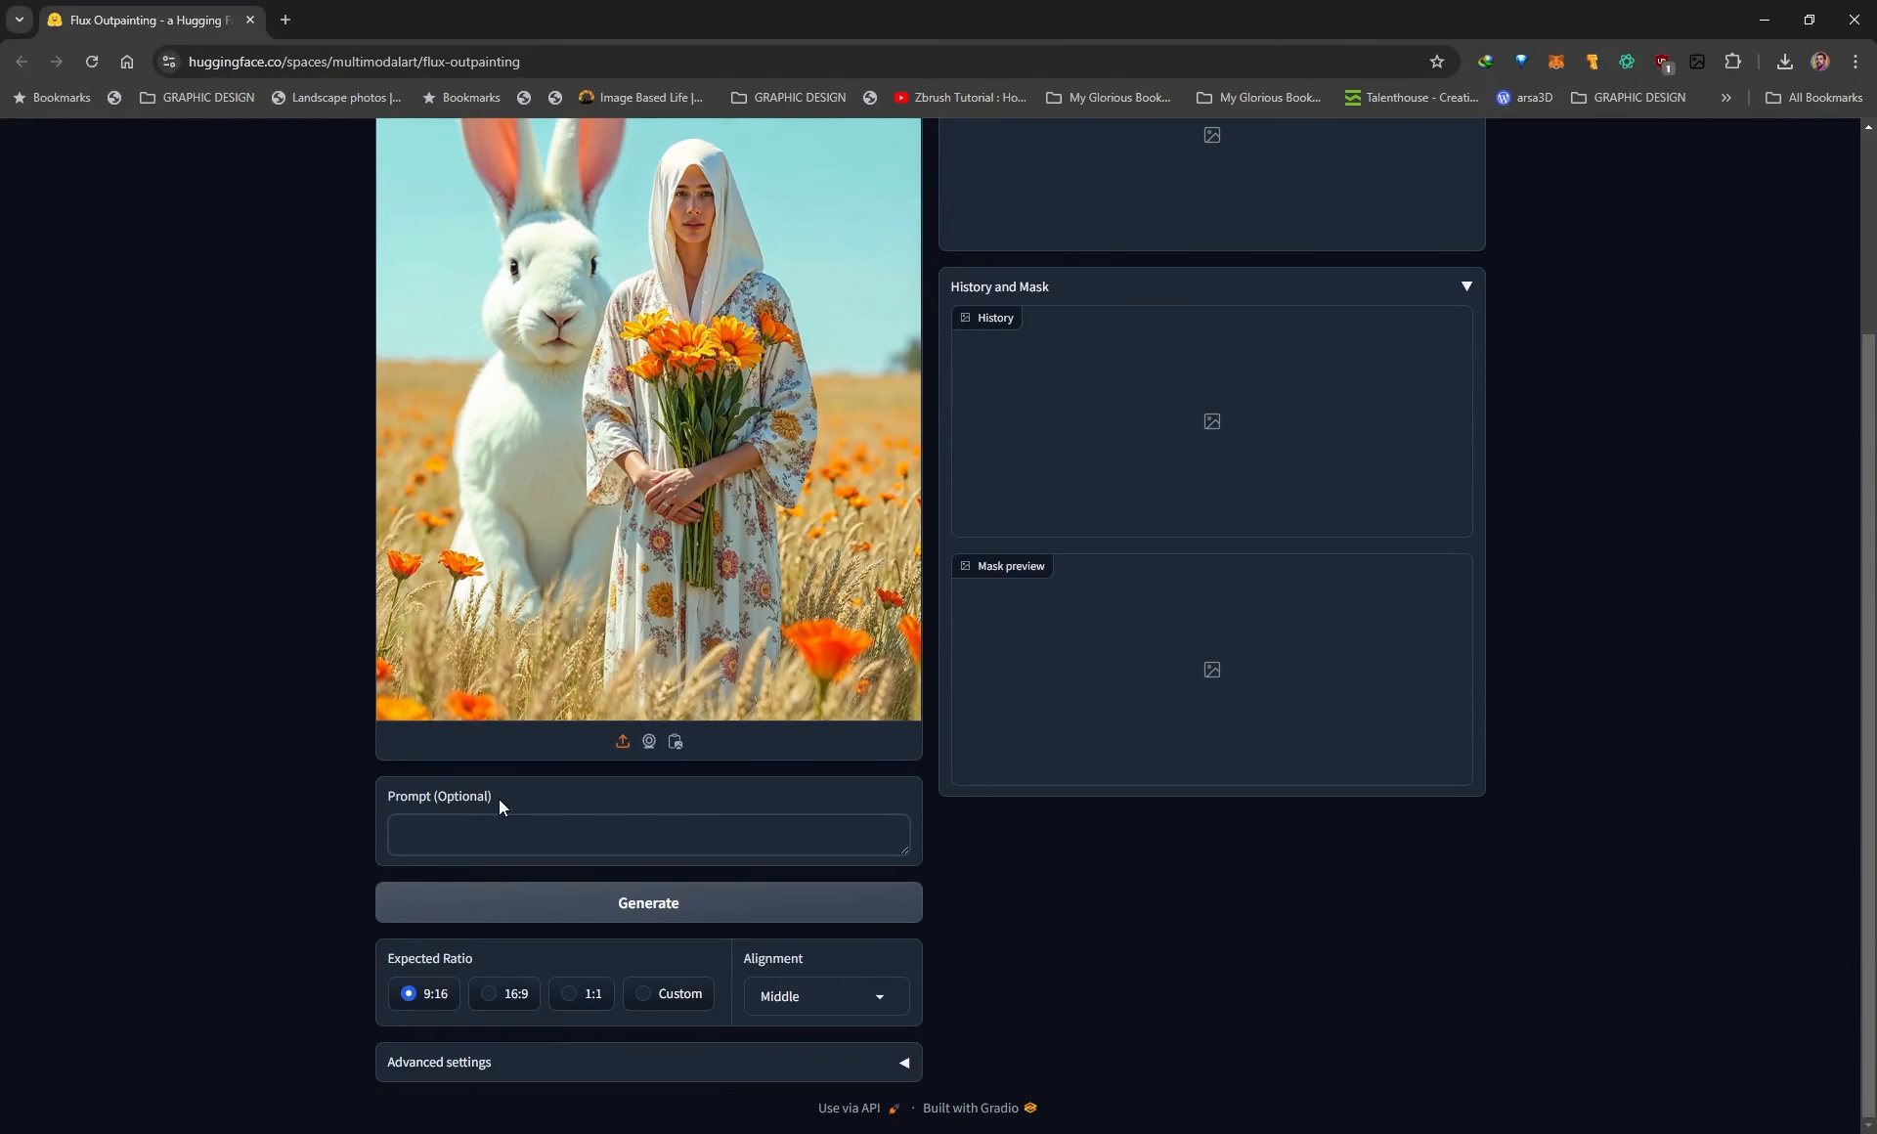
click(445, 846)
scroll(479, 824, up, 2)
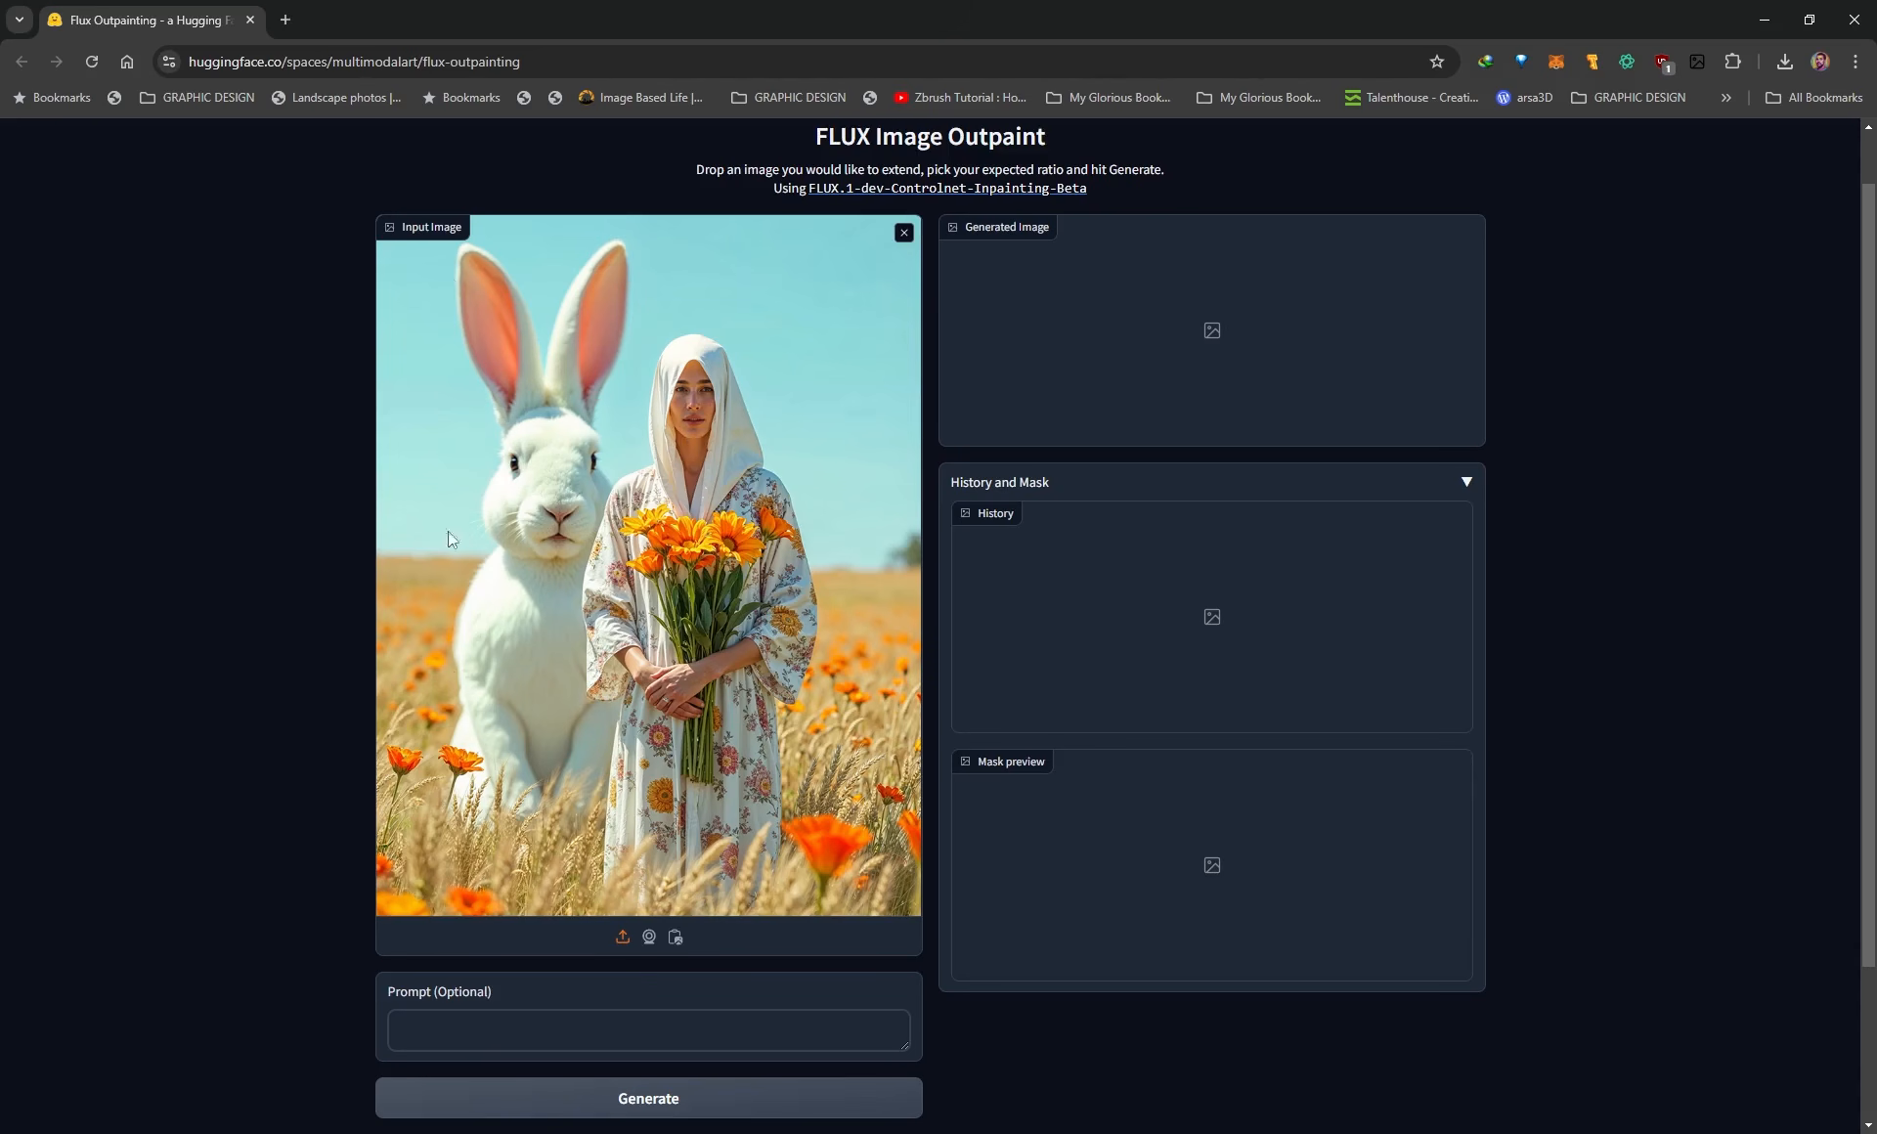
scroll(616, 803, down, 2)
click(616, 833)
key(alt+Tab)
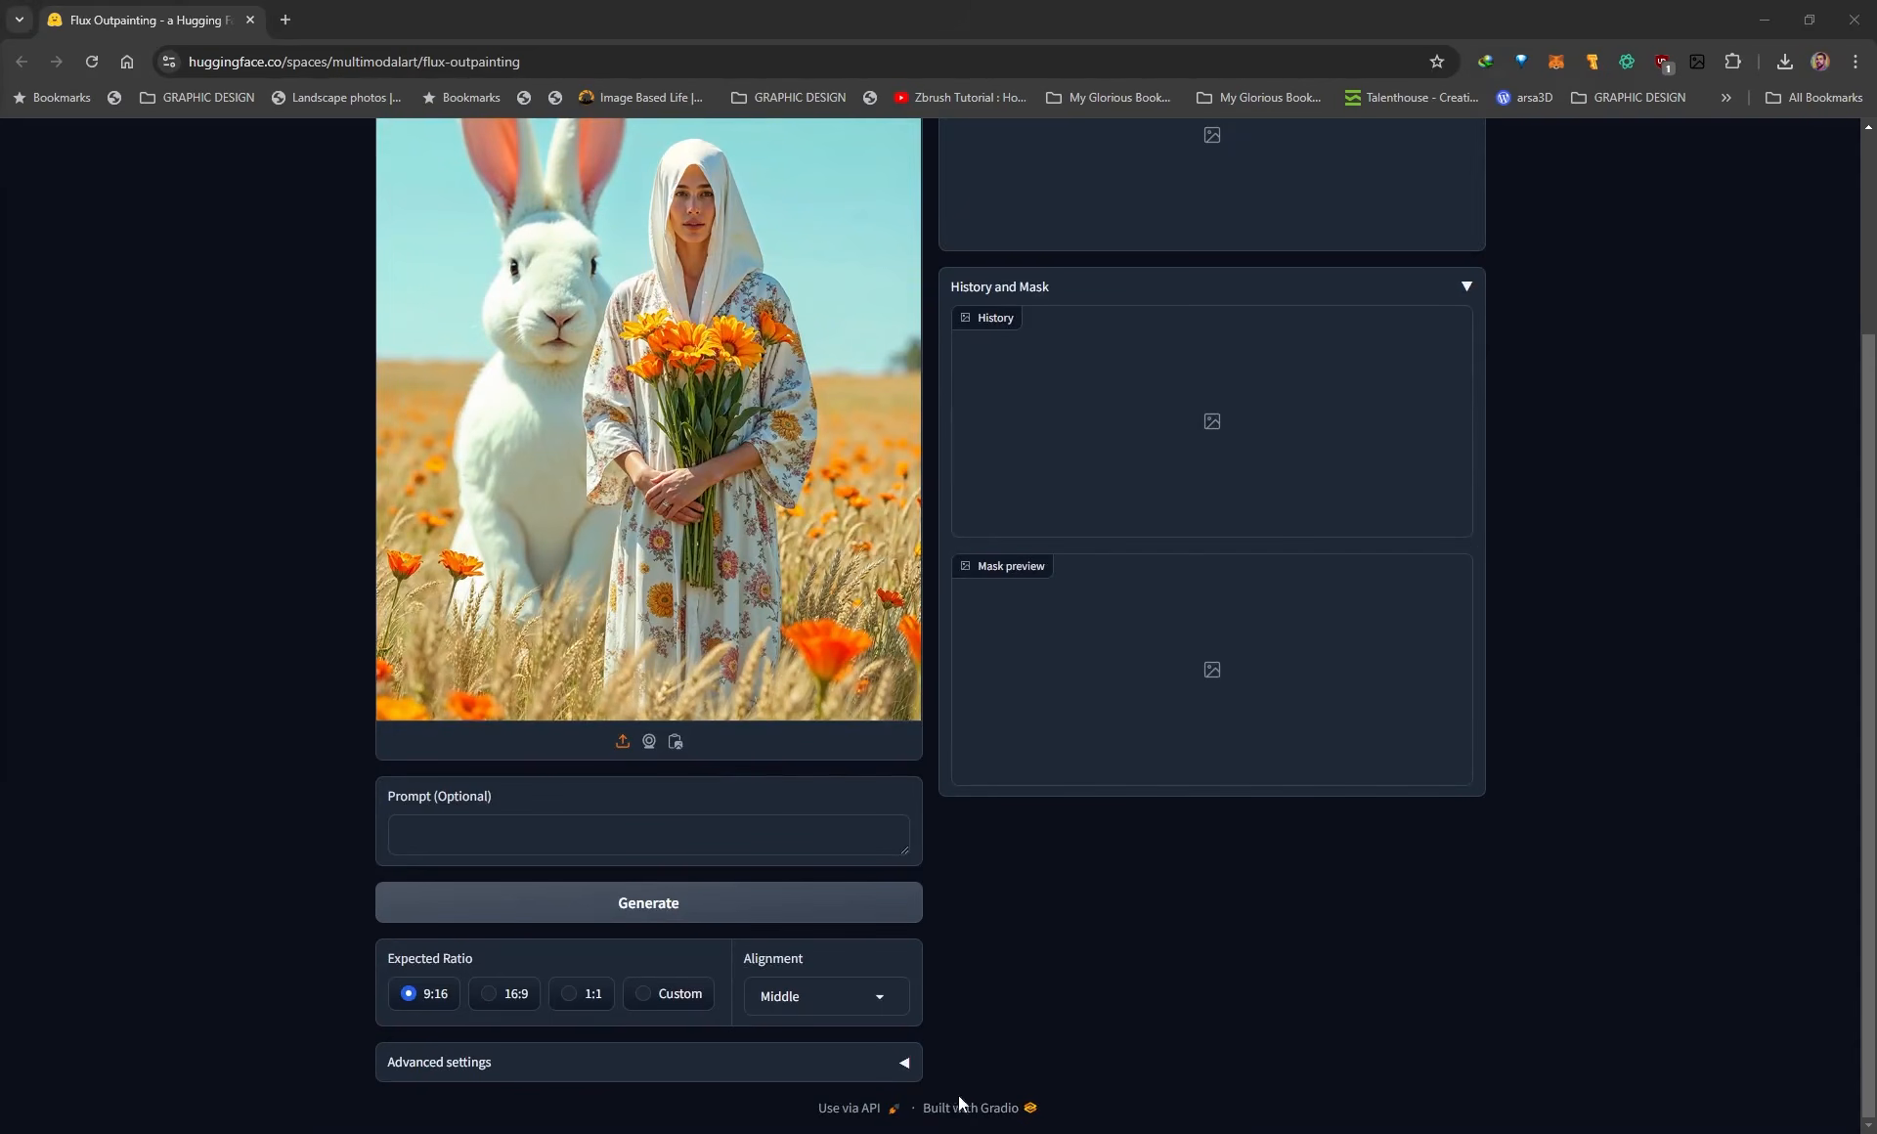
Expand the advanced settings to show the target size, steps, mask overlap and resize options.
click(903, 1070)
scroll(1023, 973, down, 2)
scroll(1023, 973, down, 3)
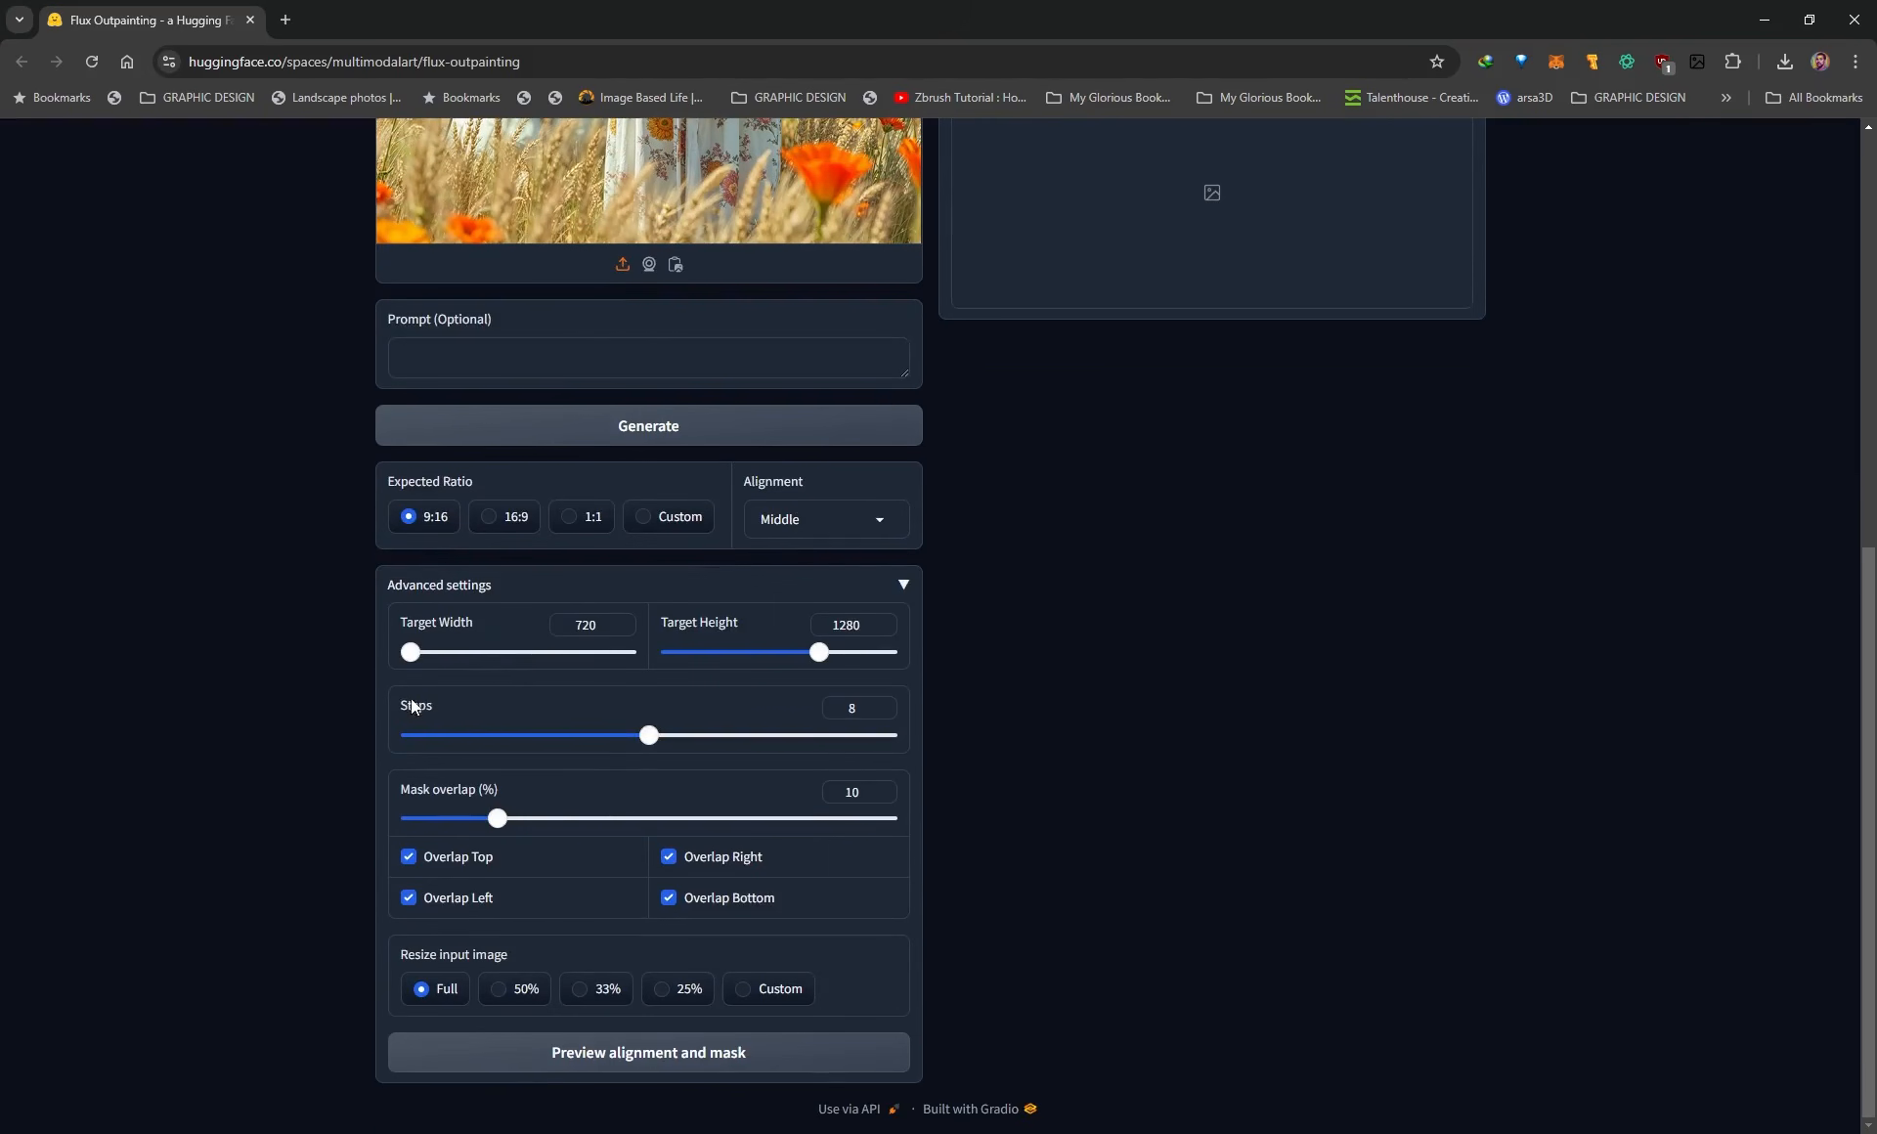
Set the expected ratio to 16:9 and check the target width and height in the advanced settings.
scroll(448, 723, up, 2)
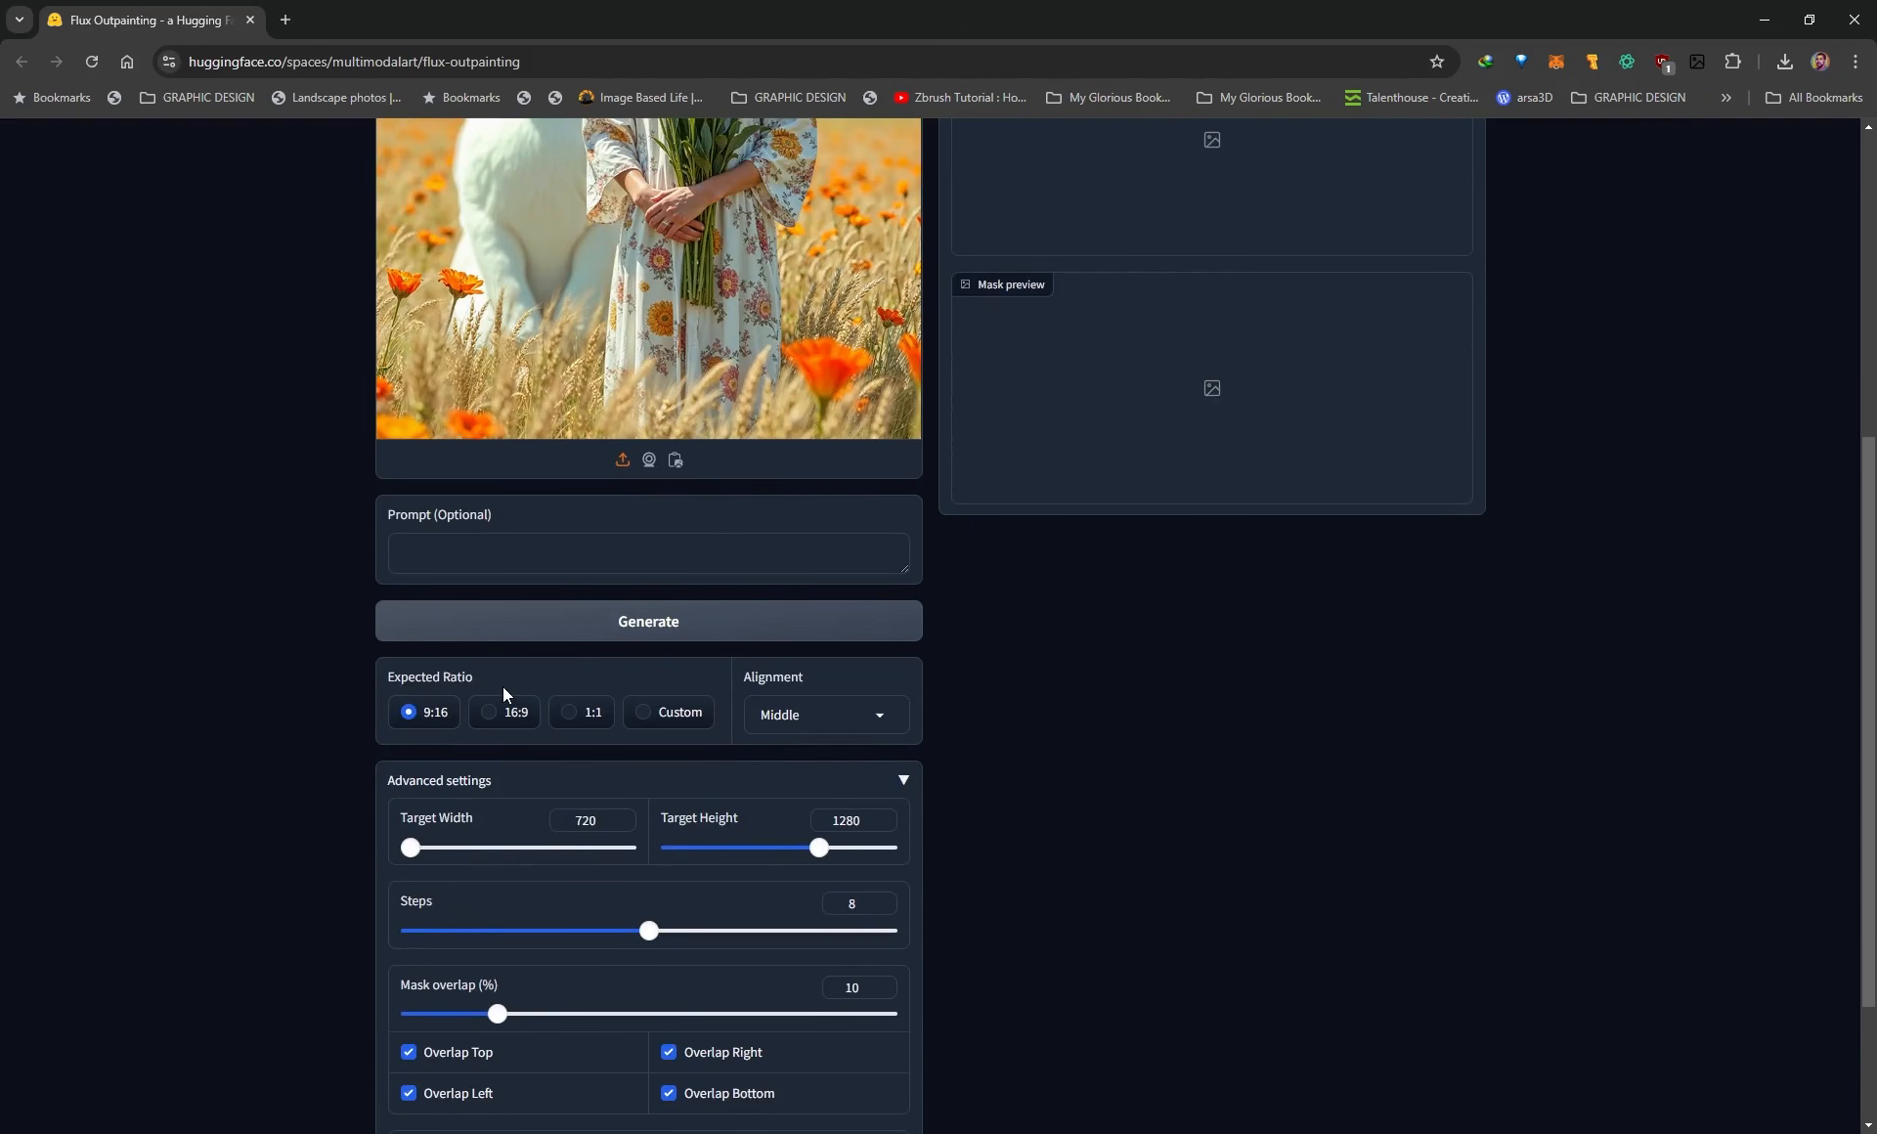
scroll(503, 675, up, 4)
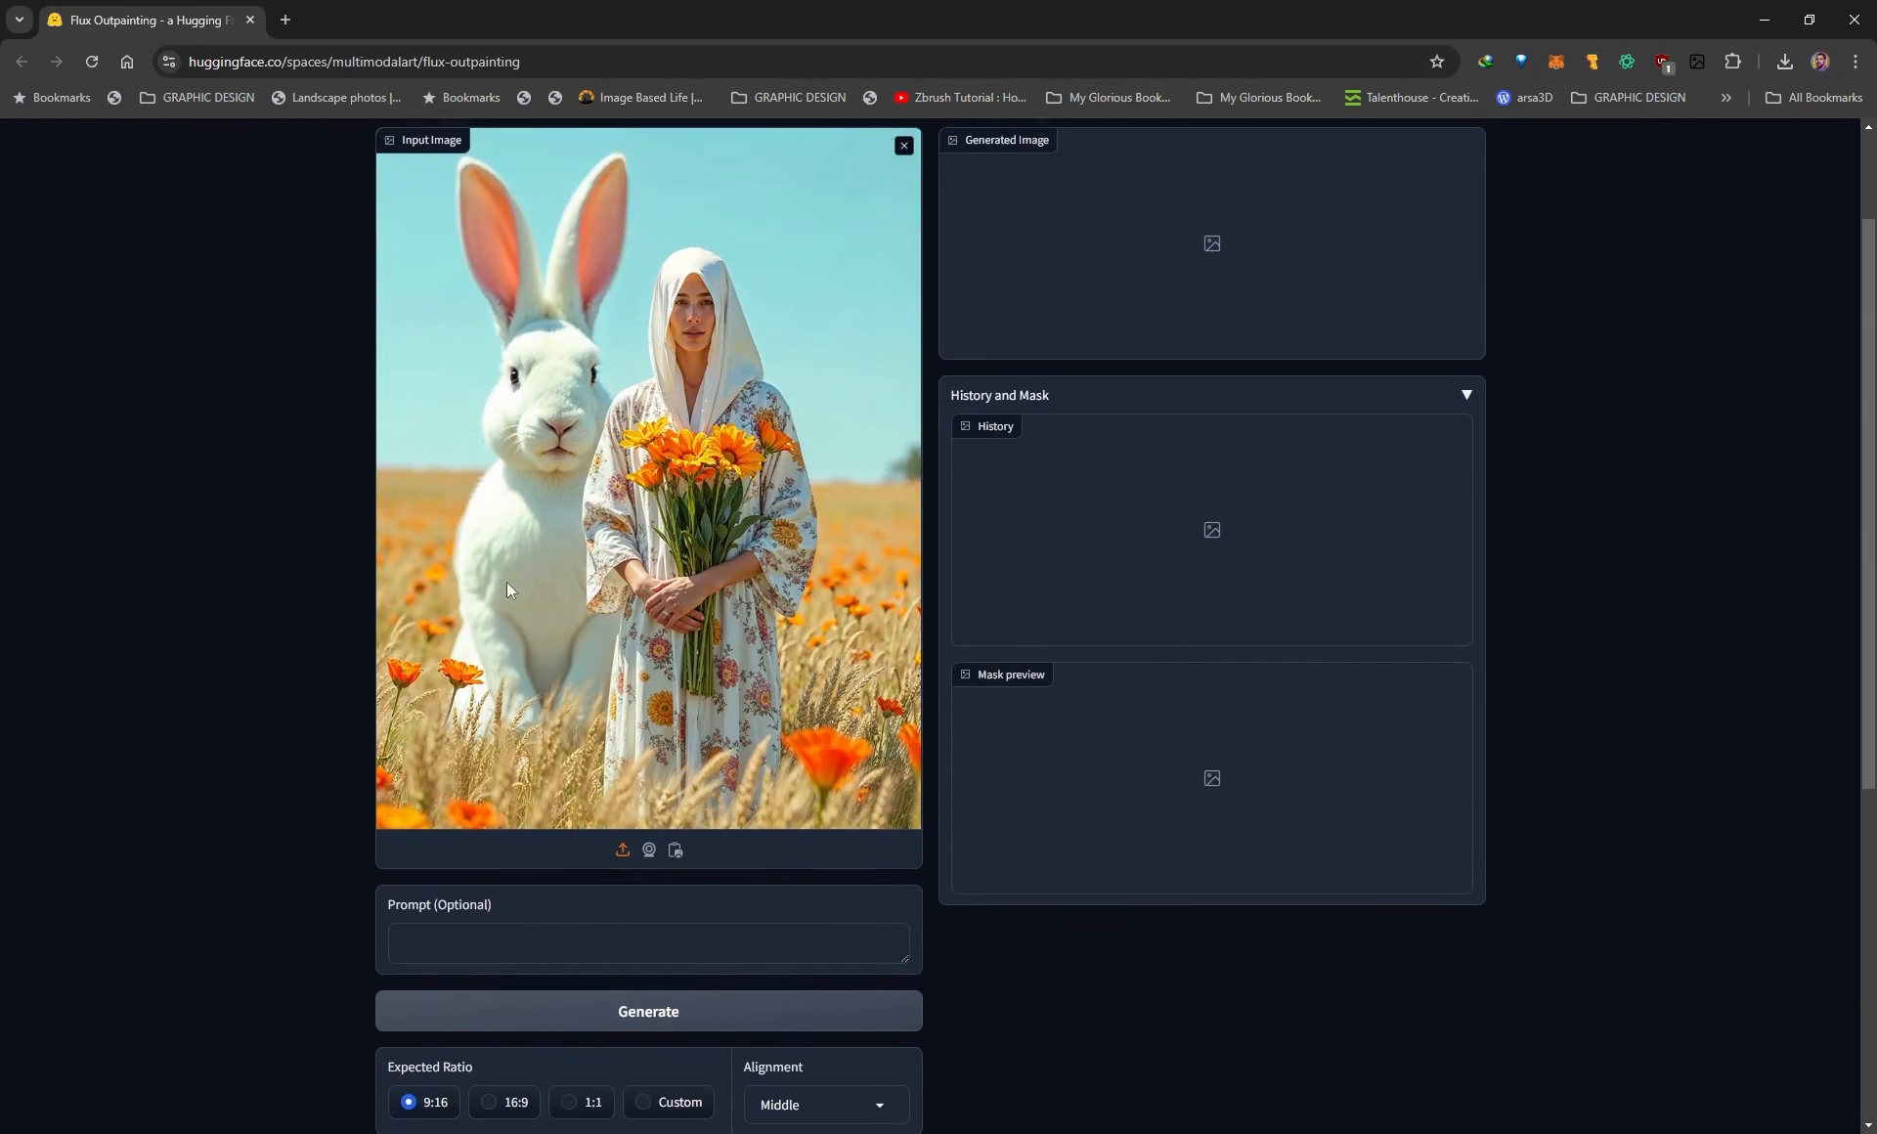
scroll(506, 587, down, 2)
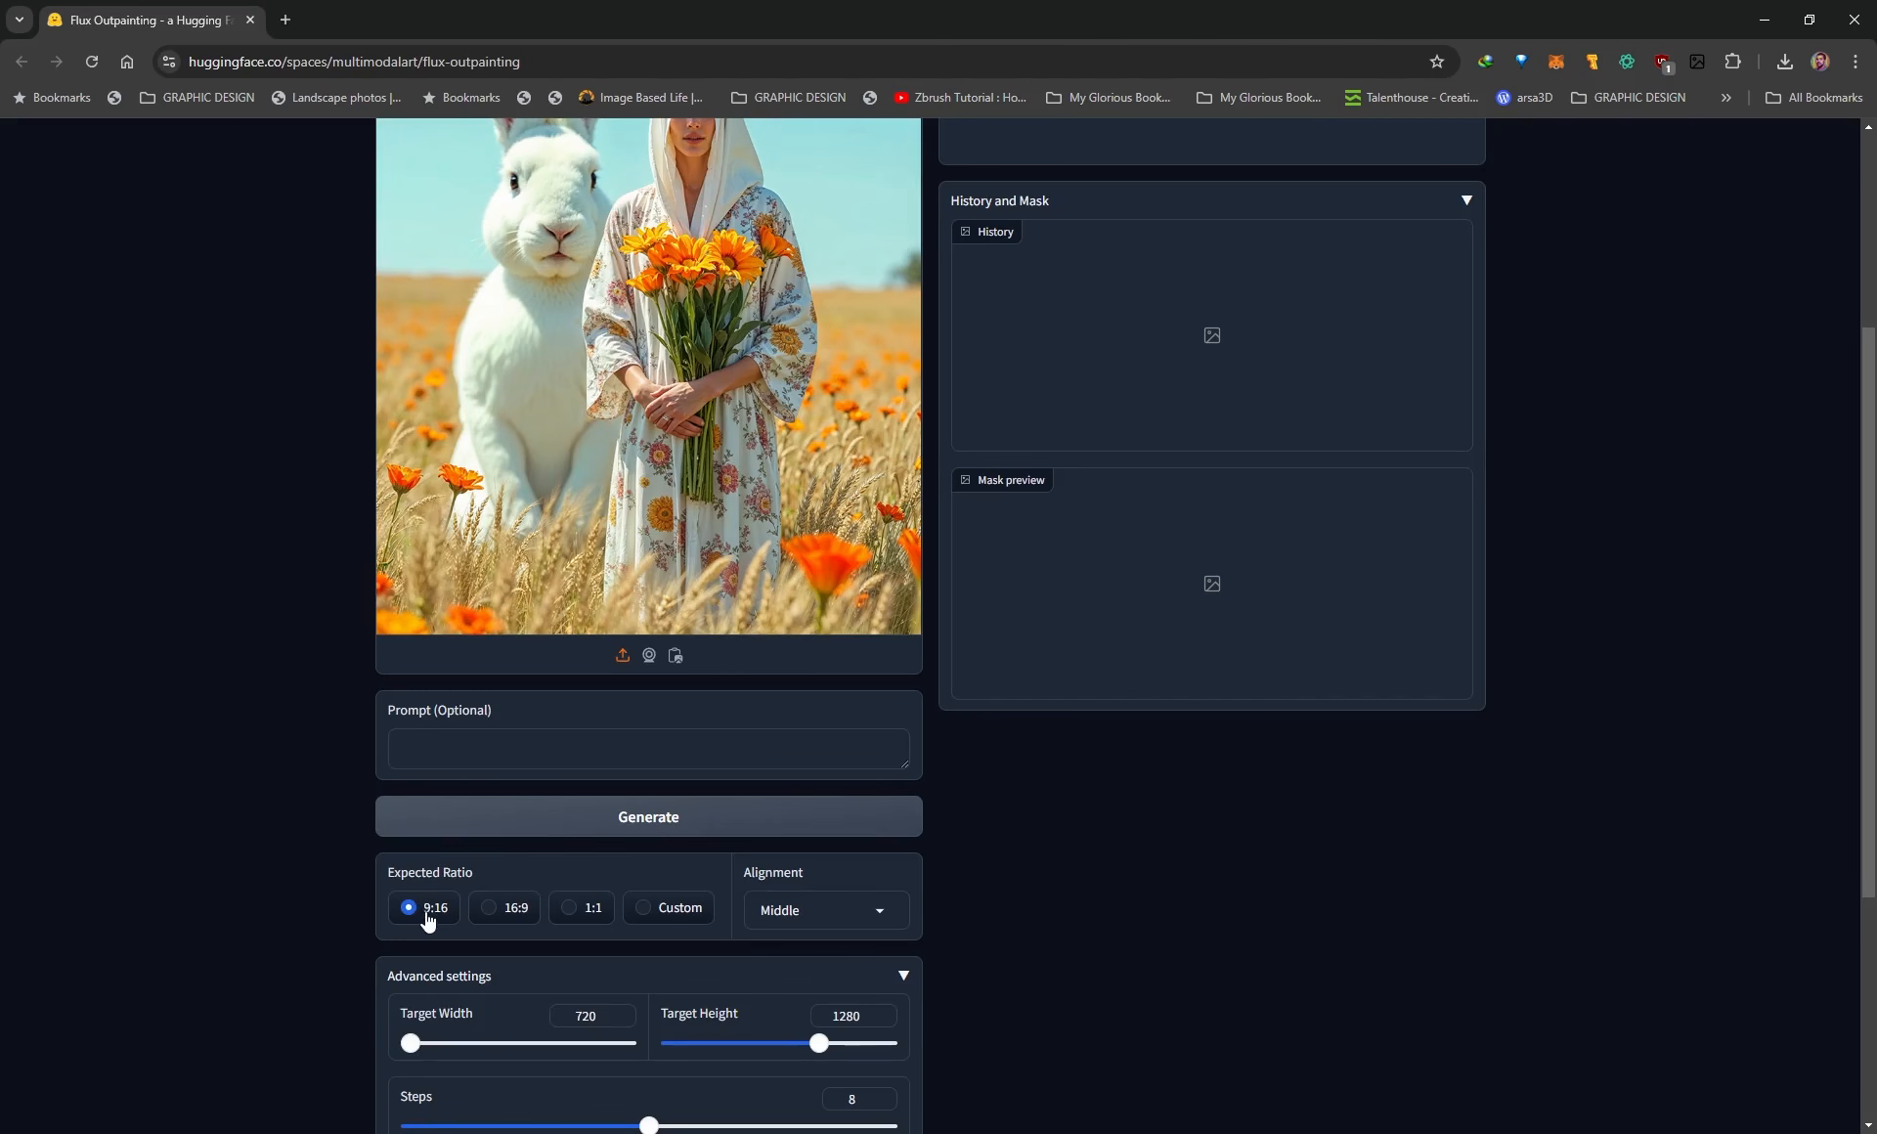
click(508, 912)
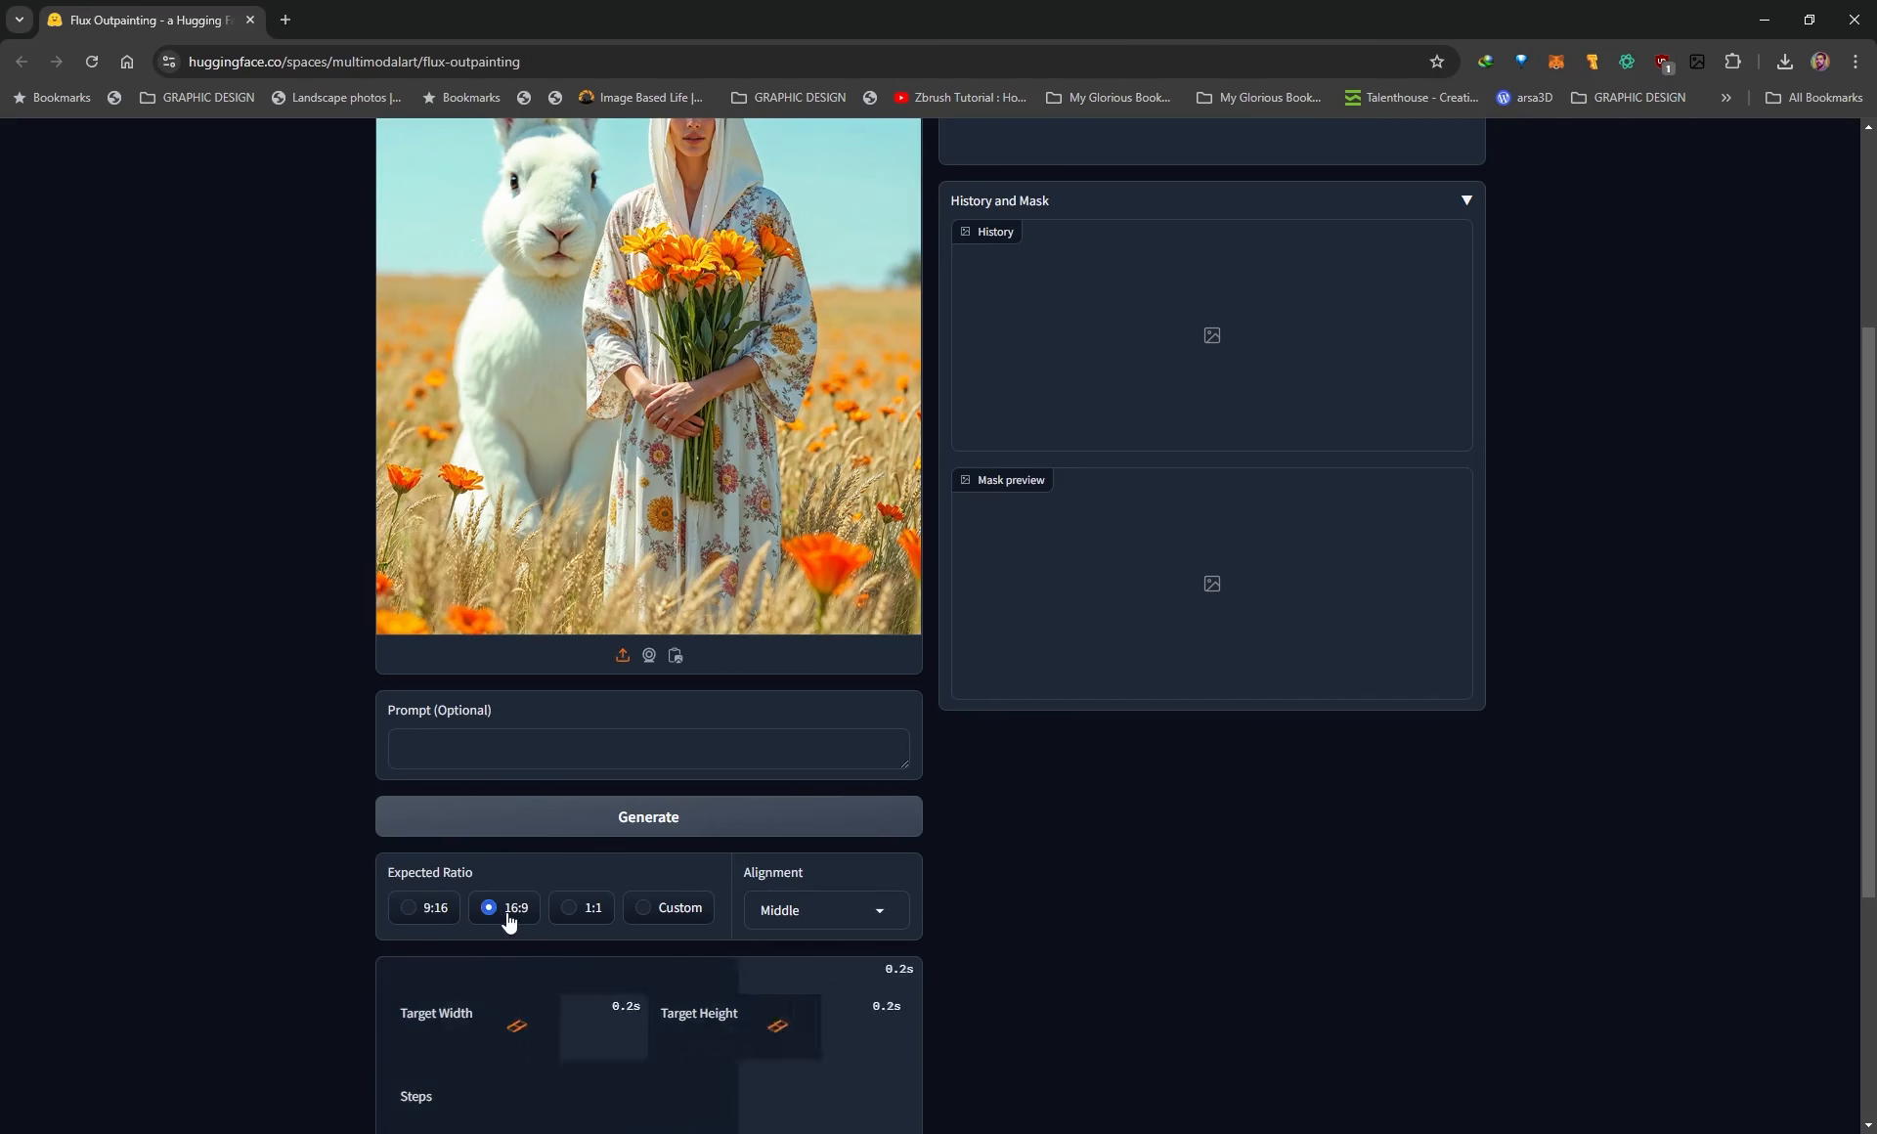
scroll(361, 853, down, 1)
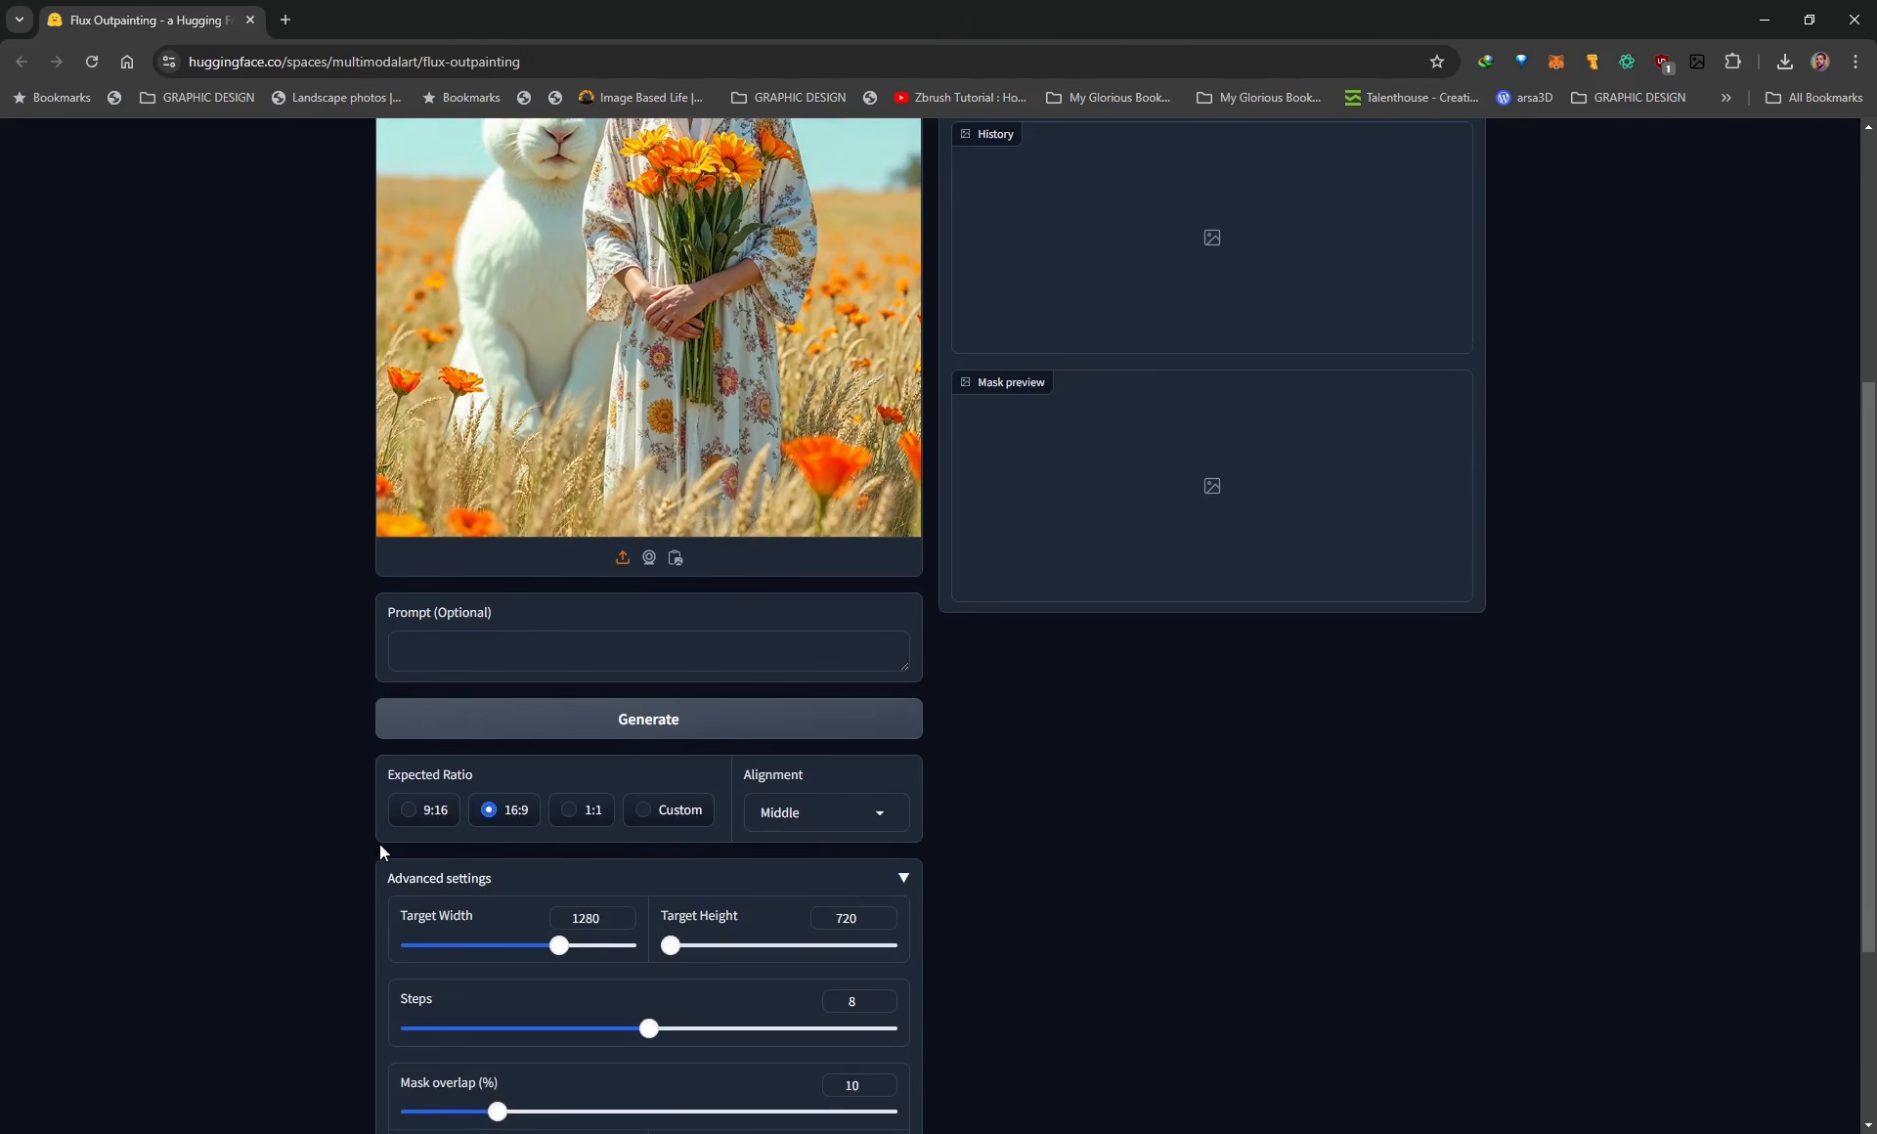
scroll(374, 847, down, 2)
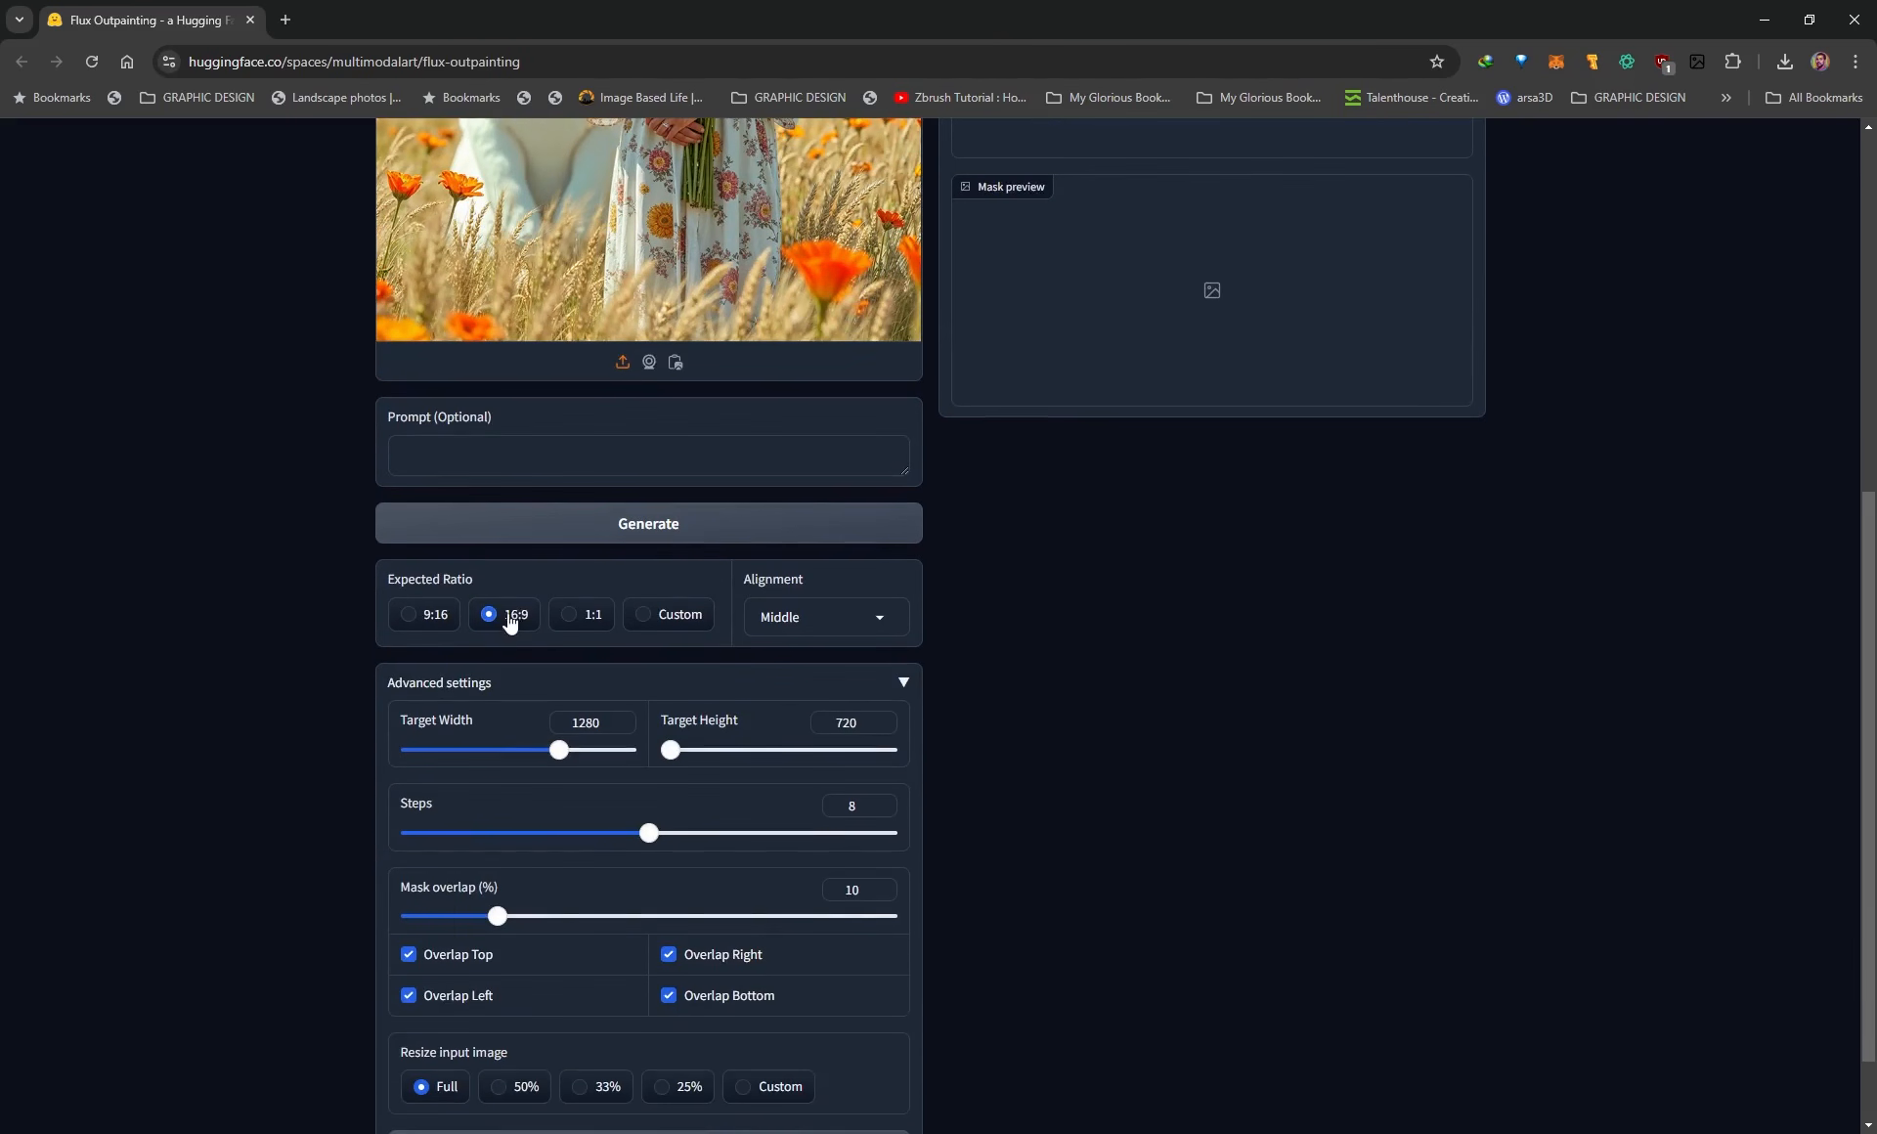
scroll(423, 775, up, 1)
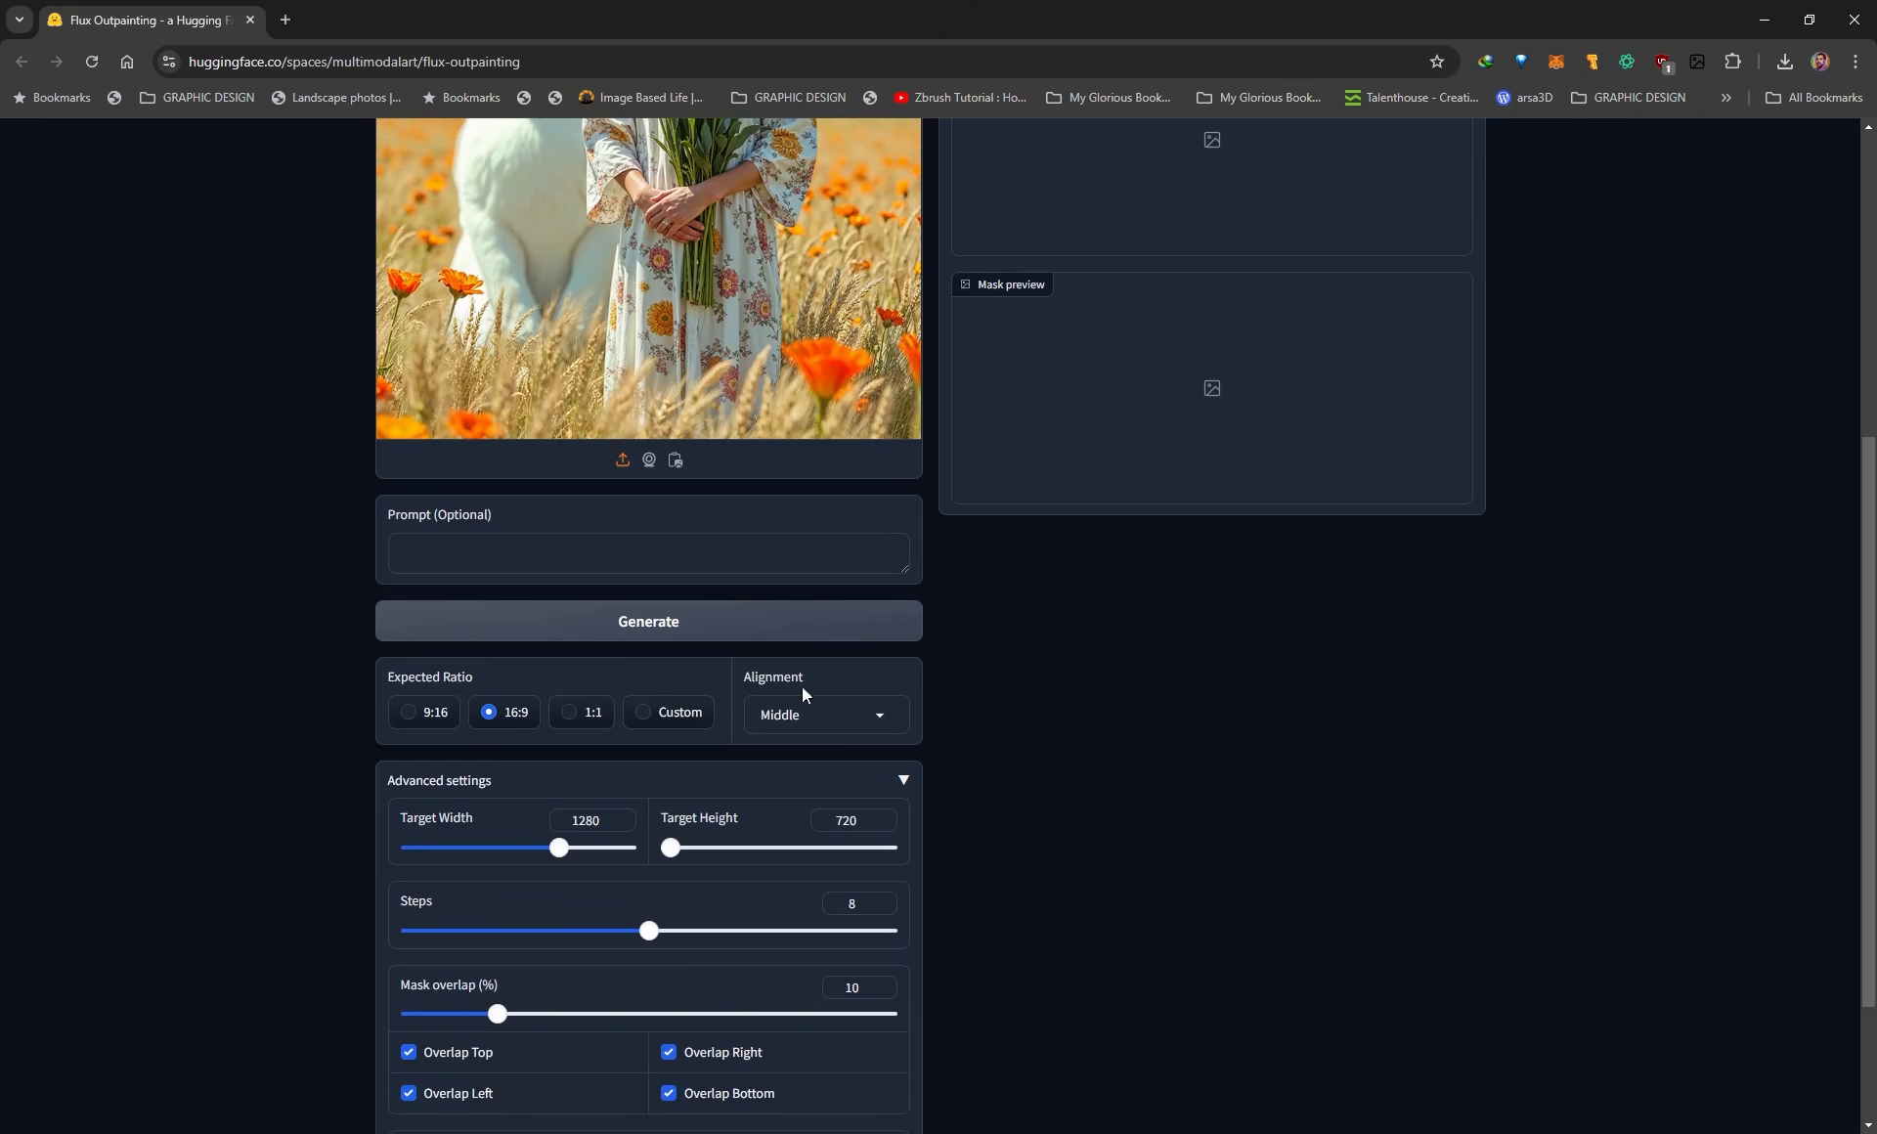
Try the 1:1 ratio and a custom ratio with a target width of 1536, and return the ratio to 16:9.
click(567, 711)
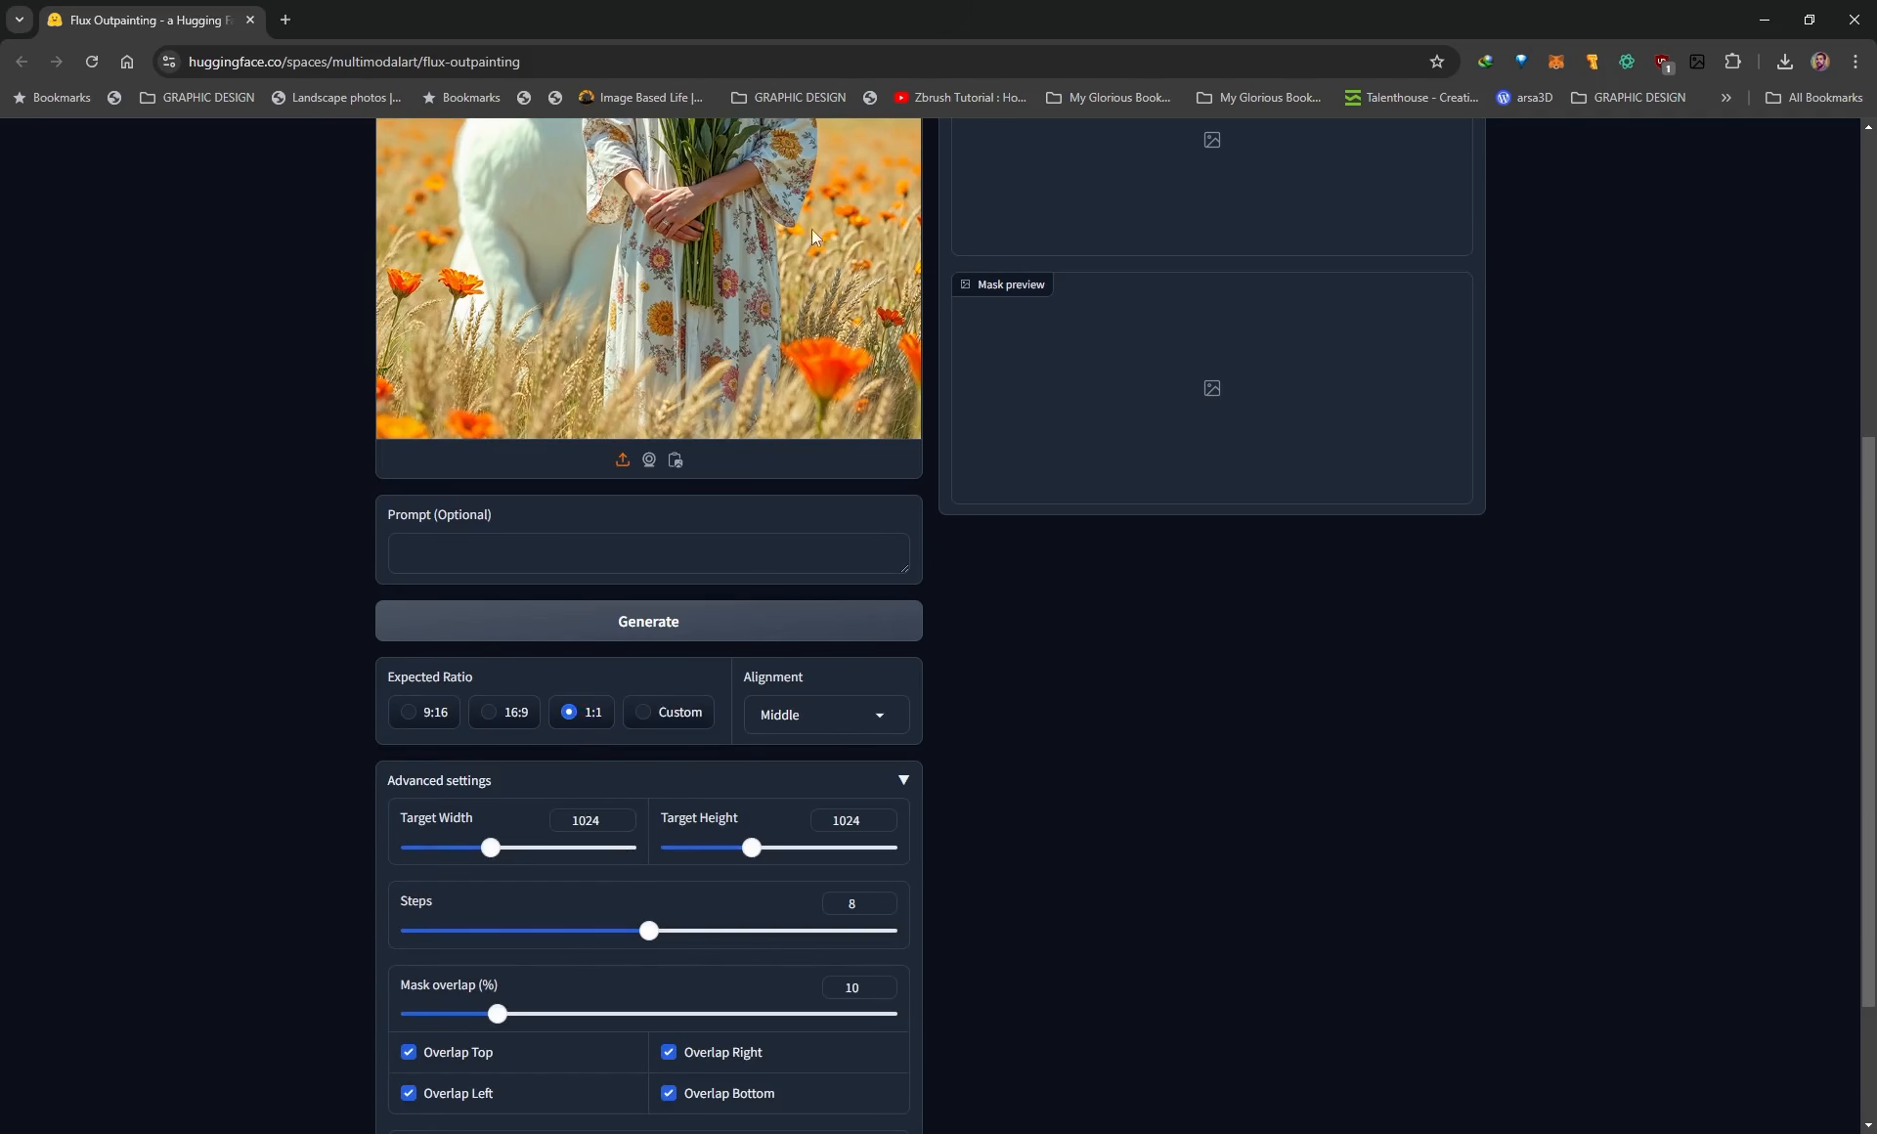
scroll(694, 611, up, 3)
click(657, 1007)
scroll(645, 936, down, 1)
scroll(667, 860, down, 2)
drag(491, 849, 631, 848)
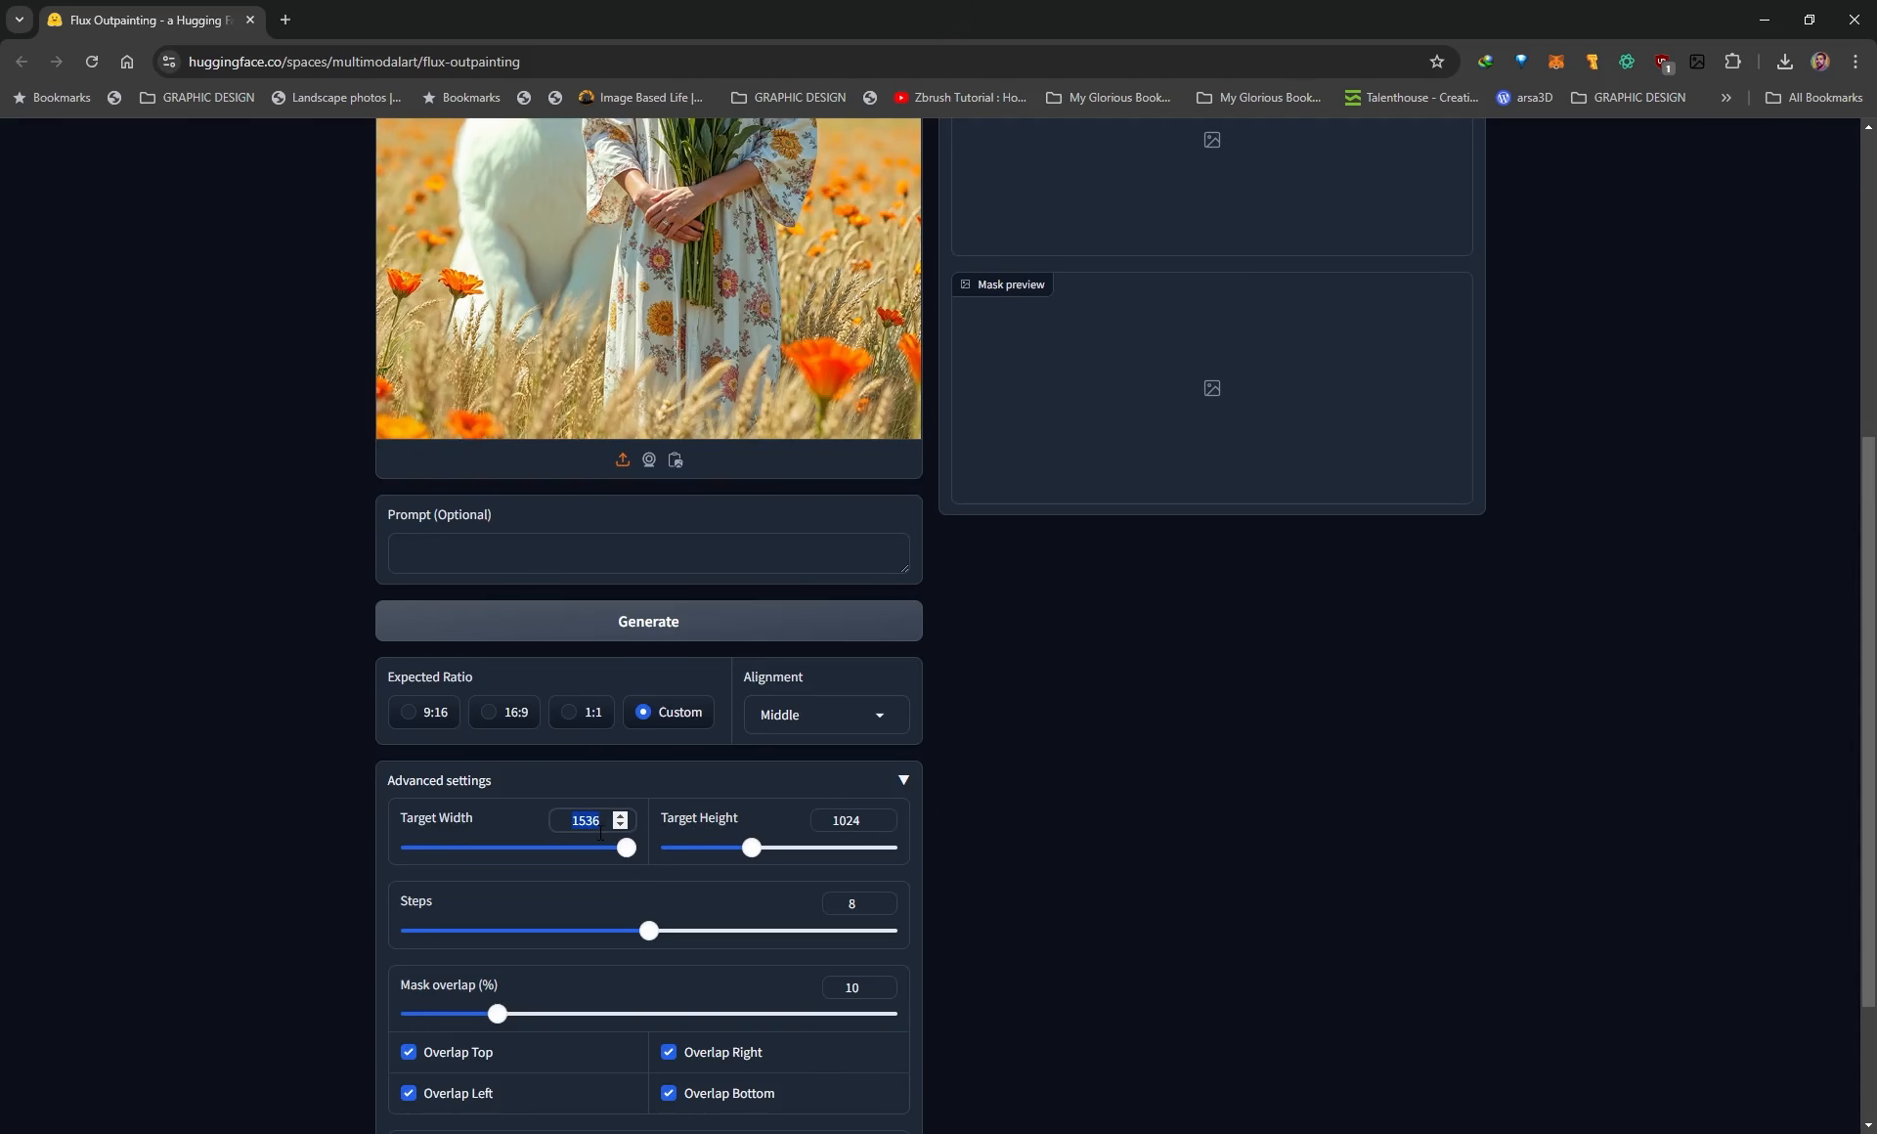
click(493, 716)
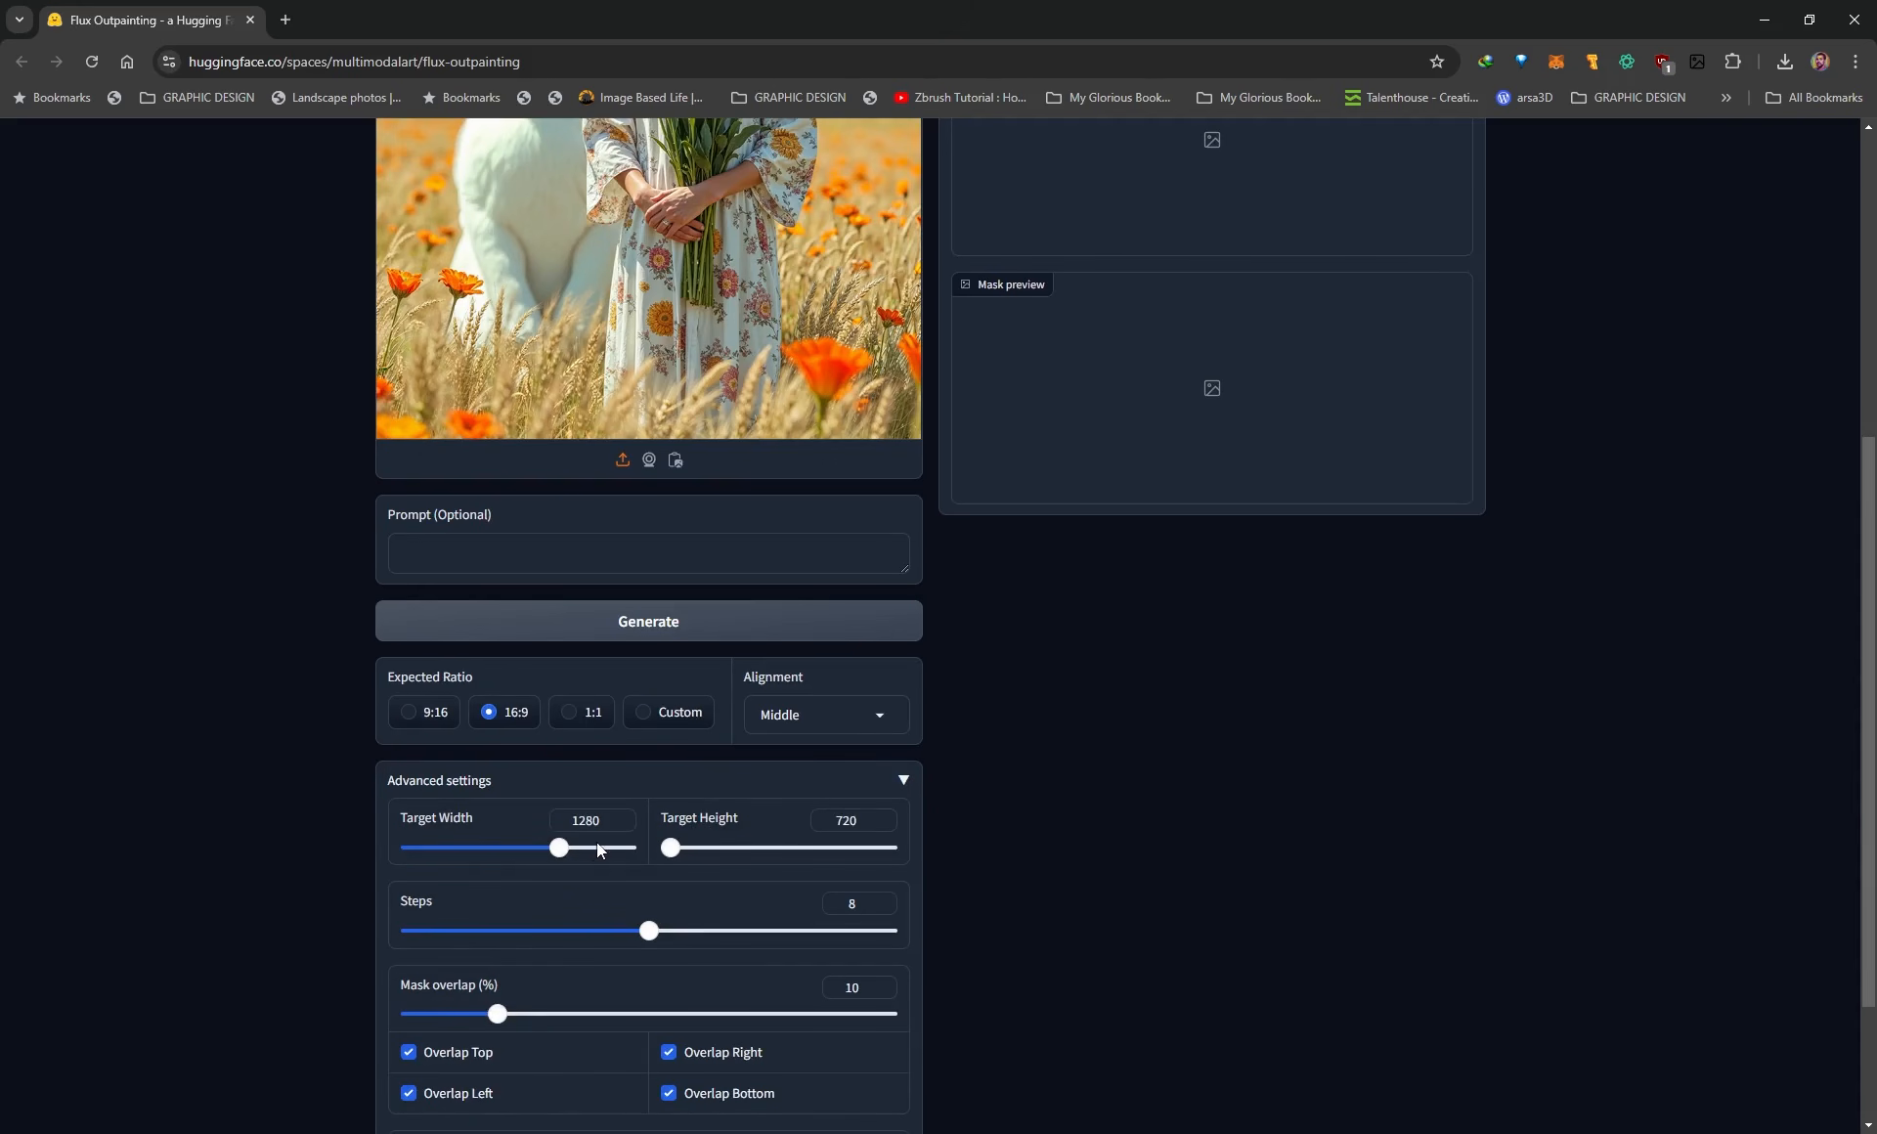
Generate the alignment and mask preview for the 16:9 ratio with Middle alignment and inspect it.
scroll(1411, 879, up, 3)
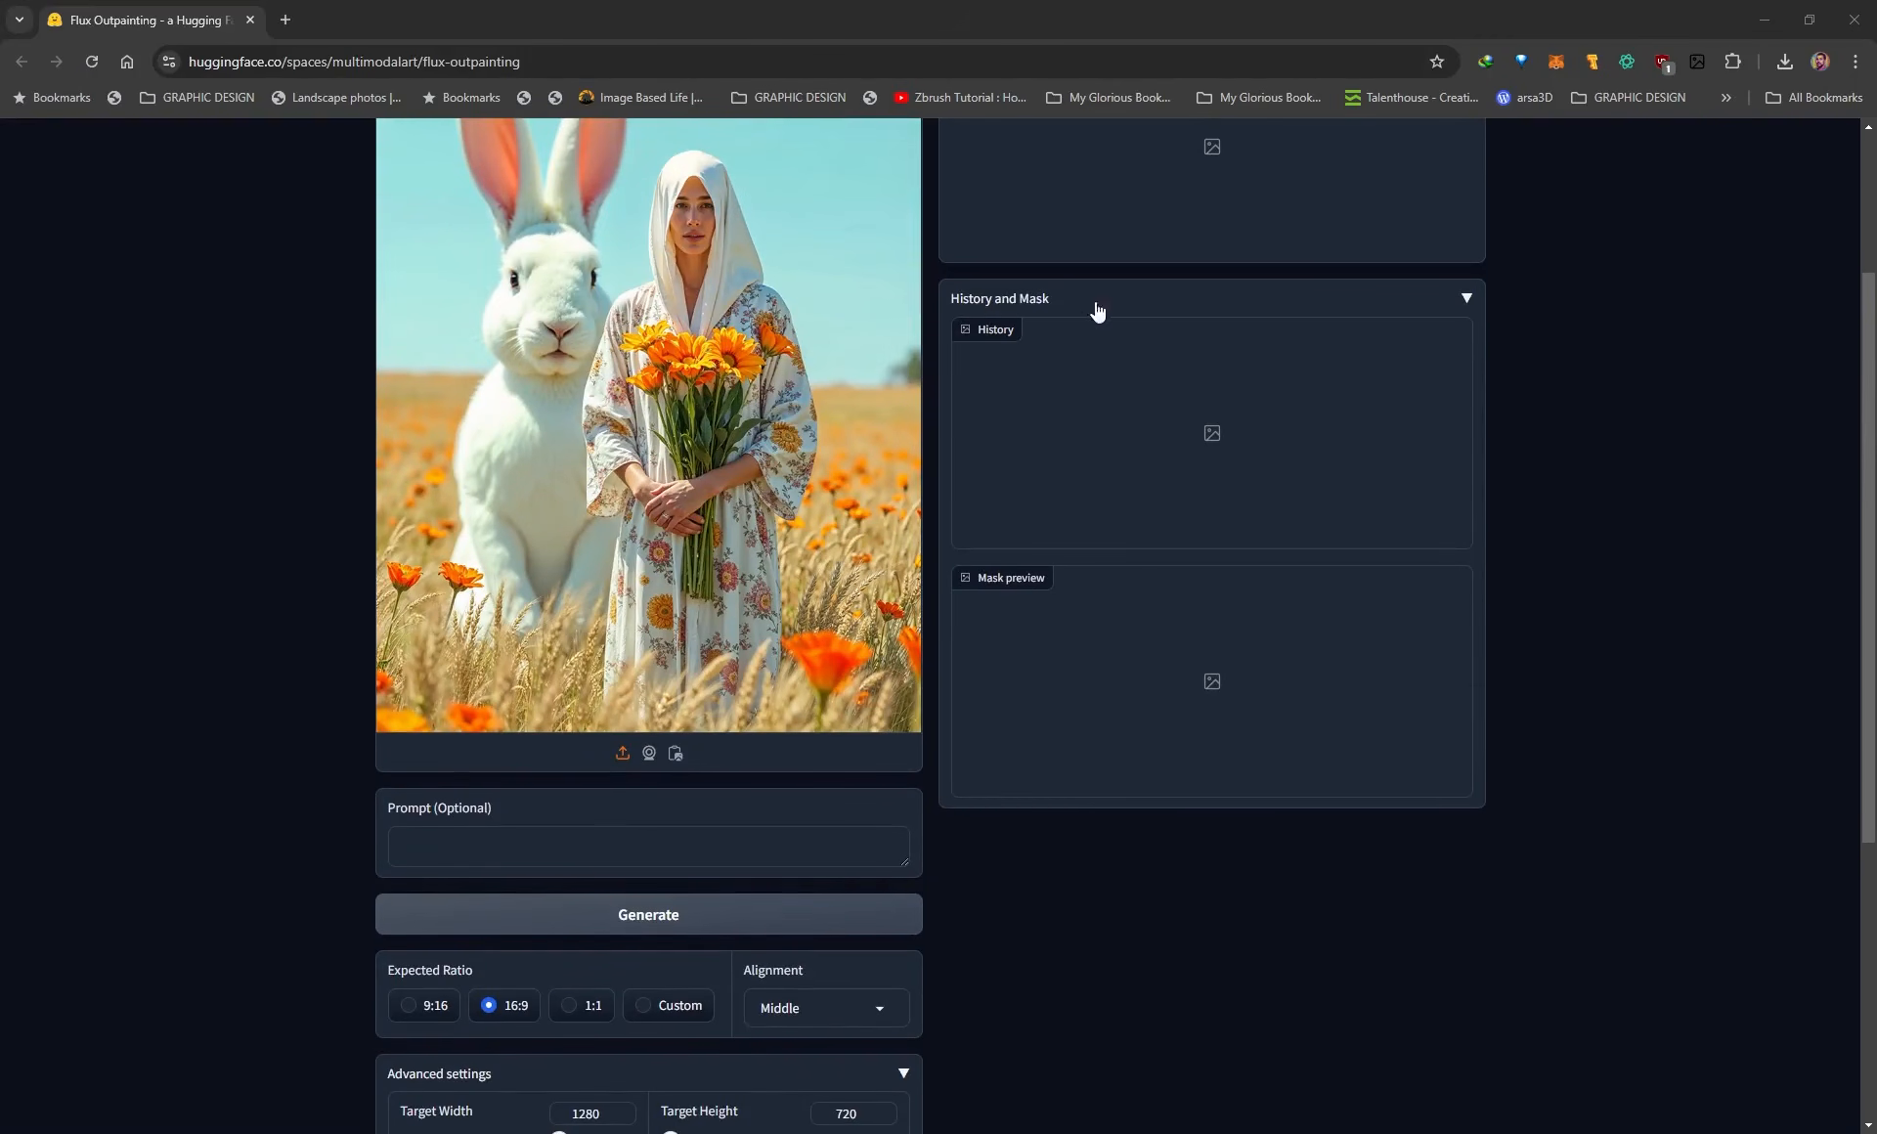
scroll(765, 792, down, 2)
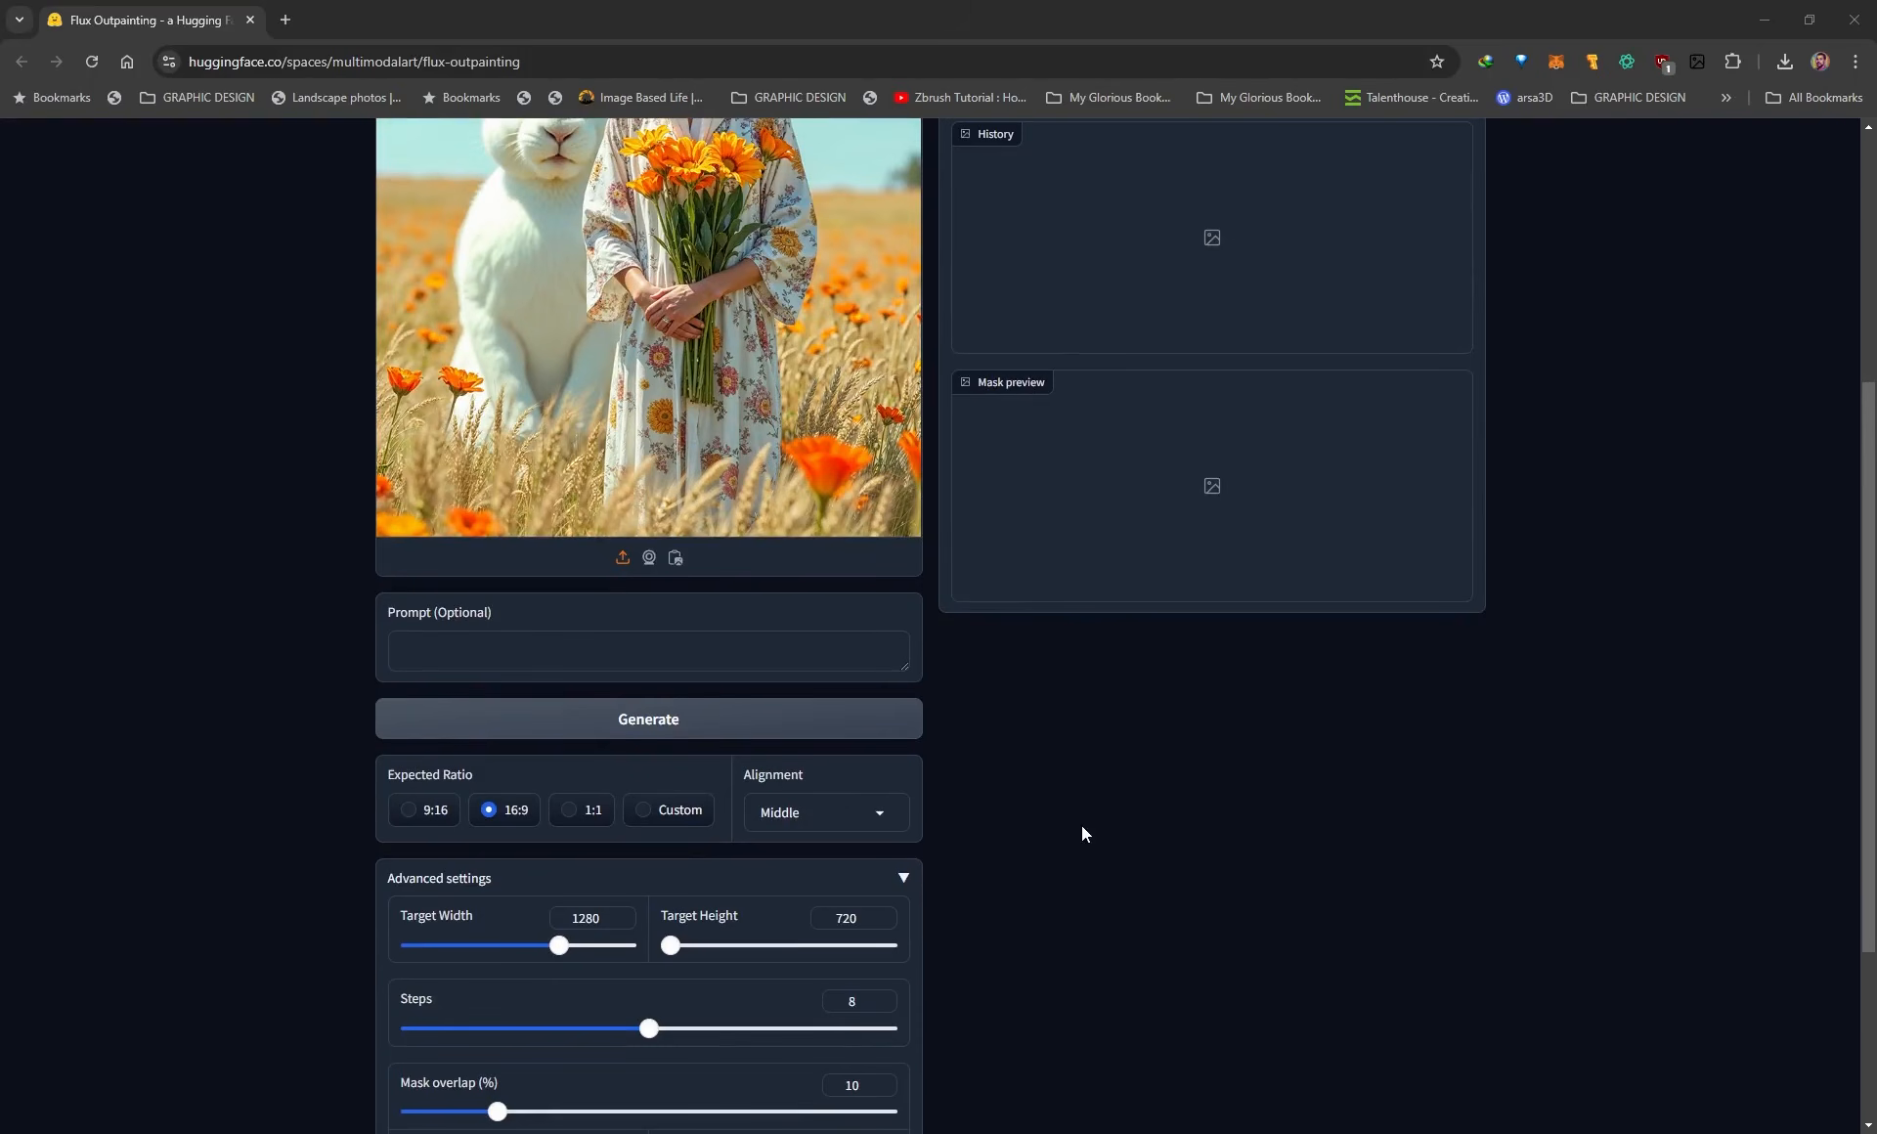
scroll(1075, 831, down, 2)
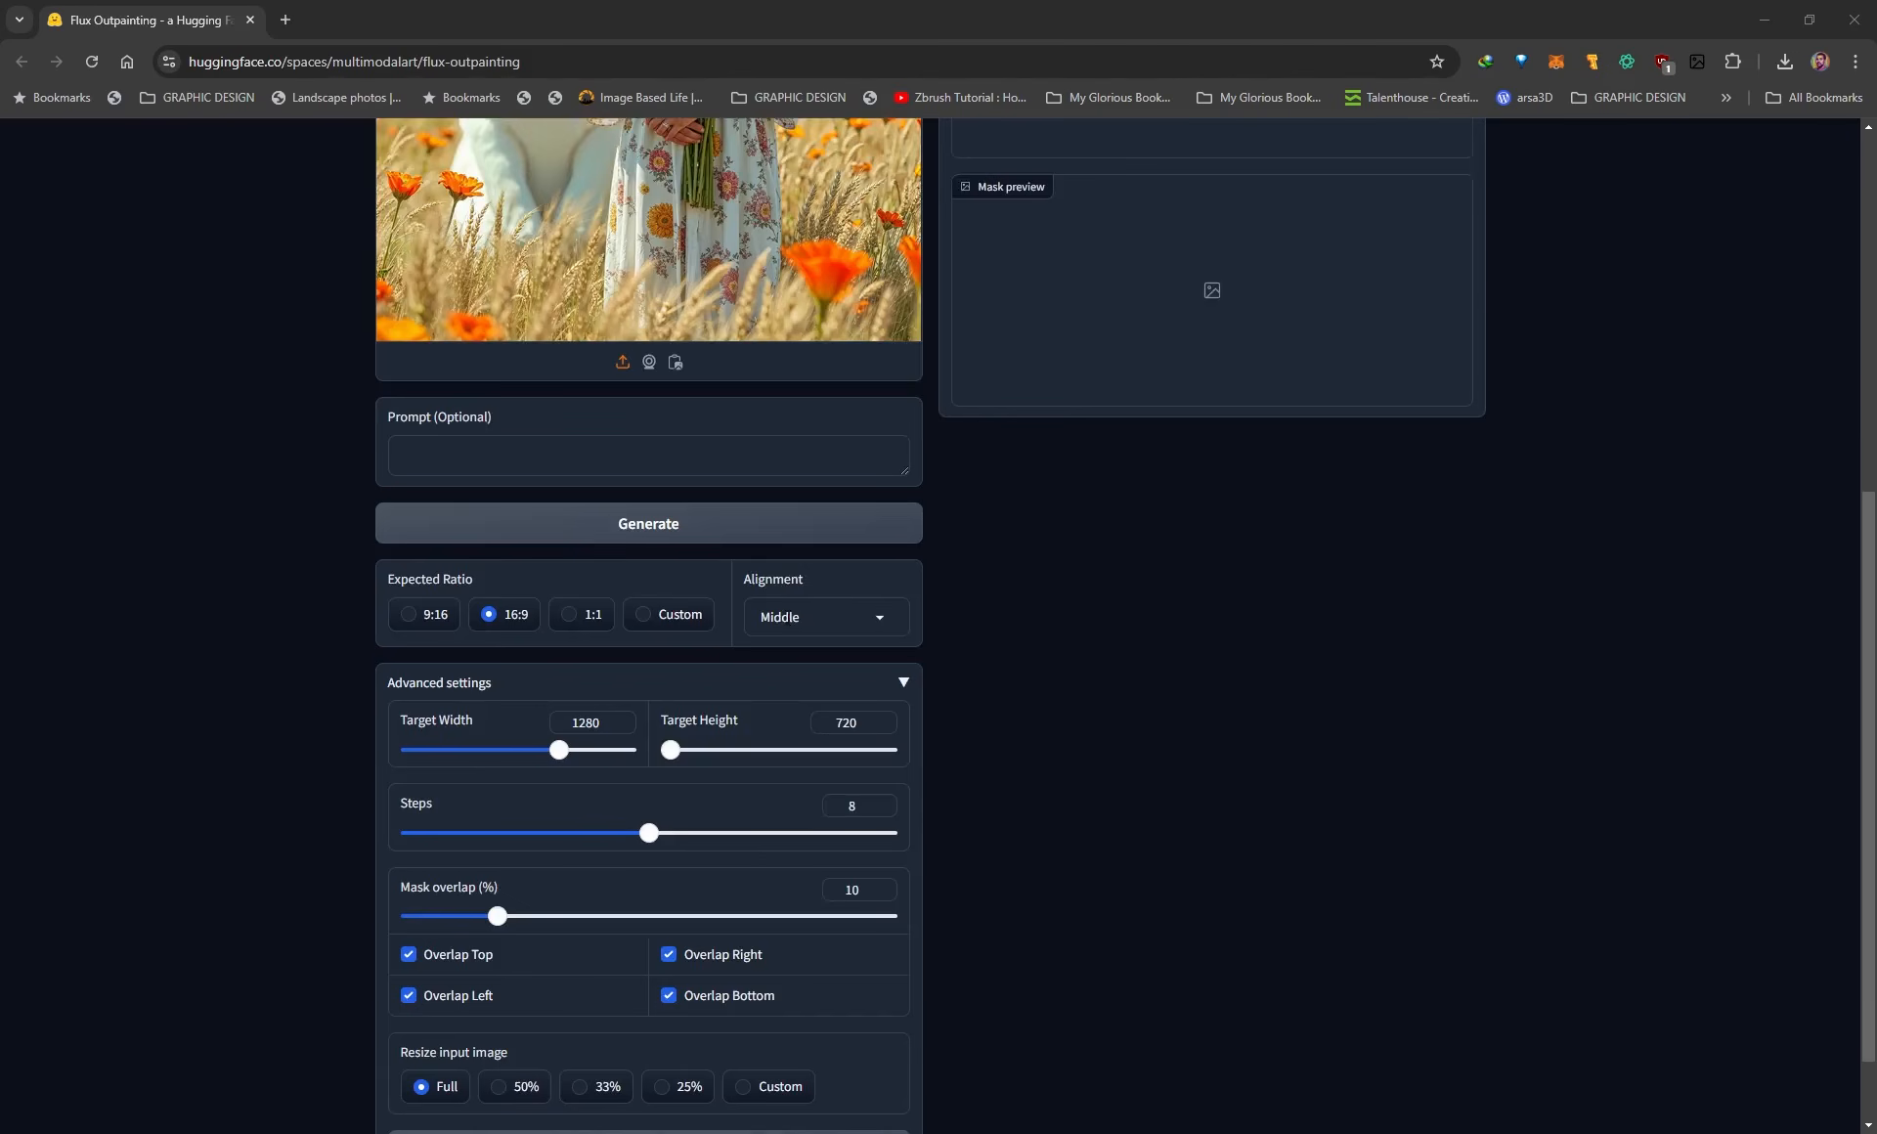
scroll(1173, 685, down, 1)
click(643, 1062)
scroll(1287, 739, up, 5)
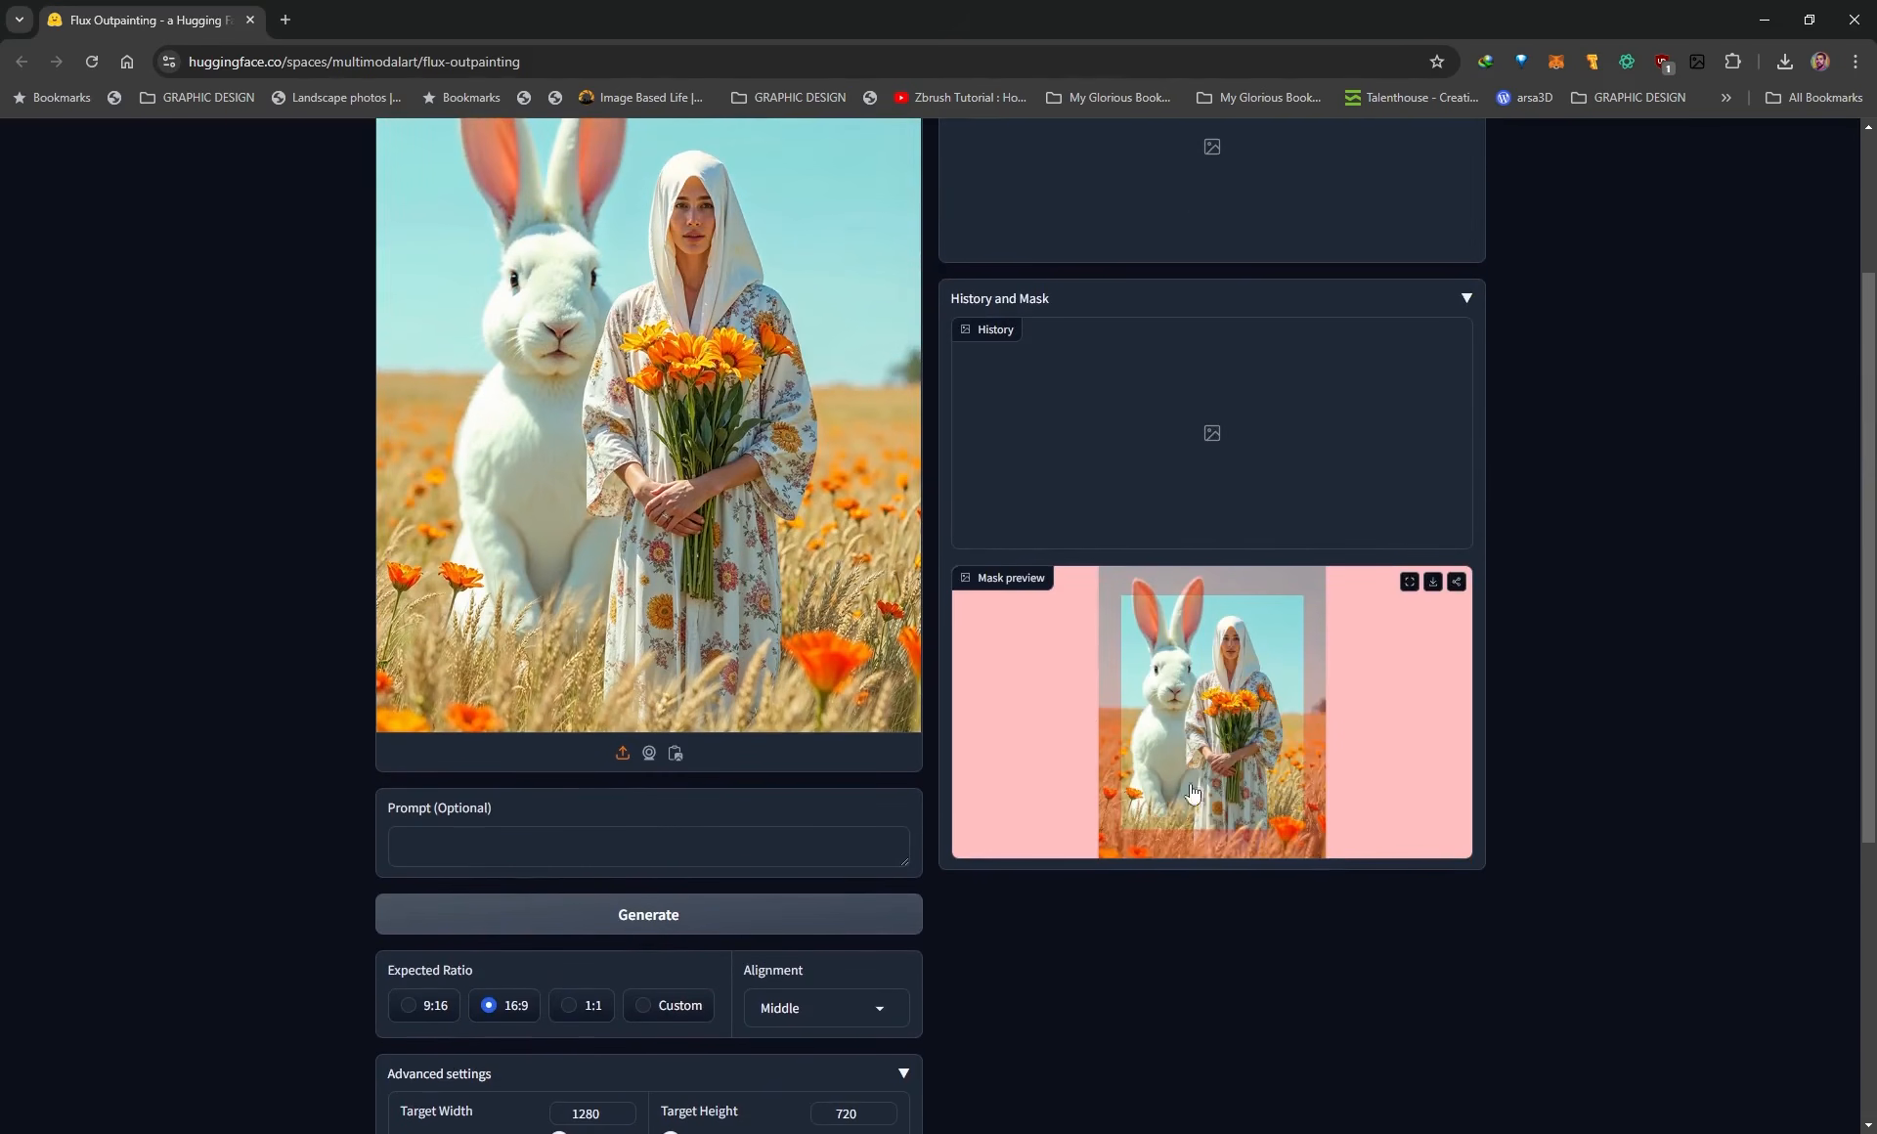
Try the Left alignment and generate its alignment and mask preview.
scroll(1375, 630, down, 2)
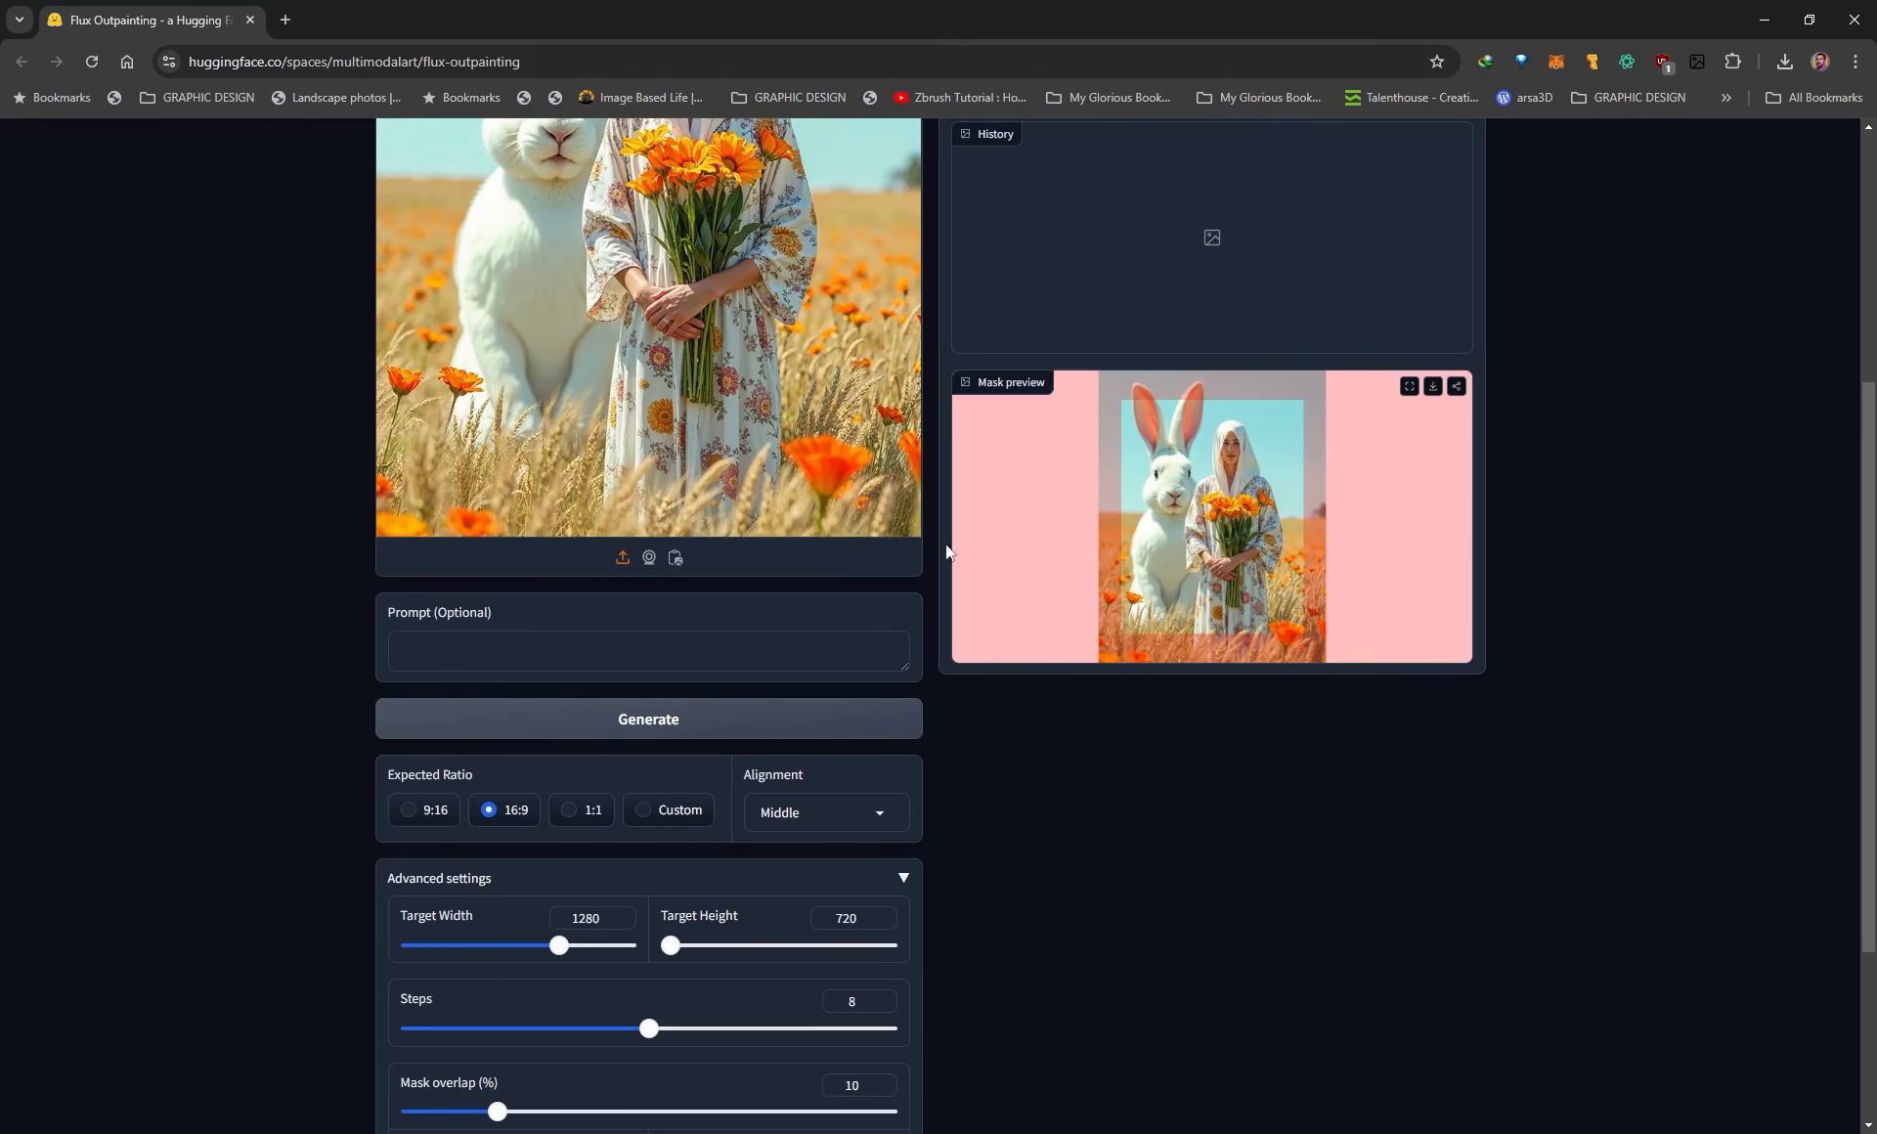
click(831, 813)
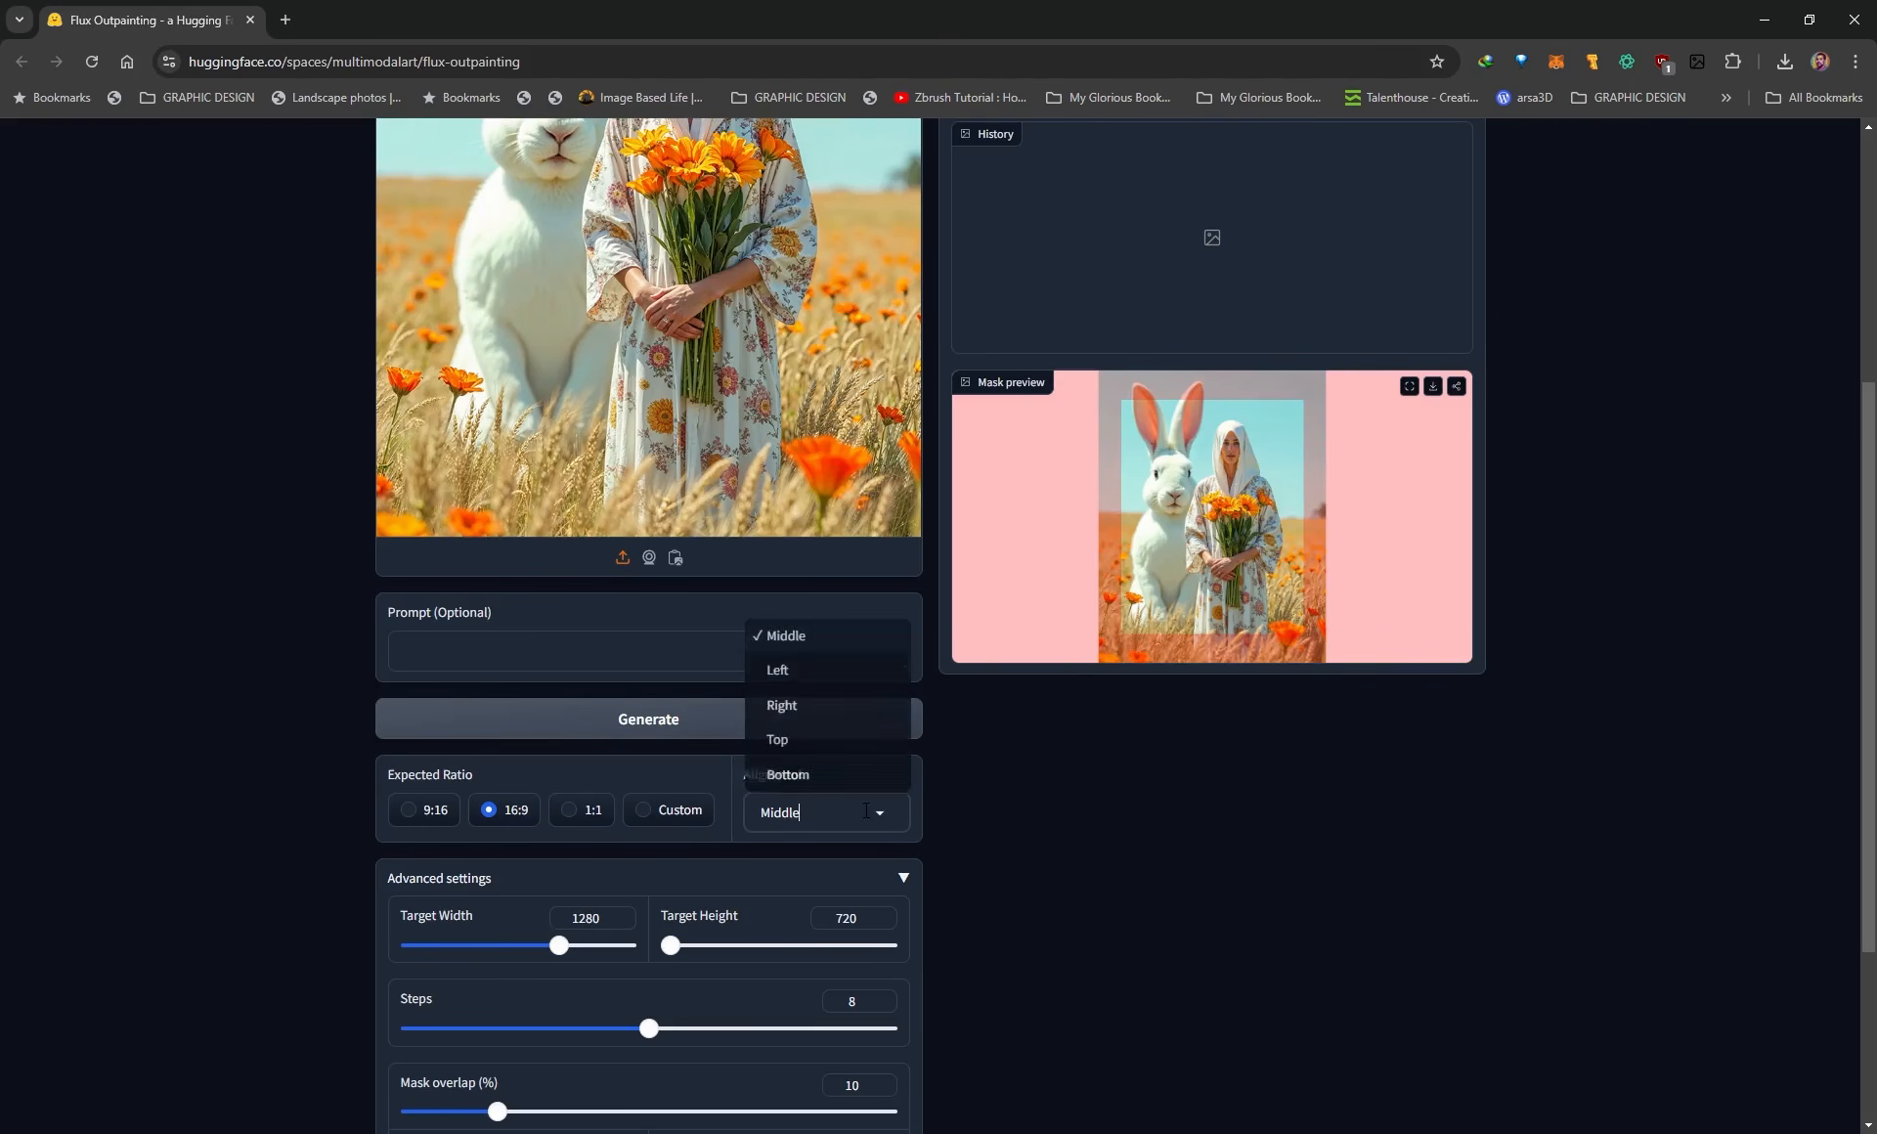
click(785, 671)
scroll(896, 694, down, 3)
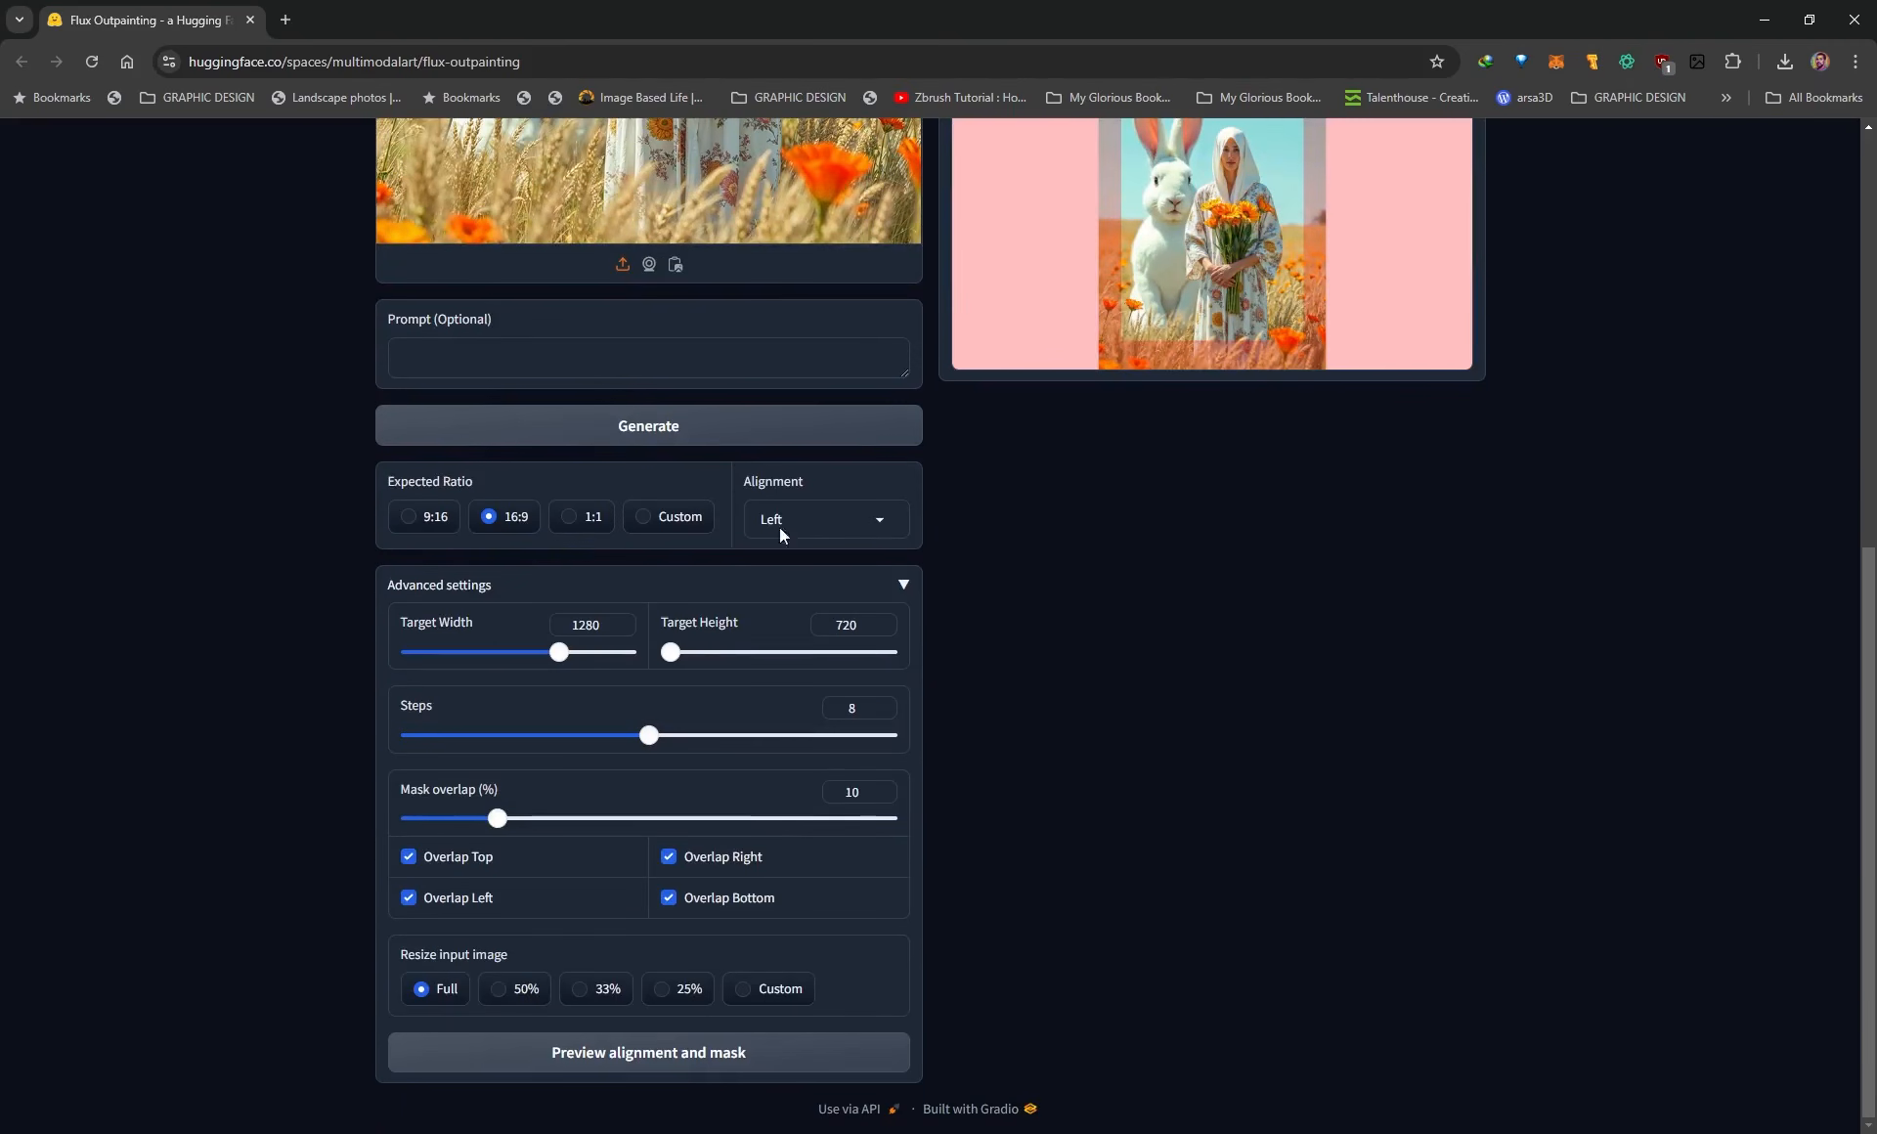
click(596, 1066)
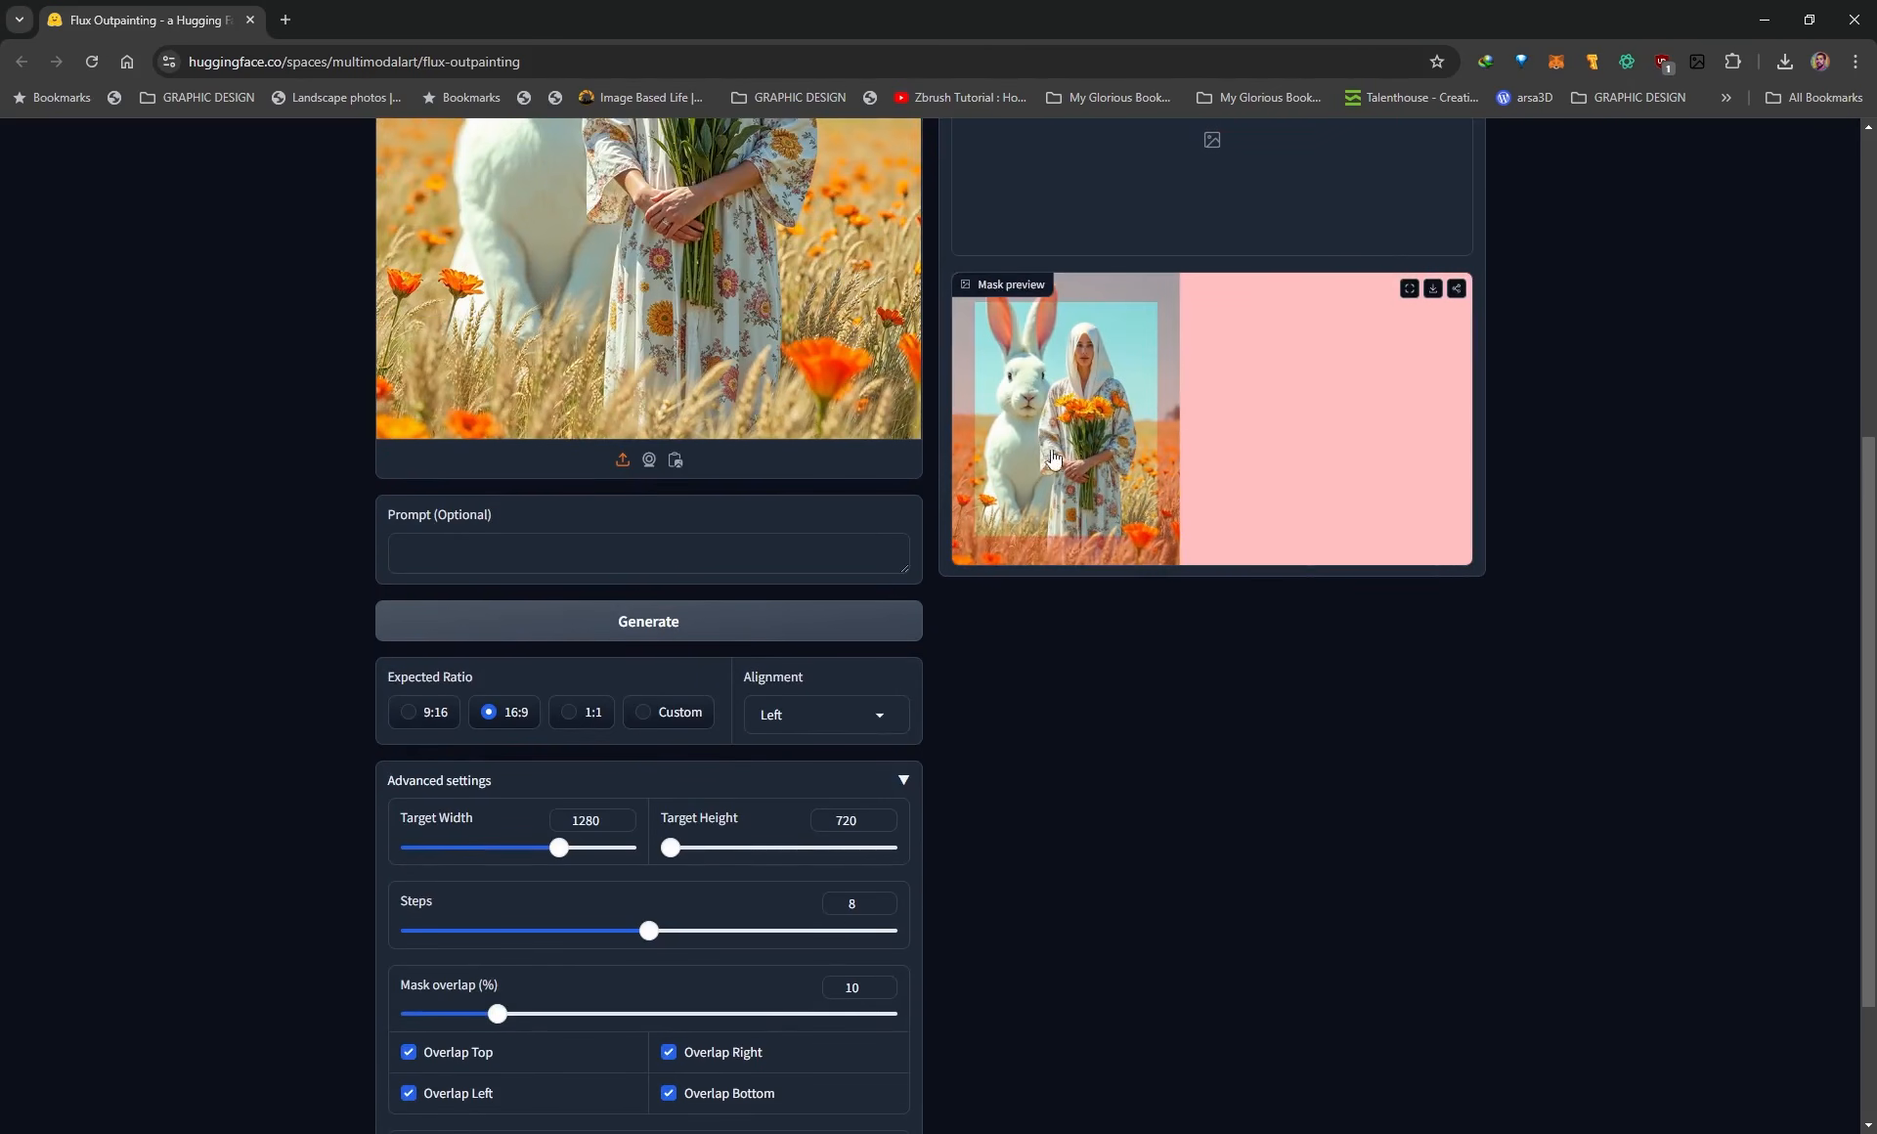
scroll(1124, 616, up, 2)
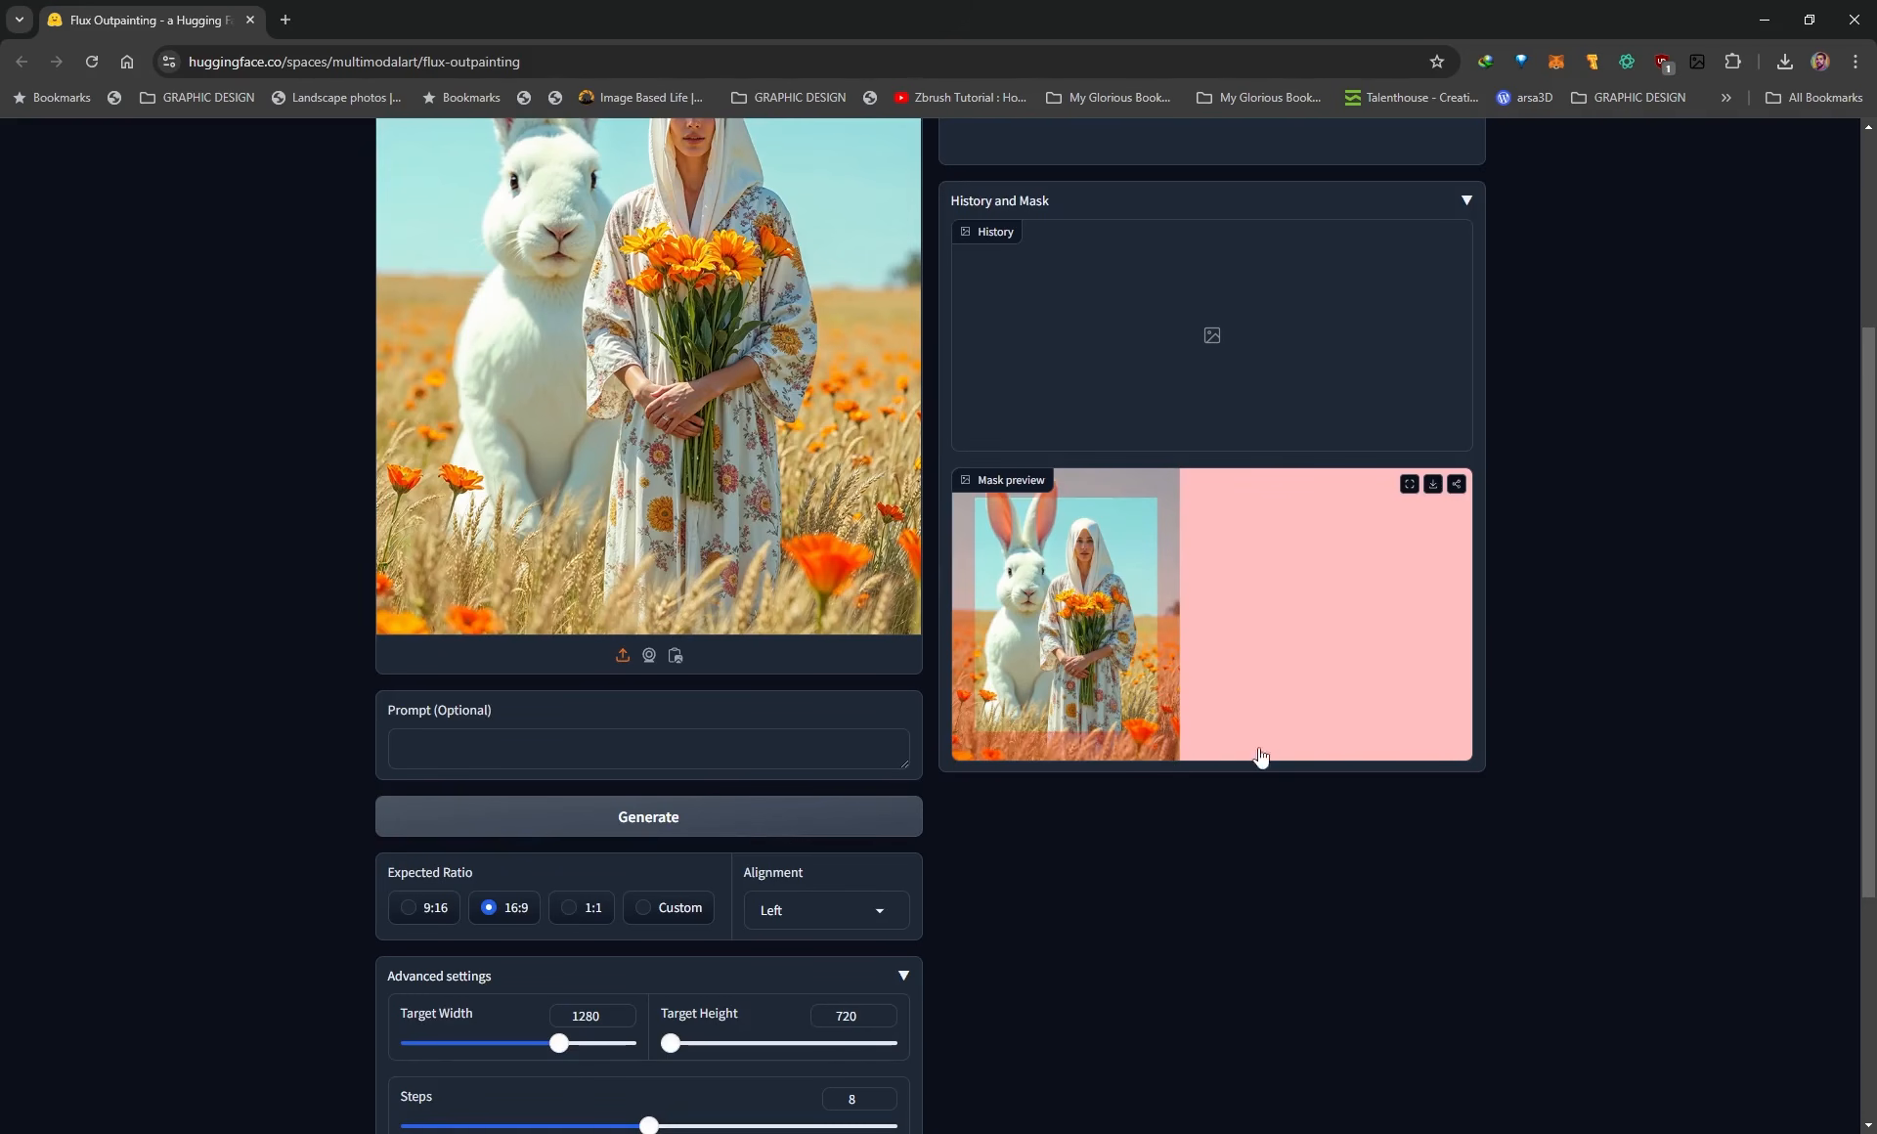
scroll(1182, 777, down, 2)
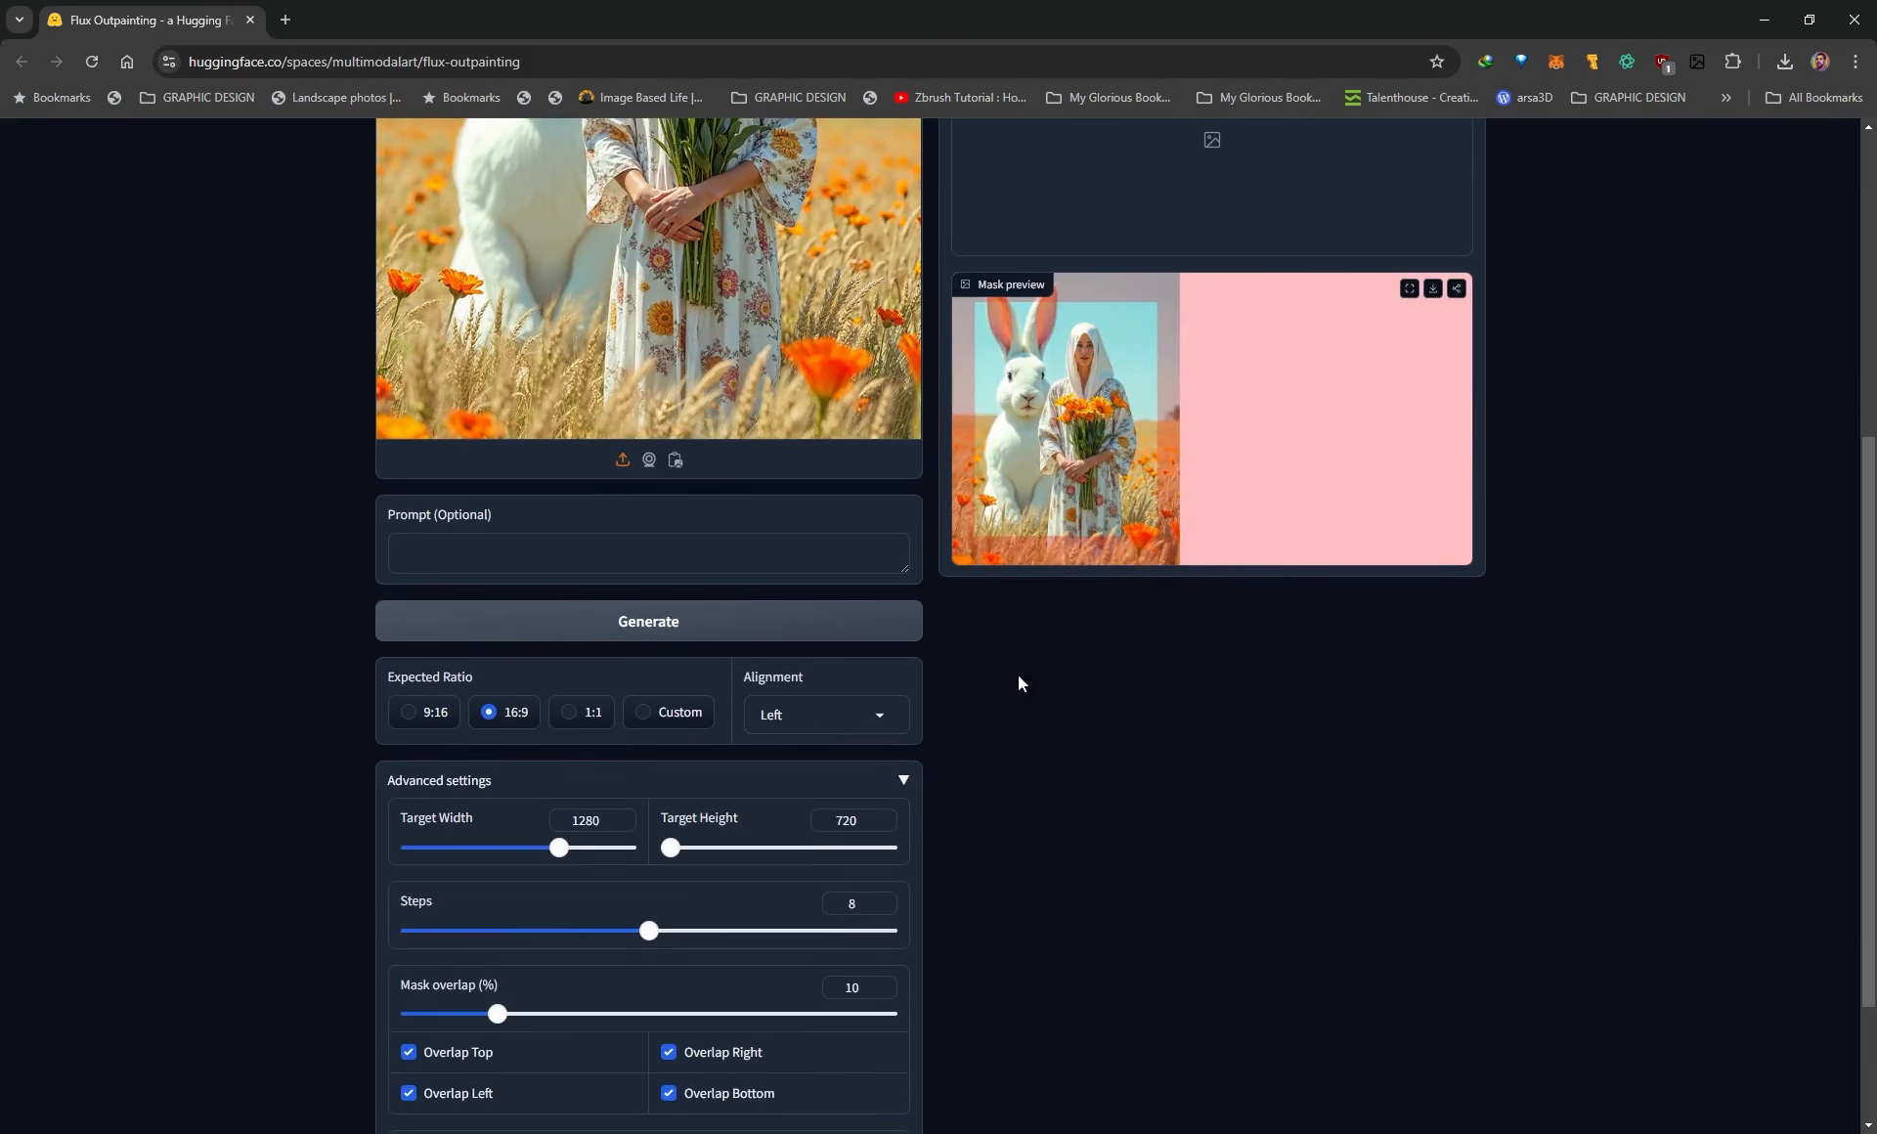
Set the alignment back to Middle and regenerate the alignment and mask preview.
click(872, 728)
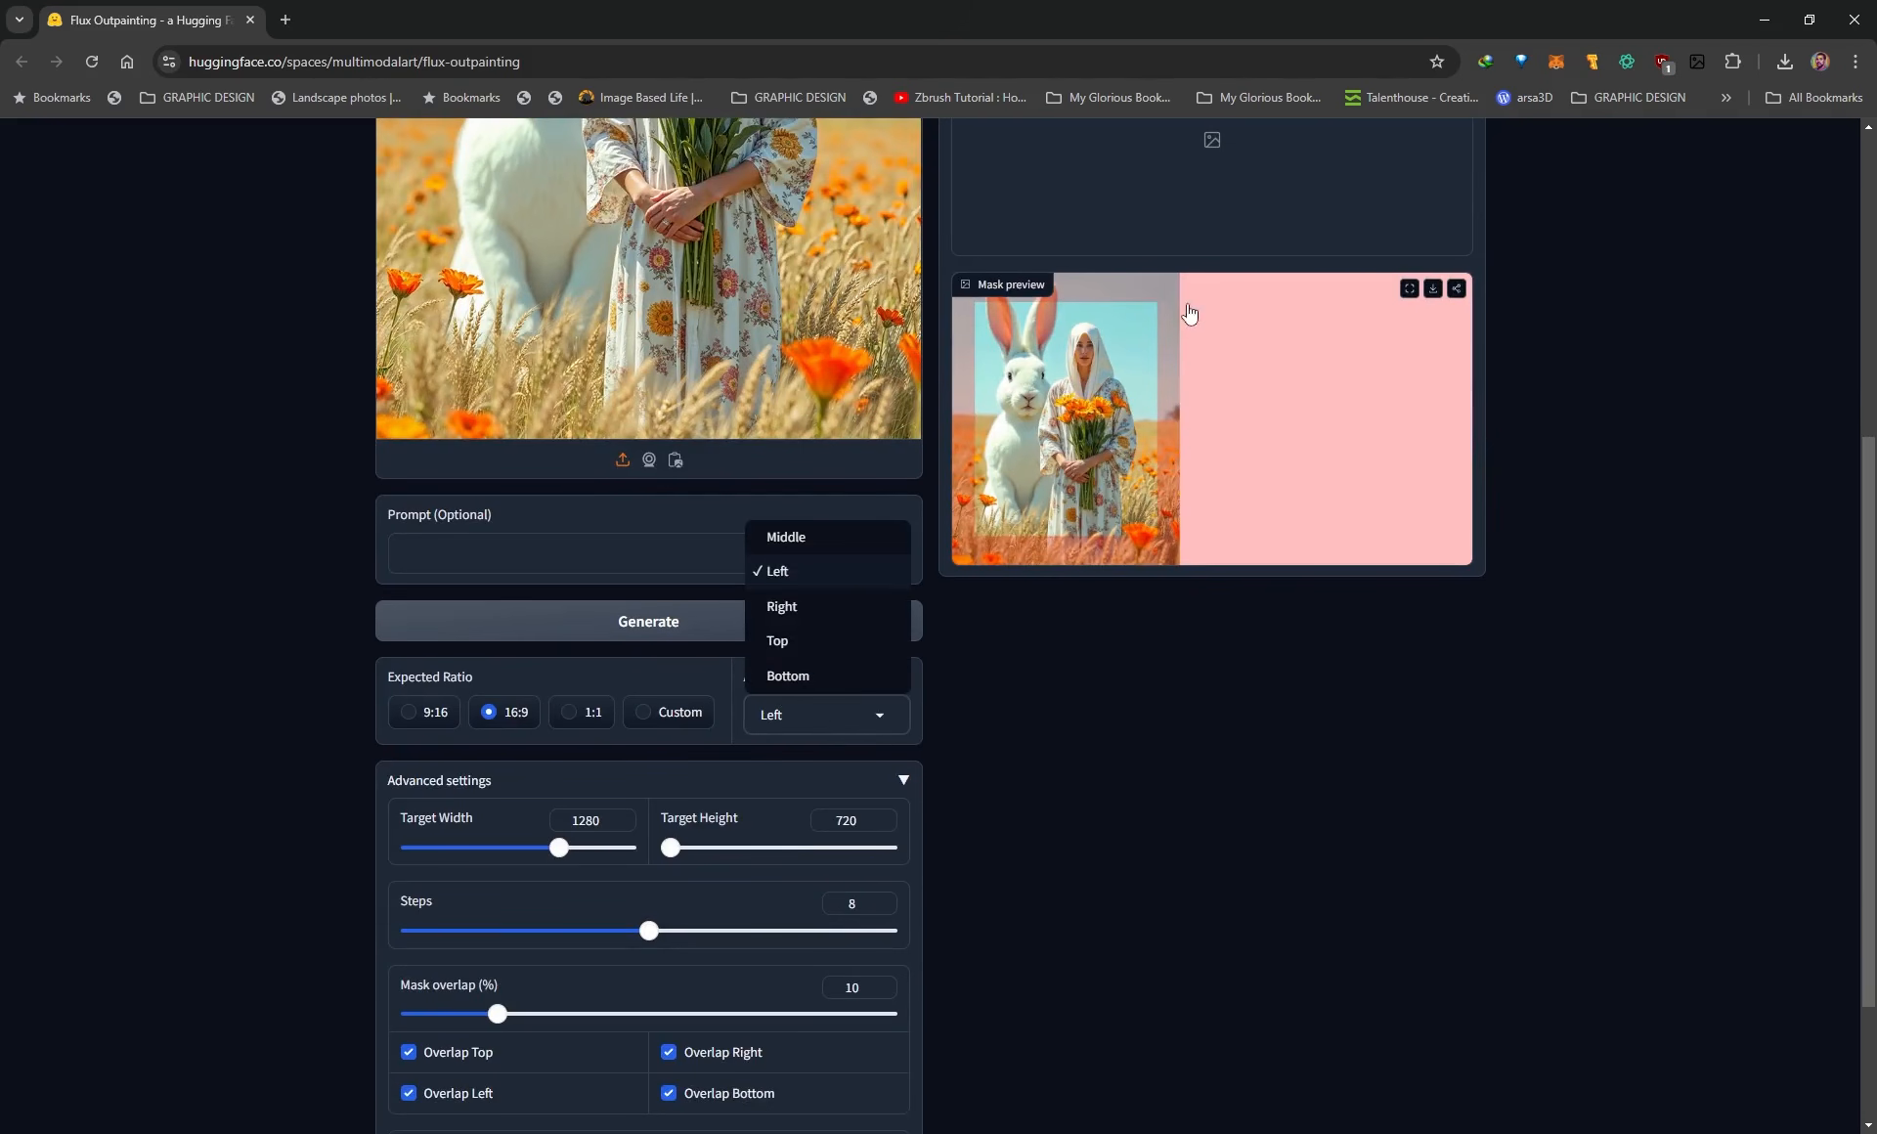
click(811, 544)
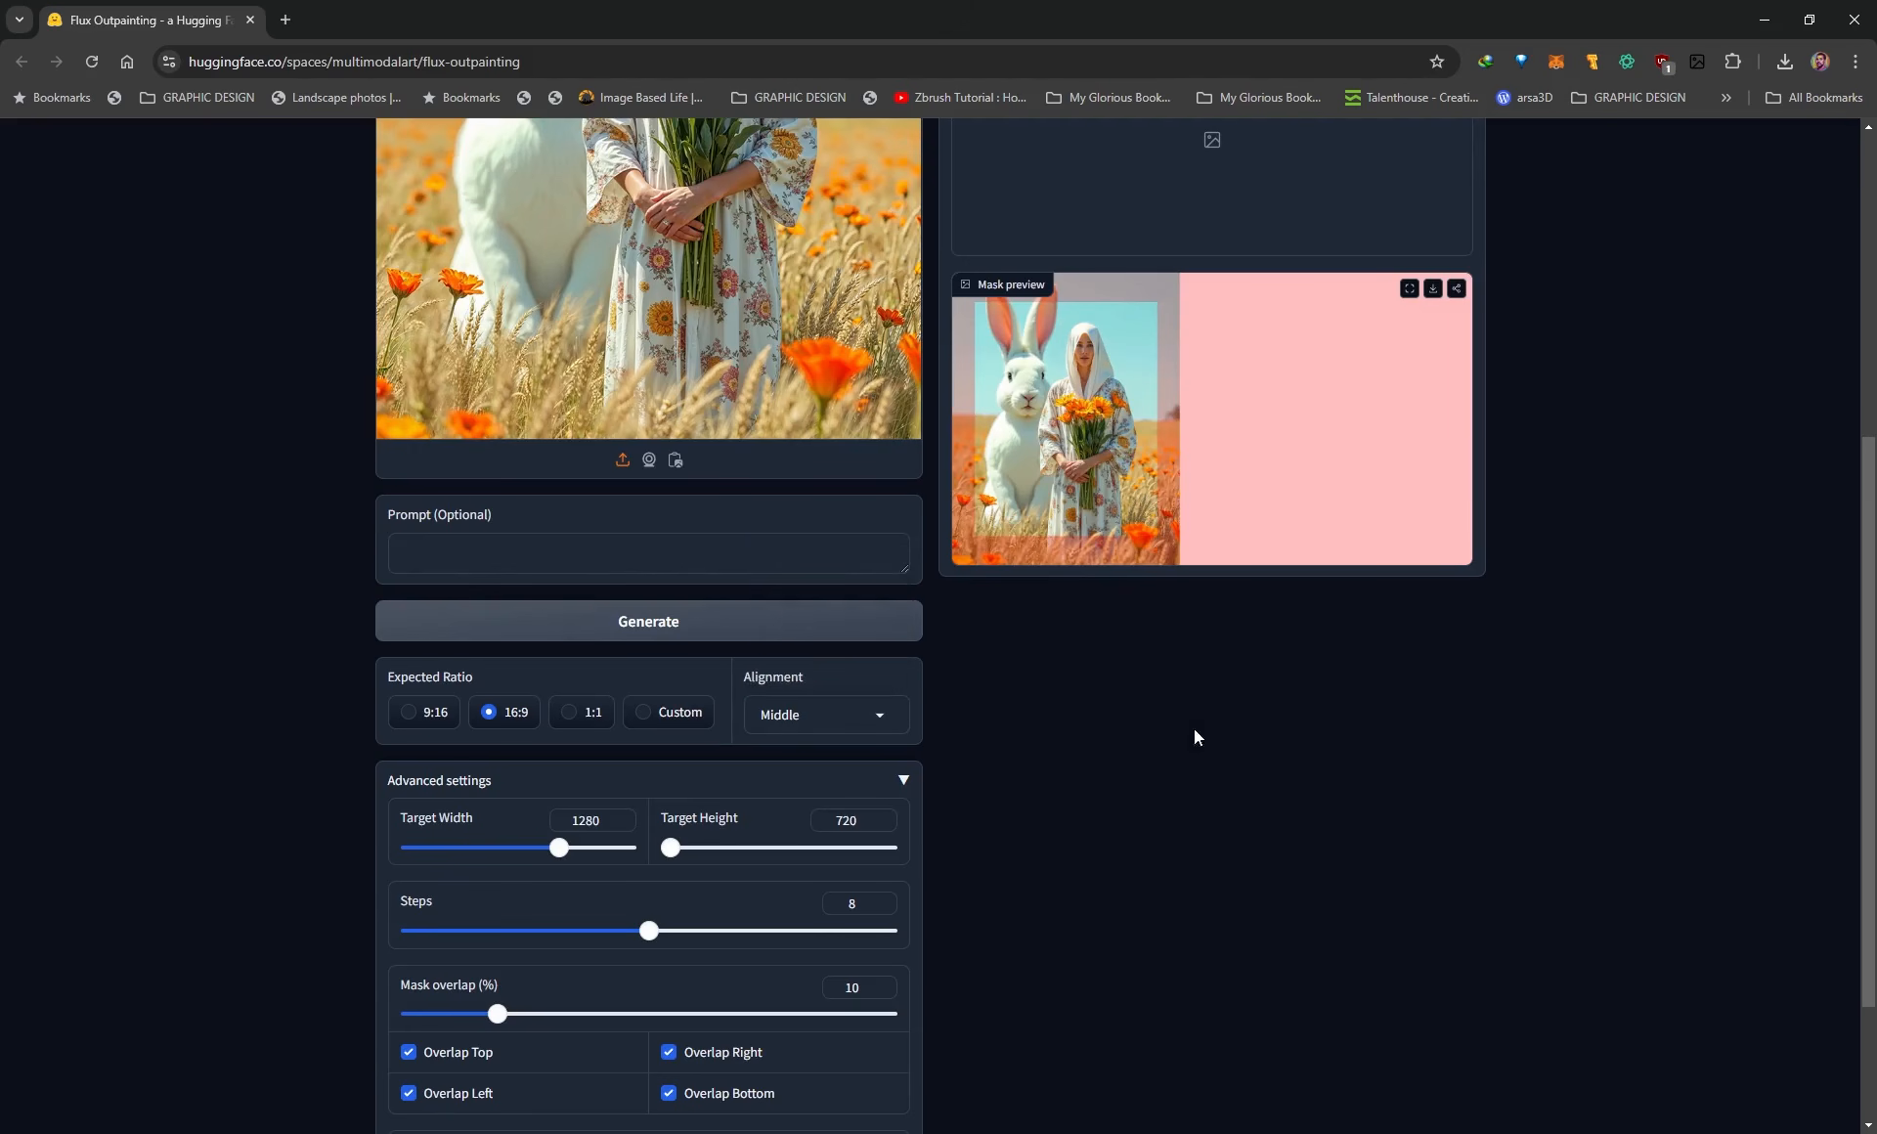
scroll(1173, 743, down, 2)
click(611, 1064)
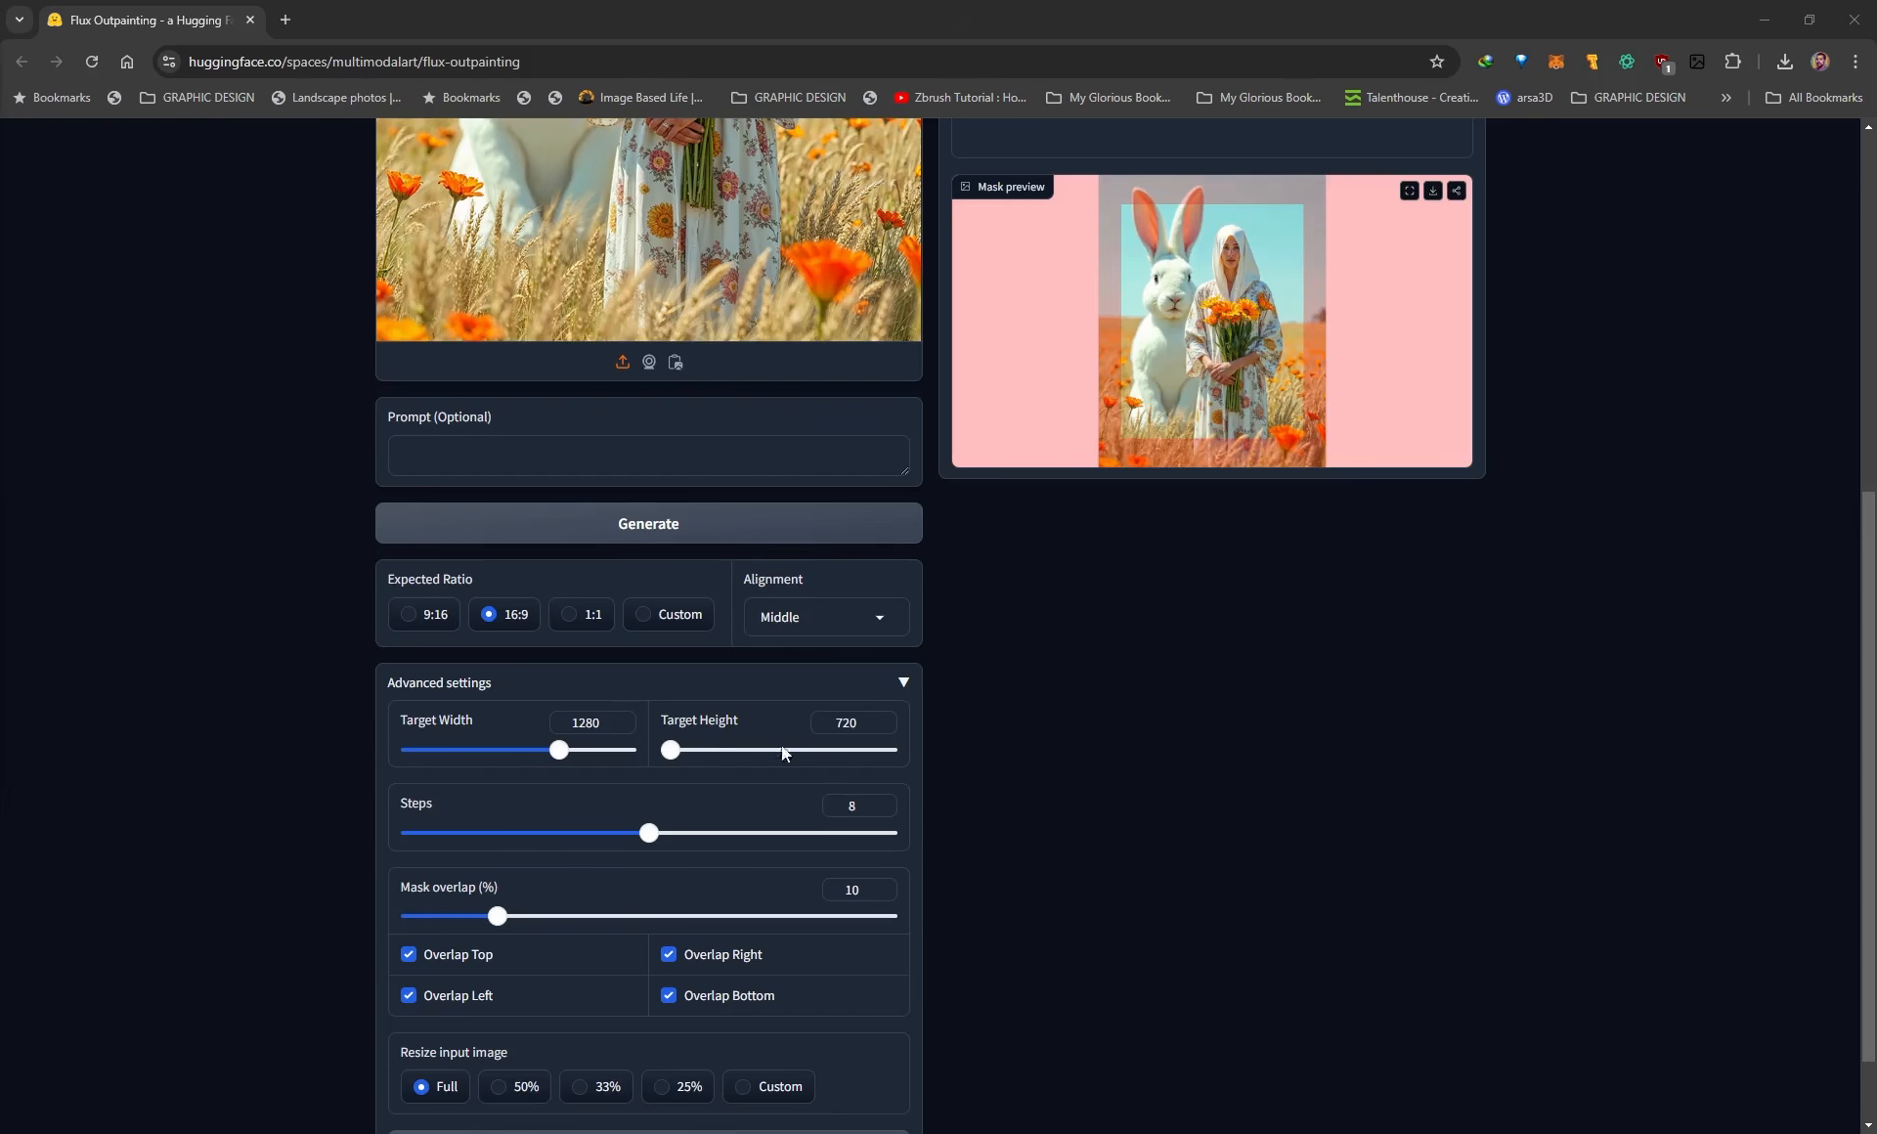
Try a custom target width of 1400 and return the expected ratio to 16:9.
drag(562, 760, 591, 754)
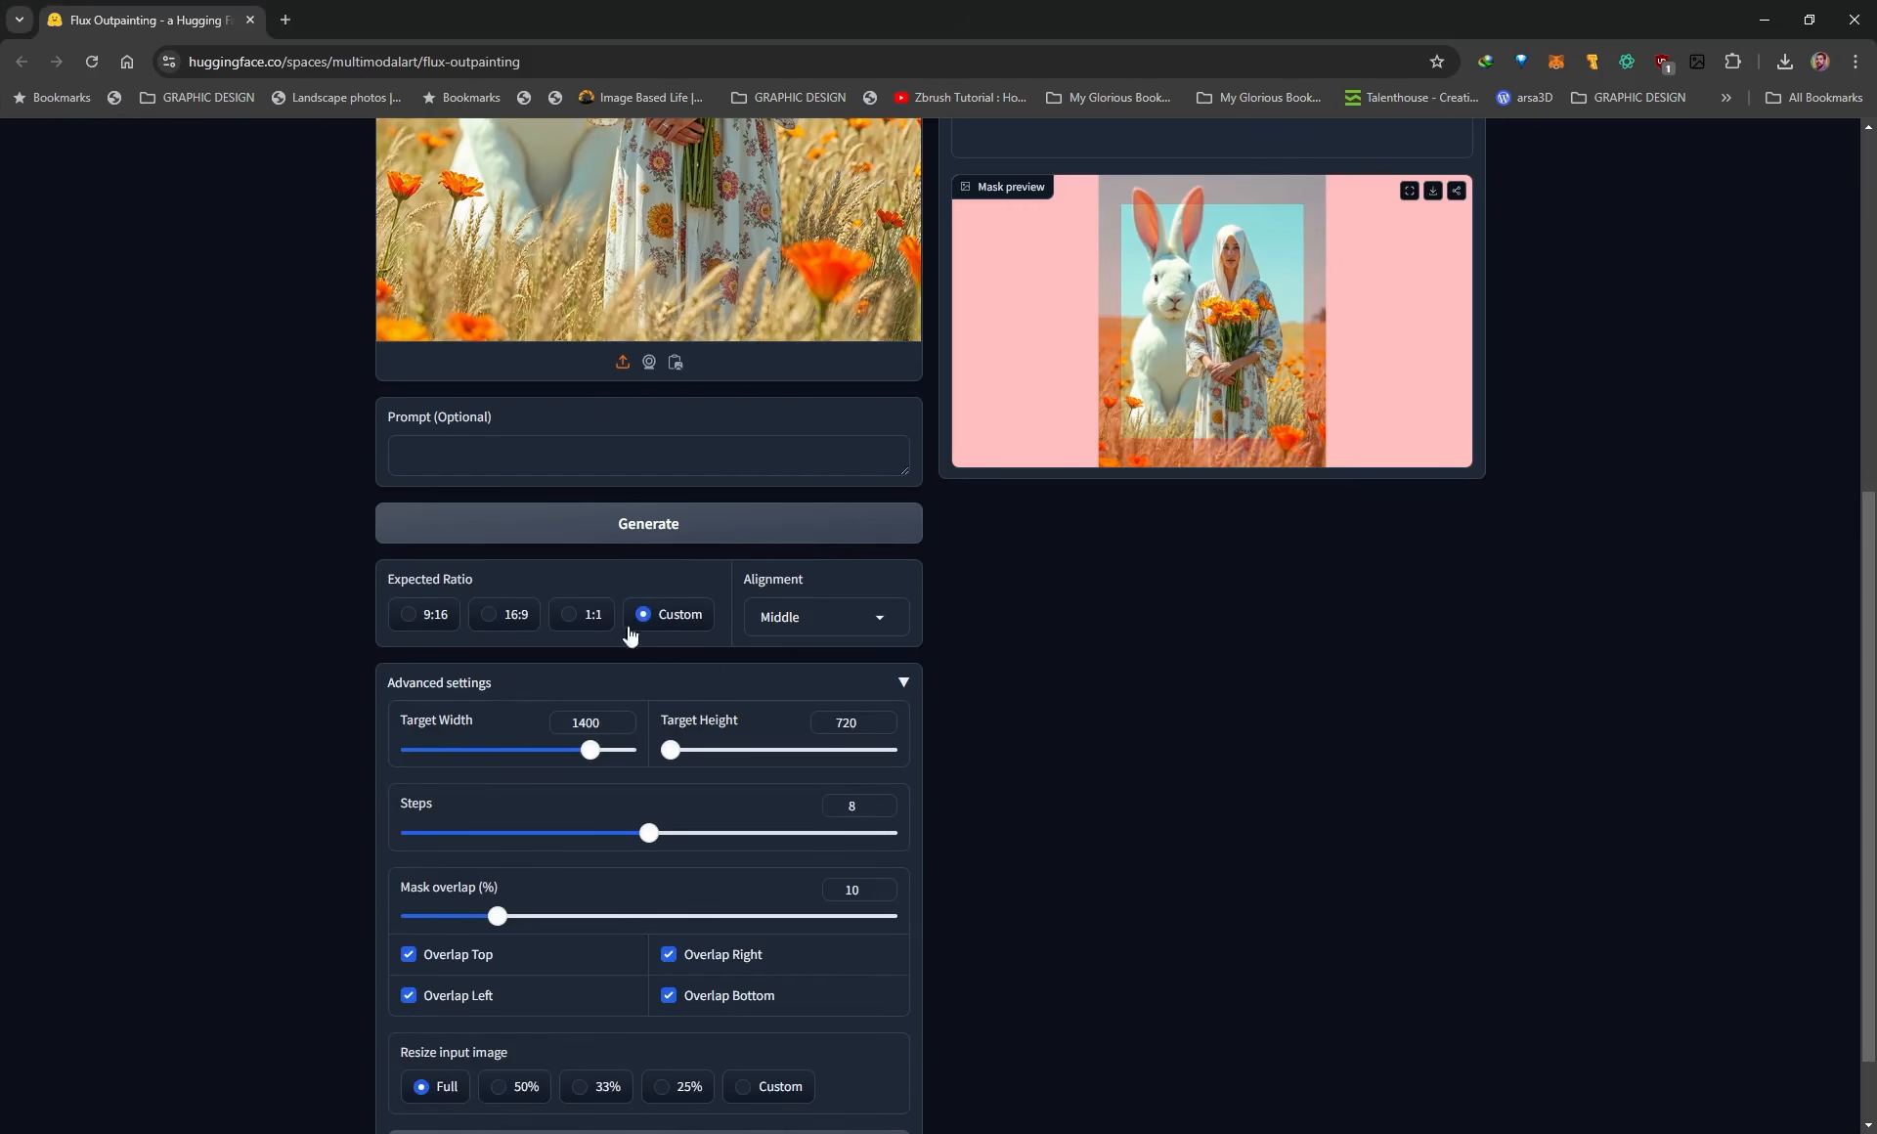
click(510, 622)
scroll(411, 813, down, 1)
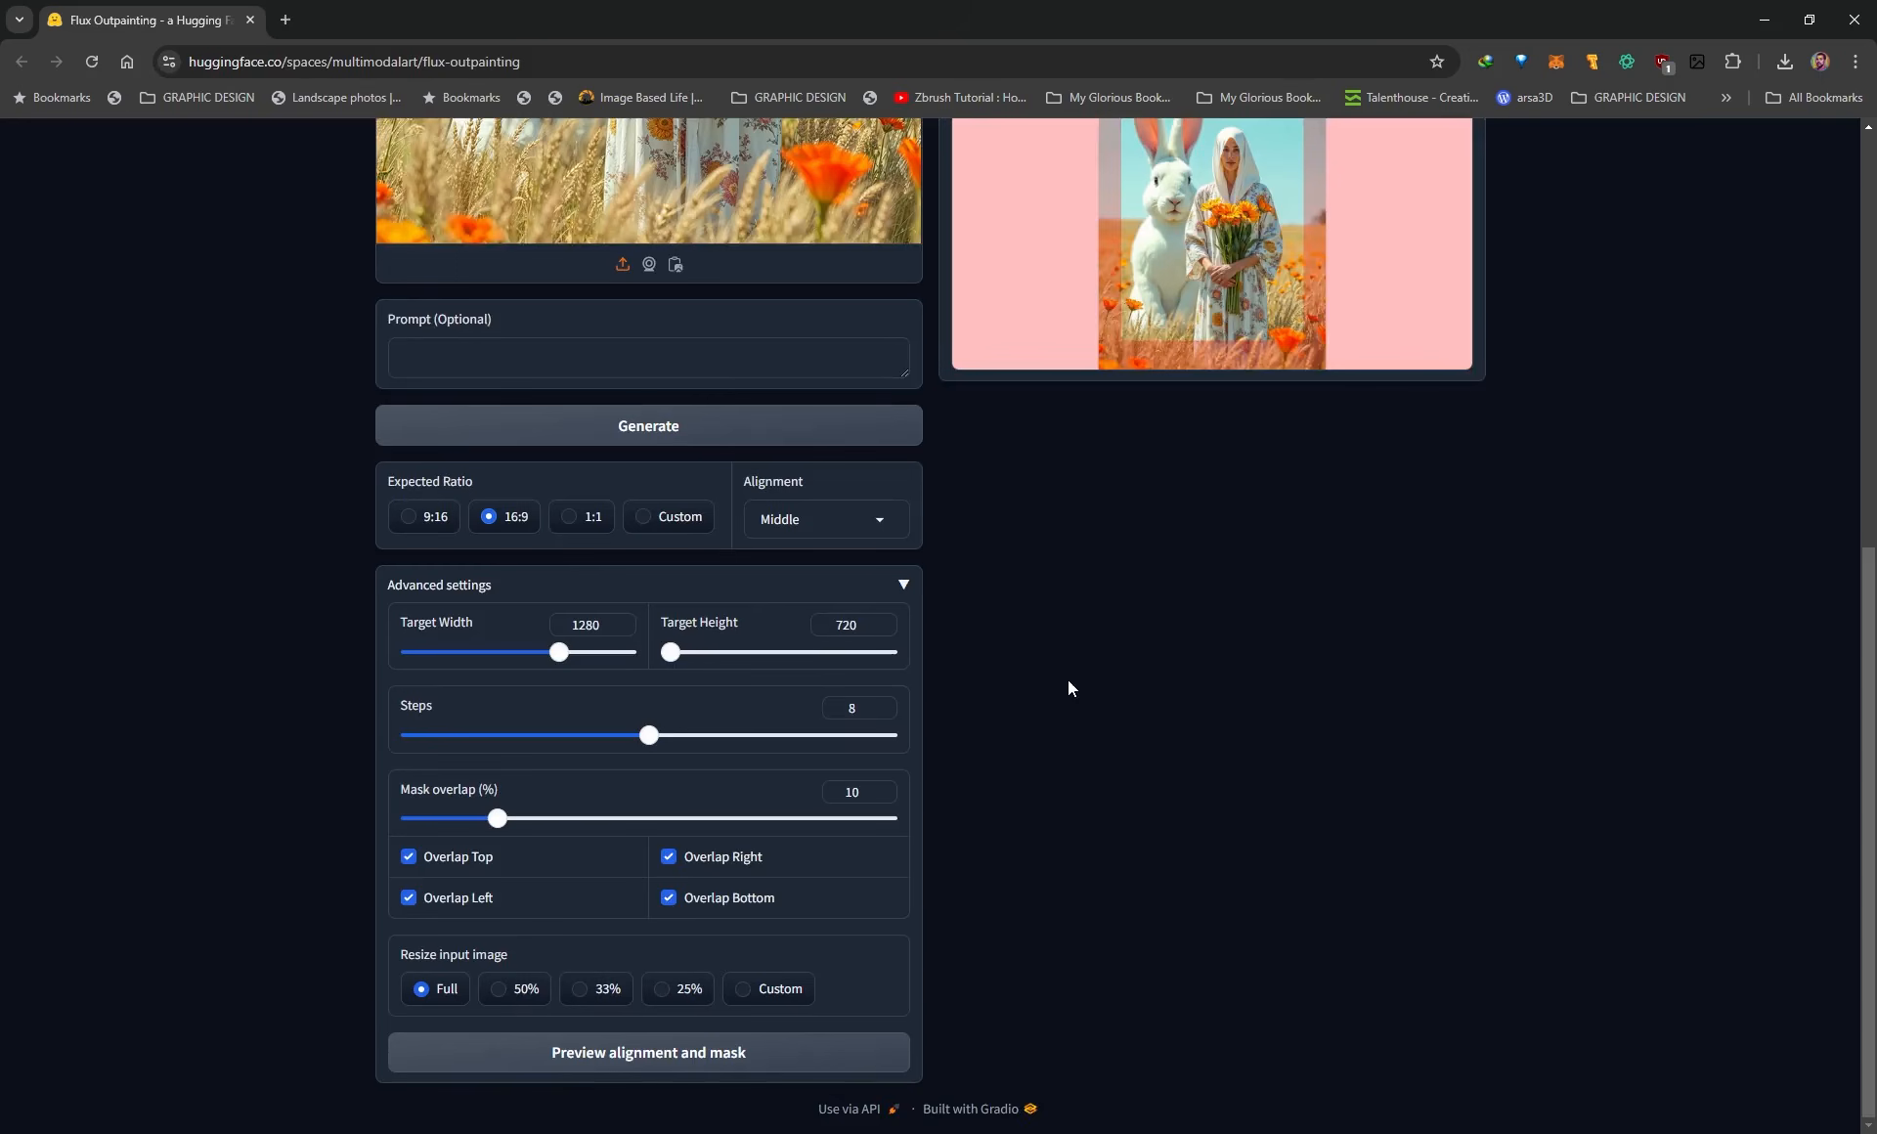
scroll(1061, 679, up, 1)
scroll(1037, 759, up, 1)
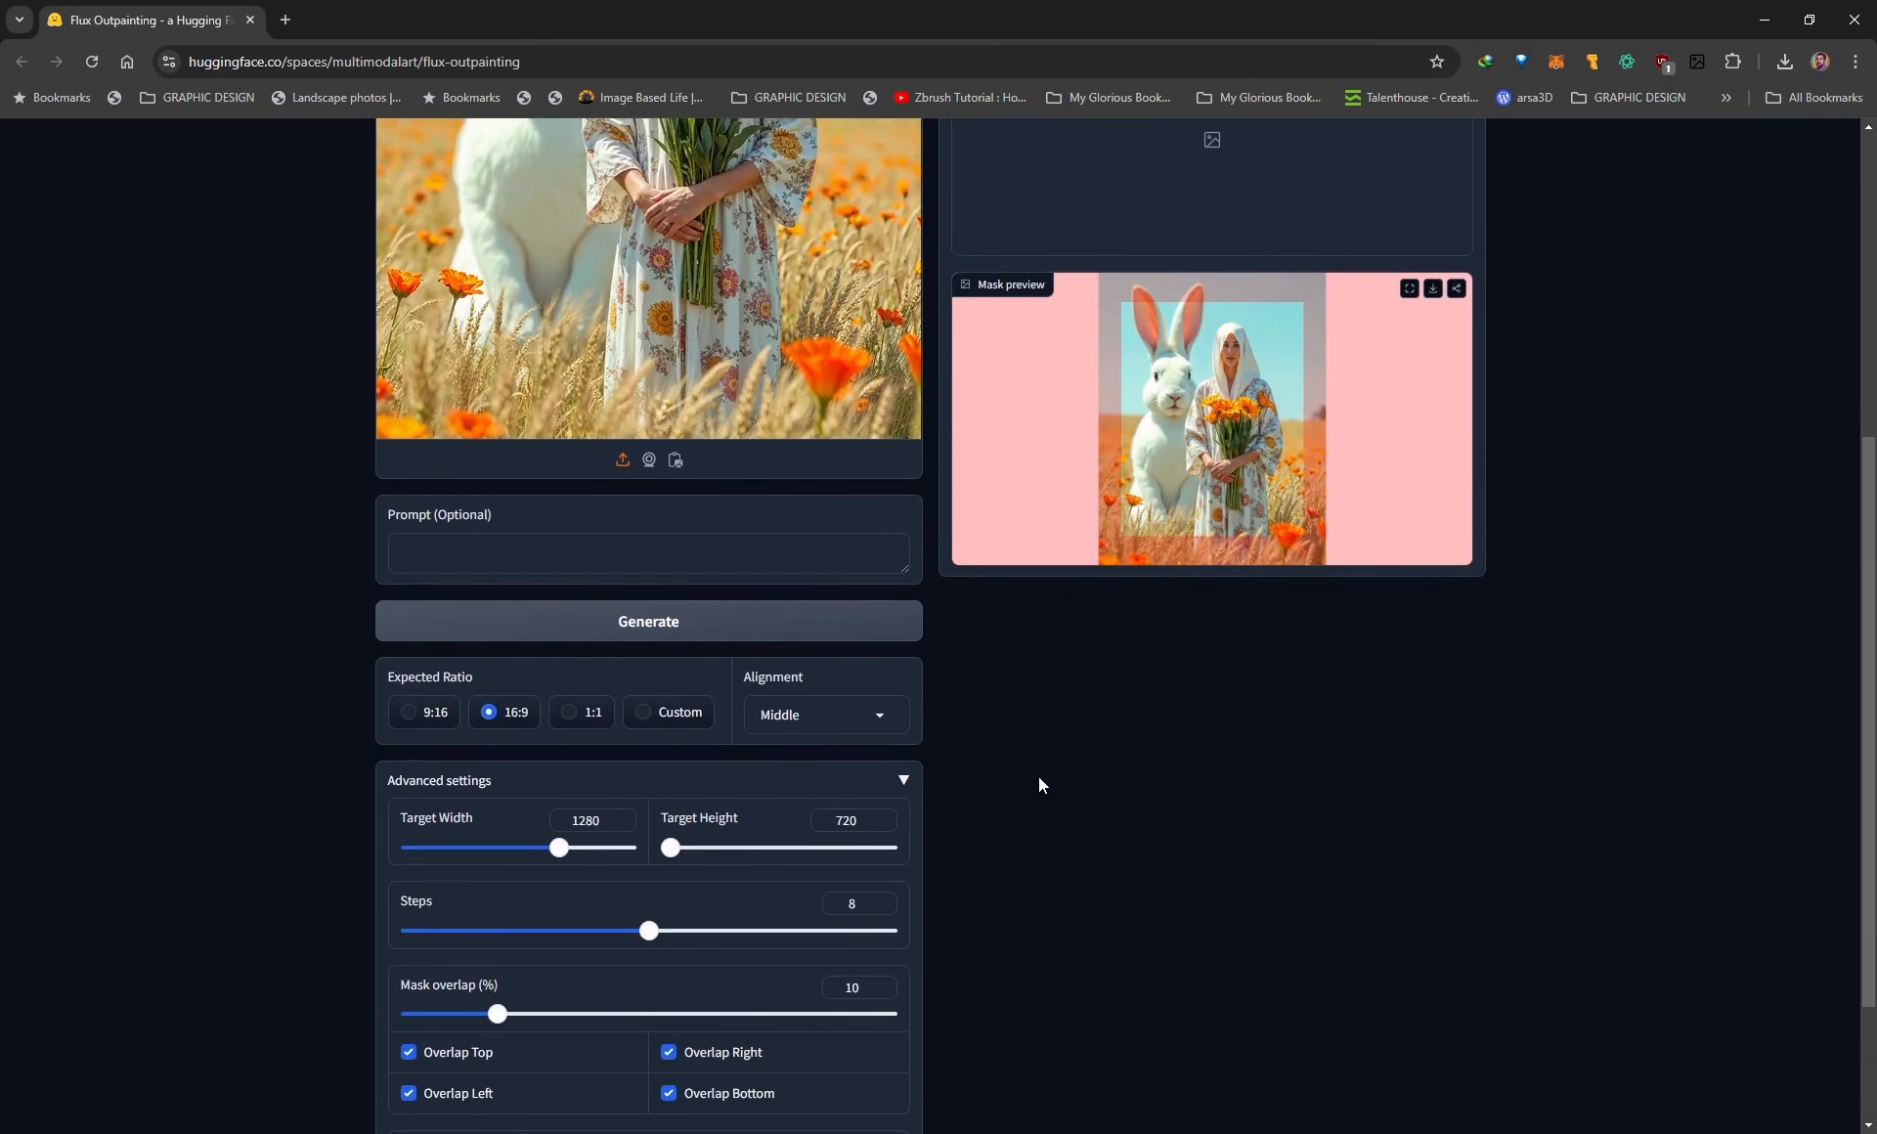
Raise the number of generation steps to 12 in the advanced settings.
scroll(1040, 777, down, 2)
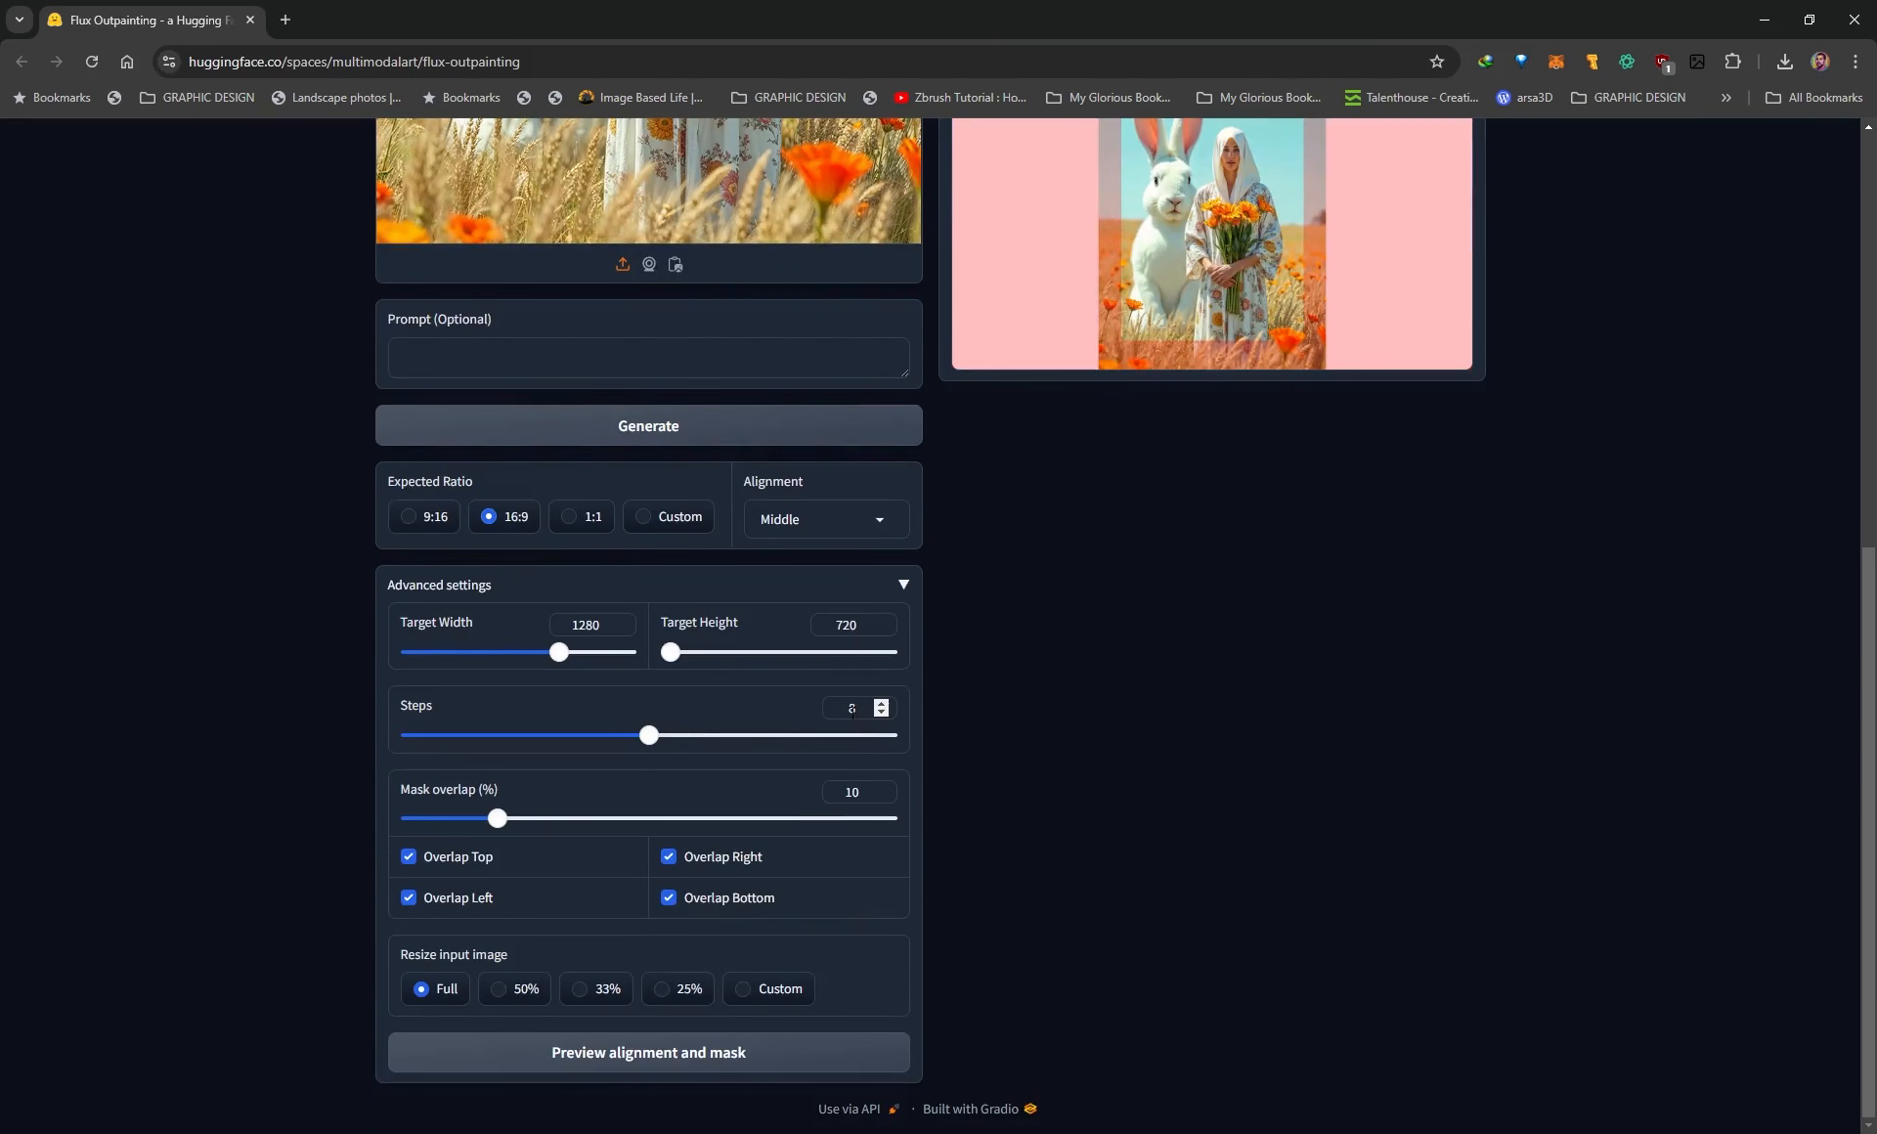
drag(643, 747, 896, 747)
scroll(1217, 667, up, 1)
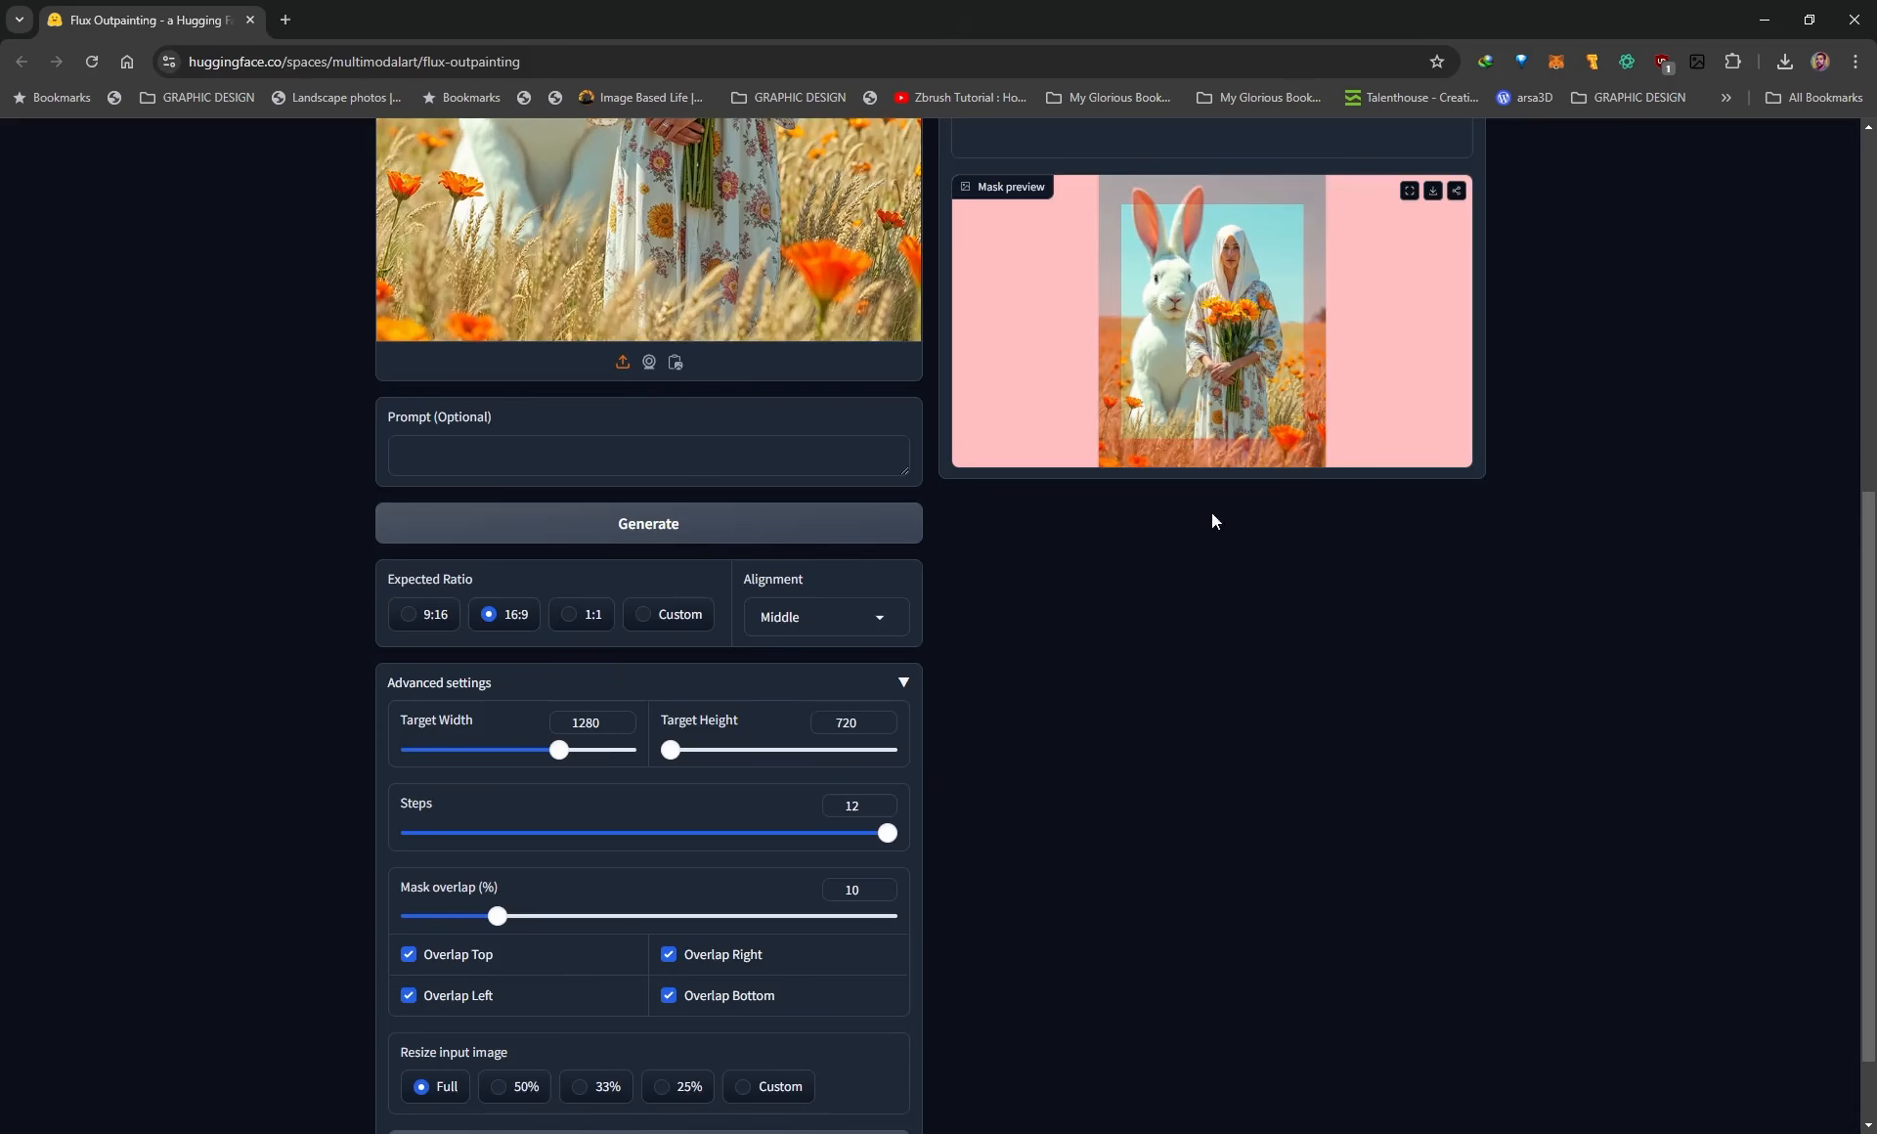
View the generated image full screen and compare it with the original Lady With A Rabbit.png, then exit full screen.
scroll(1046, 773, down, 1)
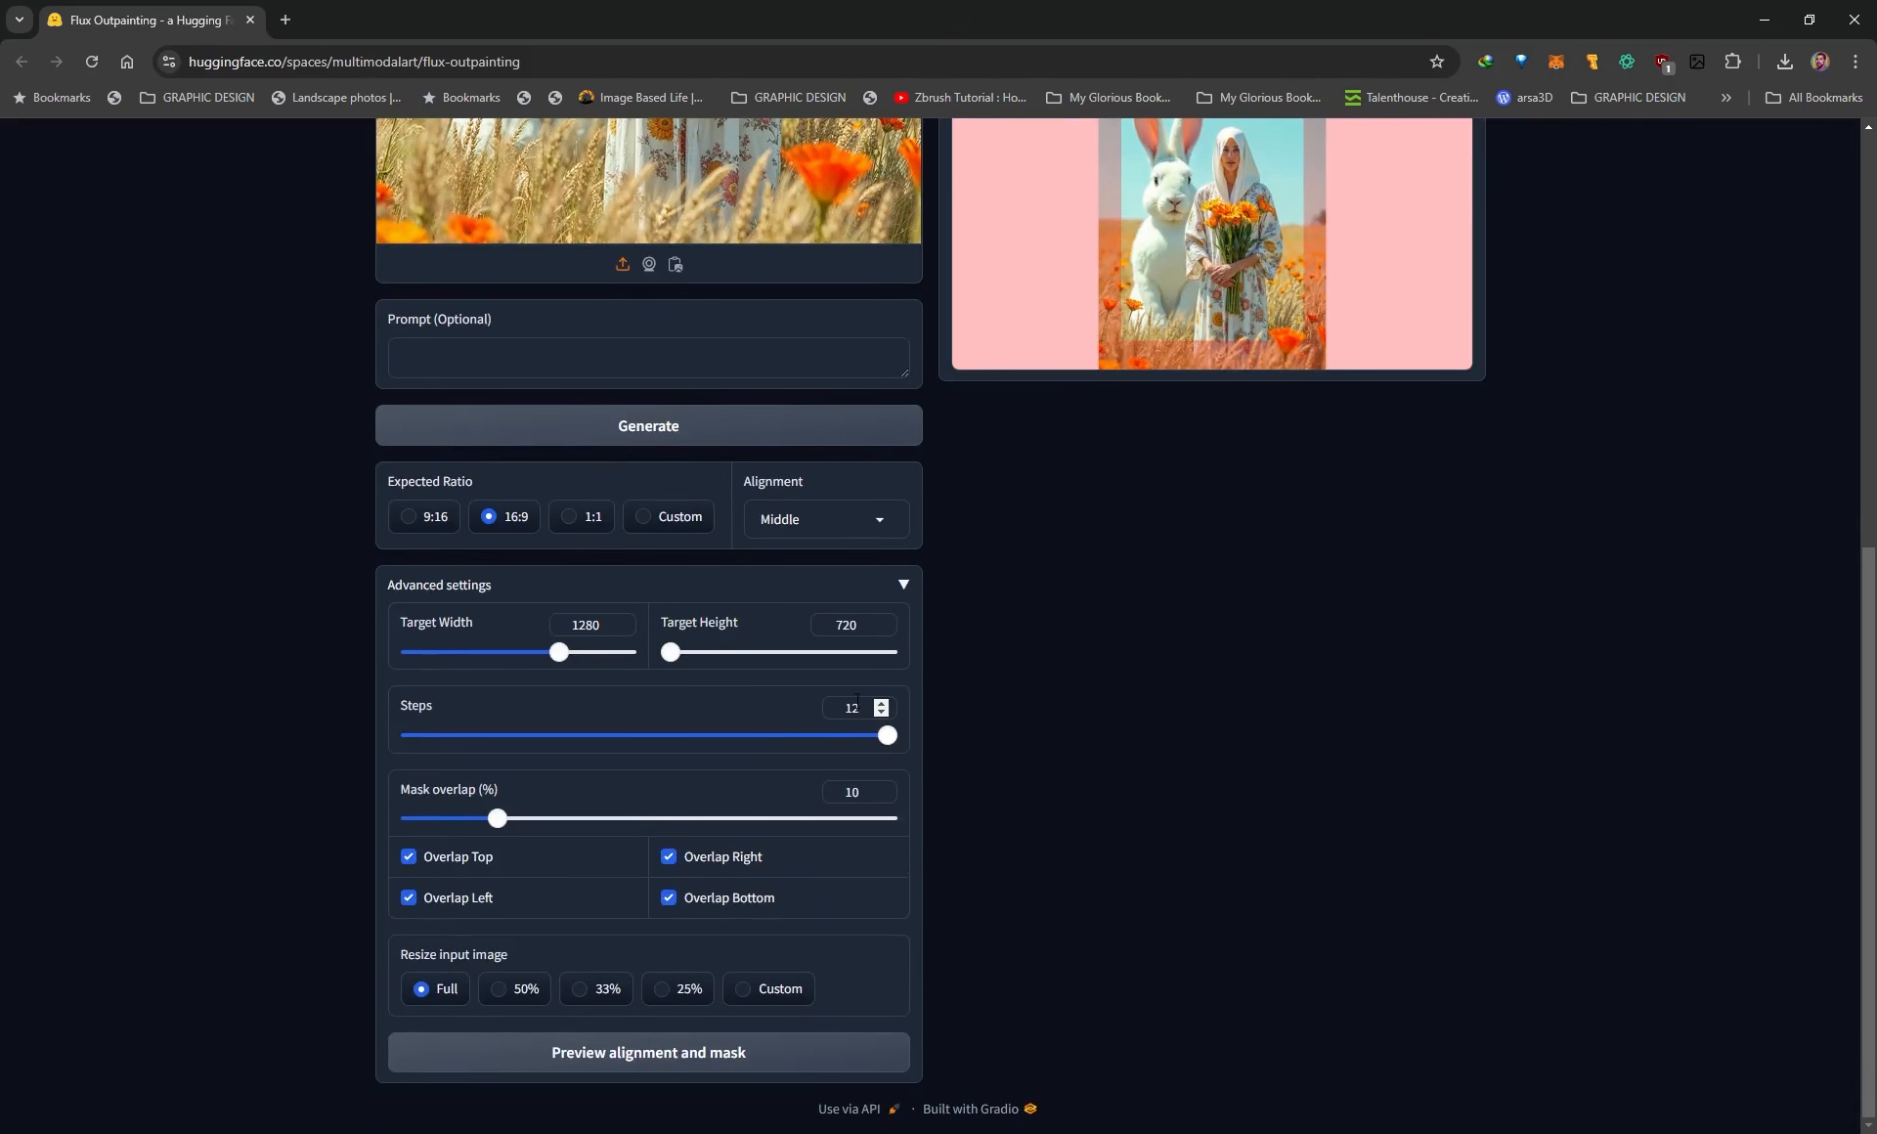
scroll(820, 688, up, 1)
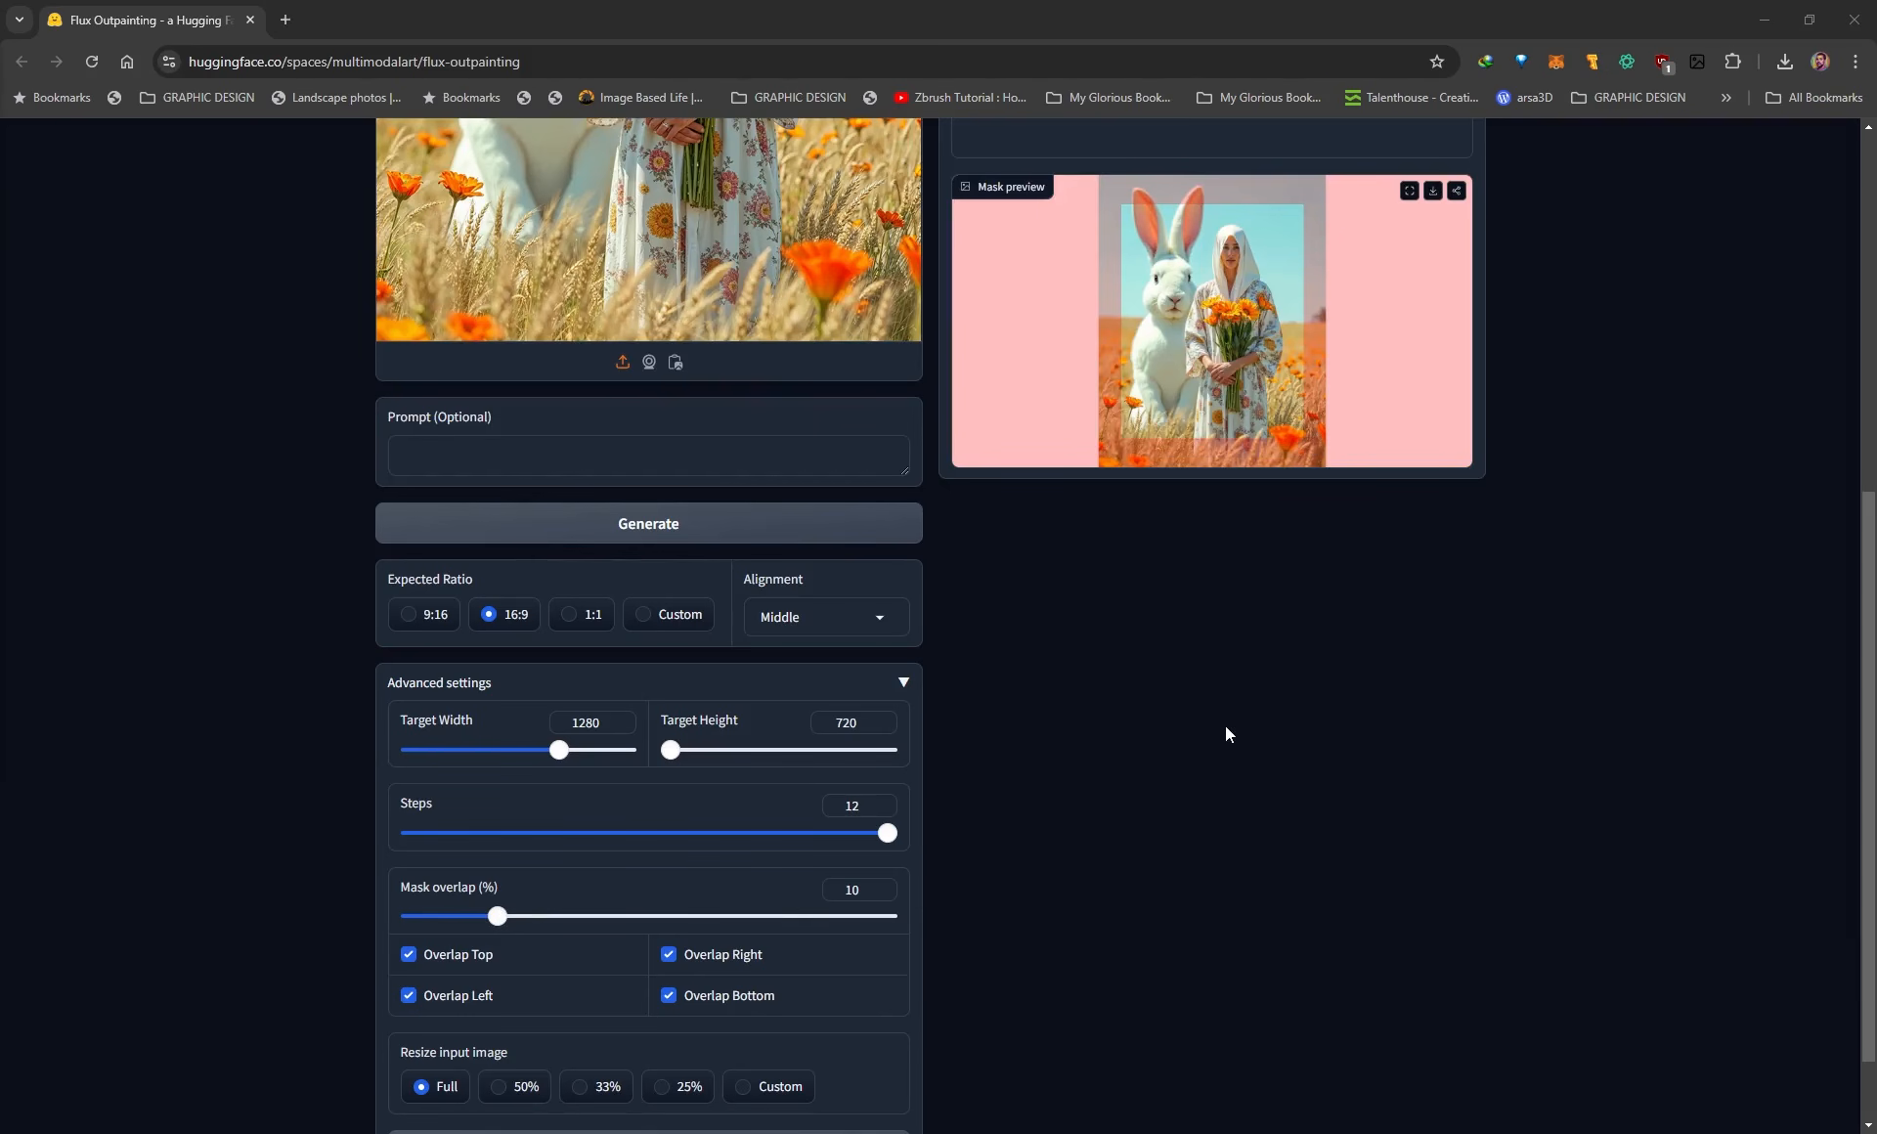
scroll(1124, 336, up, 5)
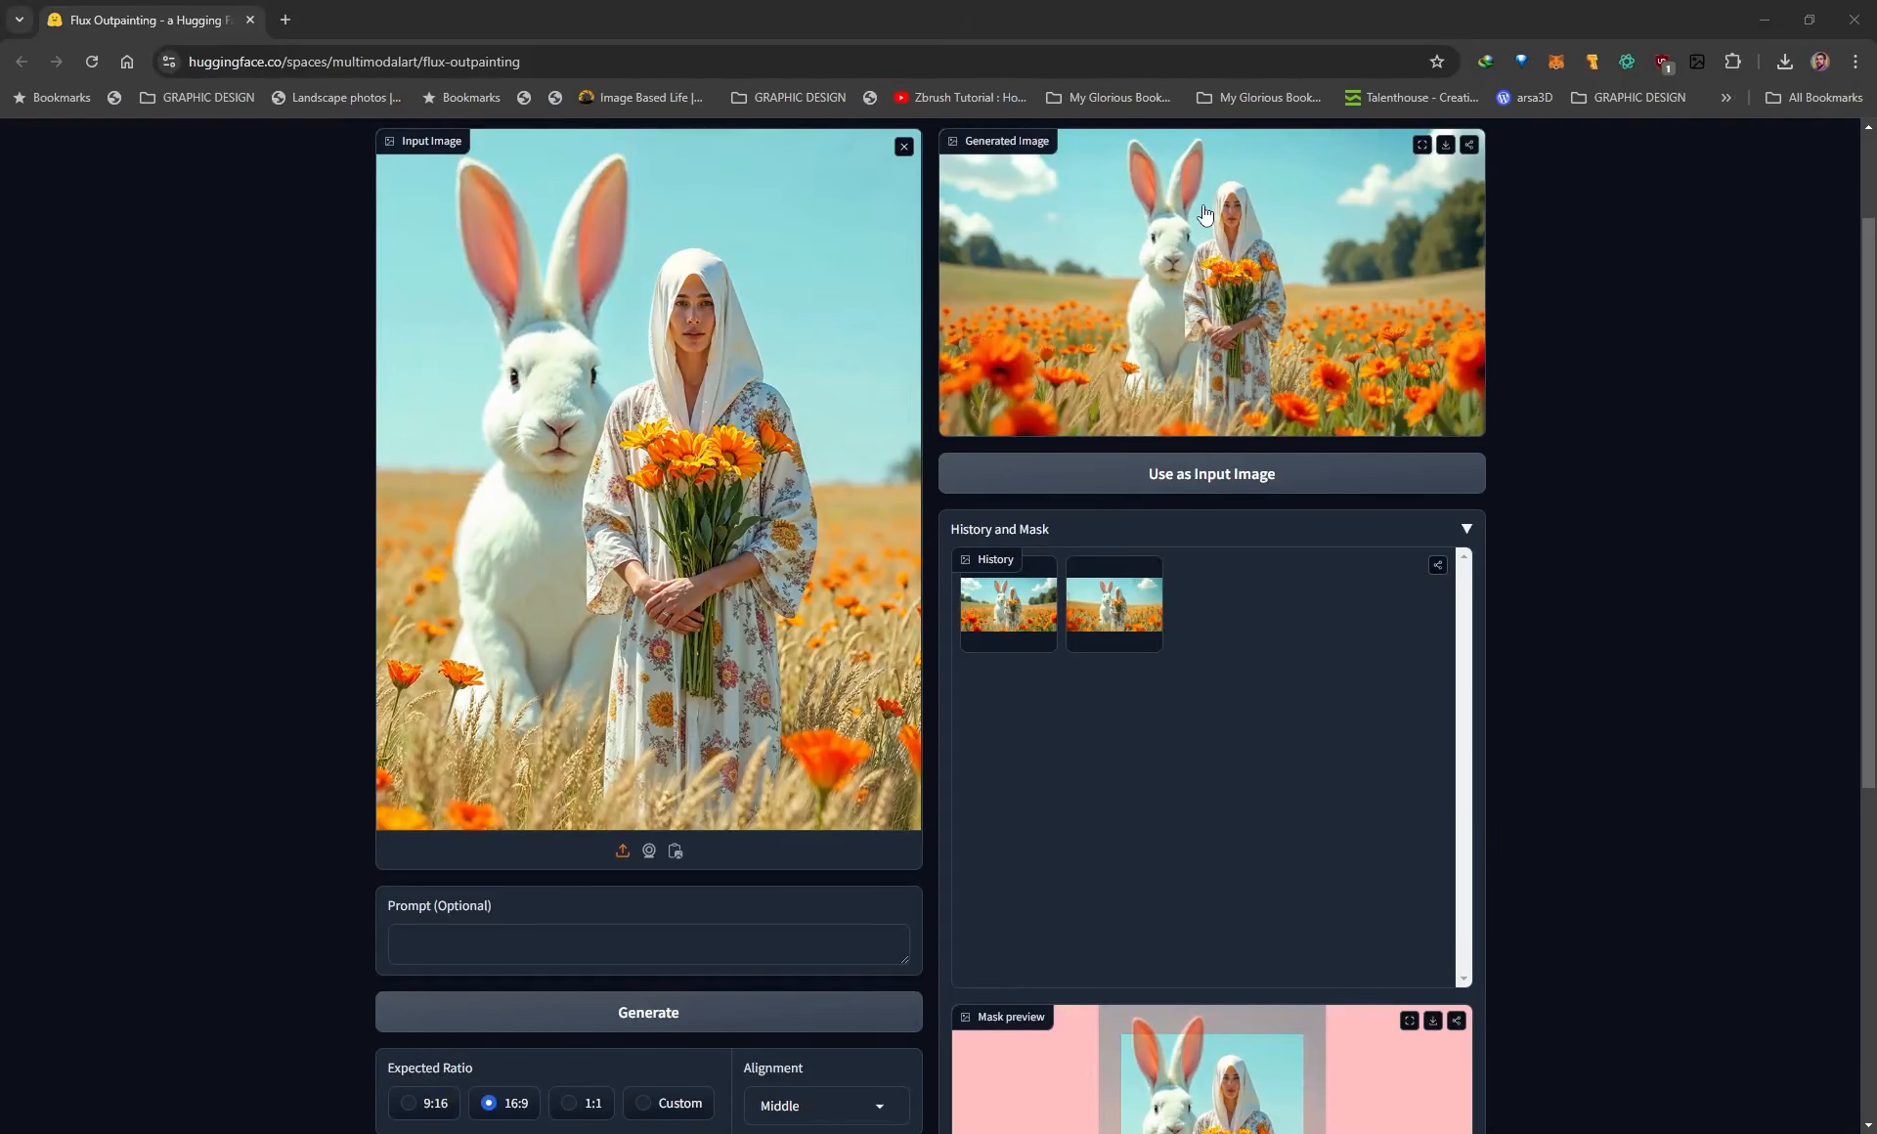
scroll(1751, 816, down, 2)
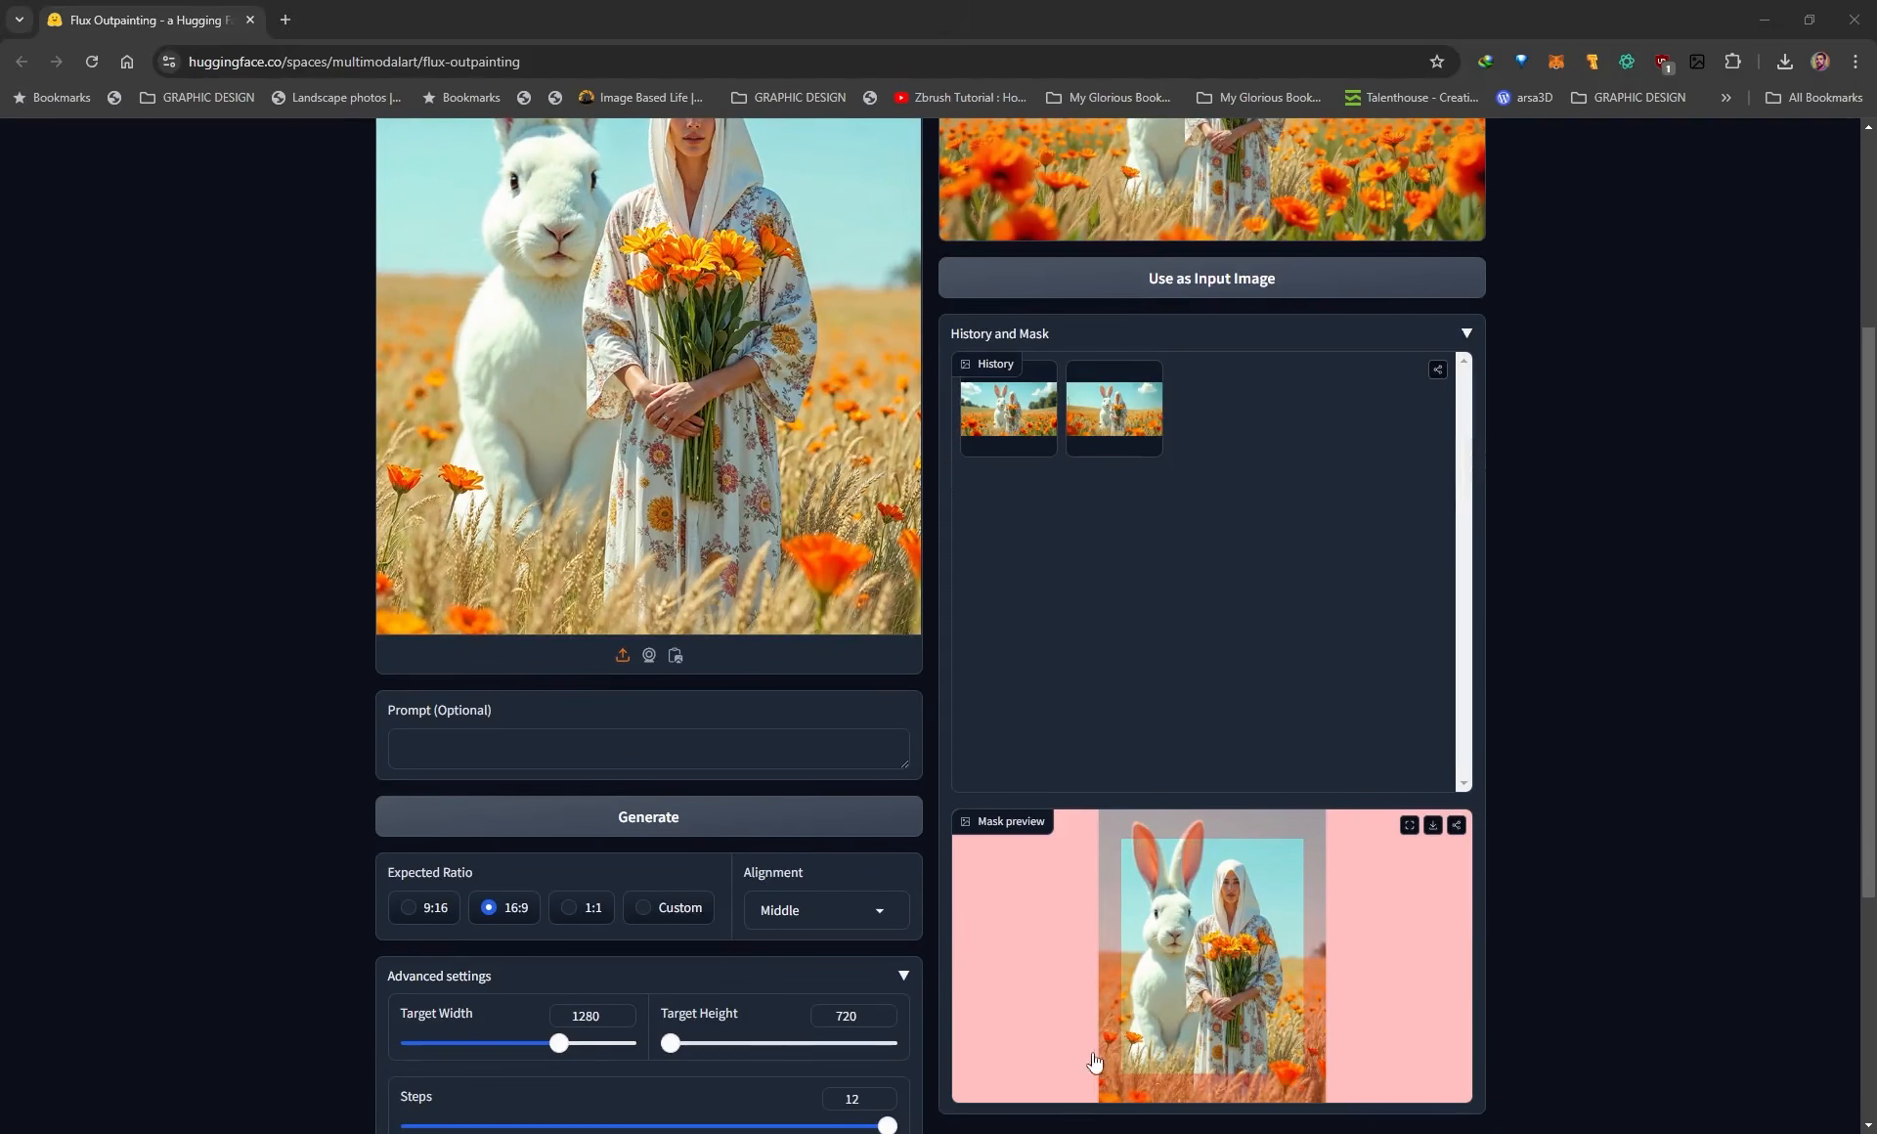
scroll(1302, 863, up, 4)
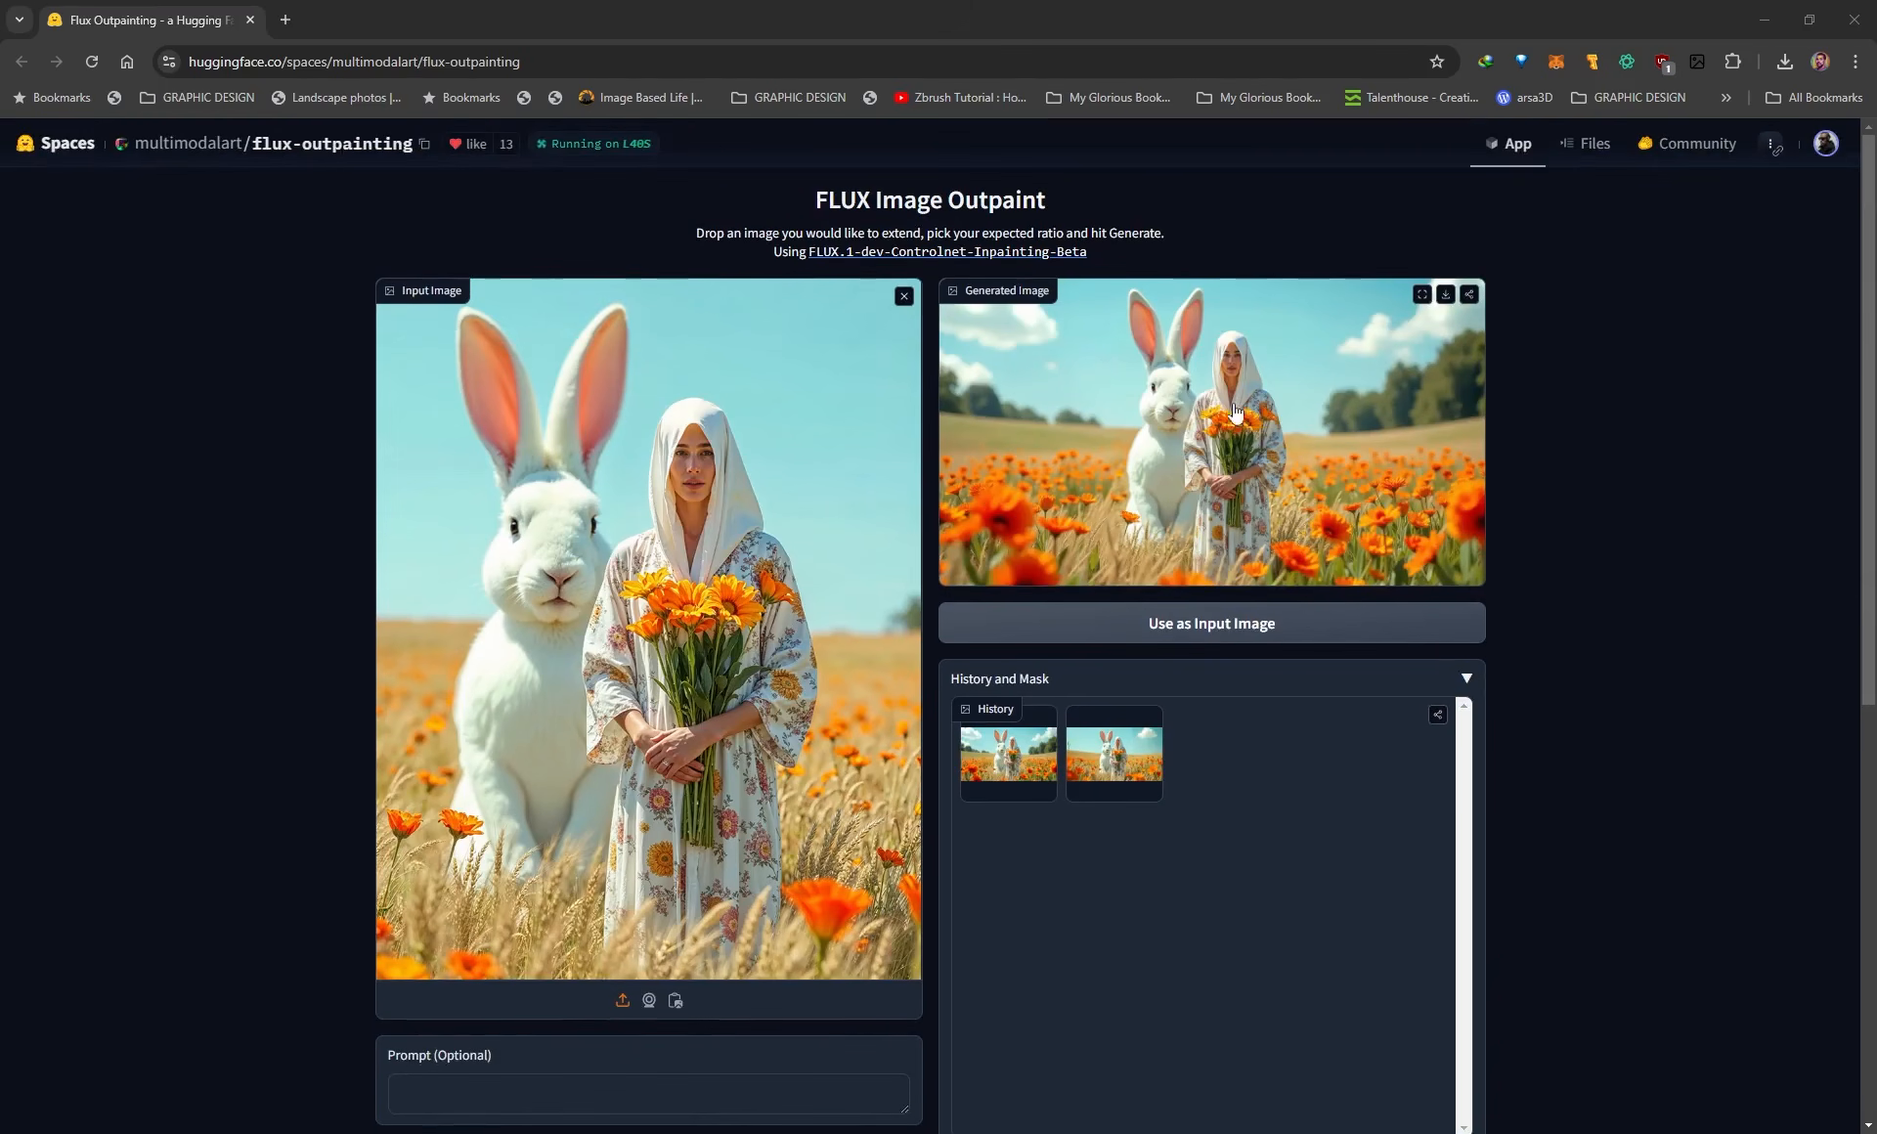
click(1422, 294)
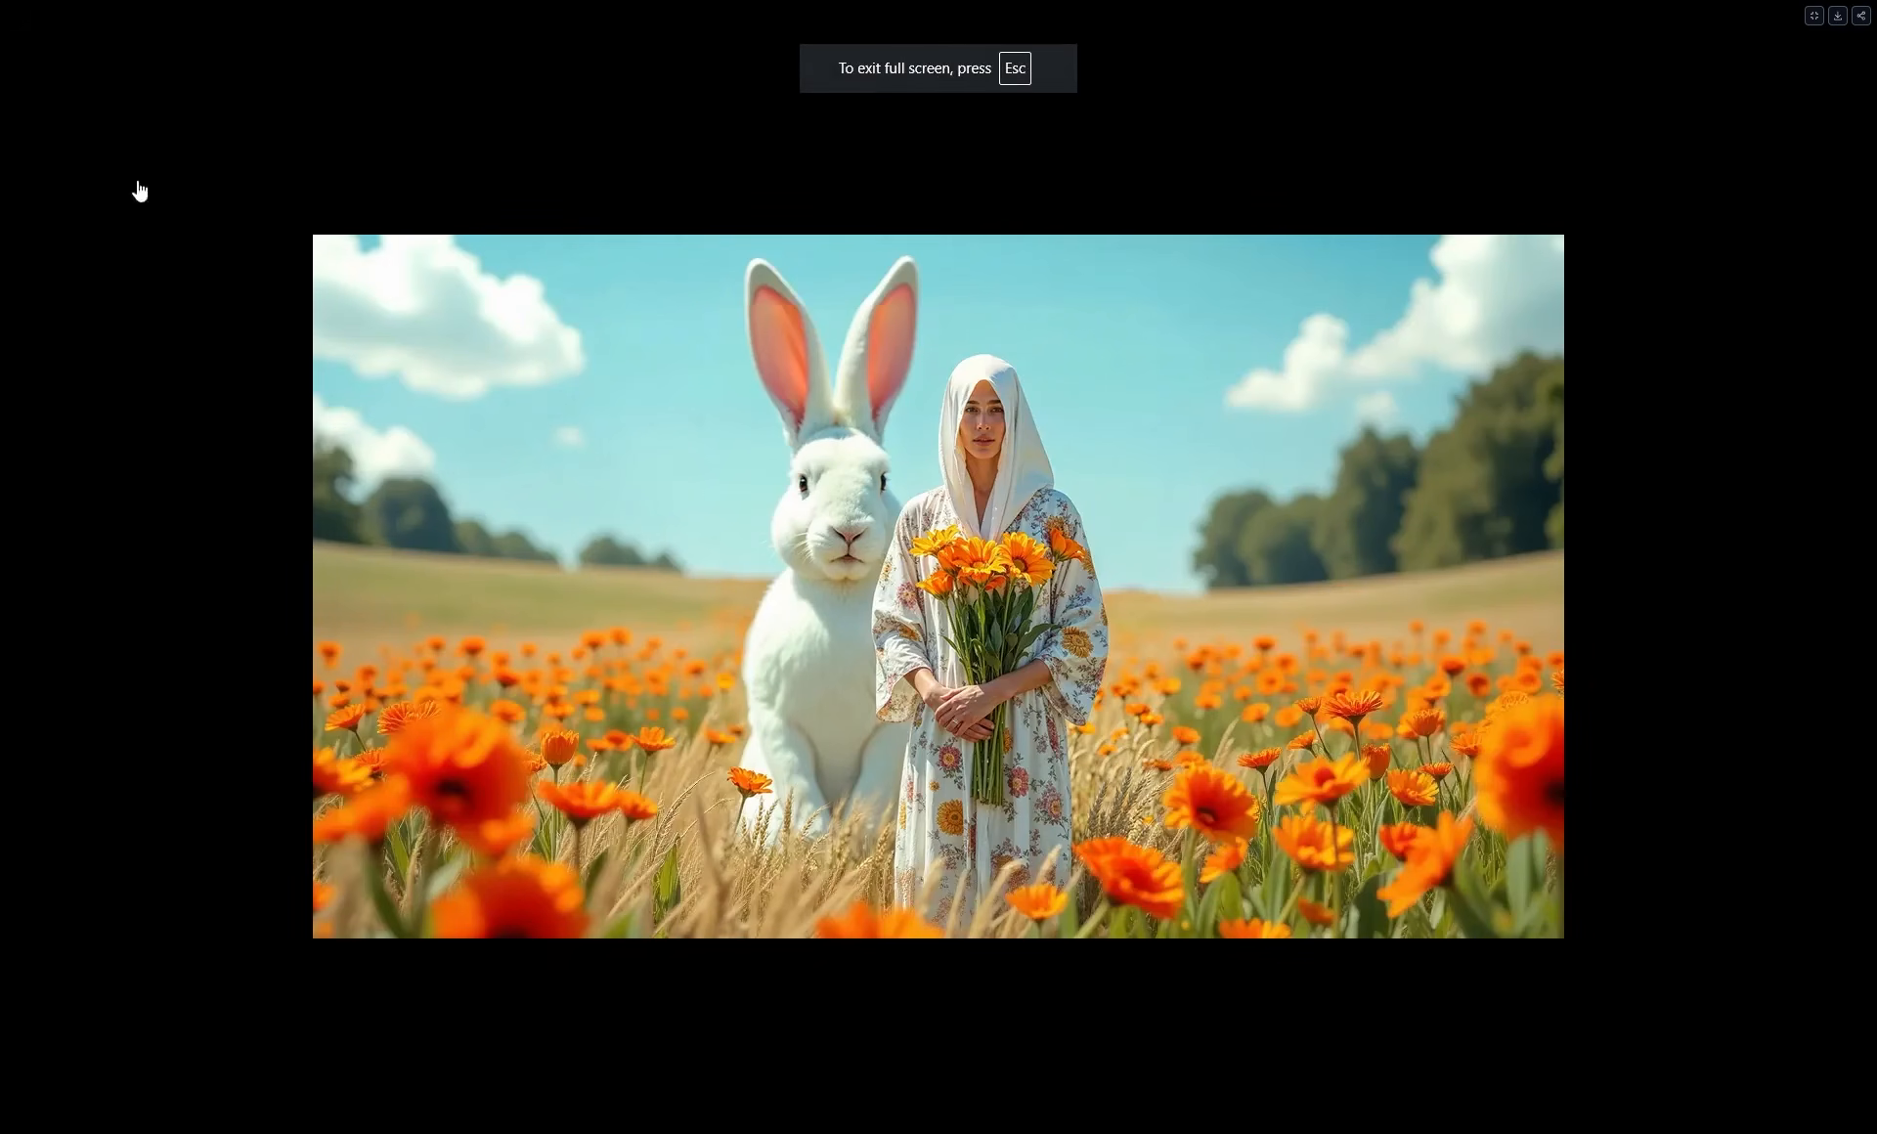
drag(0, 234, 472, 190)
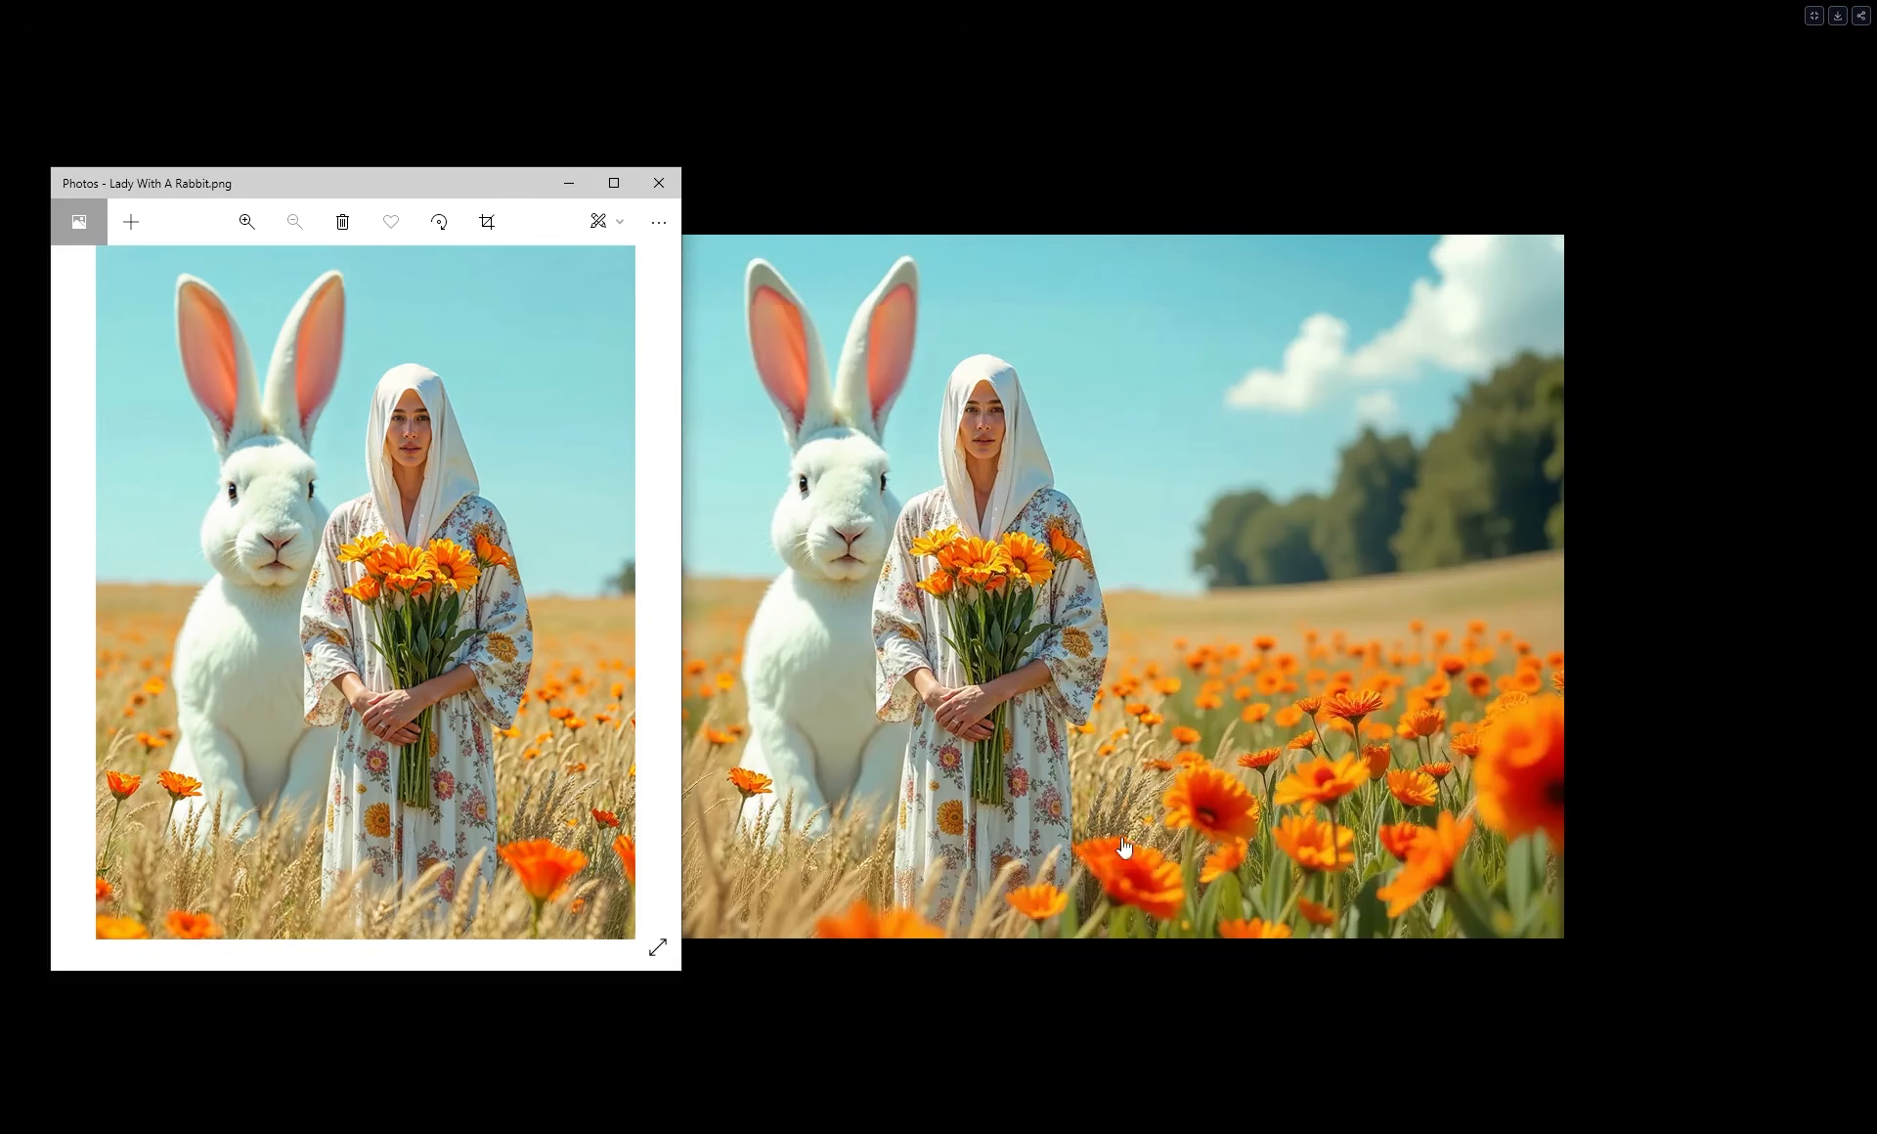
drag(475, 184, 411, 190)
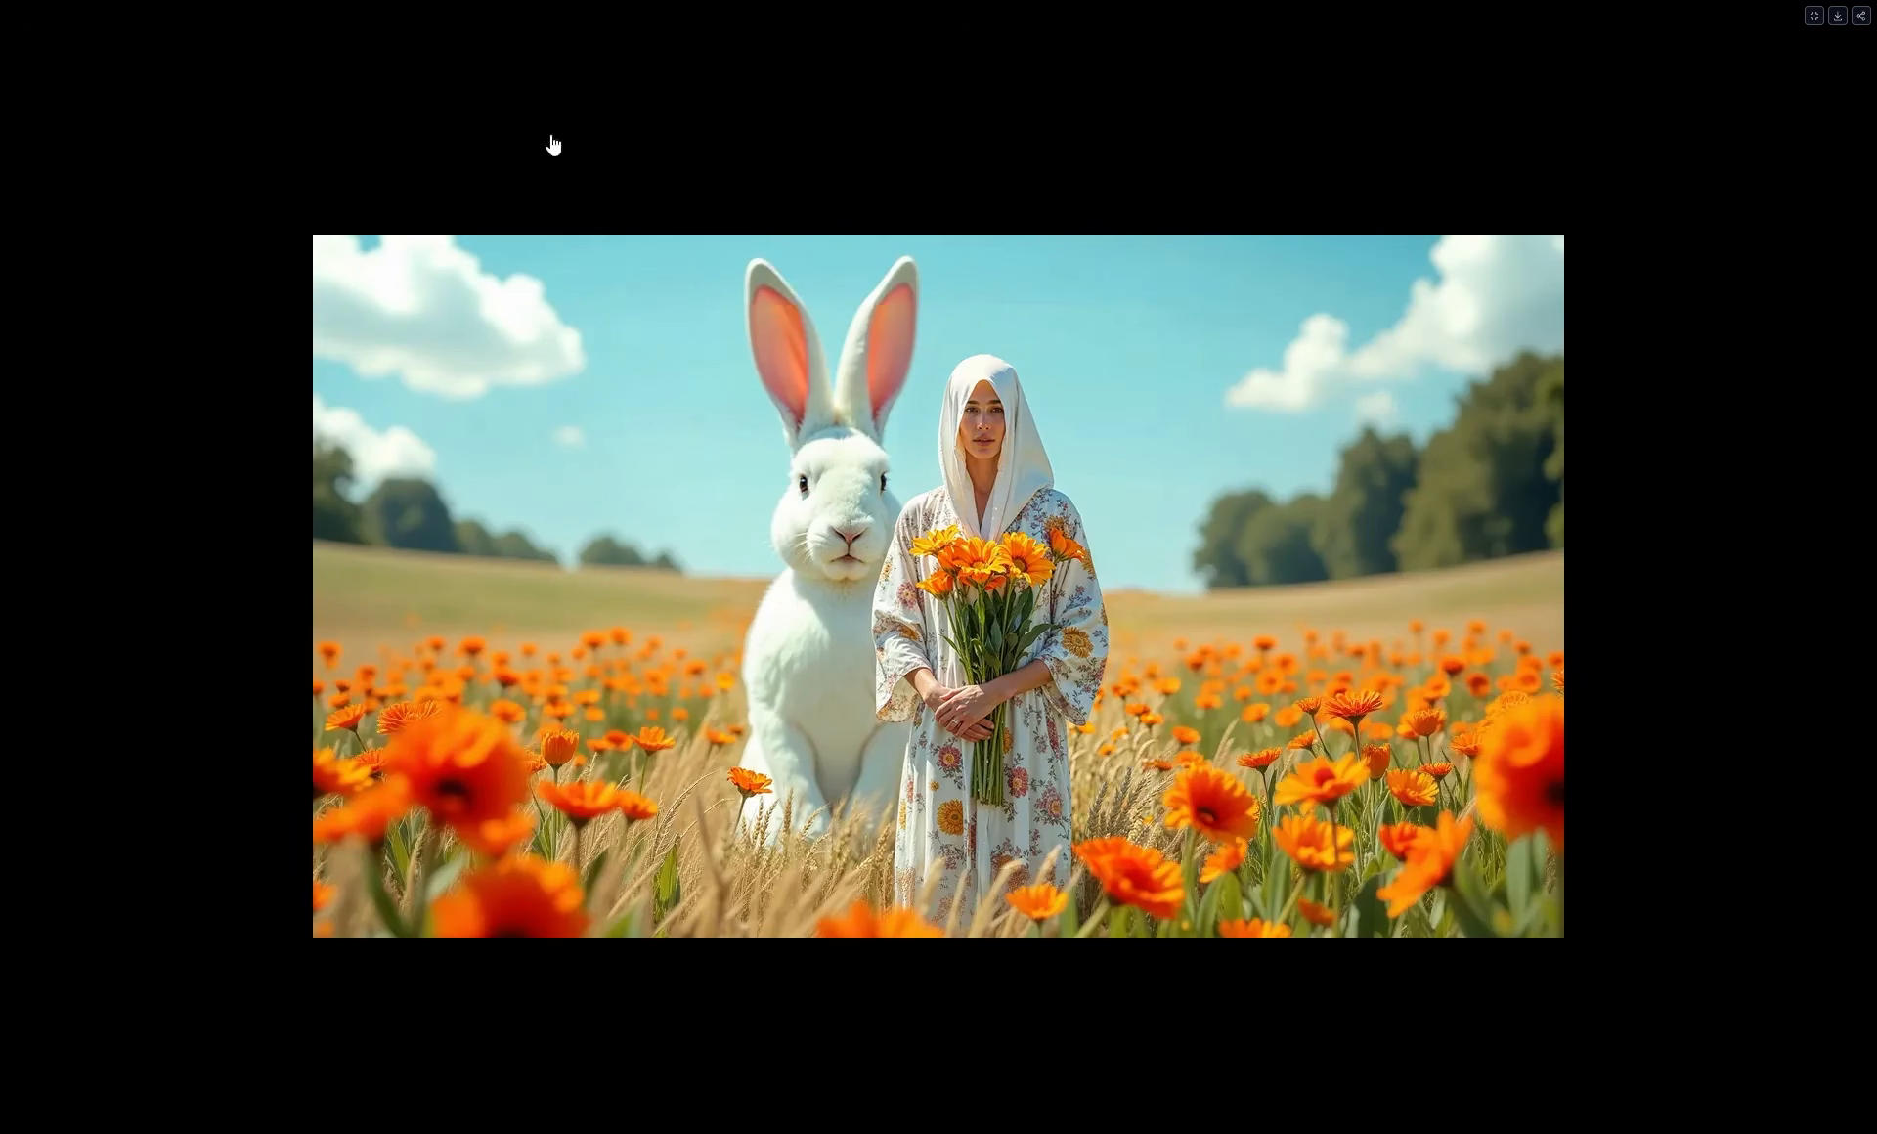
click(1816, 15)
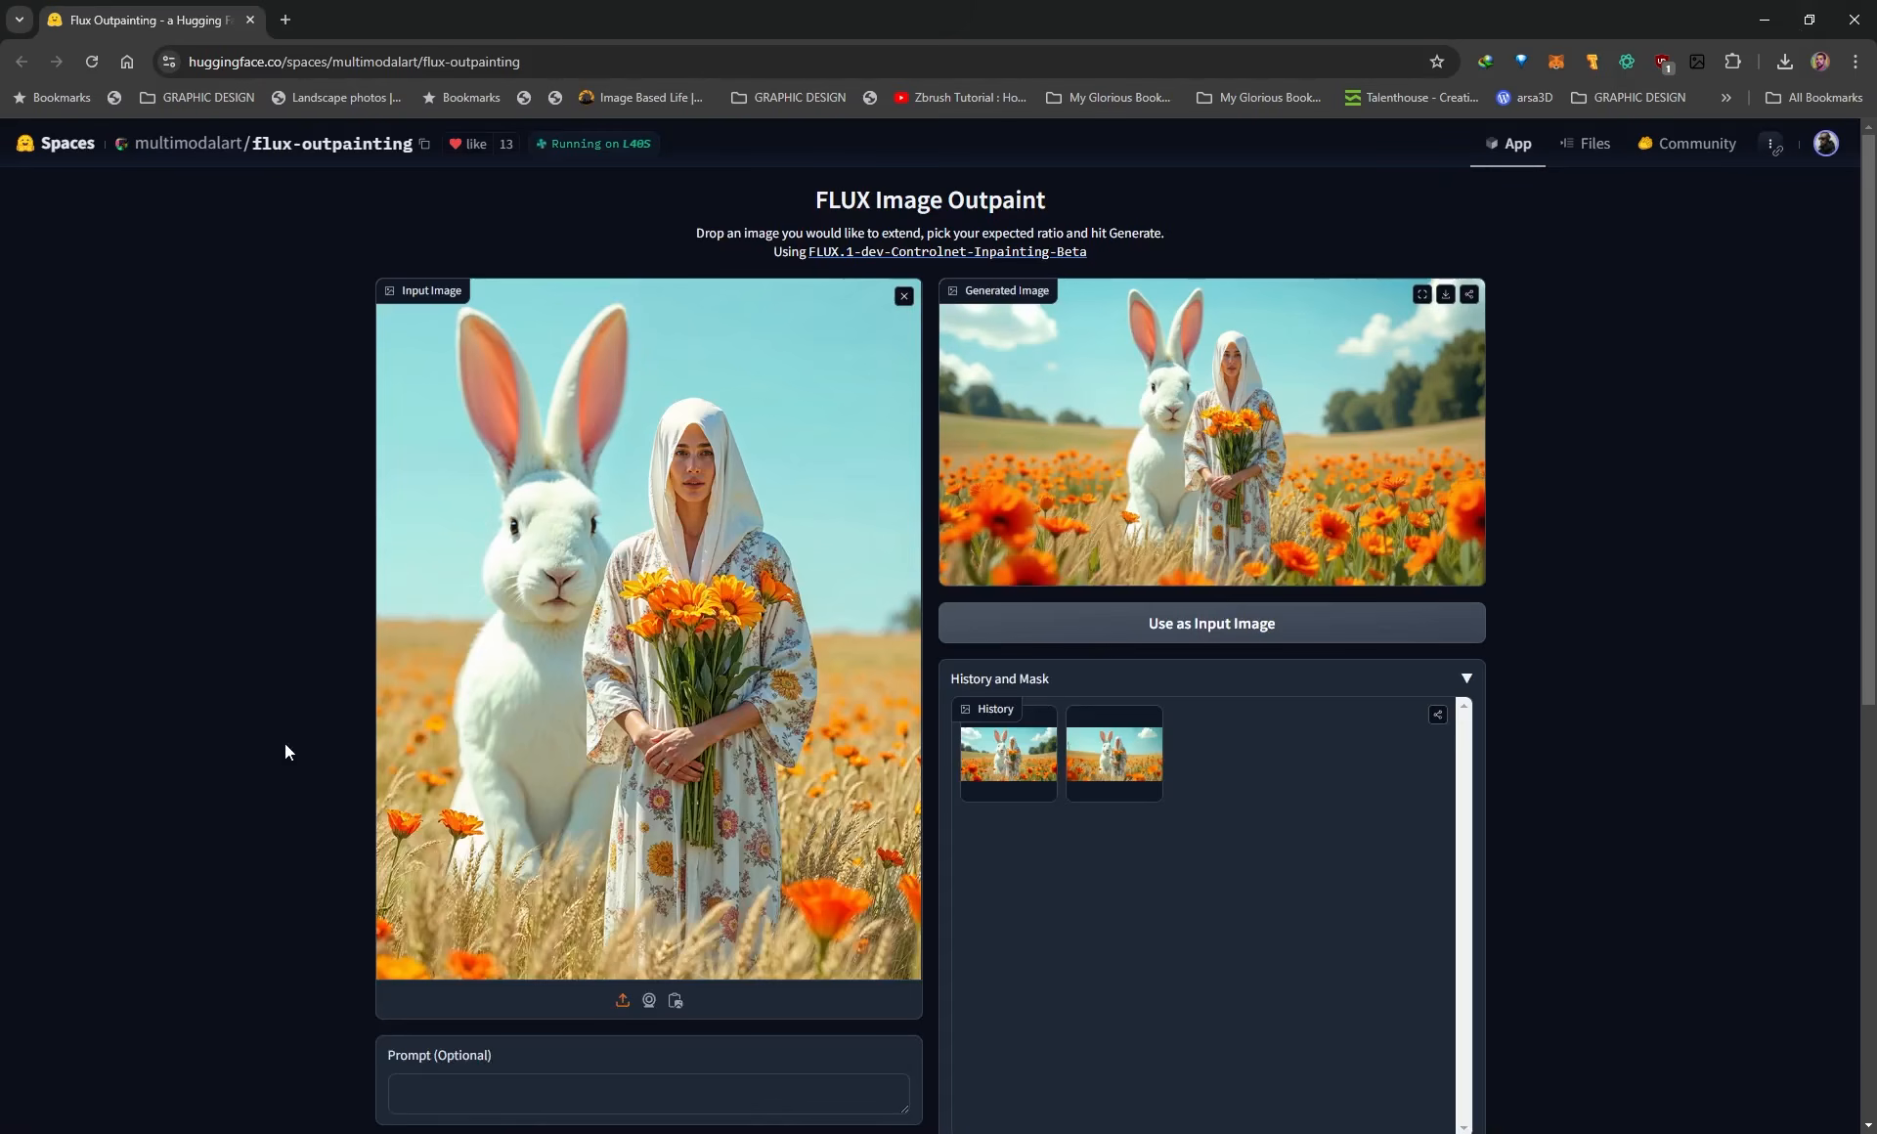
Disable the Overlap Top and Overlap Bottom options and preview the alignment and mask.
scroll(285, 745, down, 6)
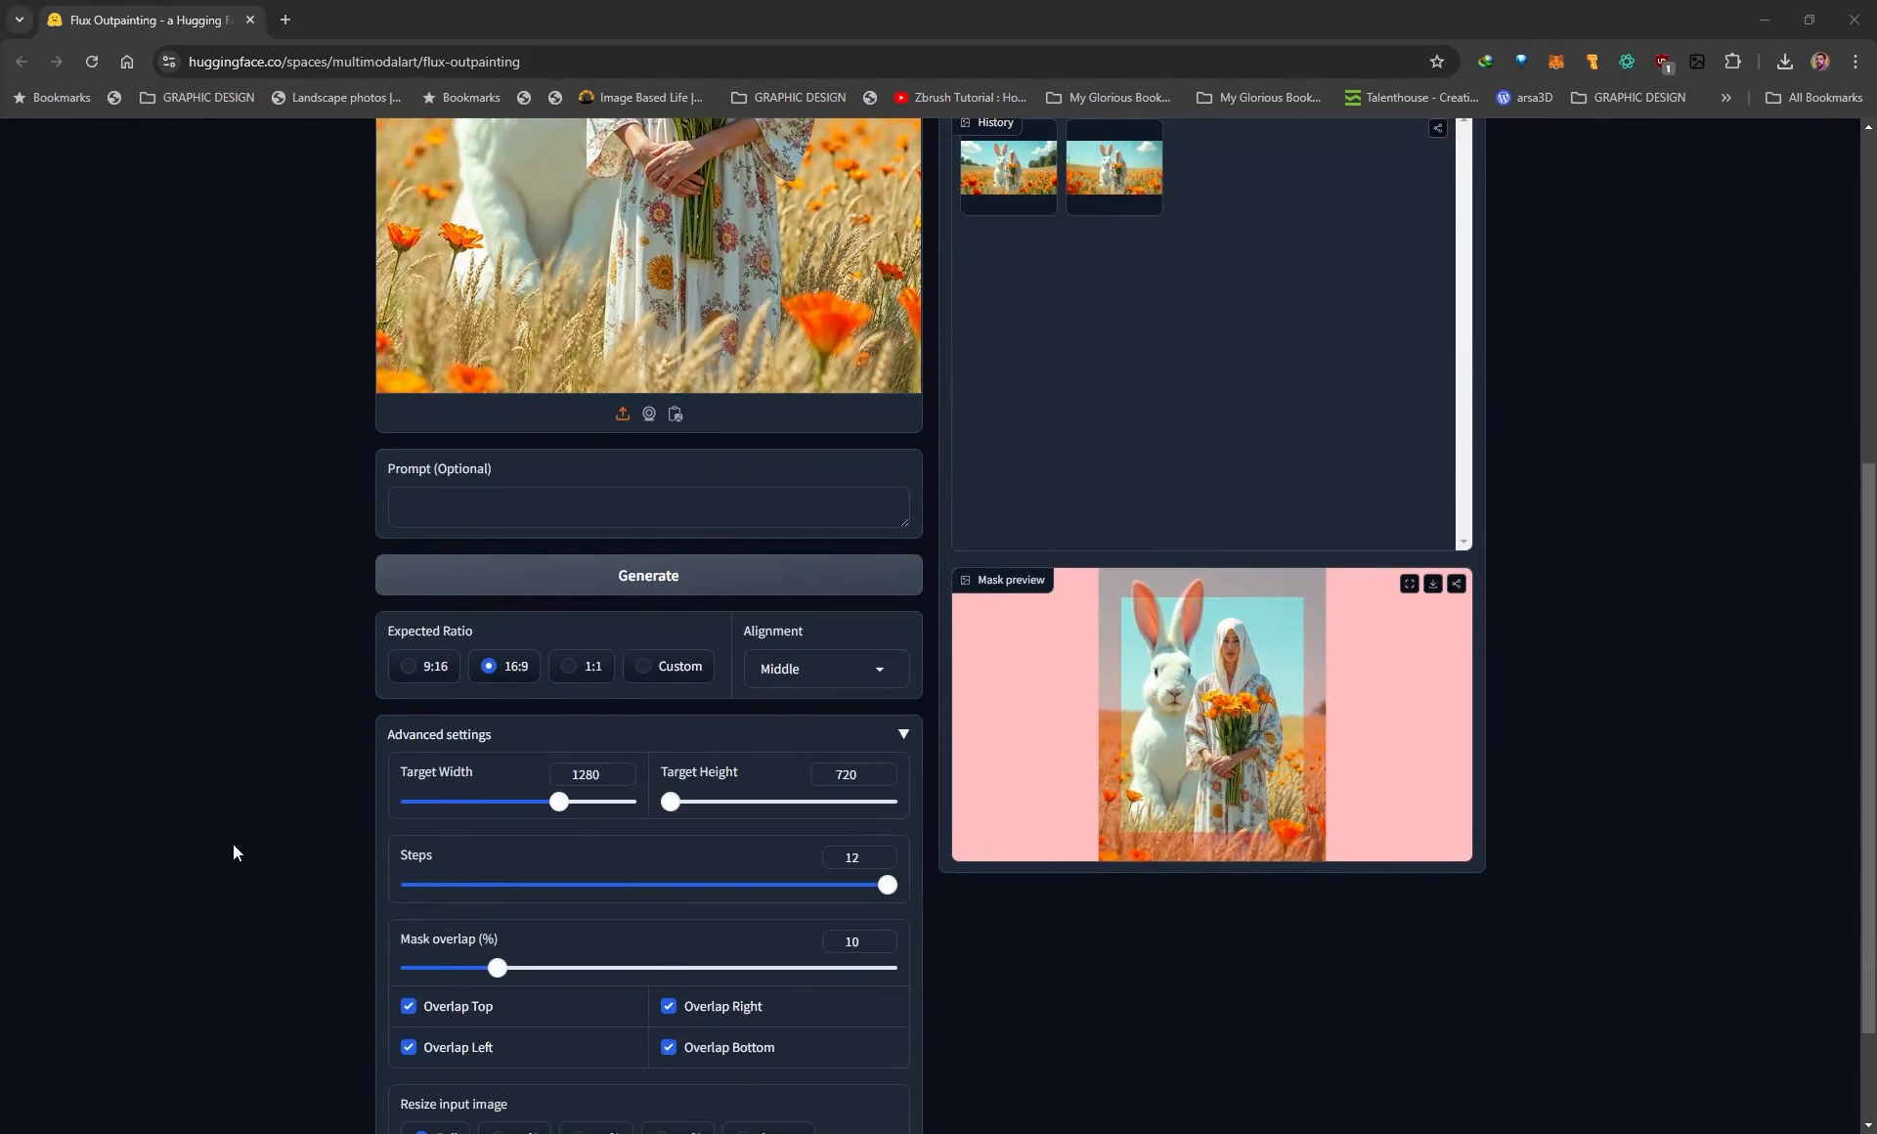
scroll(241, 836, down, 2)
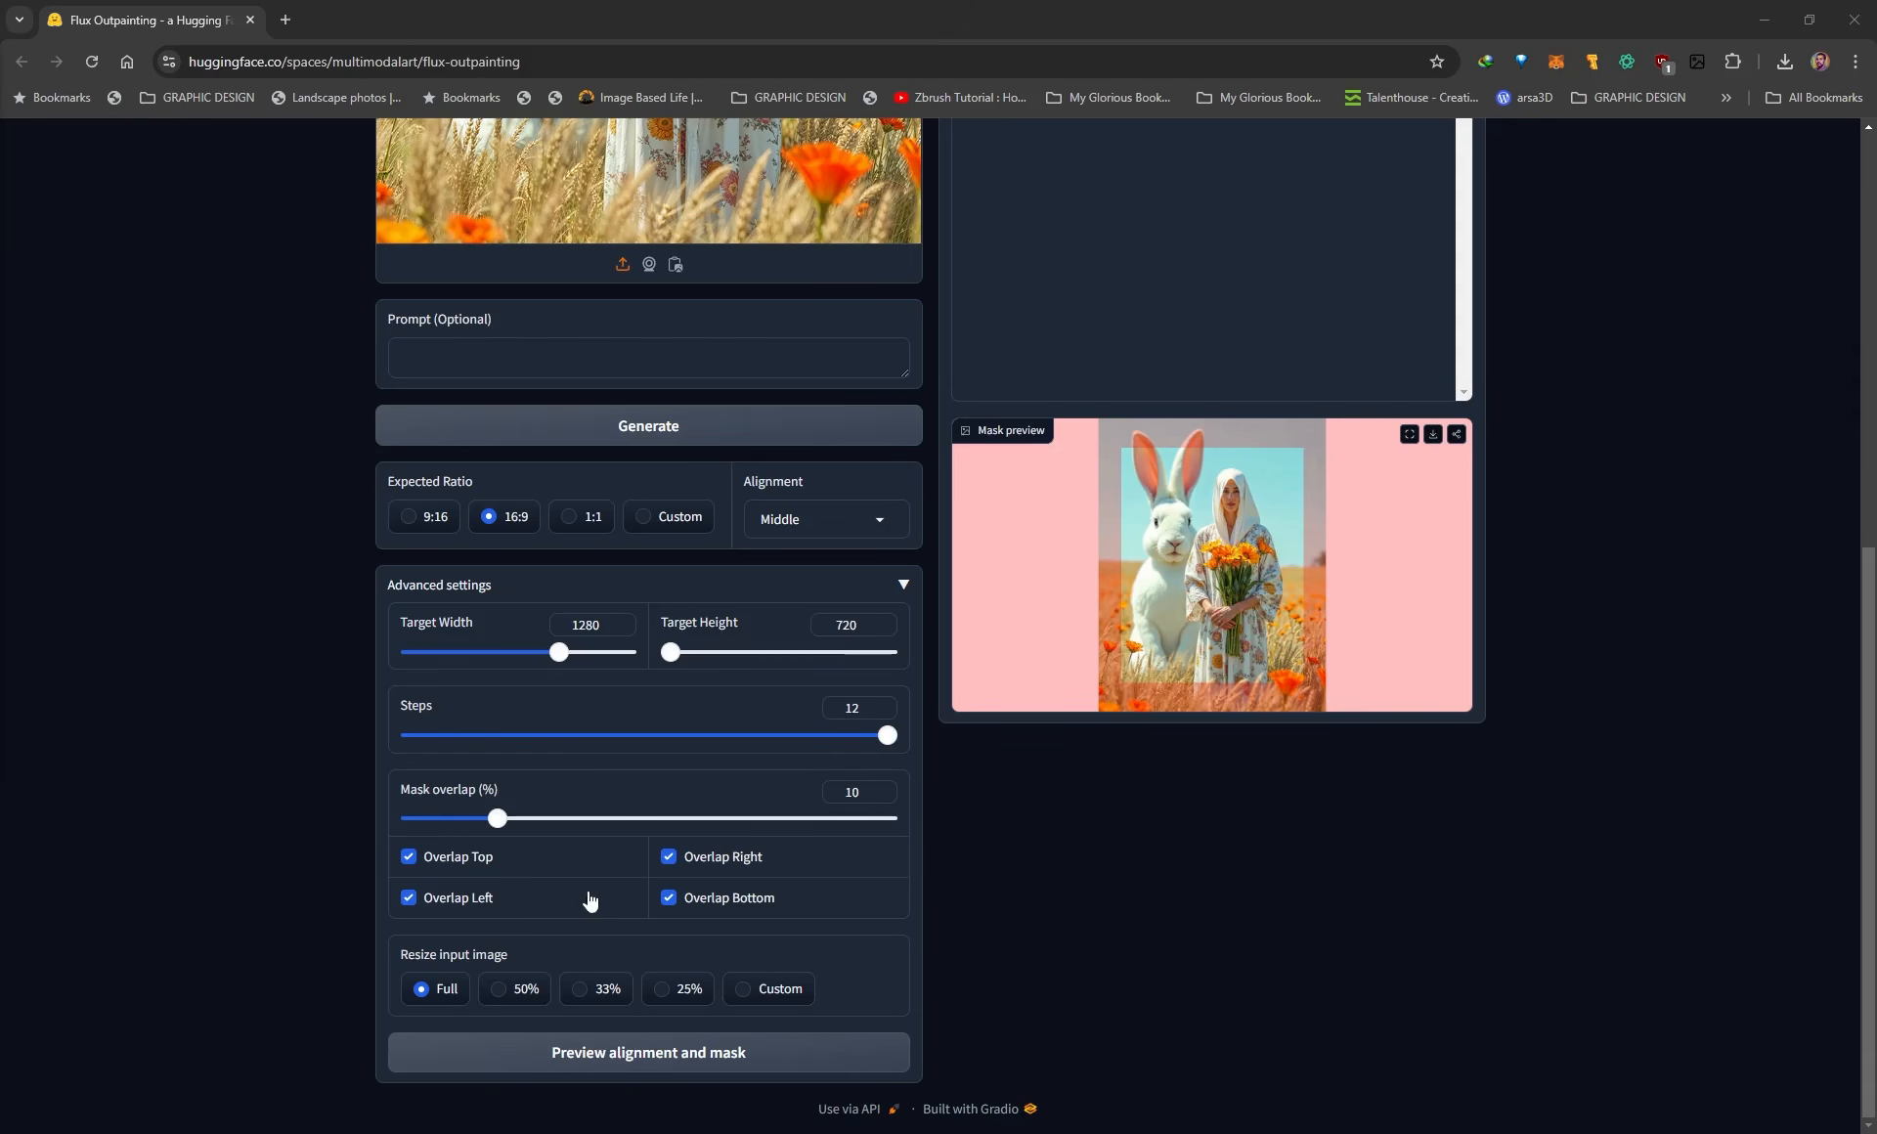
click(408, 857)
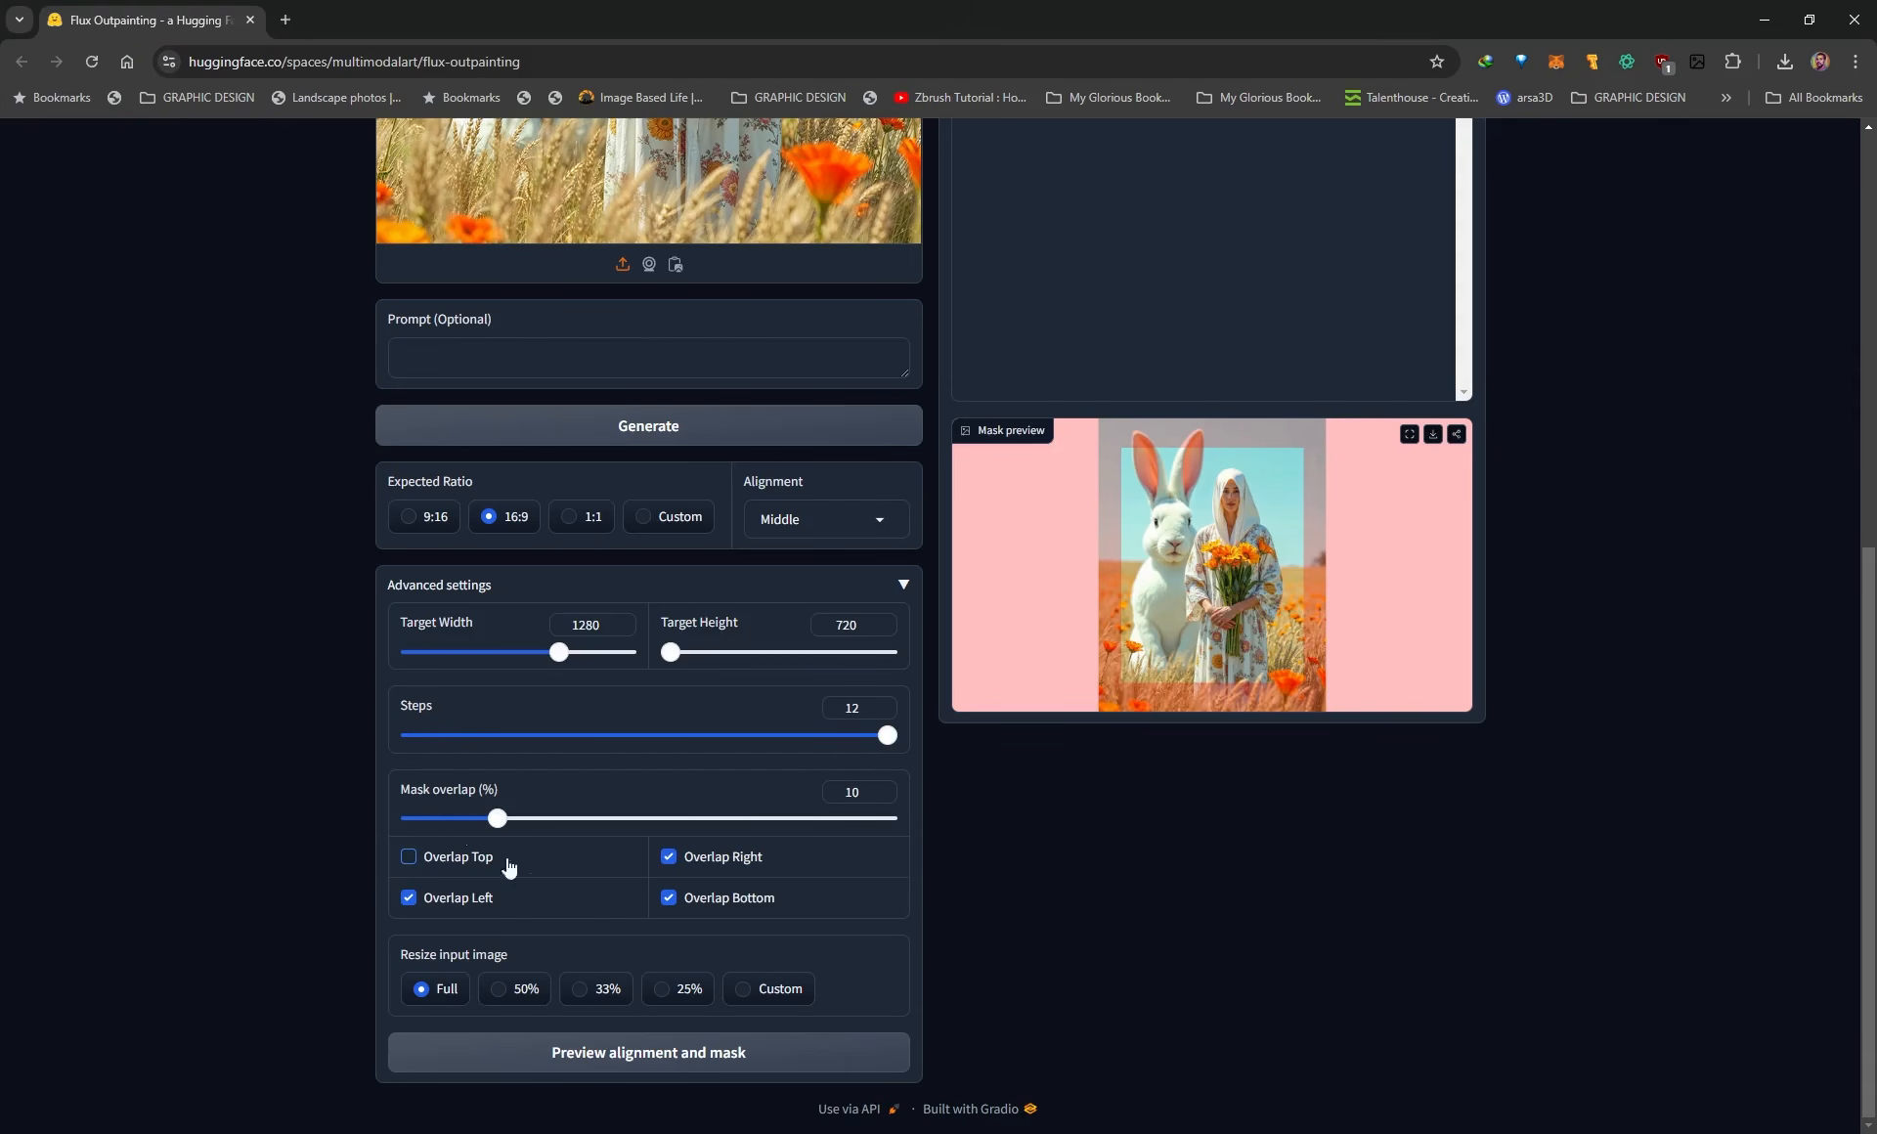
click(600, 1069)
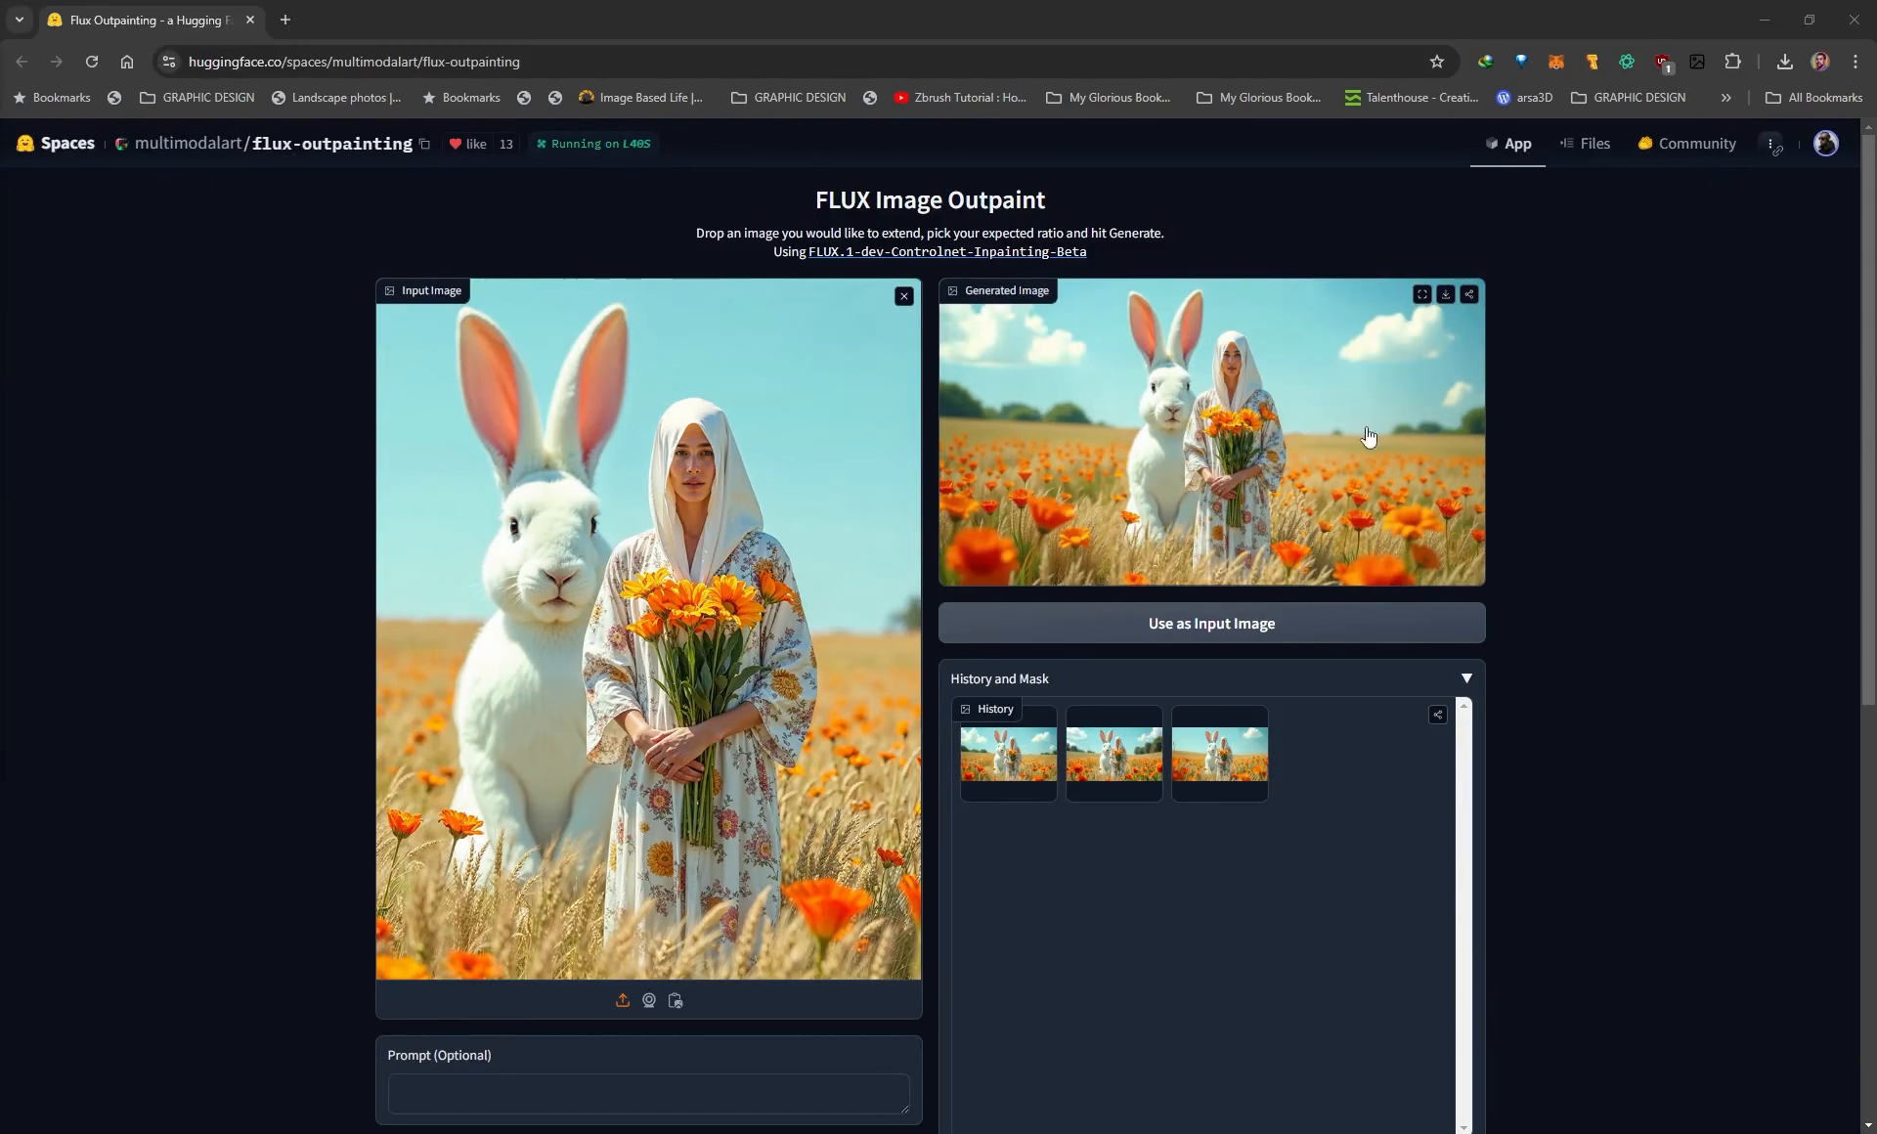
Re-enable Overlap Top and Overlap Bottom, set the mask overlap to 3% and regenerate the alignment and mask preview.
scroll(1617, 685, down, 5)
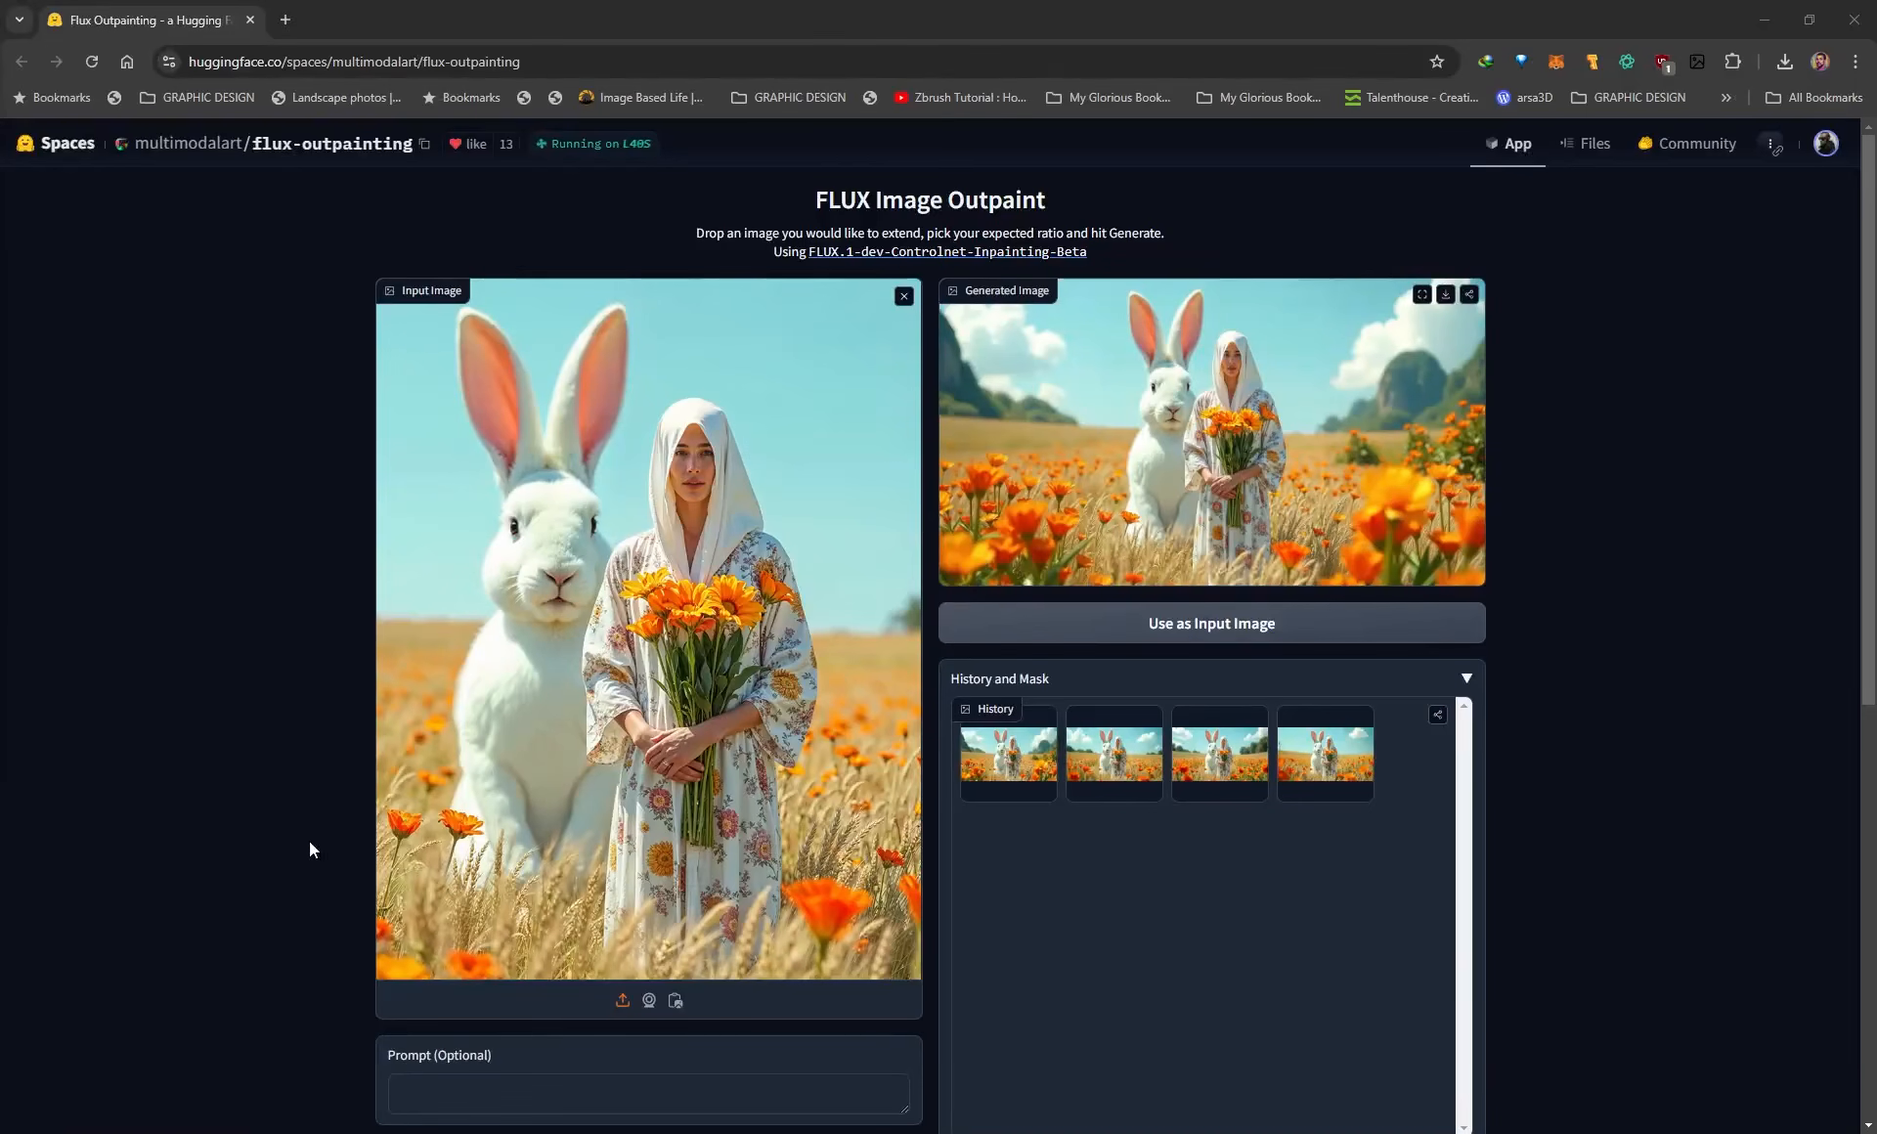
scroll(244, 850, down, 8)
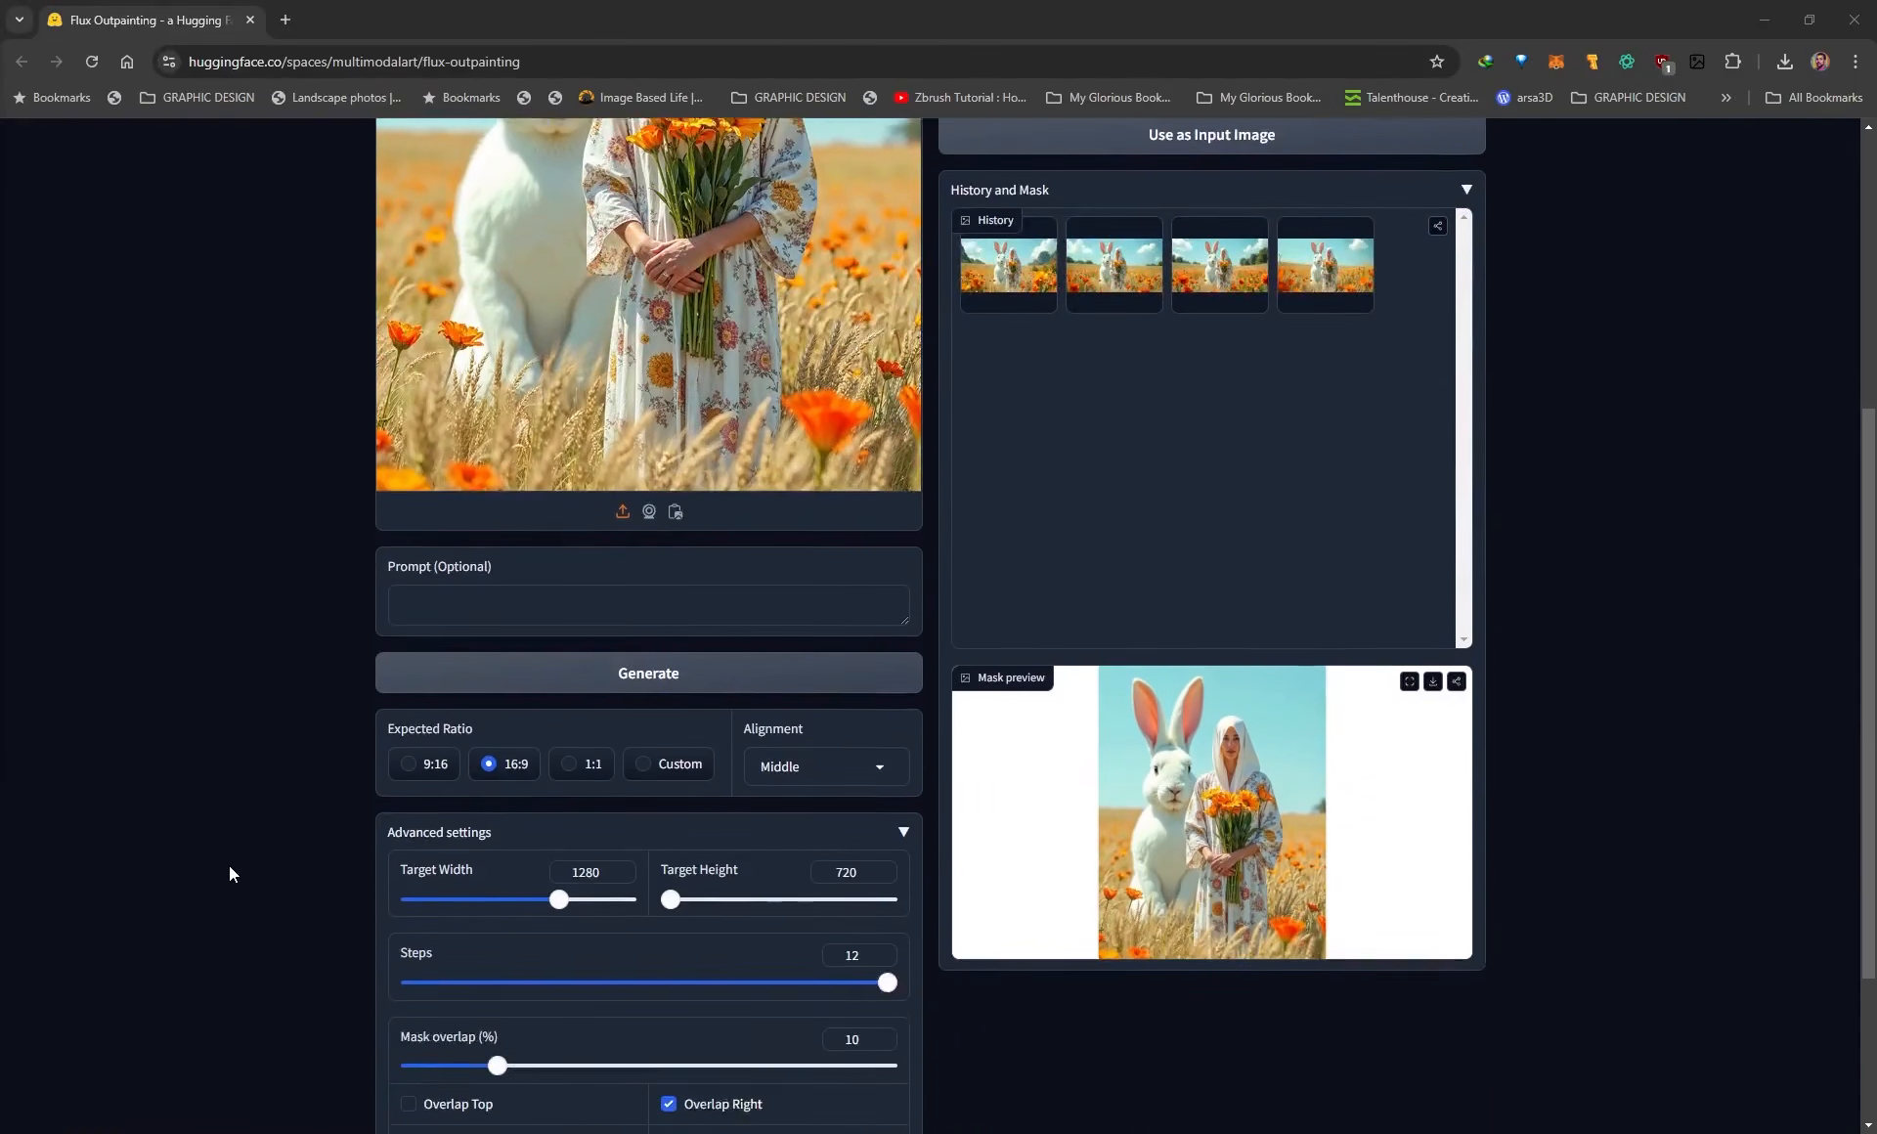
click(409, 857)
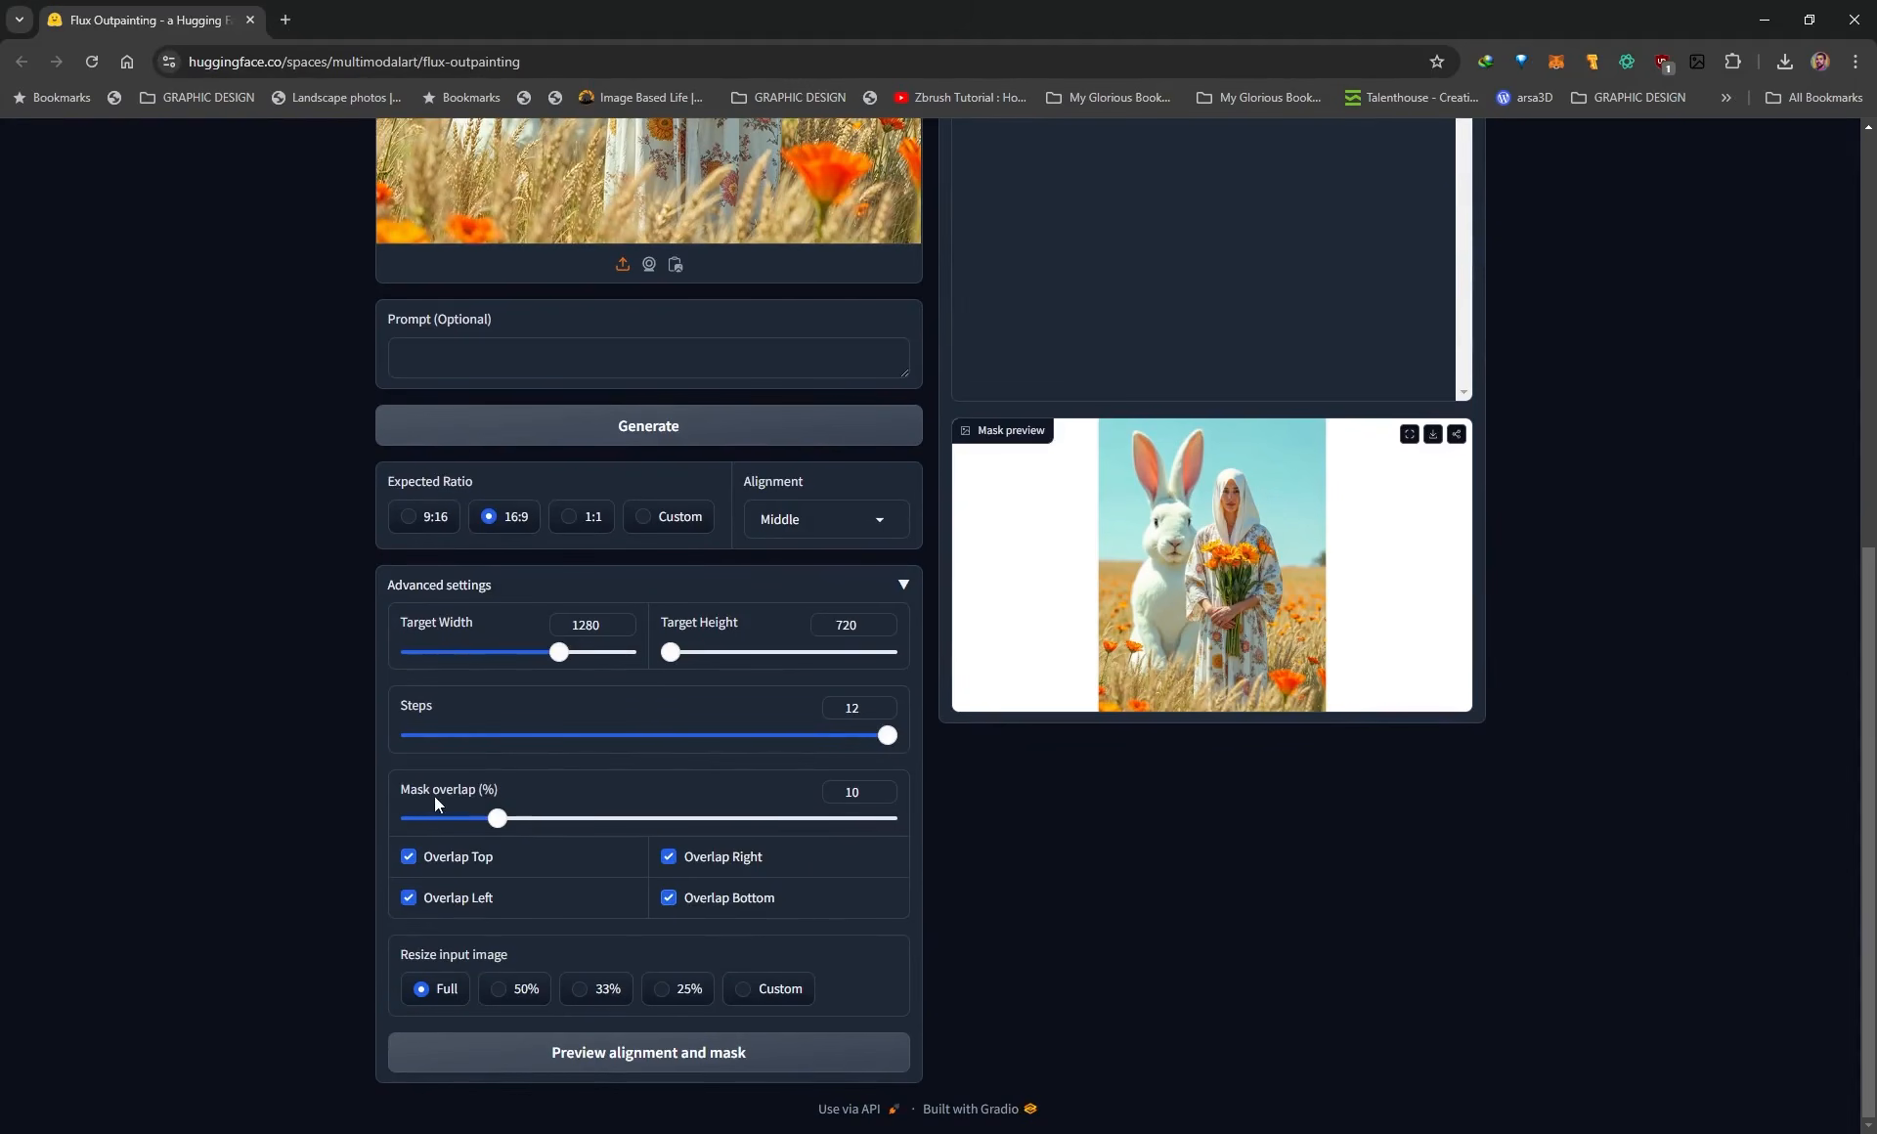
click(708, 1064)
drag(496, 818, 435, 824)
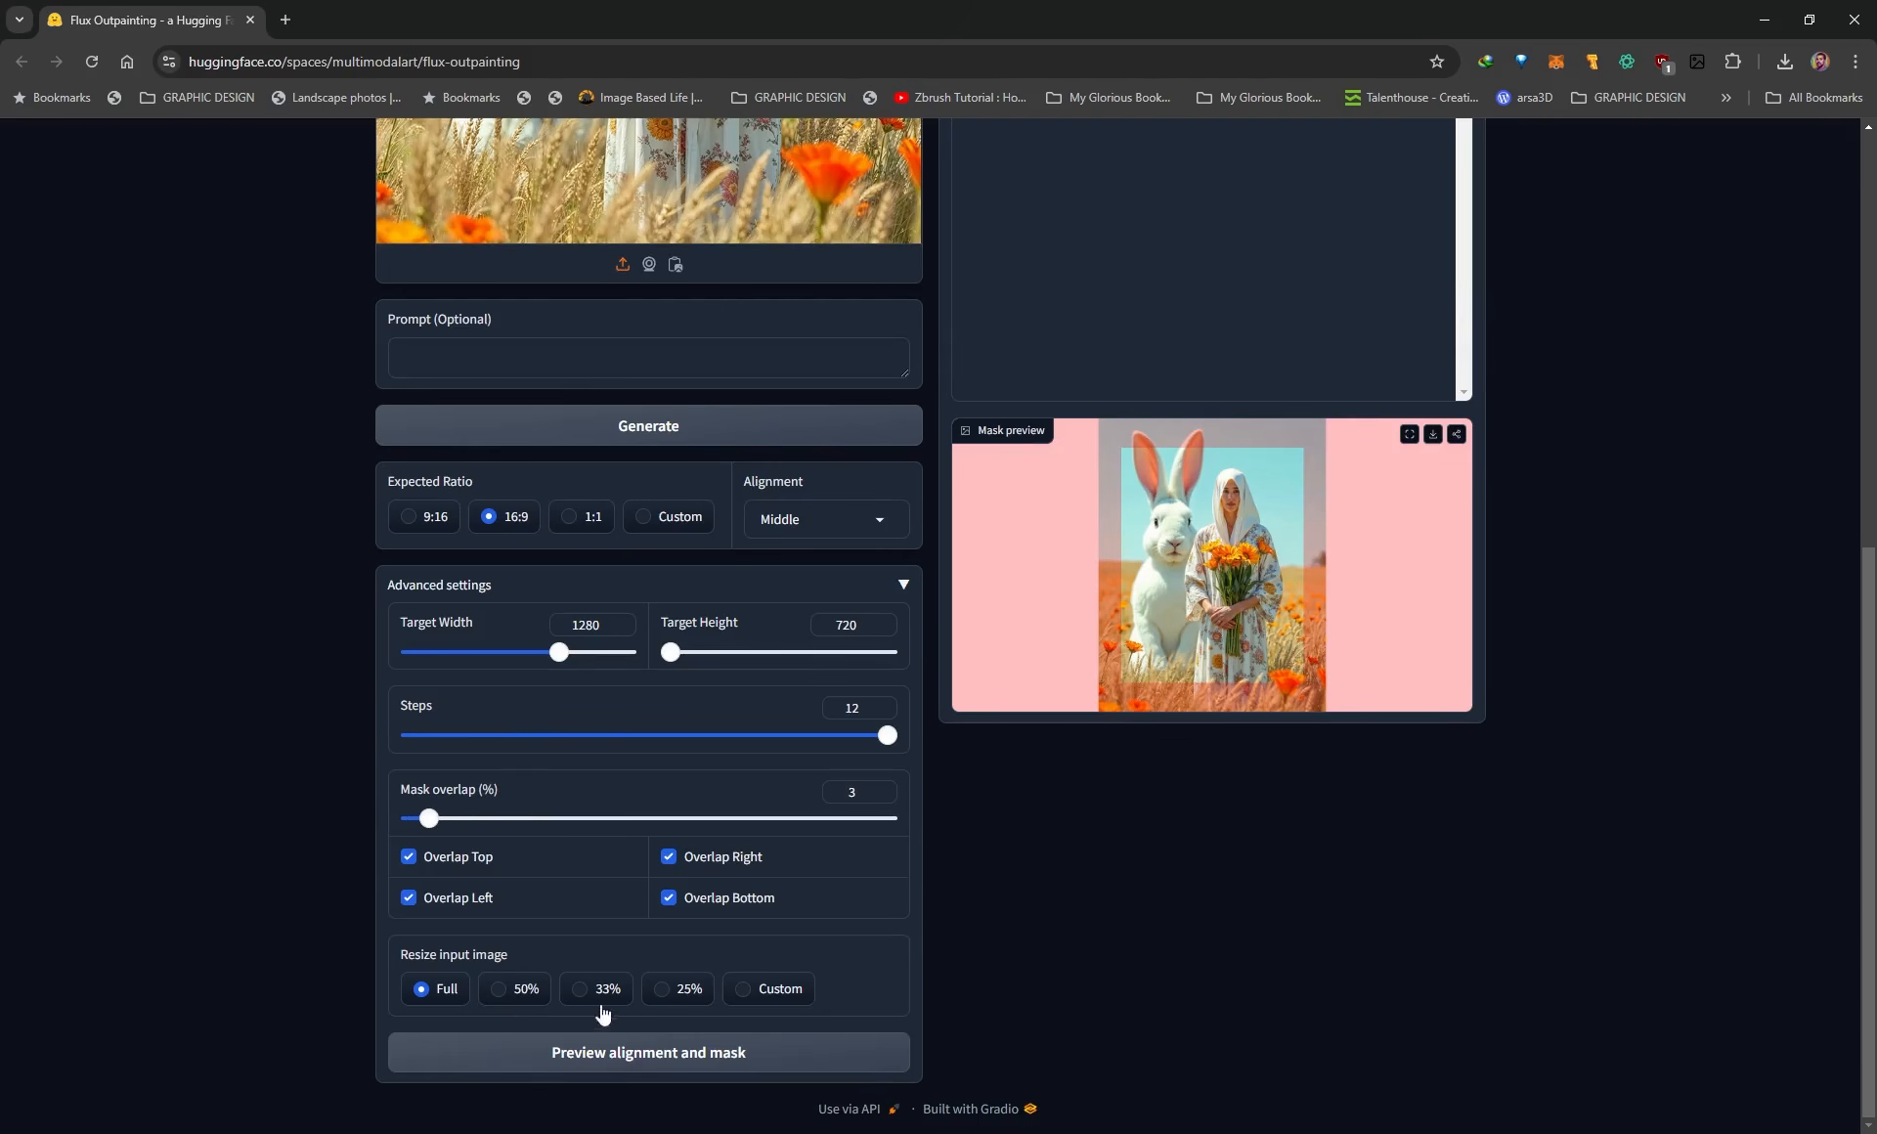
click(614, 1057)
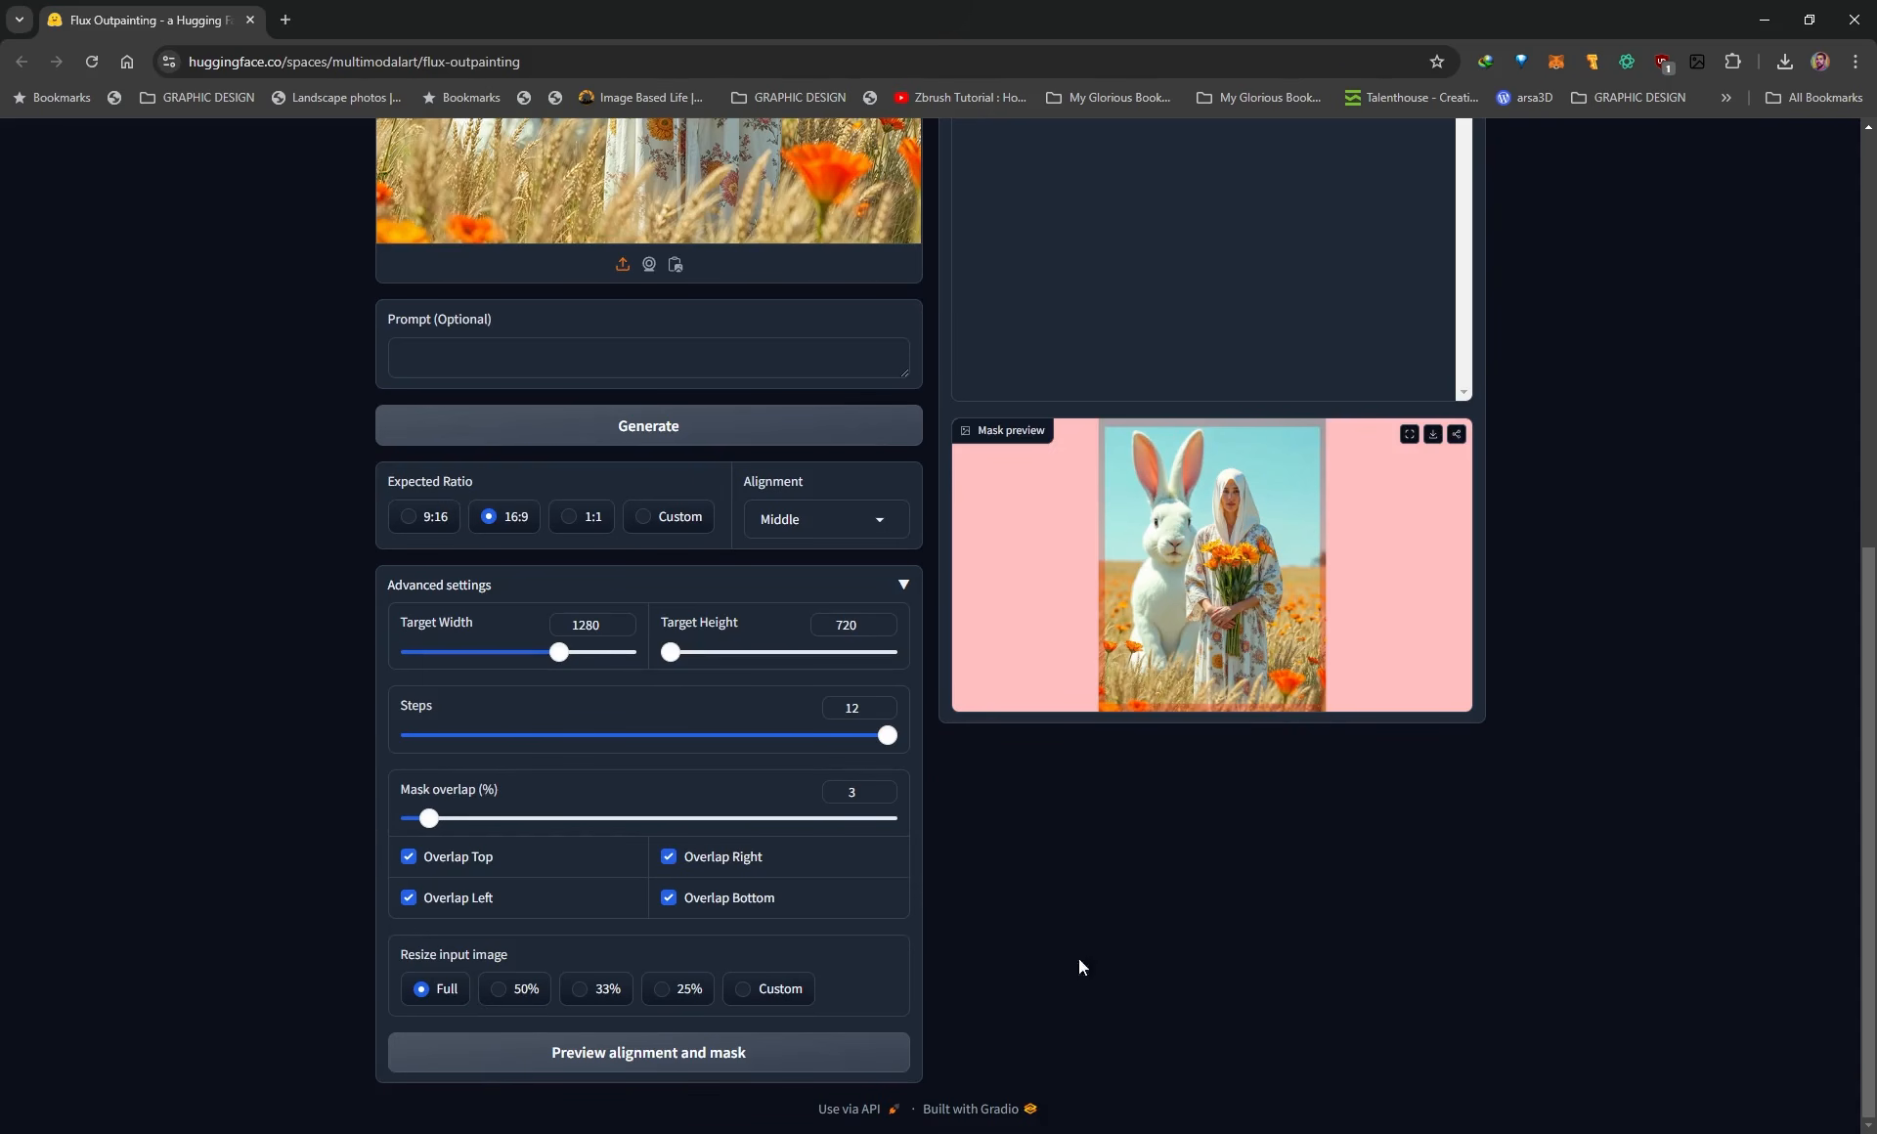
Inspect the latest generated outpainting in full screen and return to the page.
scroll(1176, 790, up, 4)
scroll(1478, 760, up, 4)
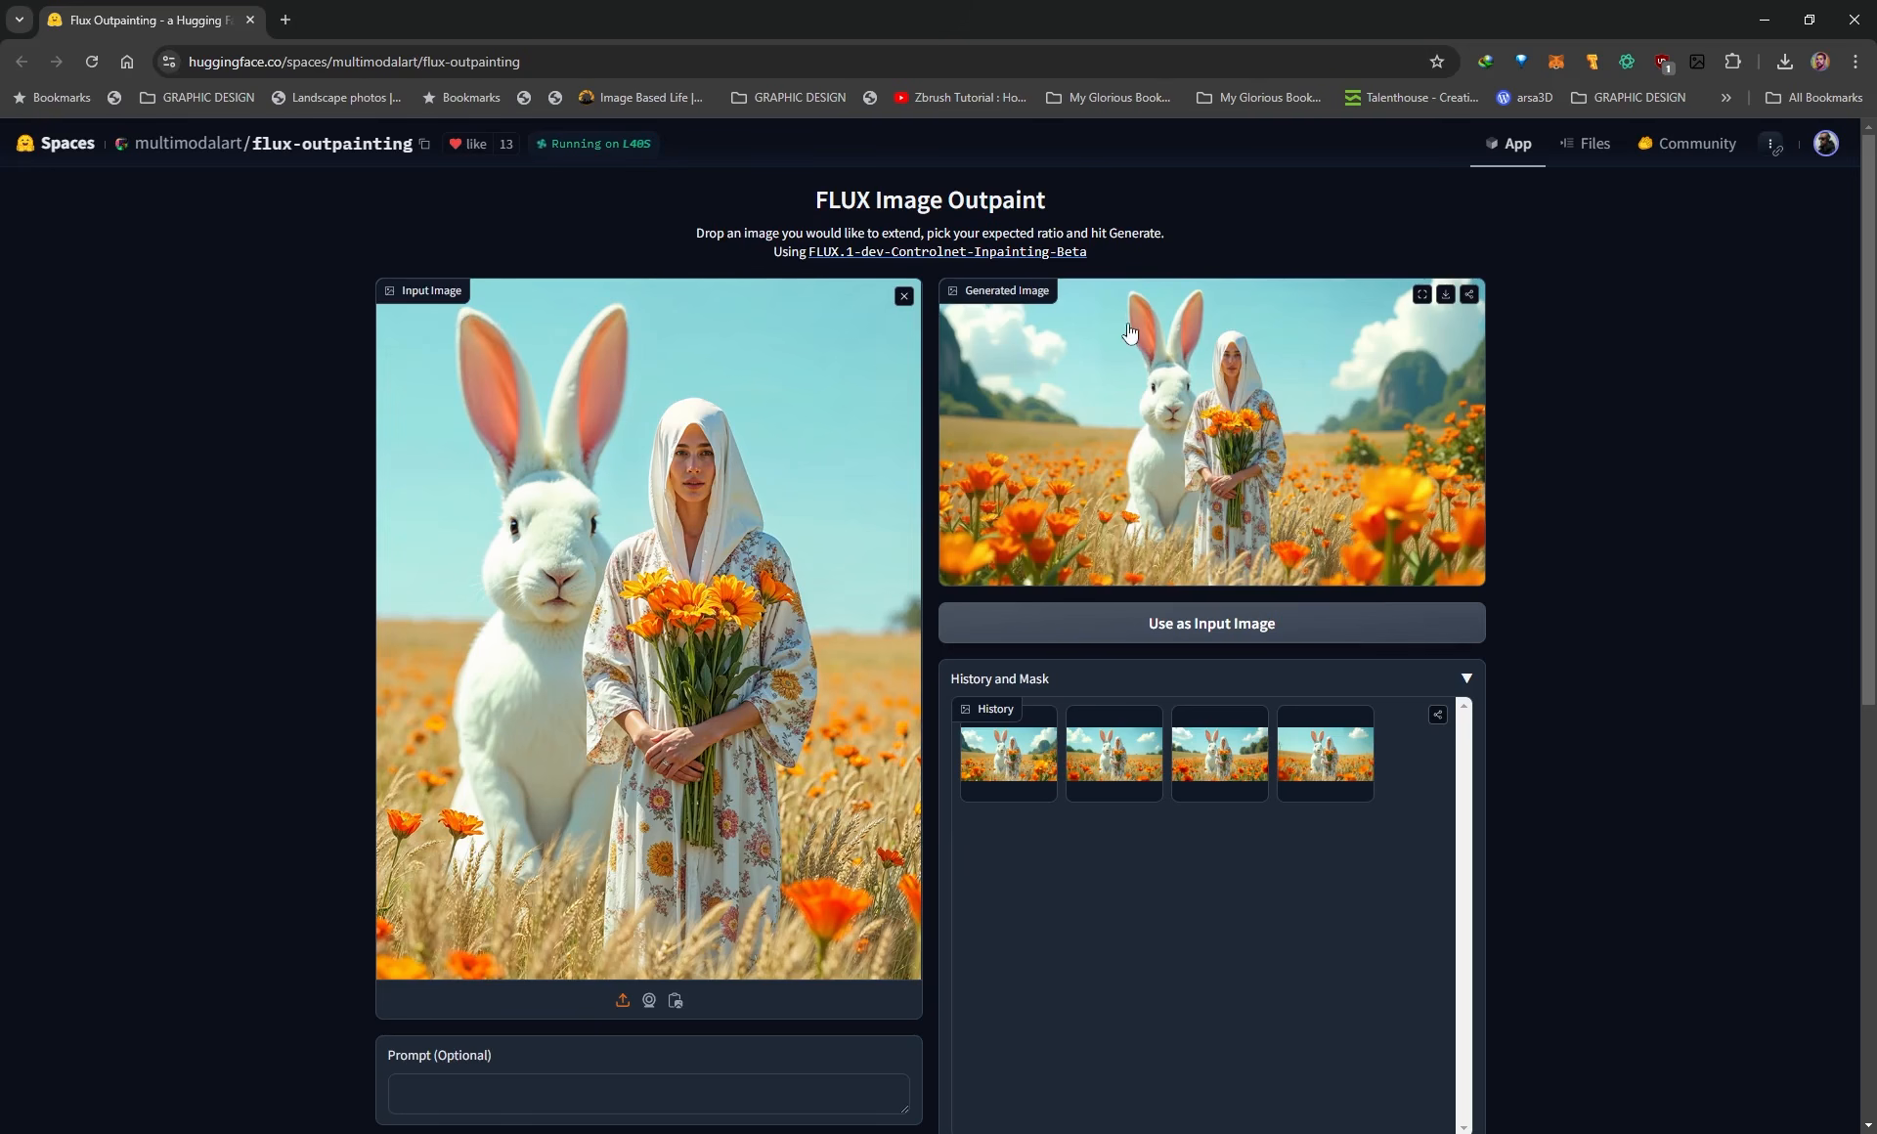
click(1420, 295)
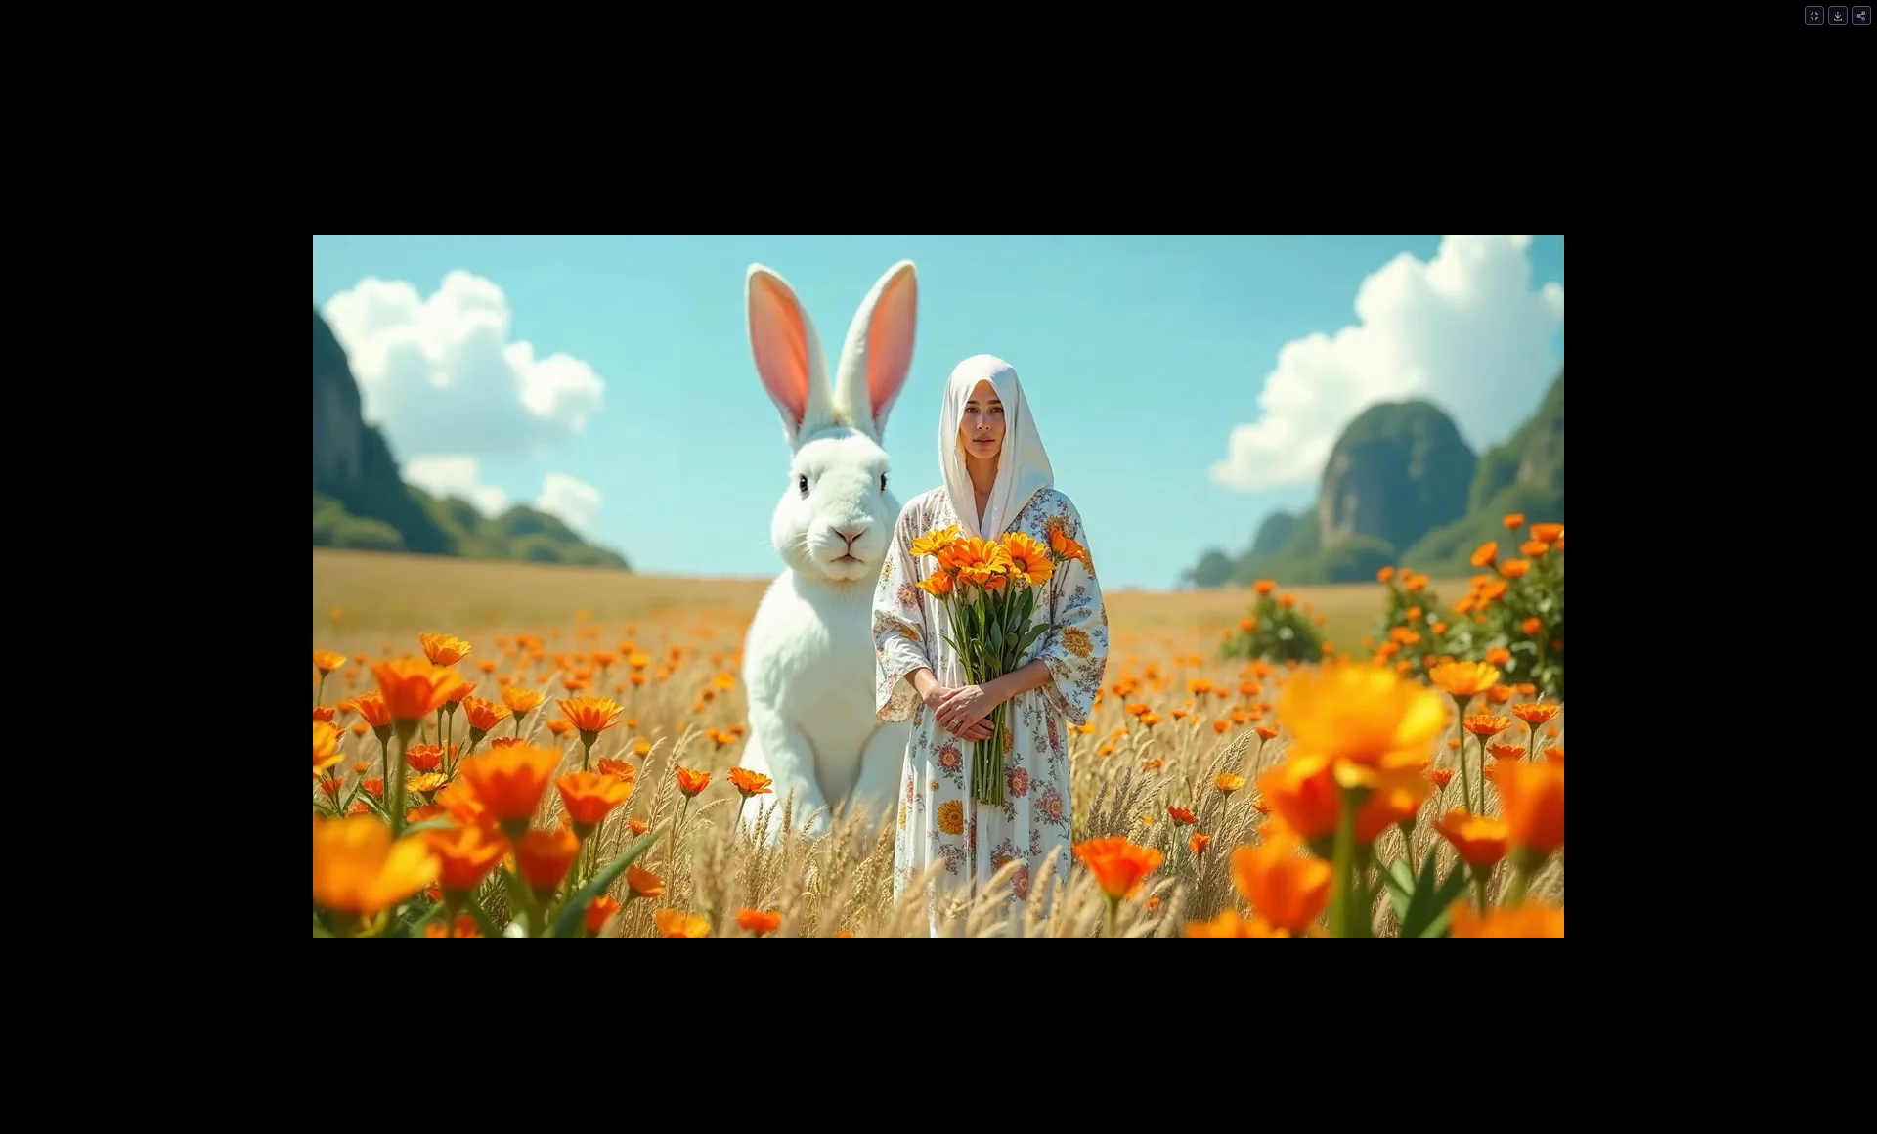
key(Escape)
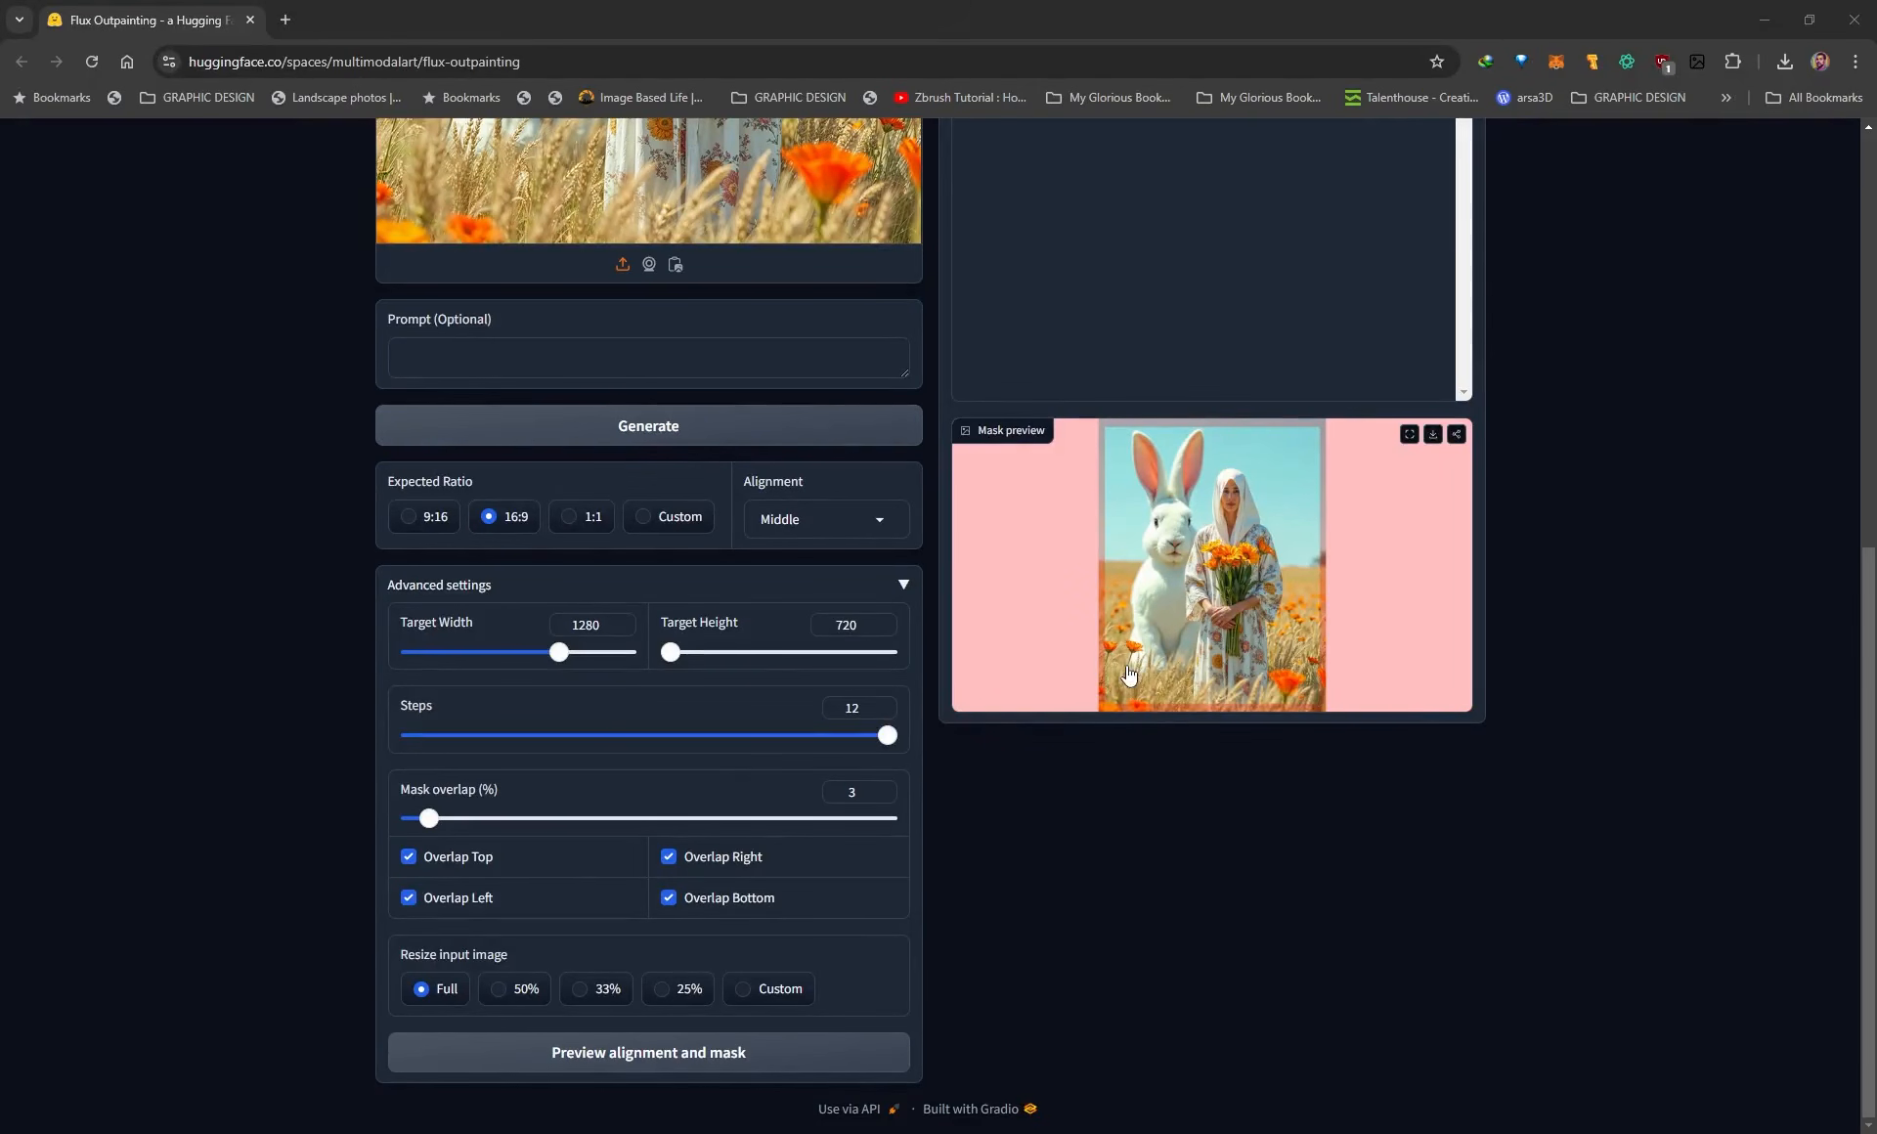
Set the input image resize to 50% and regenerate the alignment and mask preview.
scroll(308, 896, up, 6)
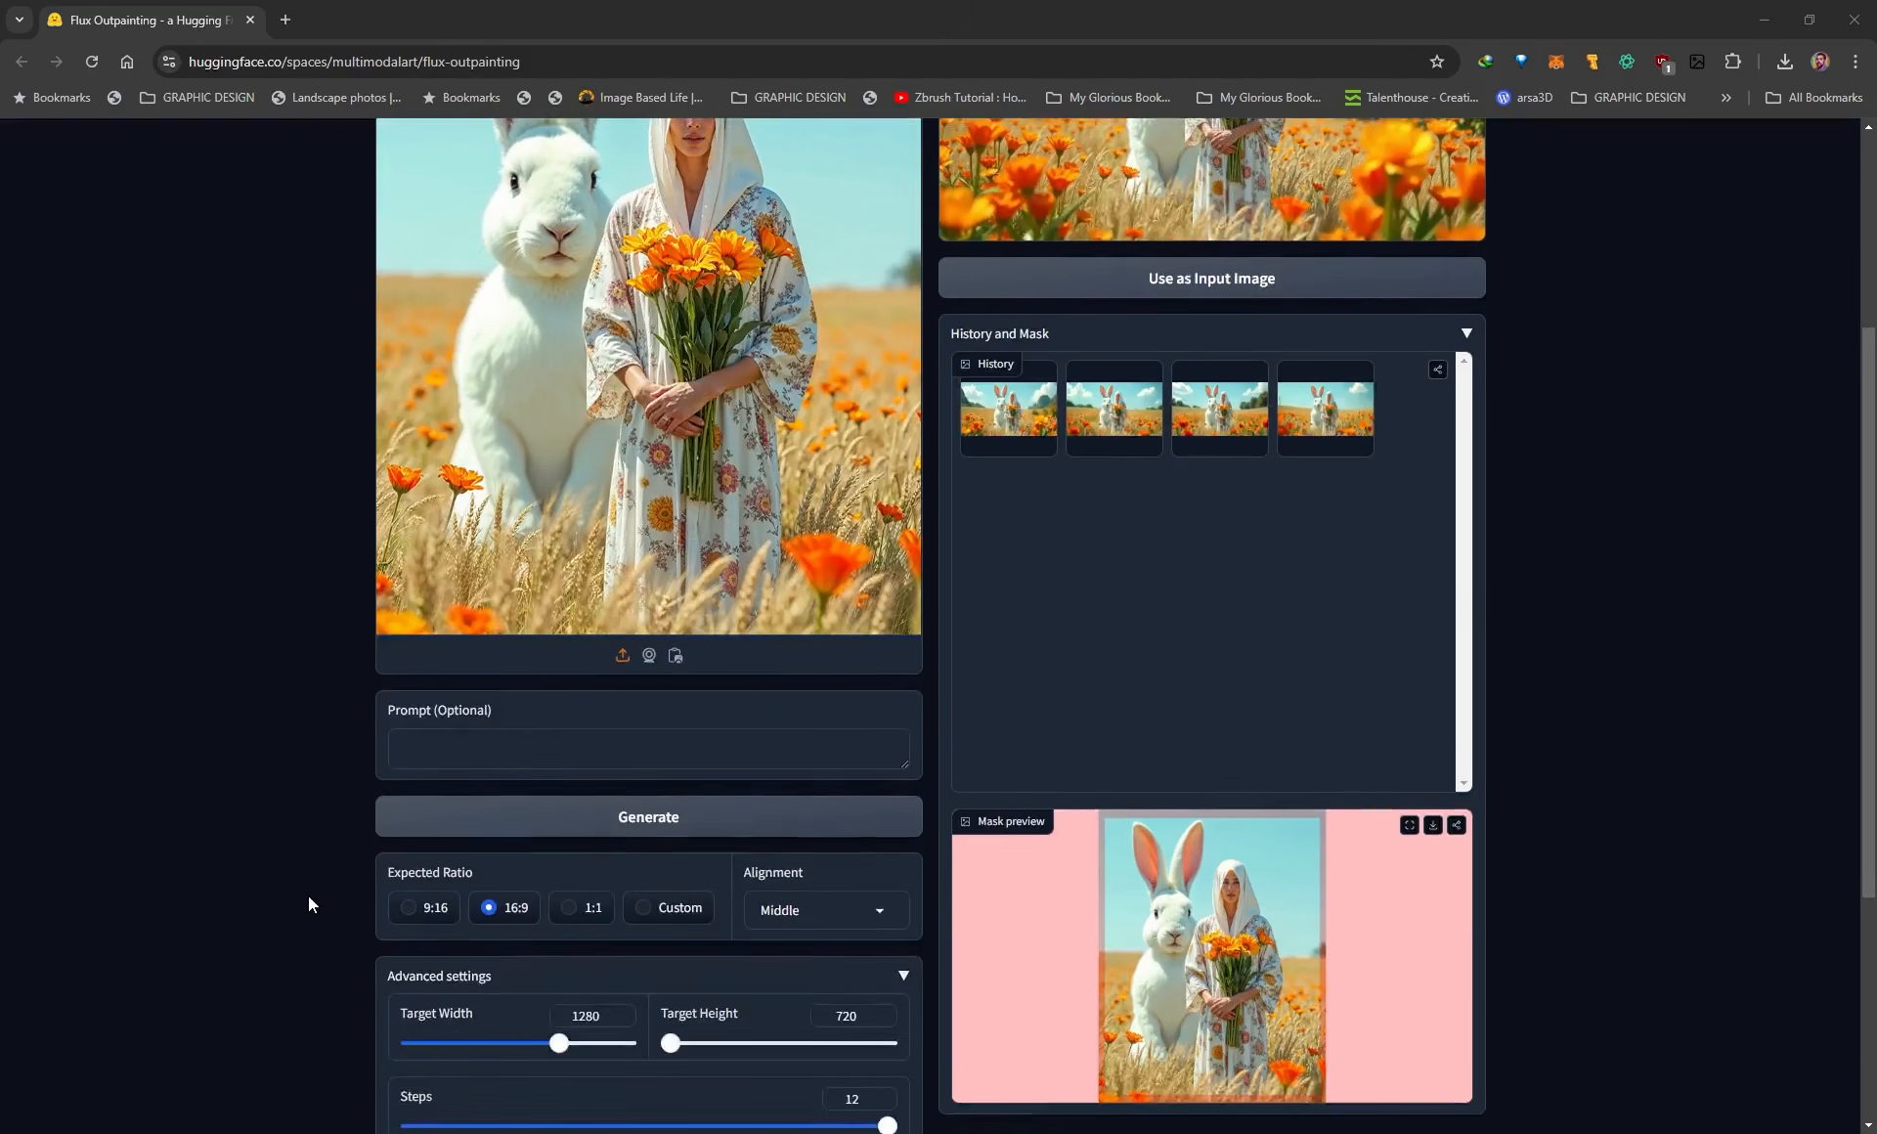
scroll(295, 678, down, 4)
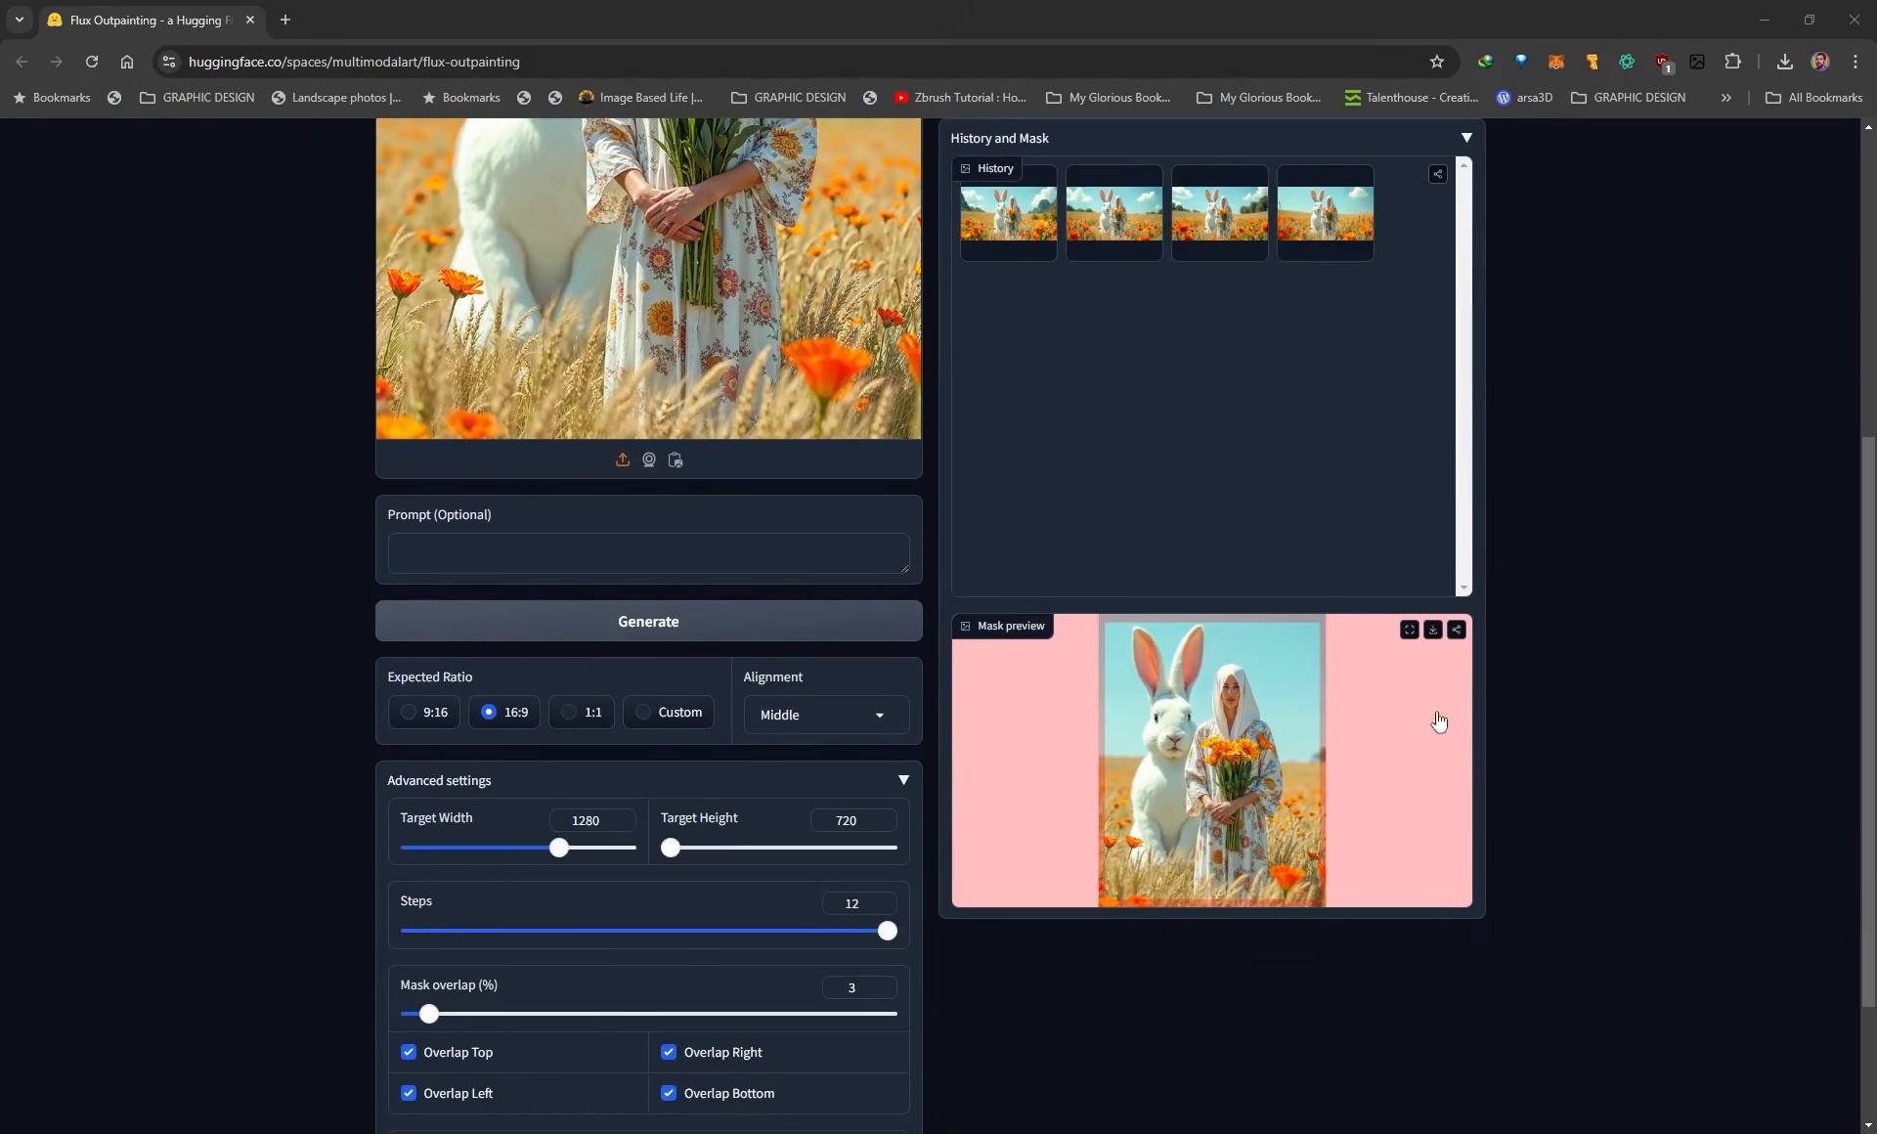
scroll(1564, 805, down, 2)
click(501, 992)
click(602, 1062)
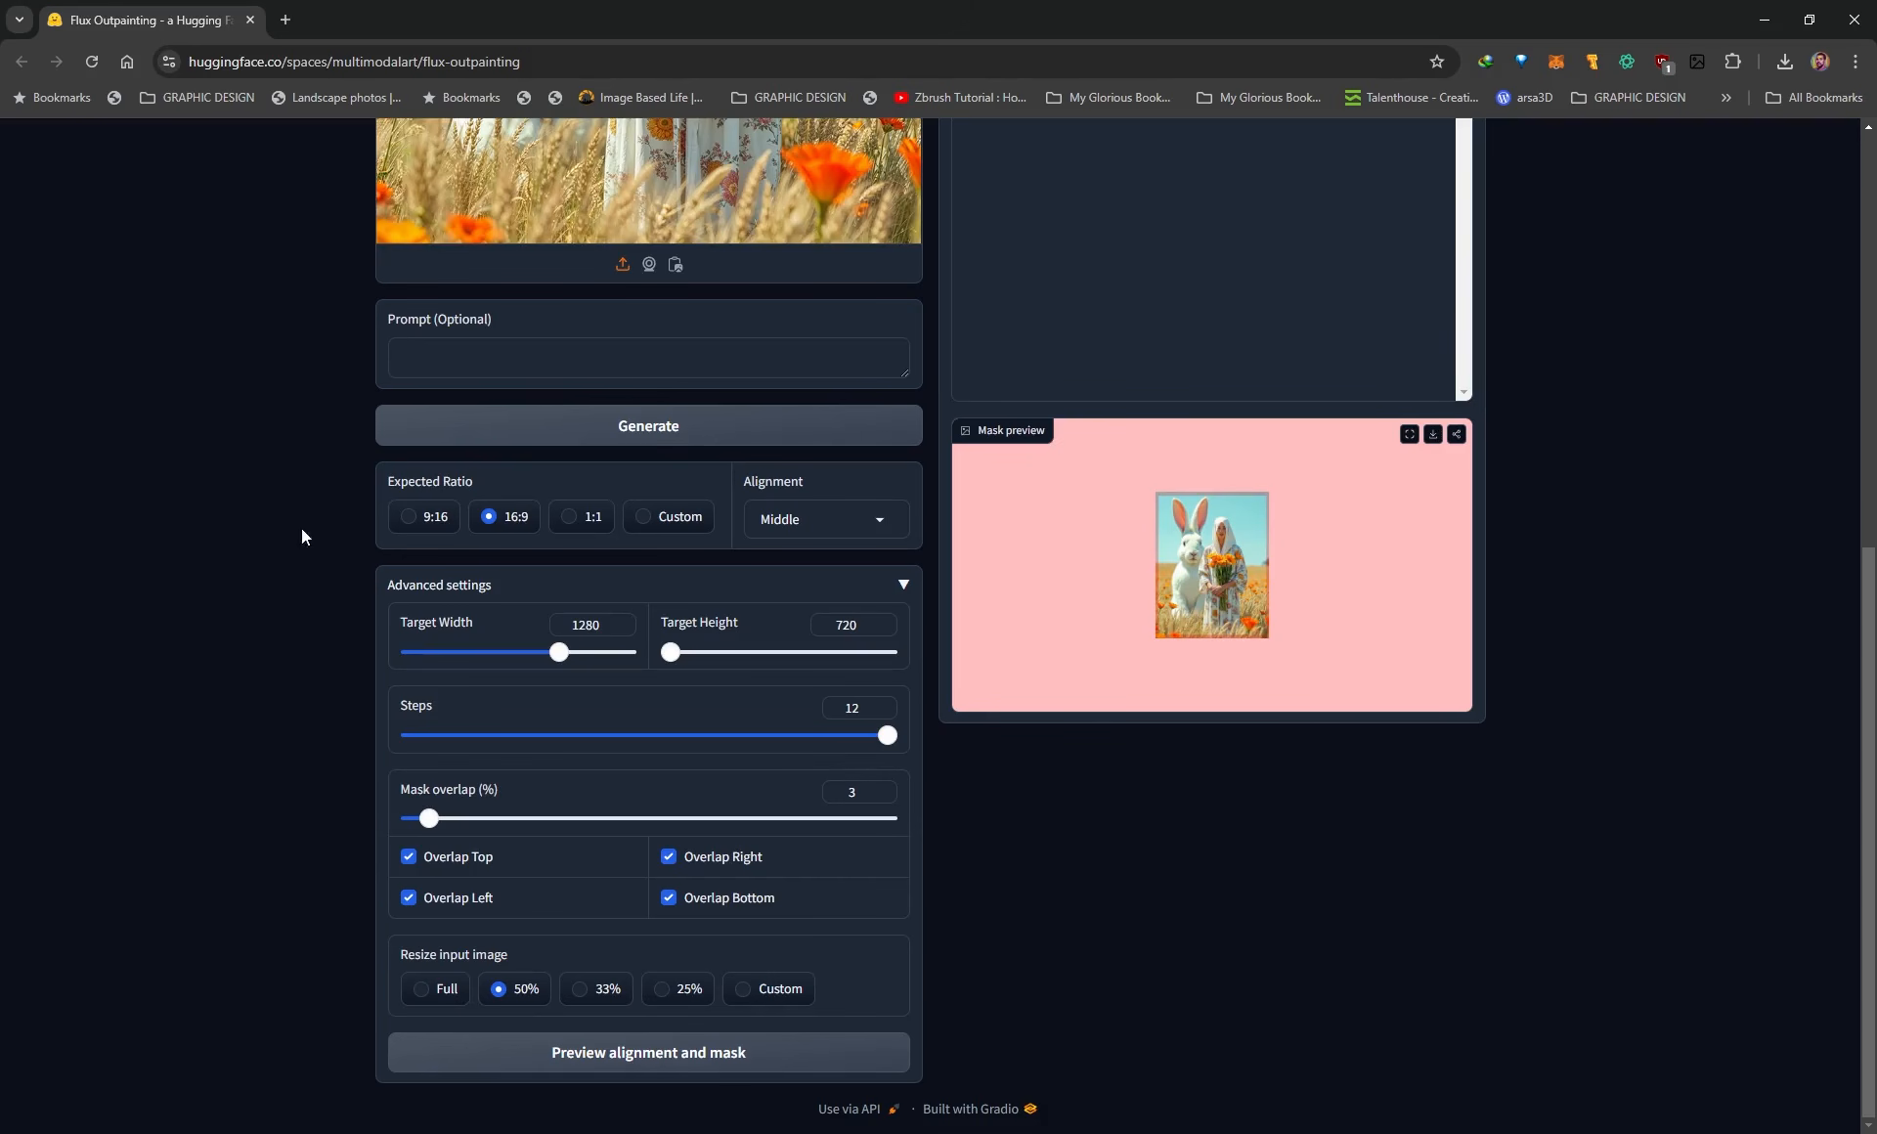
Generate the outpainted image with the 50% input size and check the result in full screen.
scroll(307, 652, up, 2)
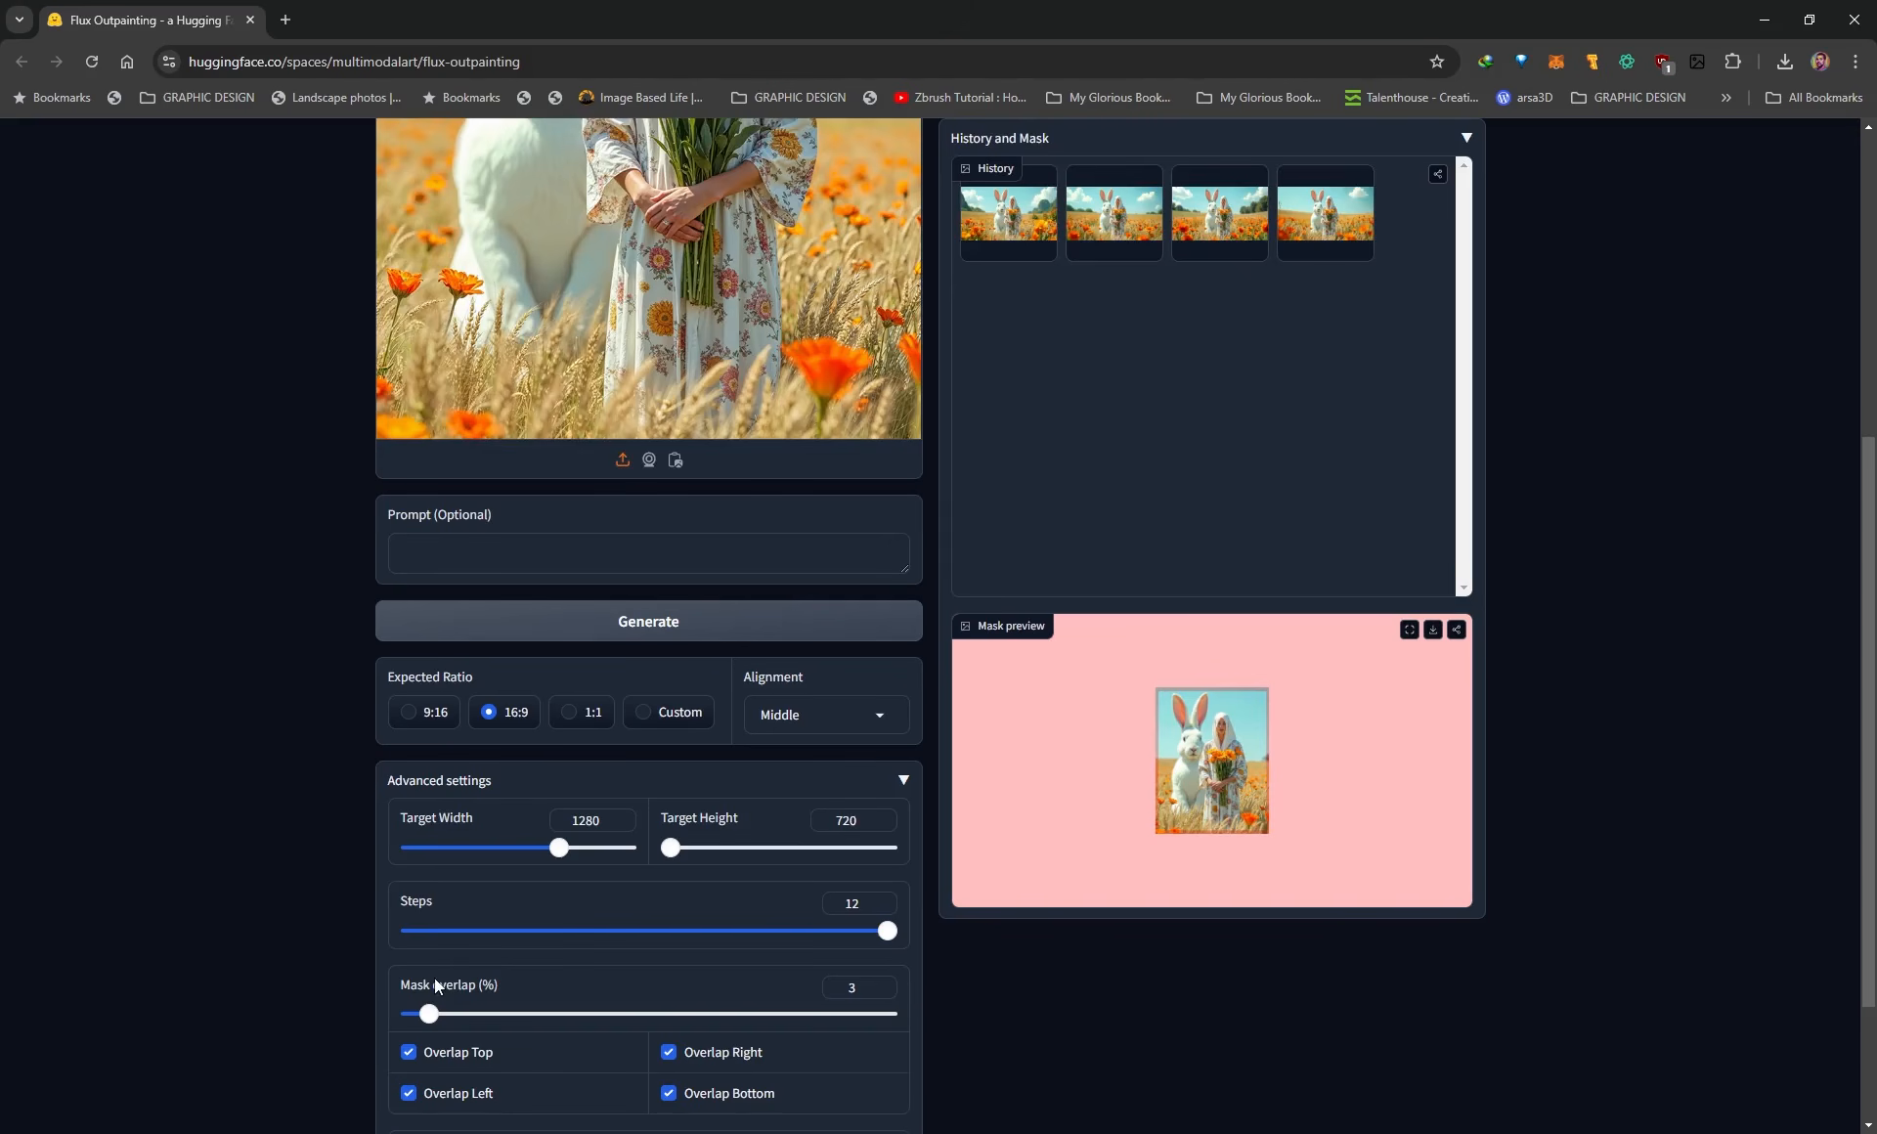
click(641, 626)
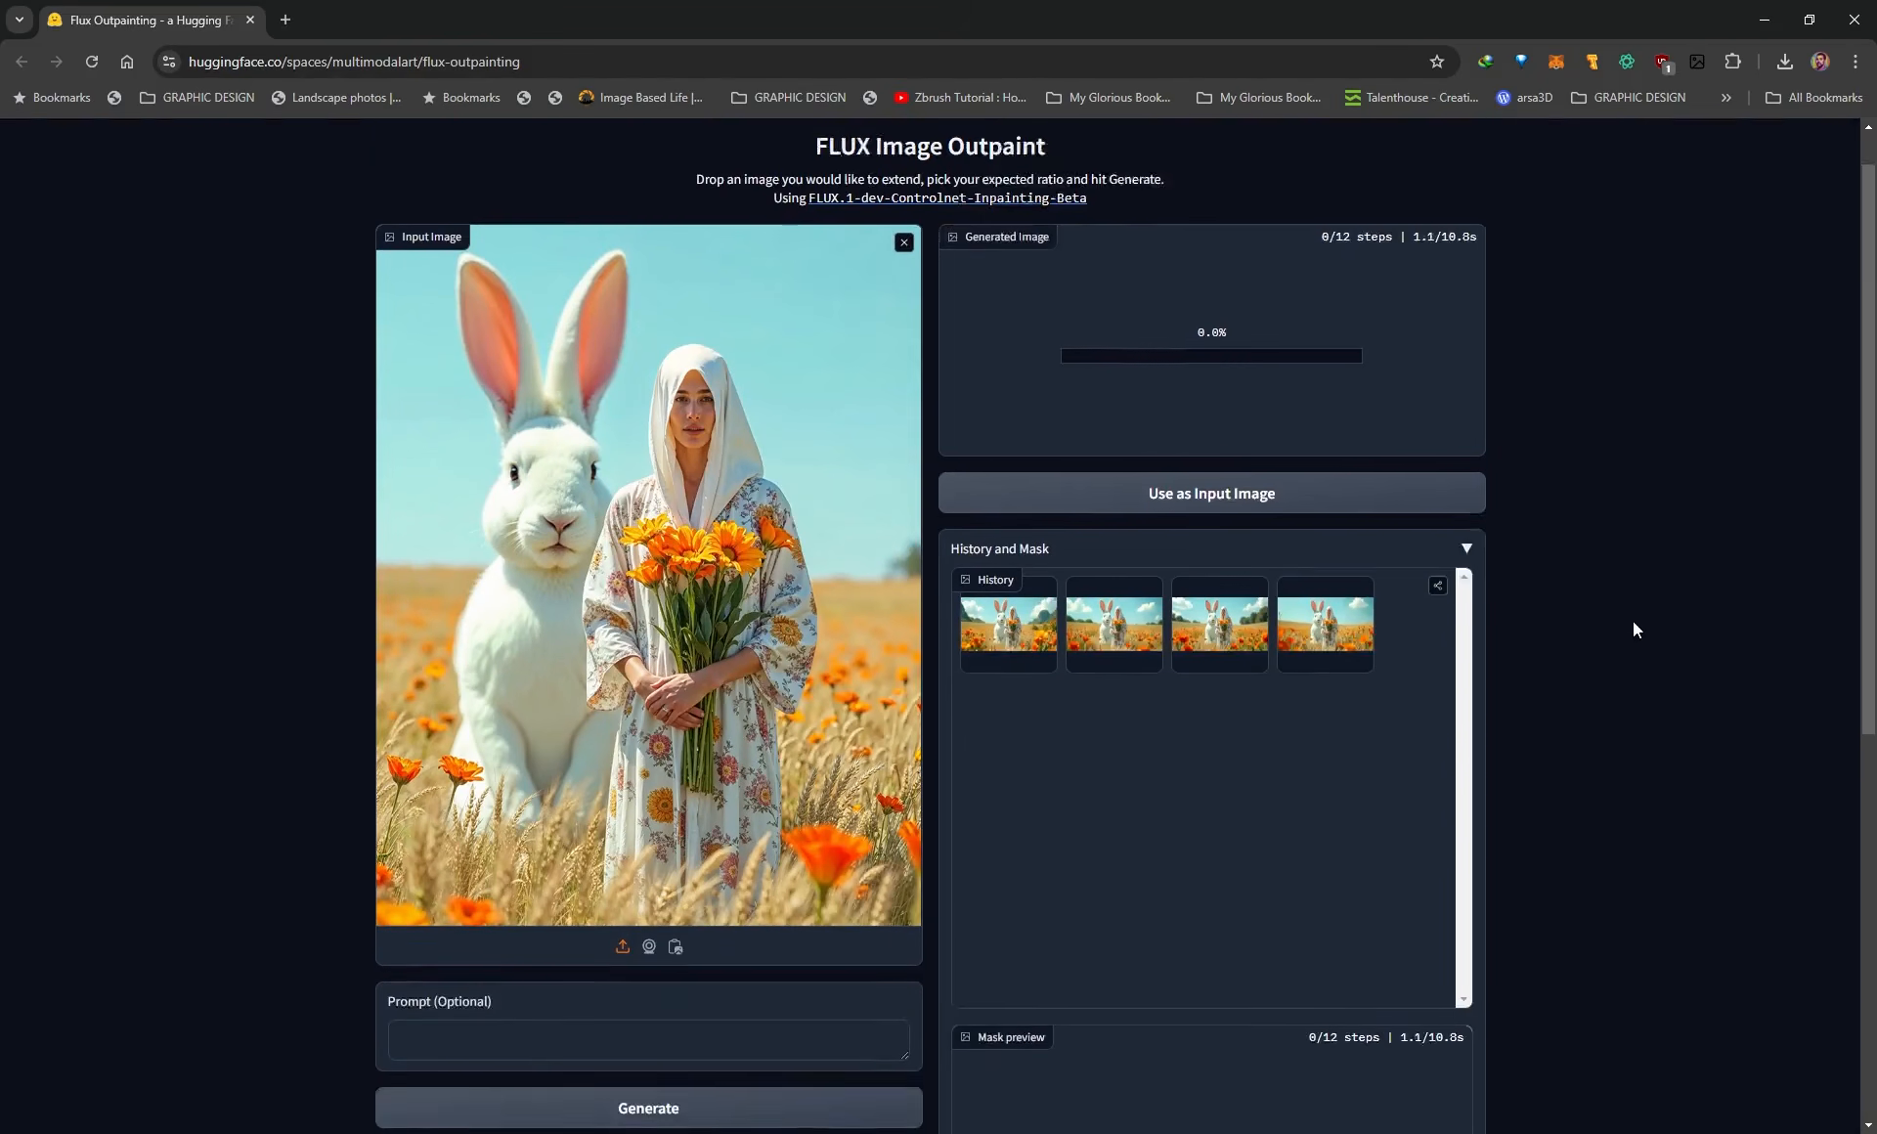
scroll(1532, 381, down, 1)
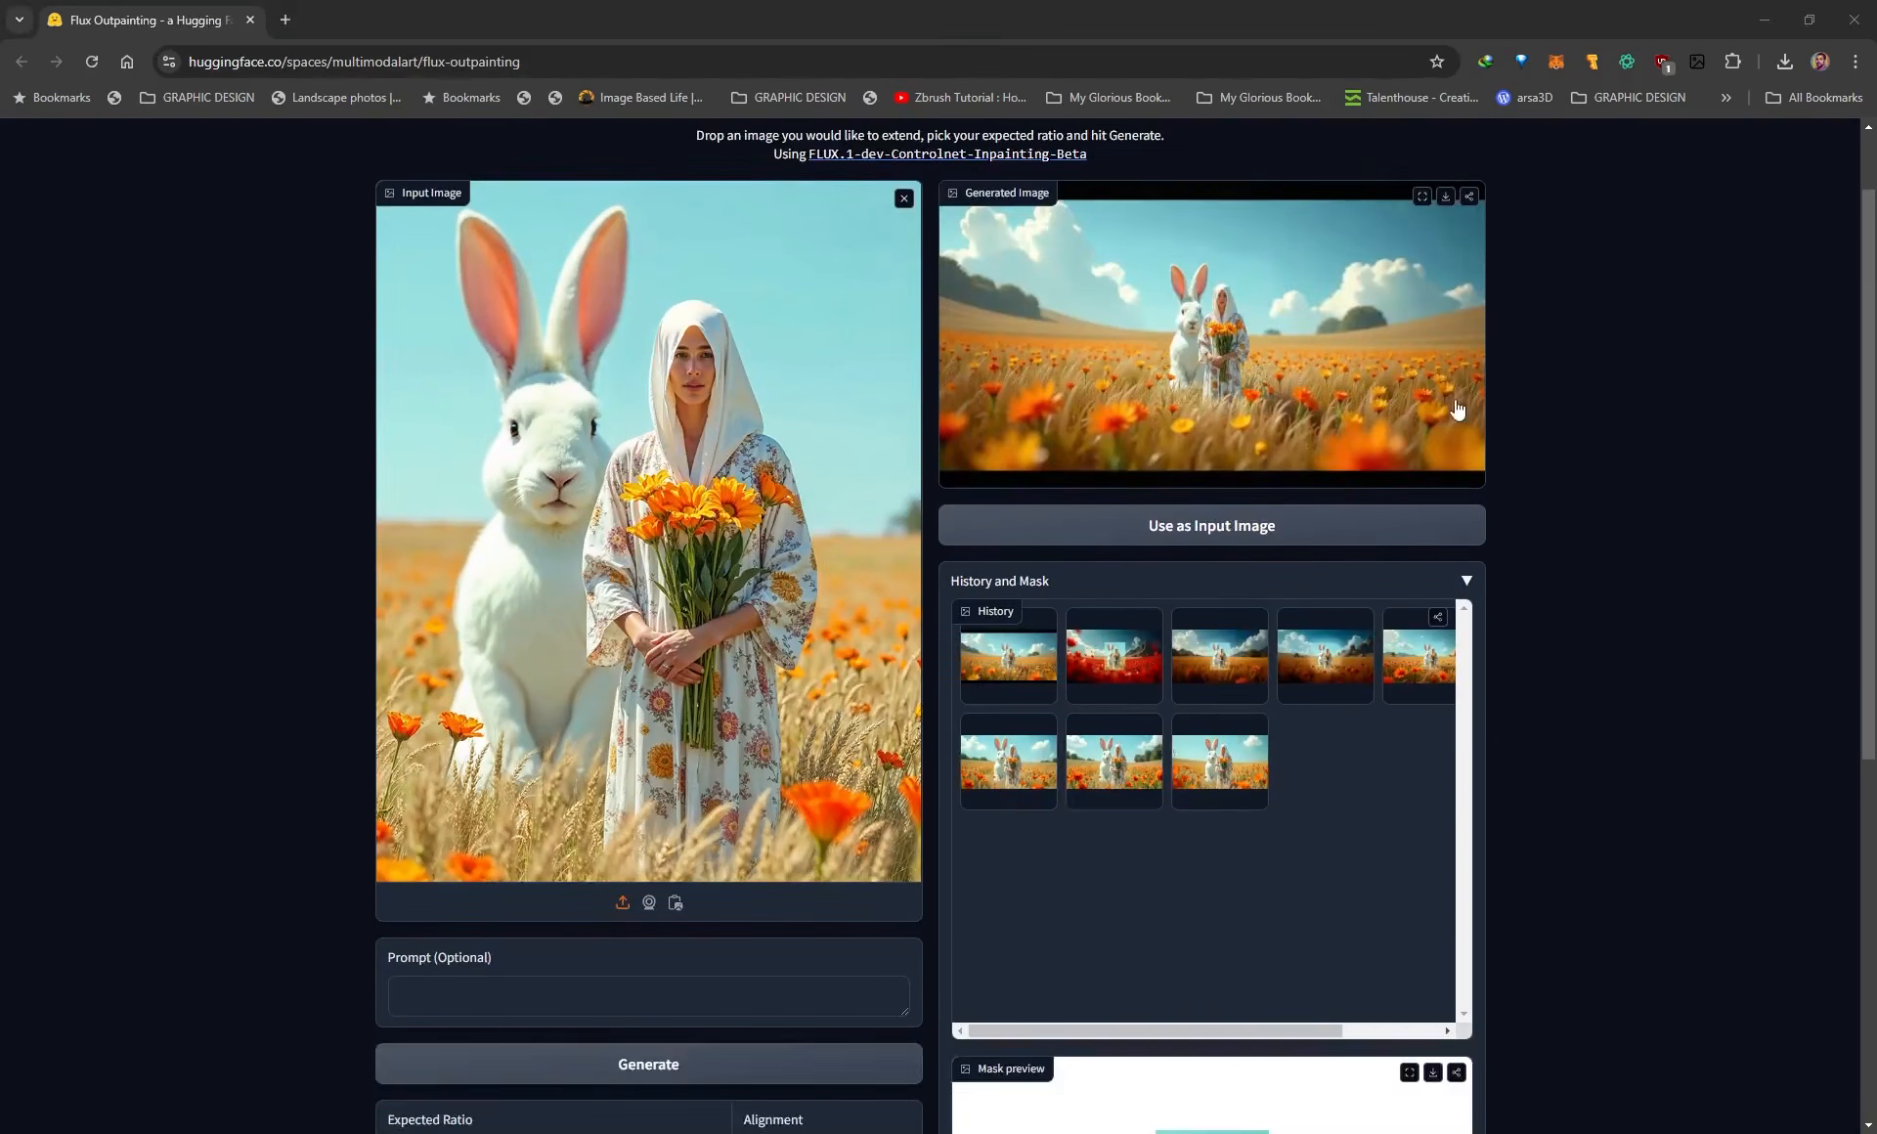
scroll(1261, 375, up, 1)
click(1423, 295)
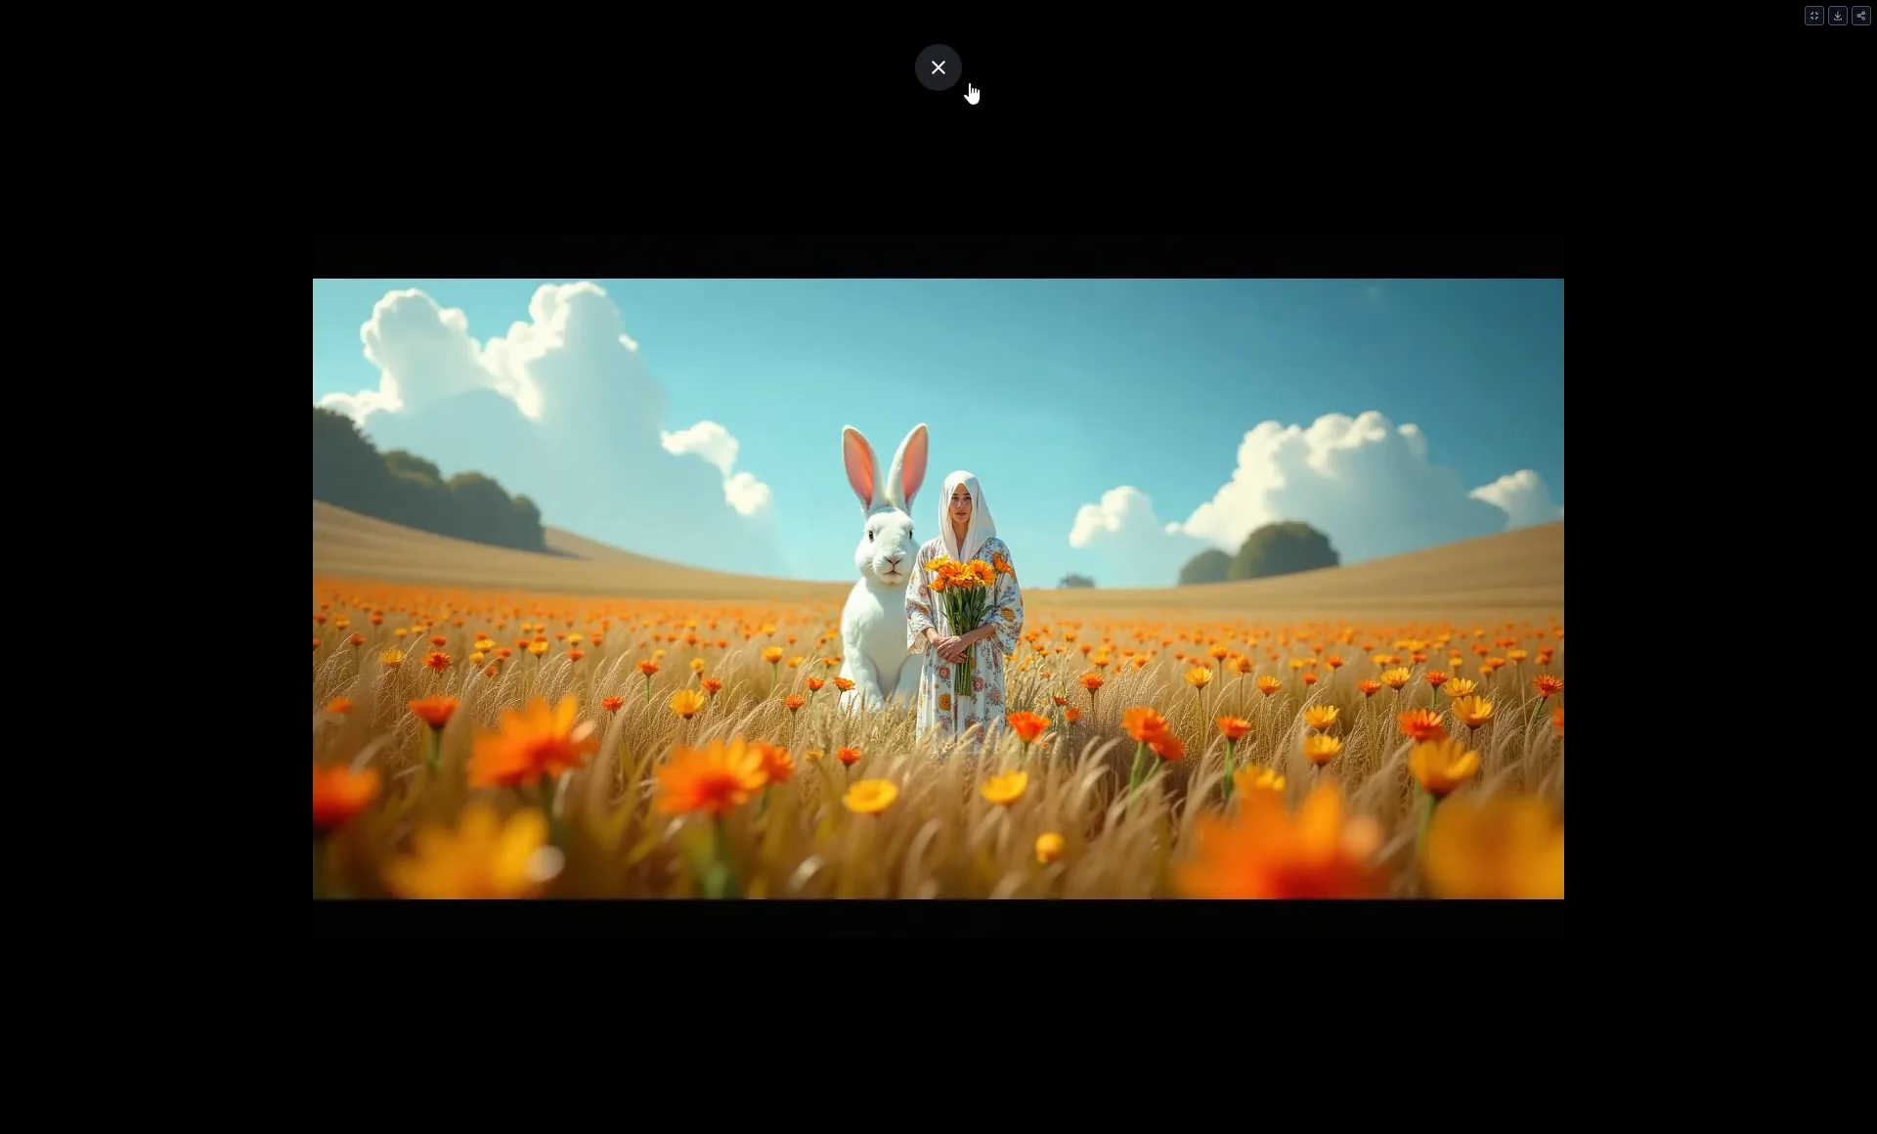
click(939, 68)
Review the first four generated variants in the history gallery, finishing on the first image.
scroll(297, 1014, down, 3)
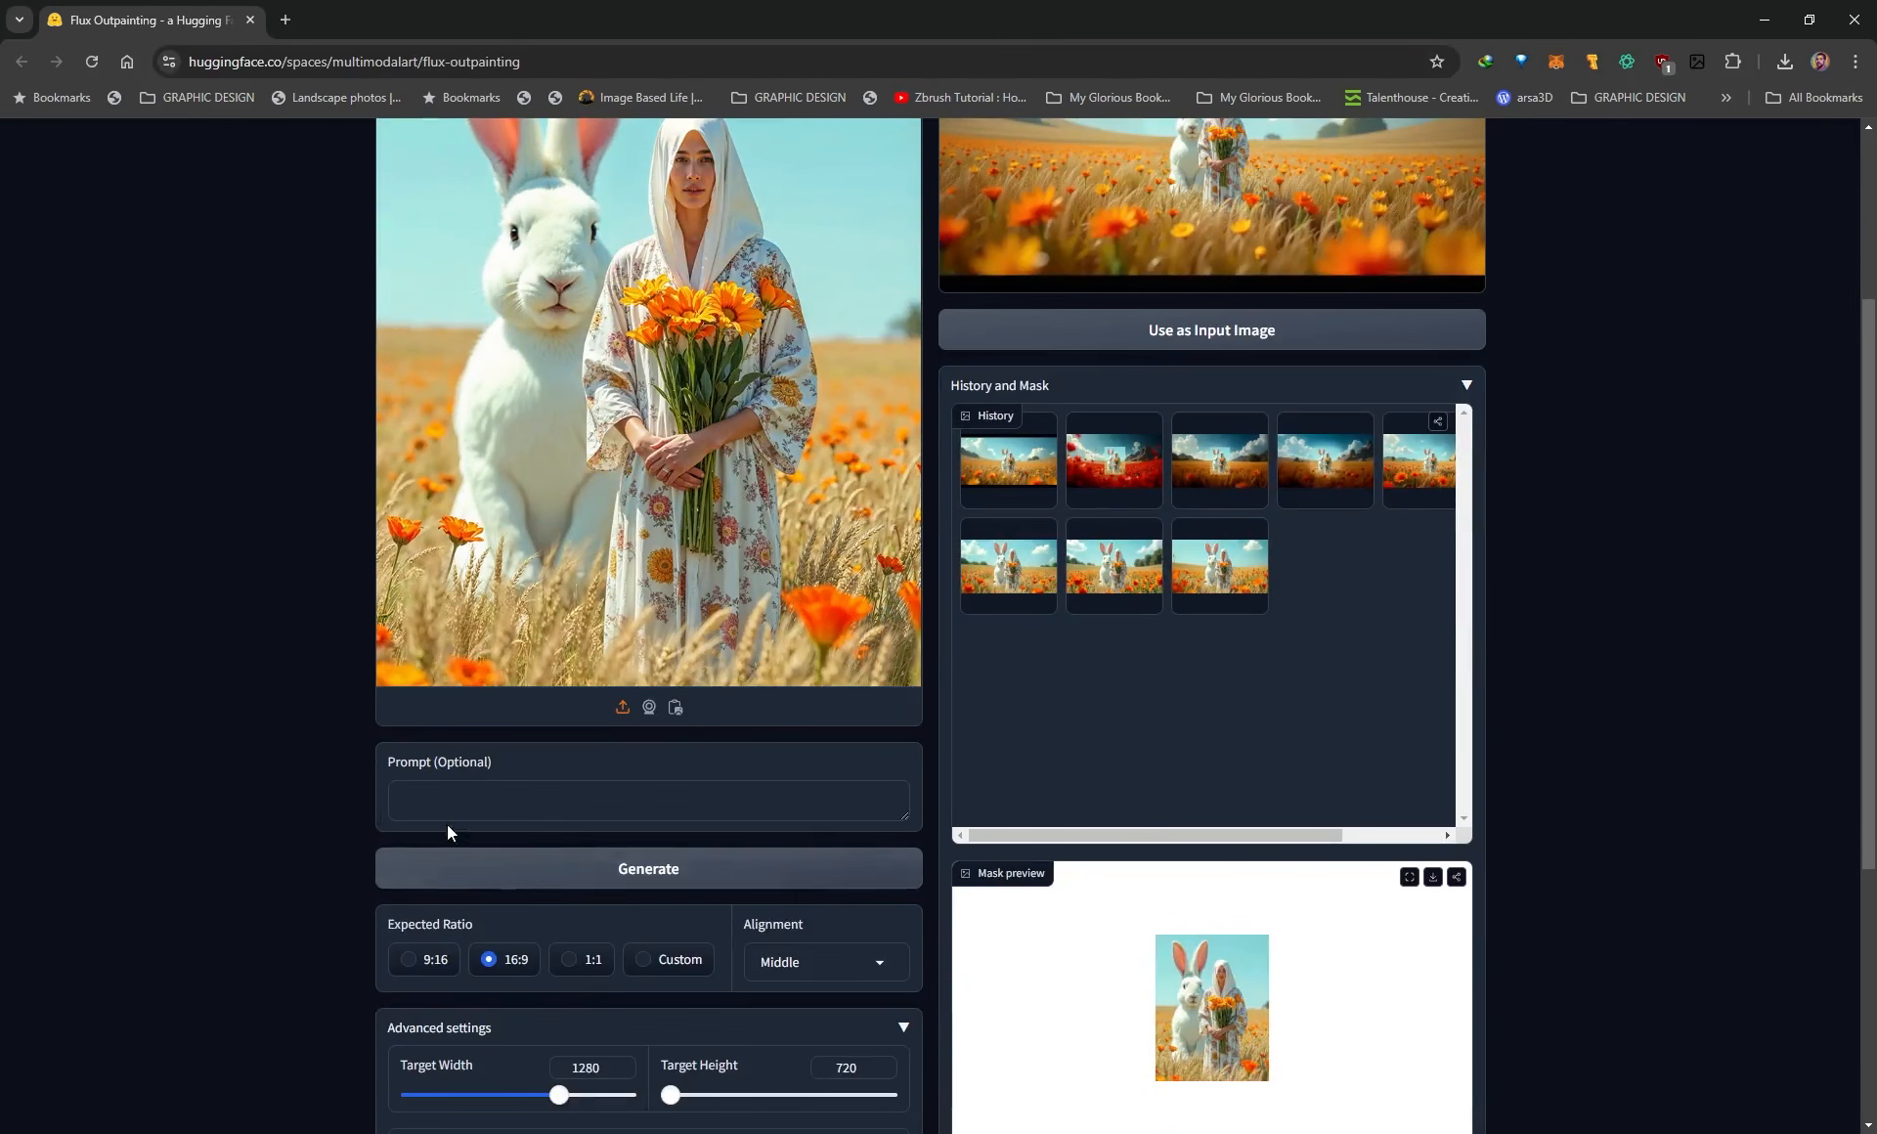
scroll(337, 778, up, 2)
click(1120, 674)
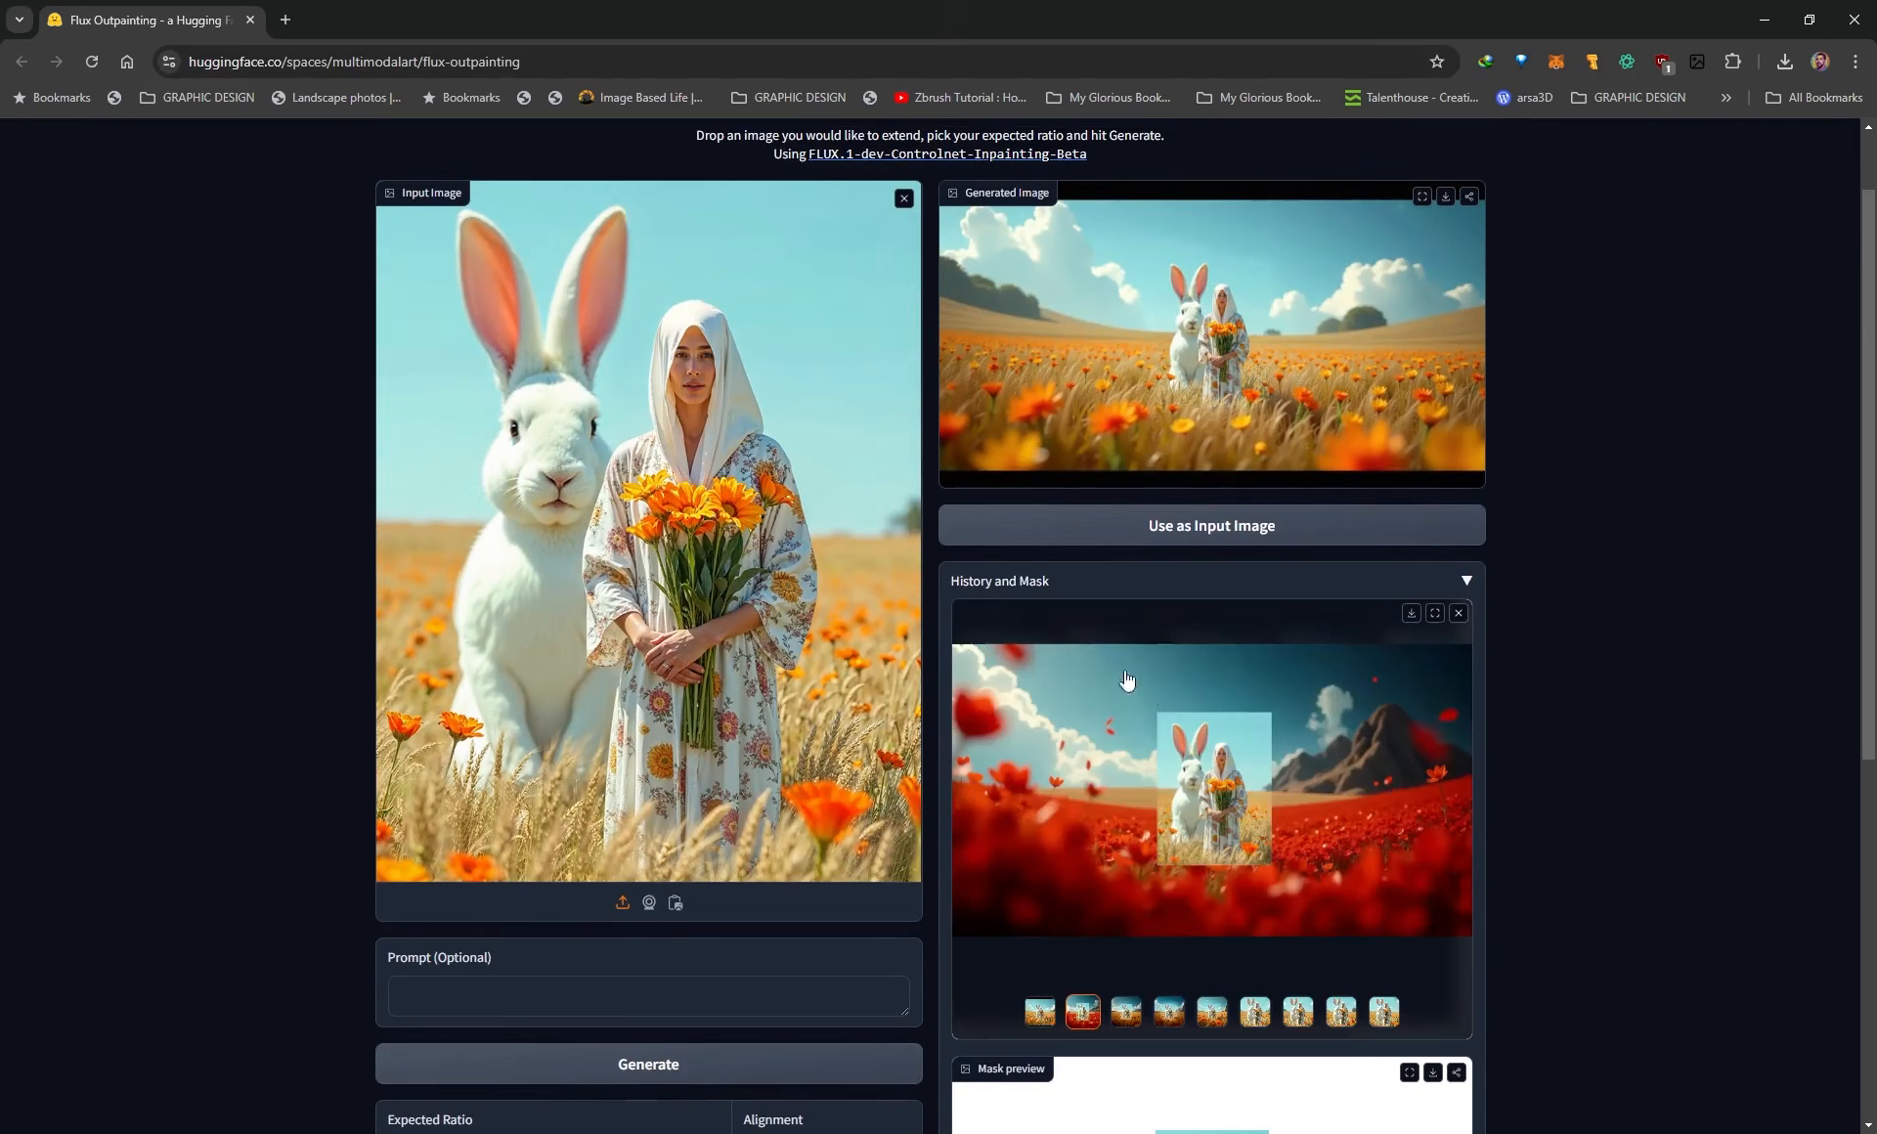
scroll(1237, 763, down, 1)
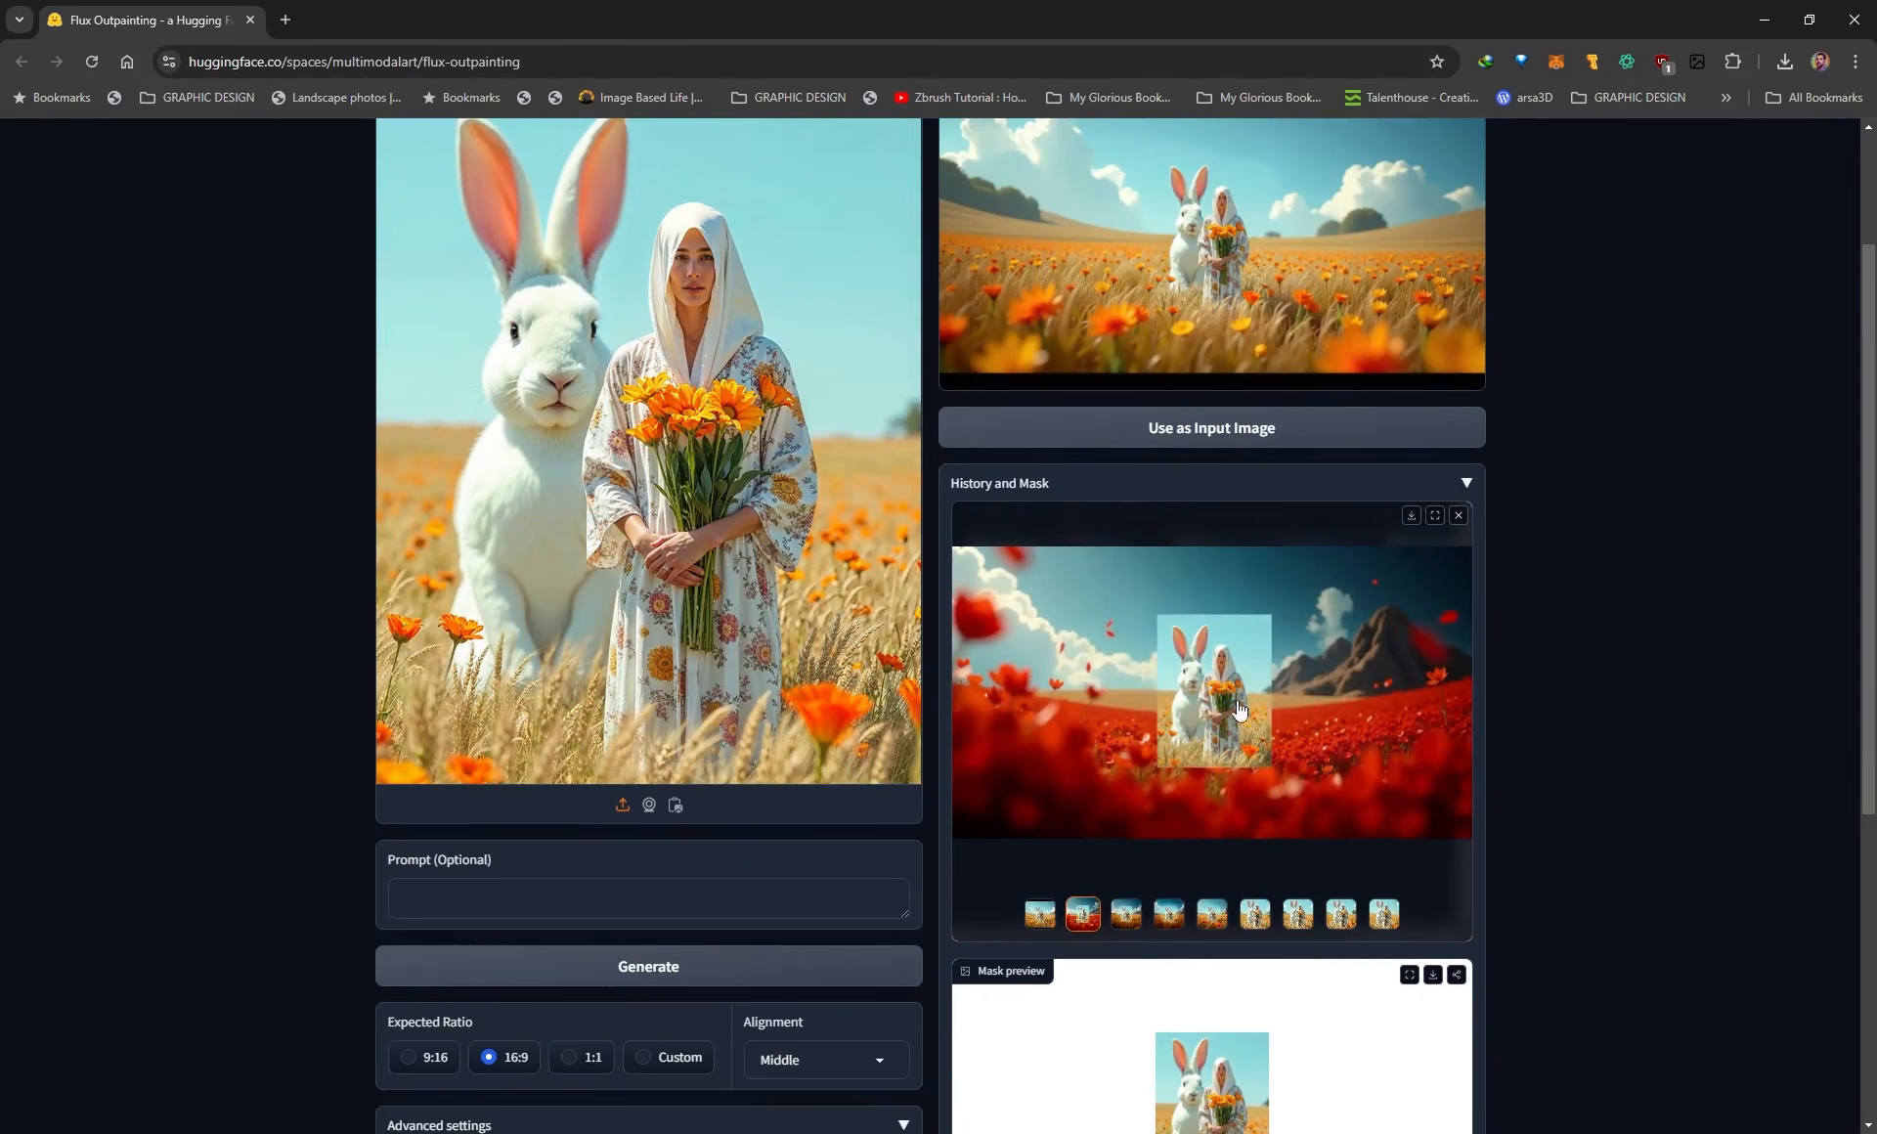
click(1126, 914)
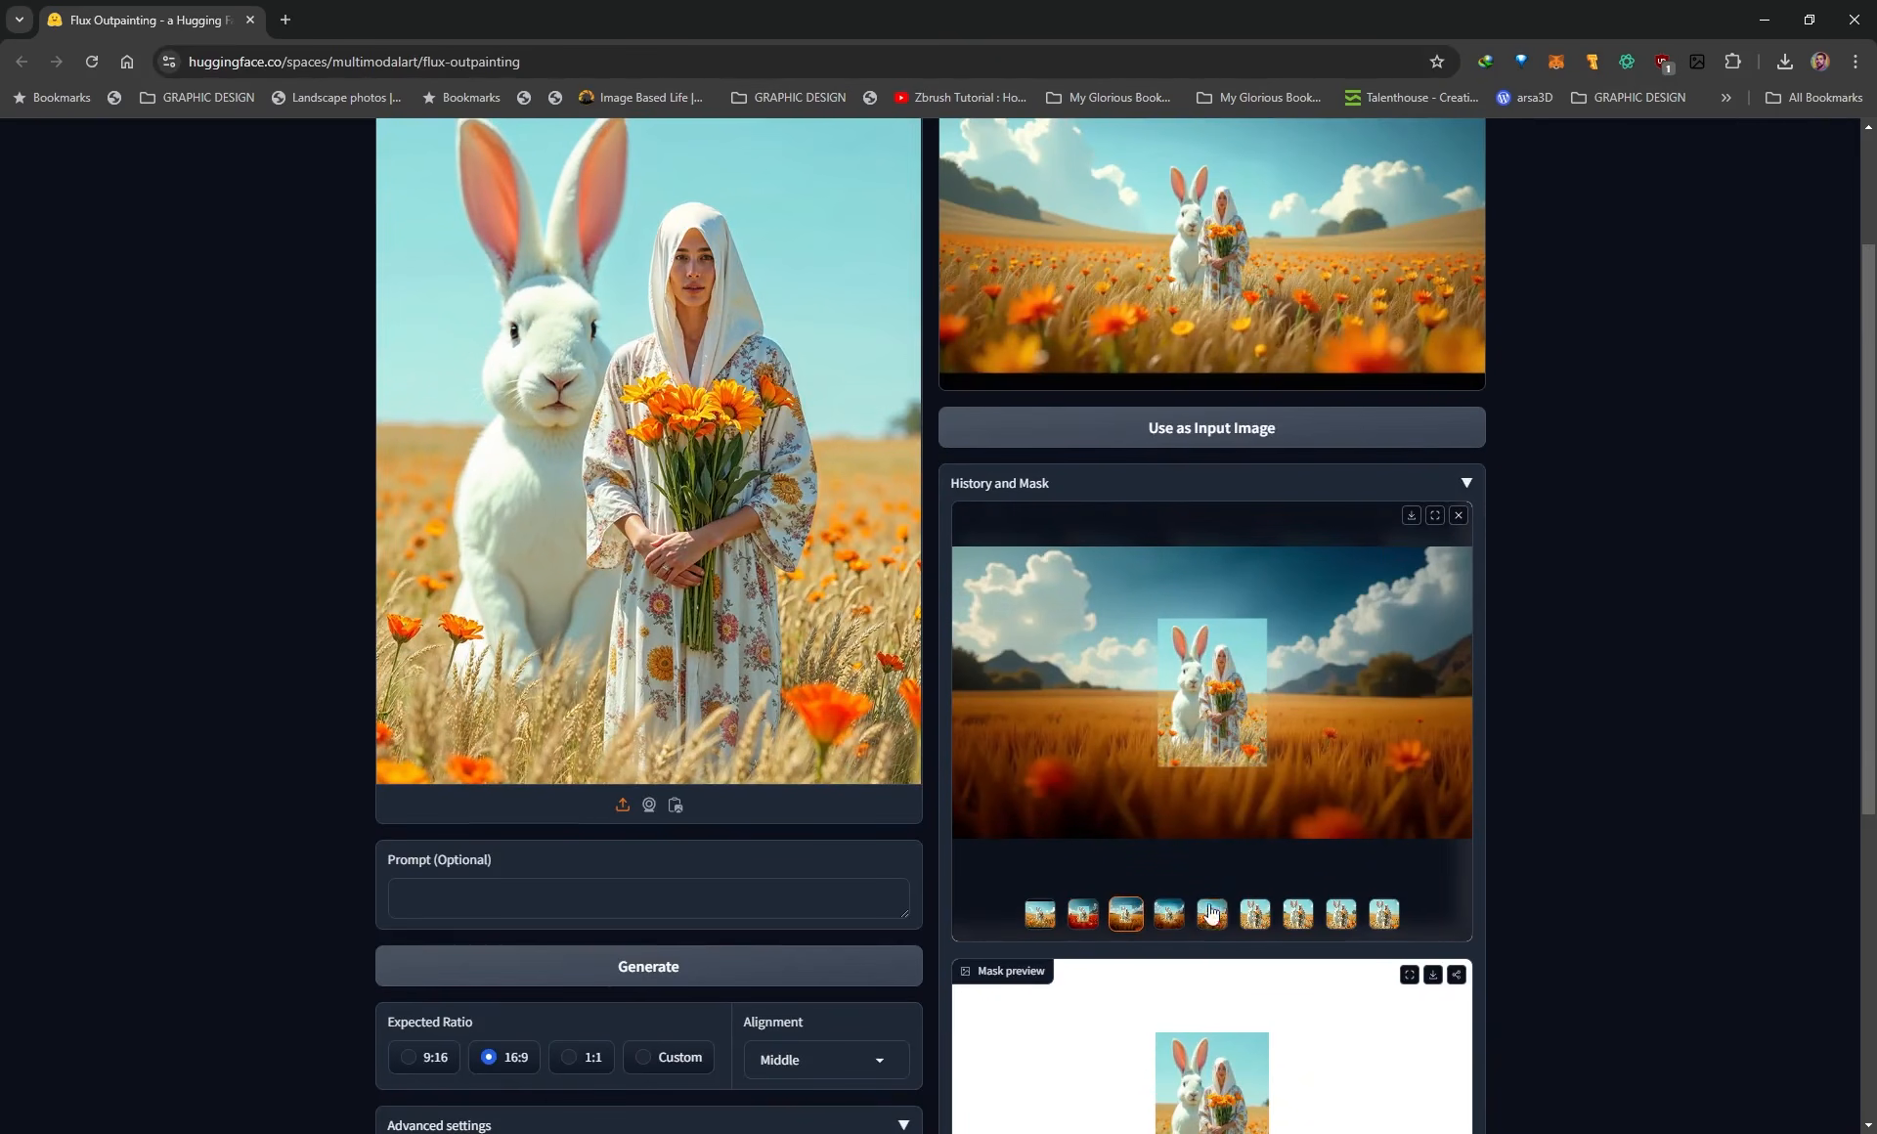
click(1168, 914)
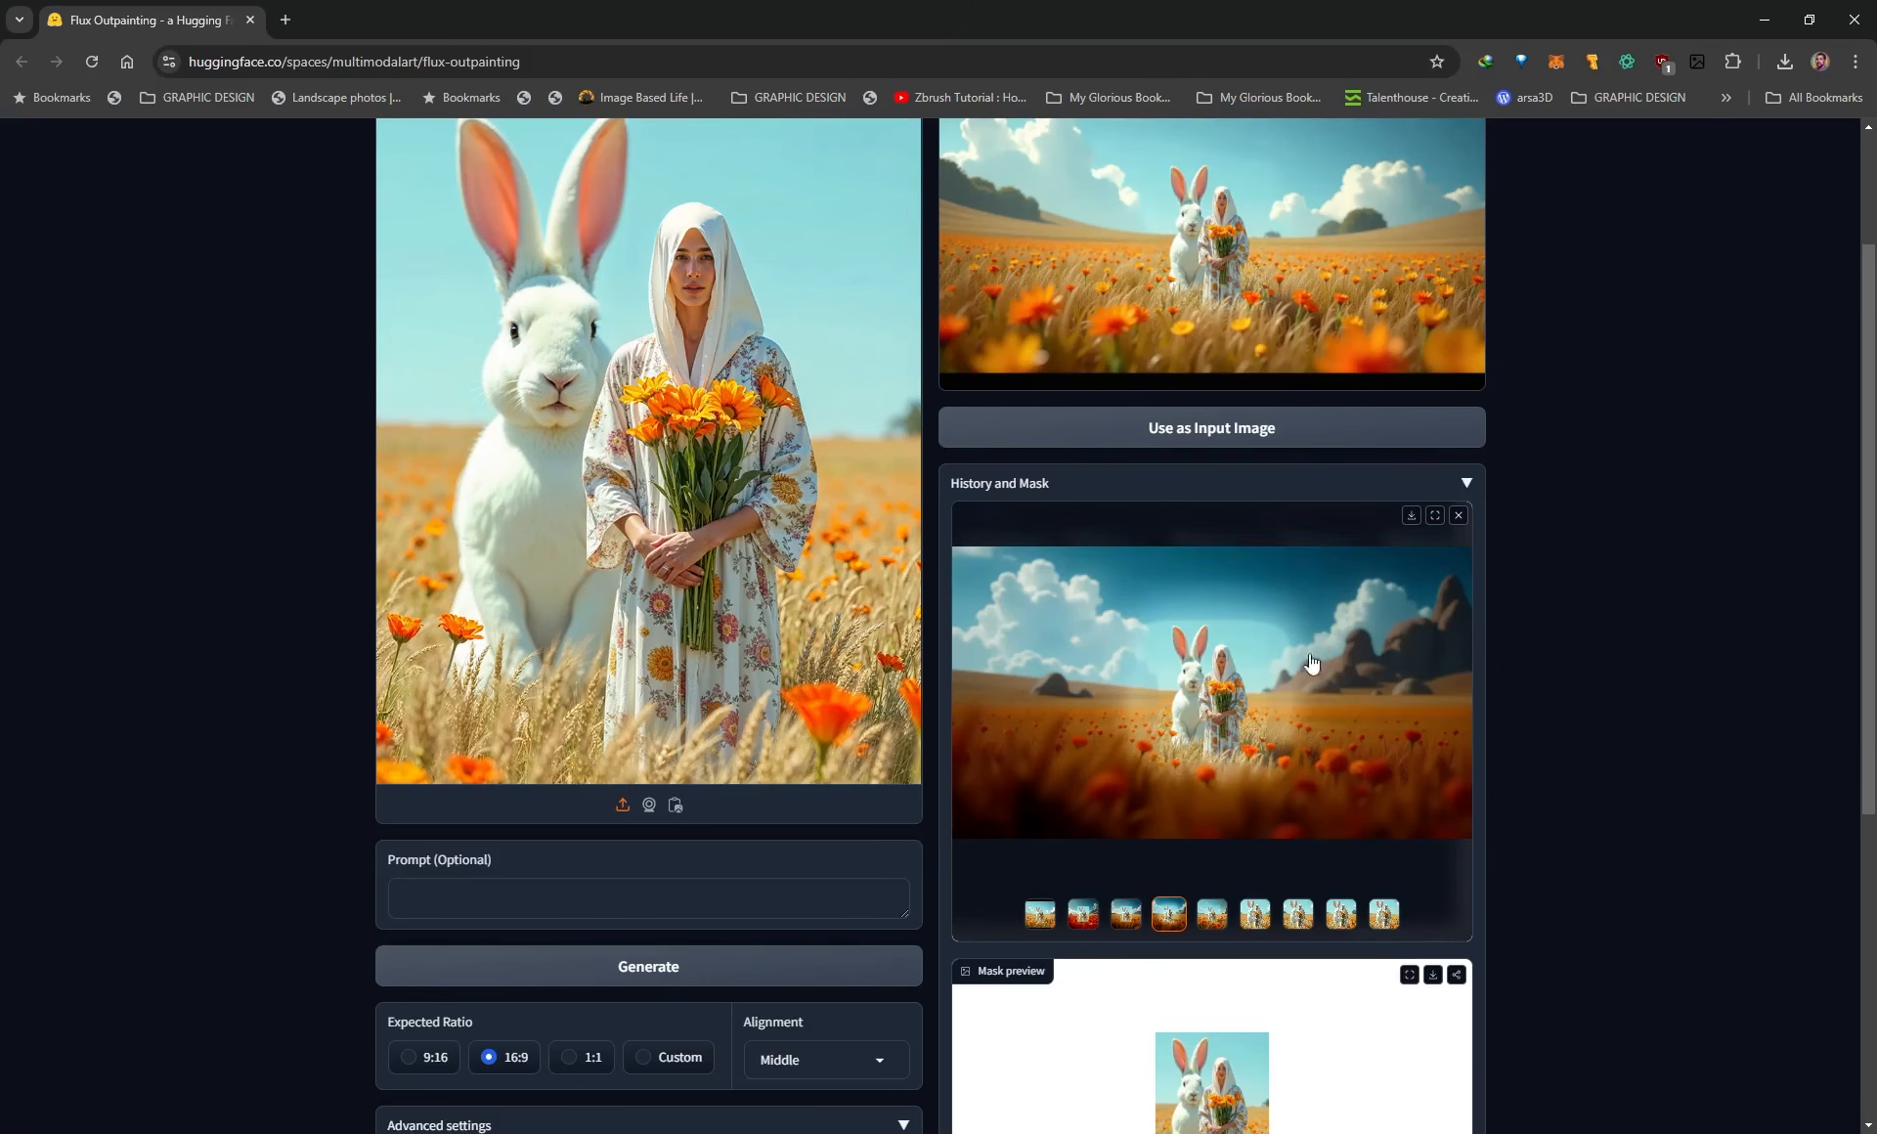
scroll(566, 852, down, 1)
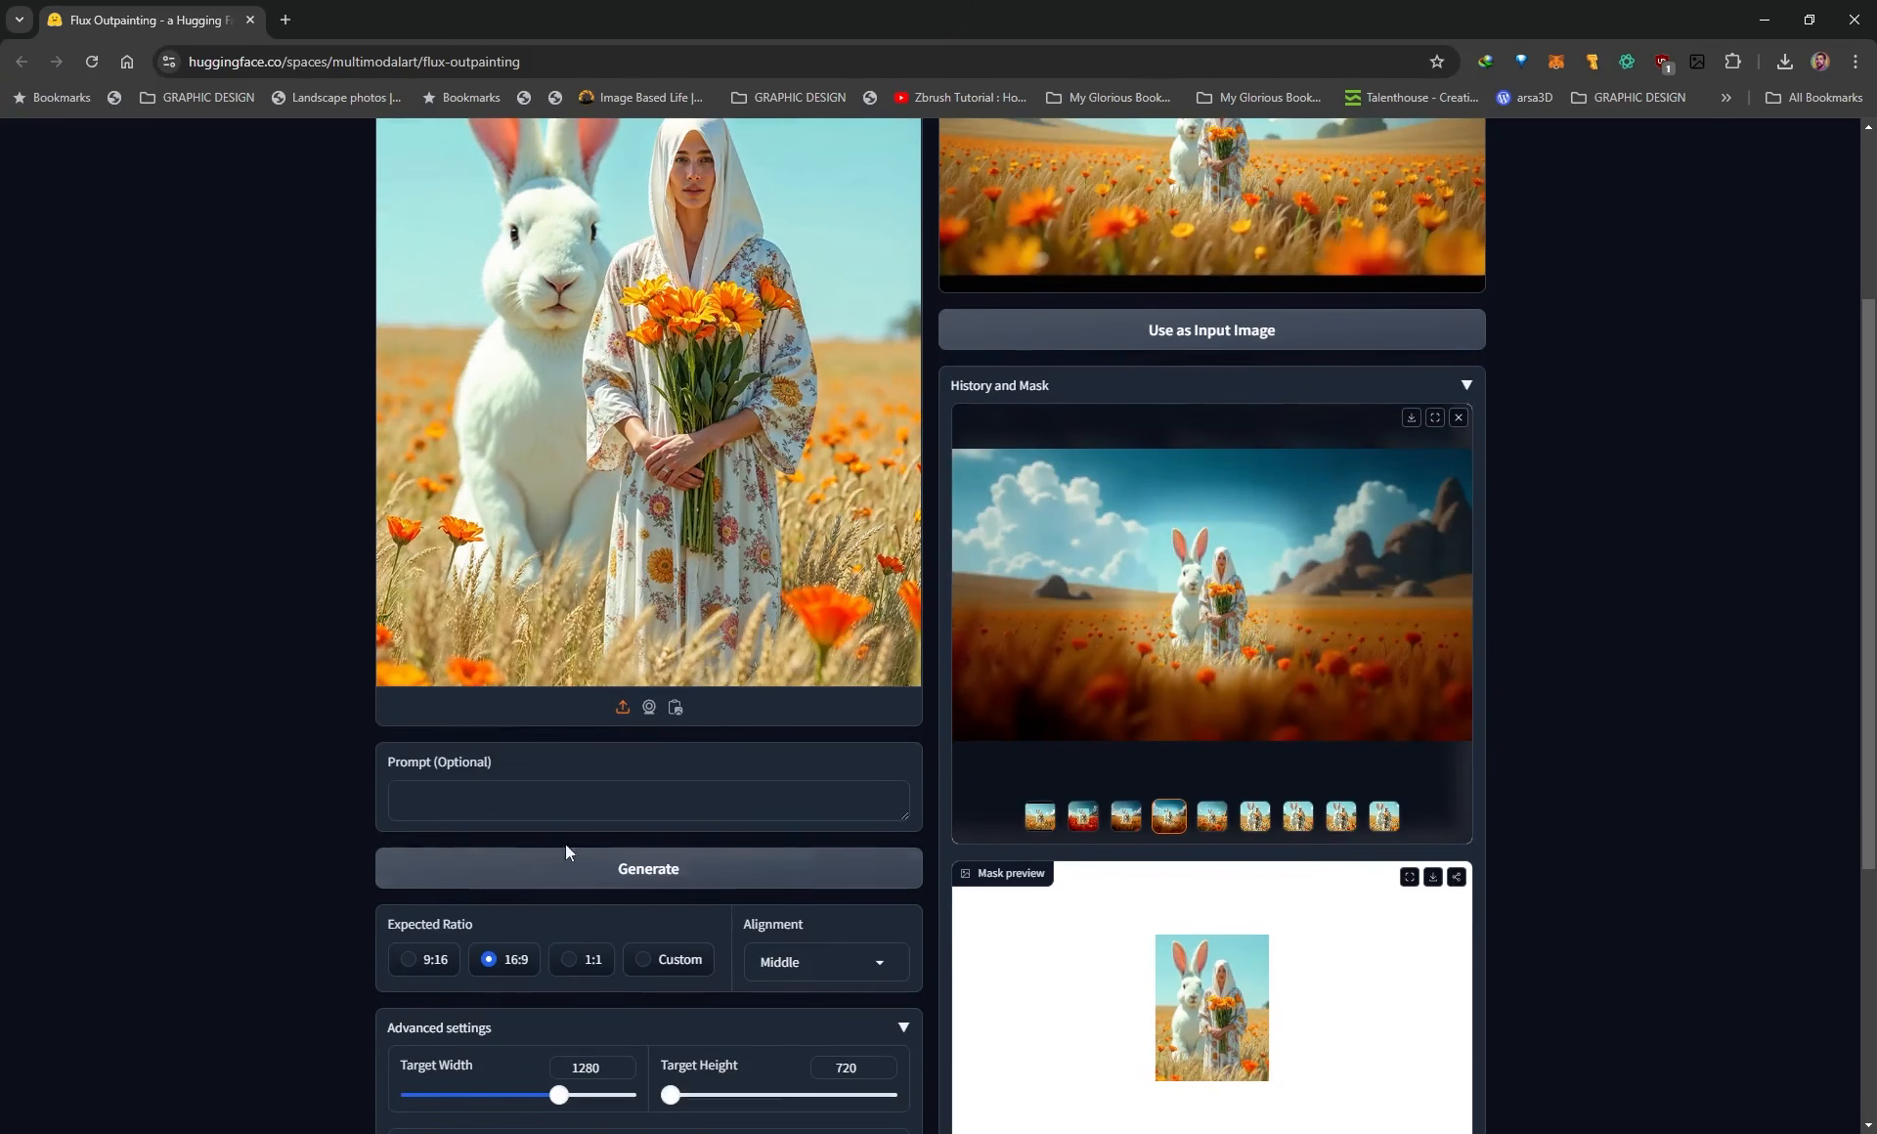
click(1041, 824)
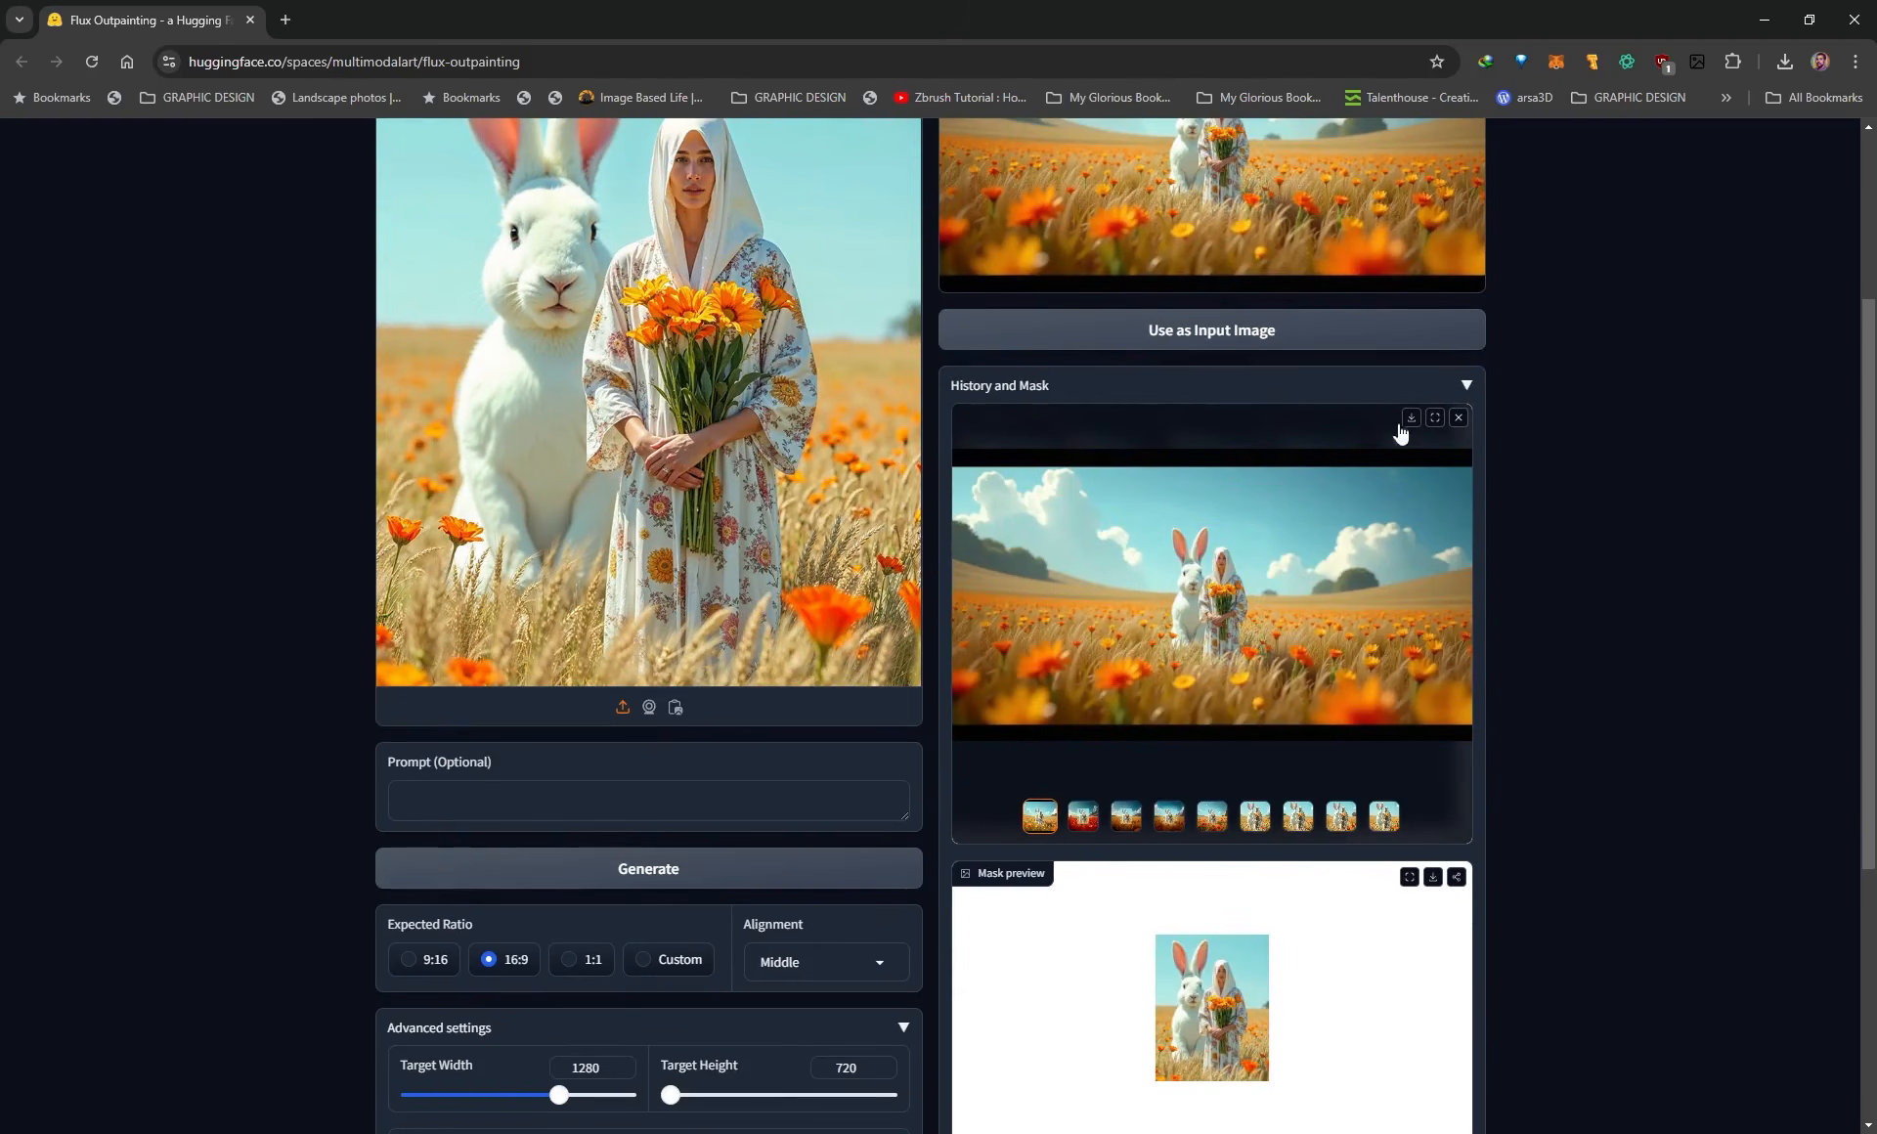
Inspect the 50% input size outpainting in full screen from both the history gallery and the generated image result.
click(1434, 417)
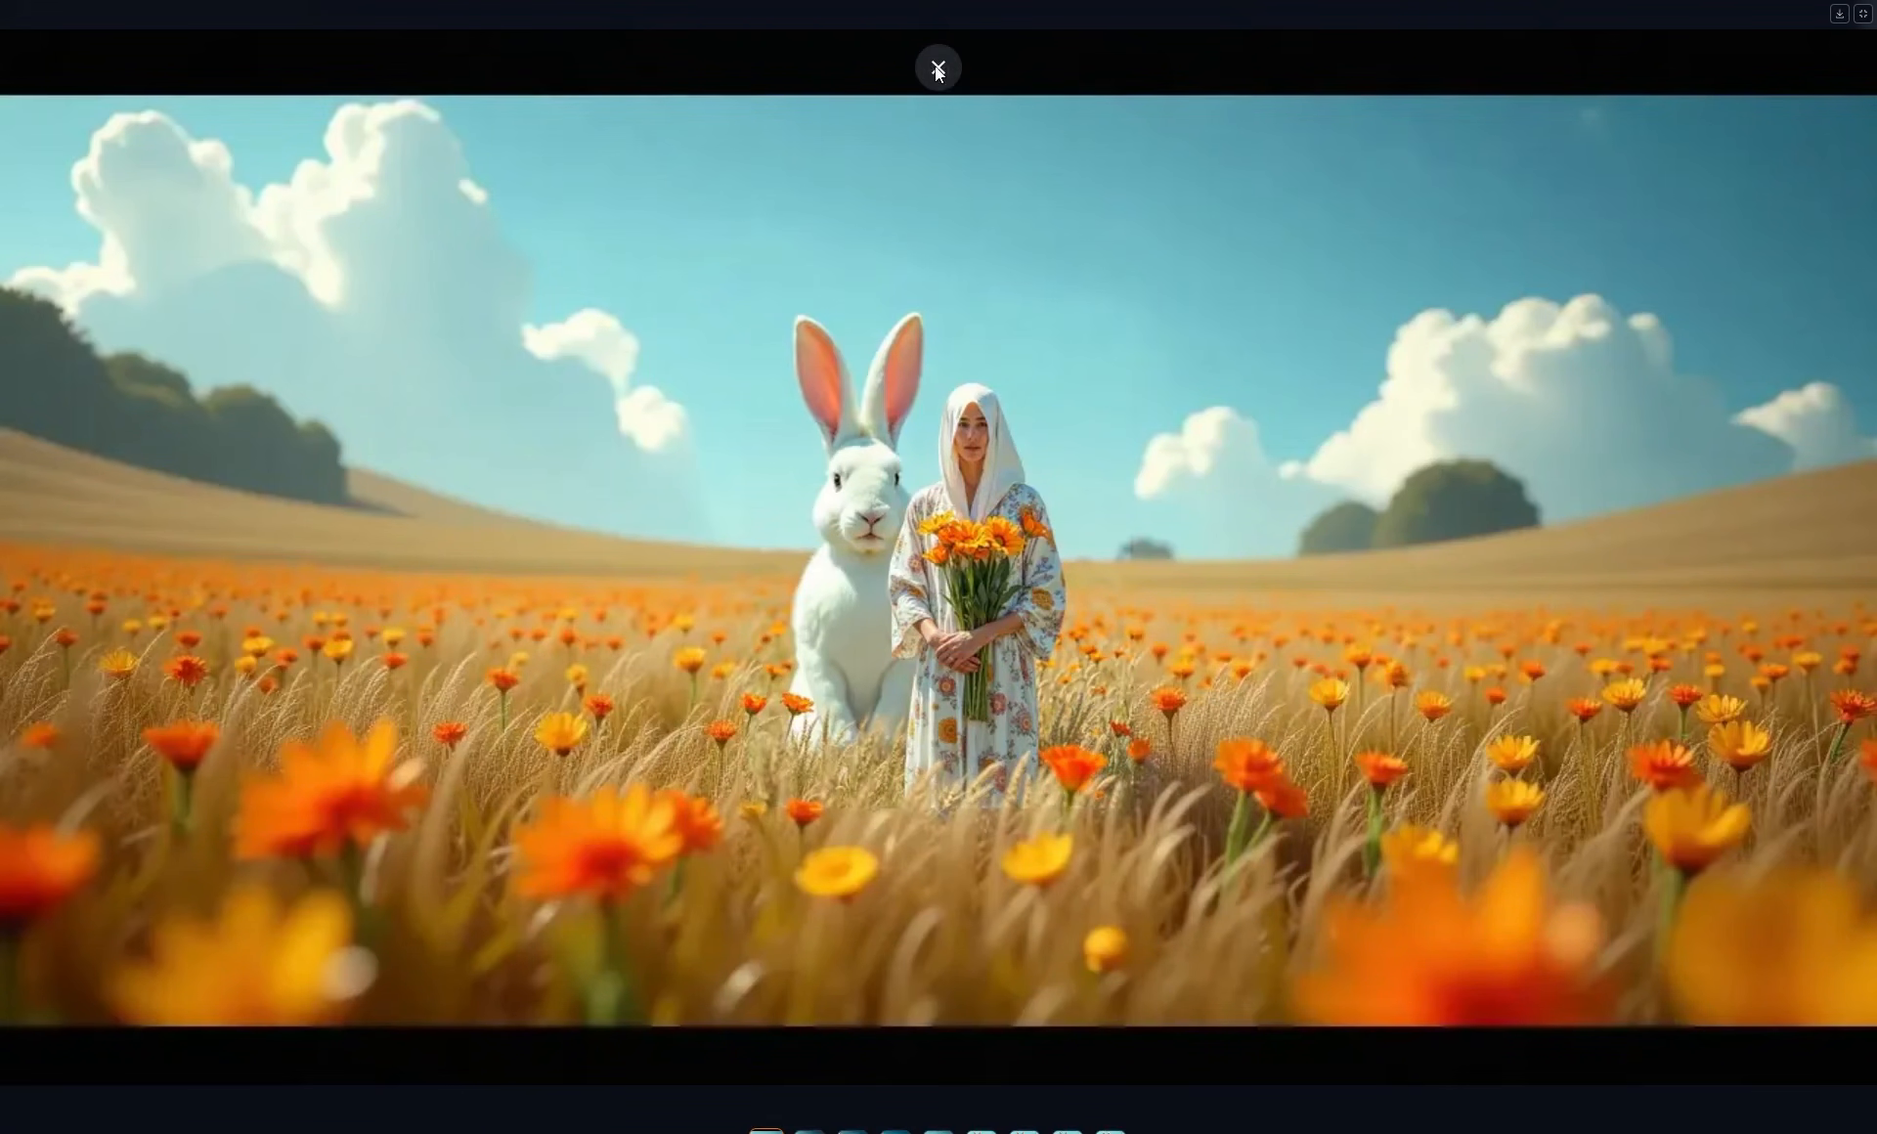
click(937, 67)
scroll(311, 671, down, 5)
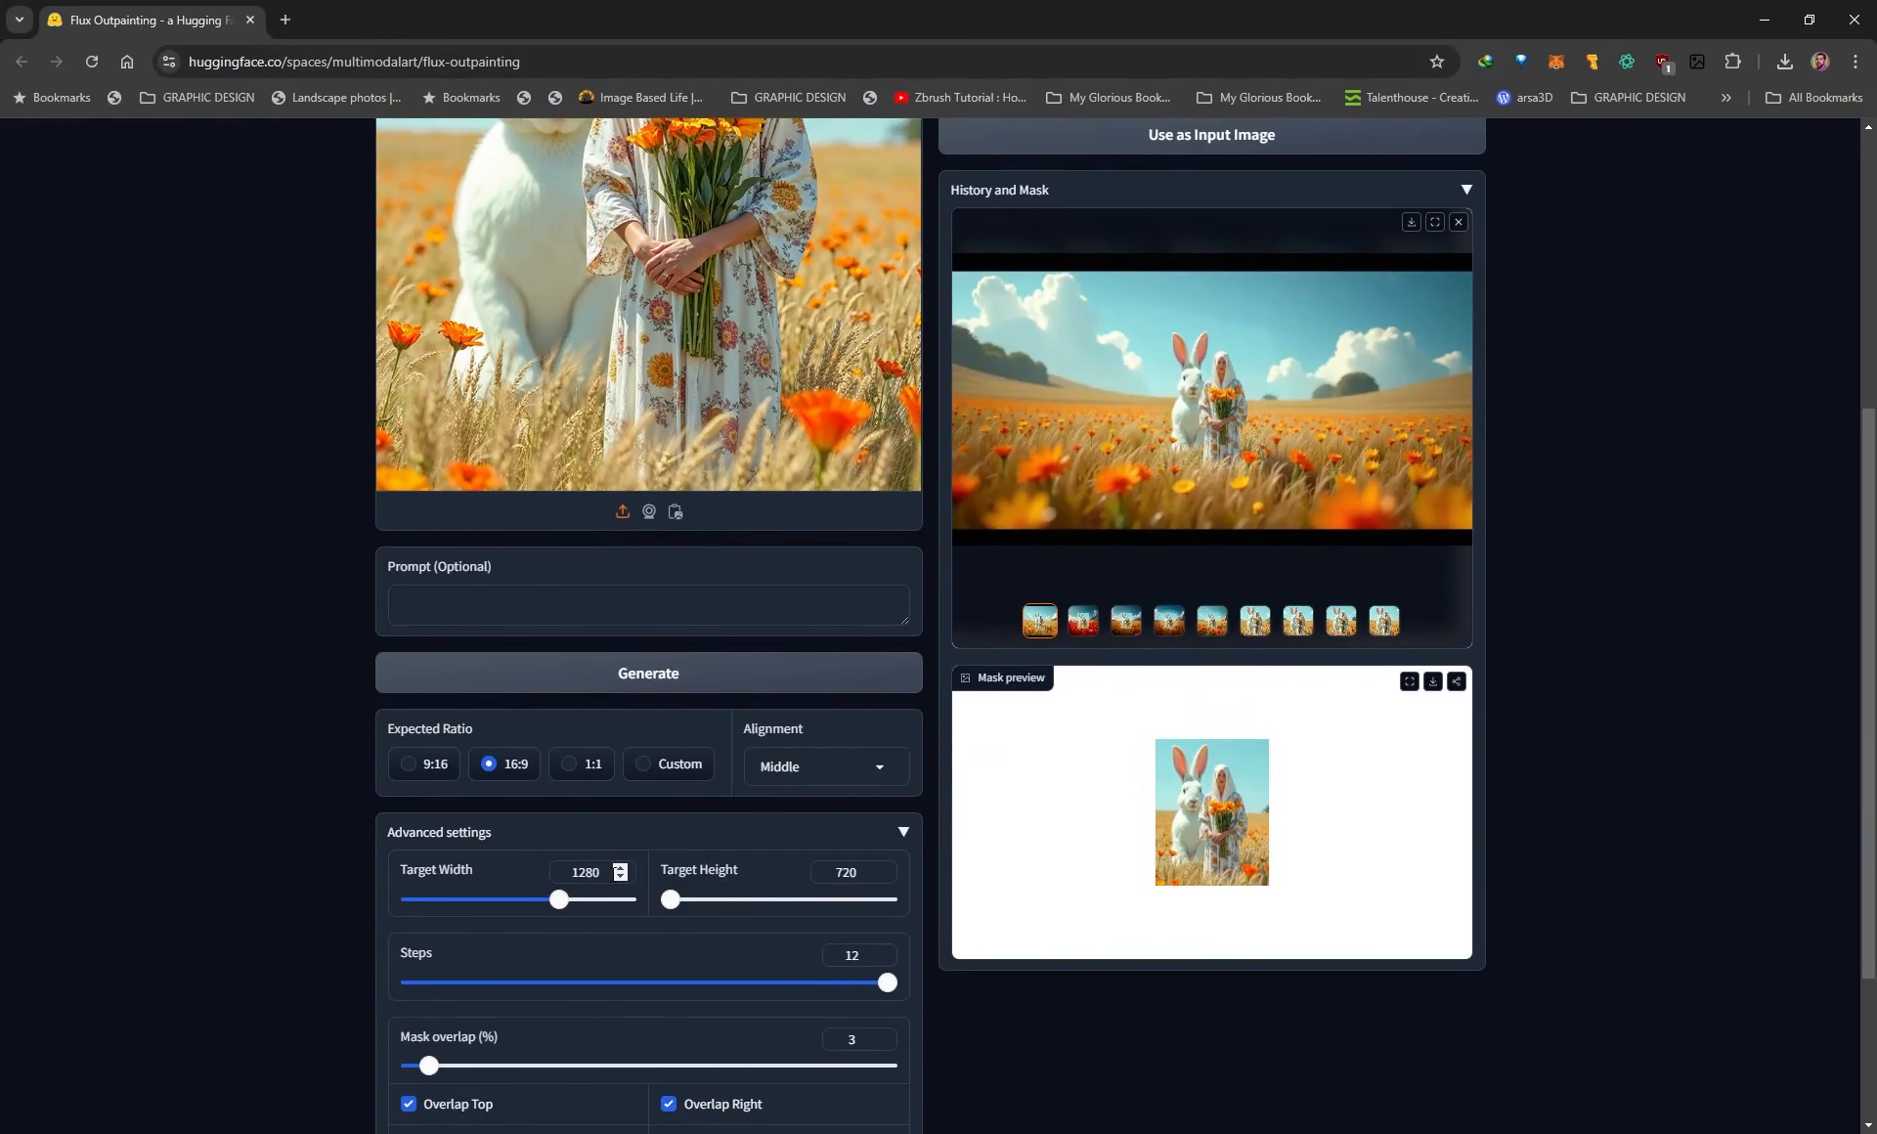
scroll(1750, 540, up, 5)
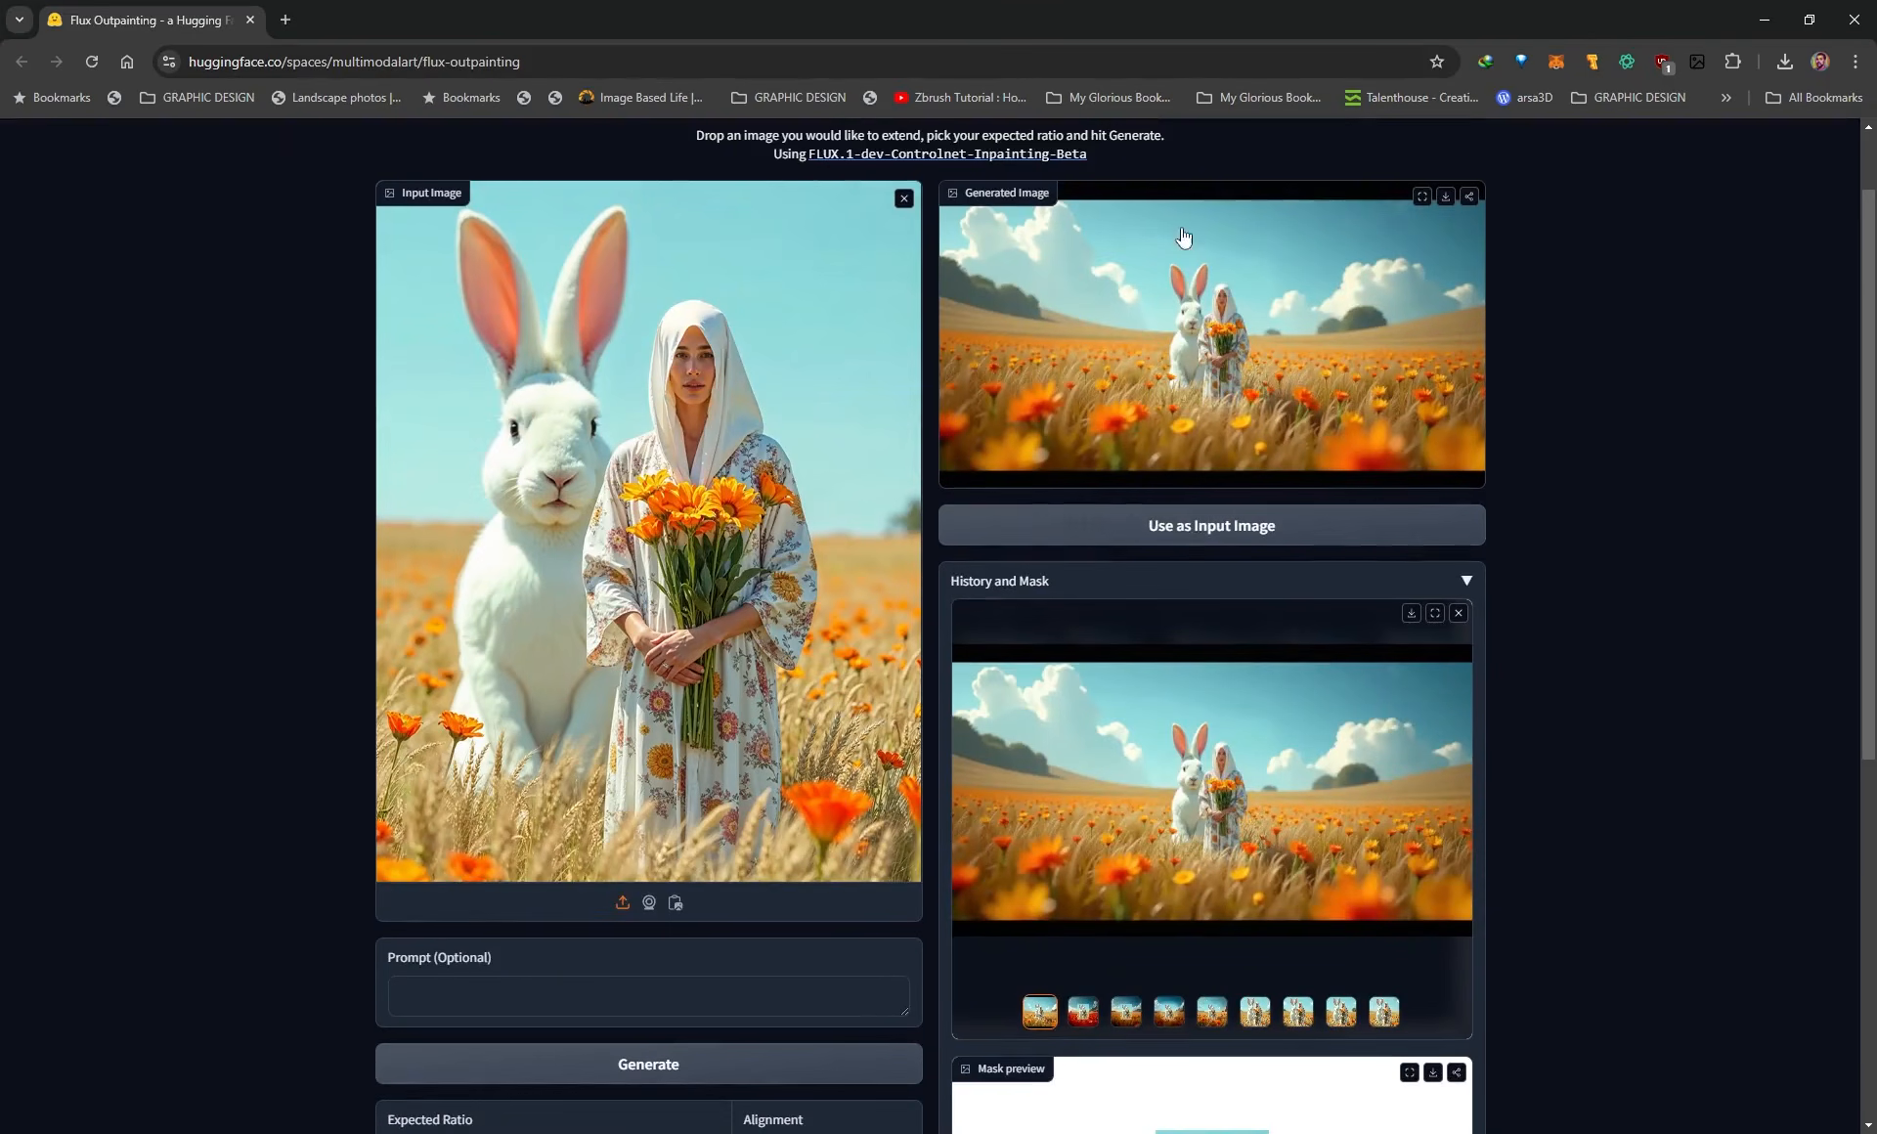
click(1434, 199)
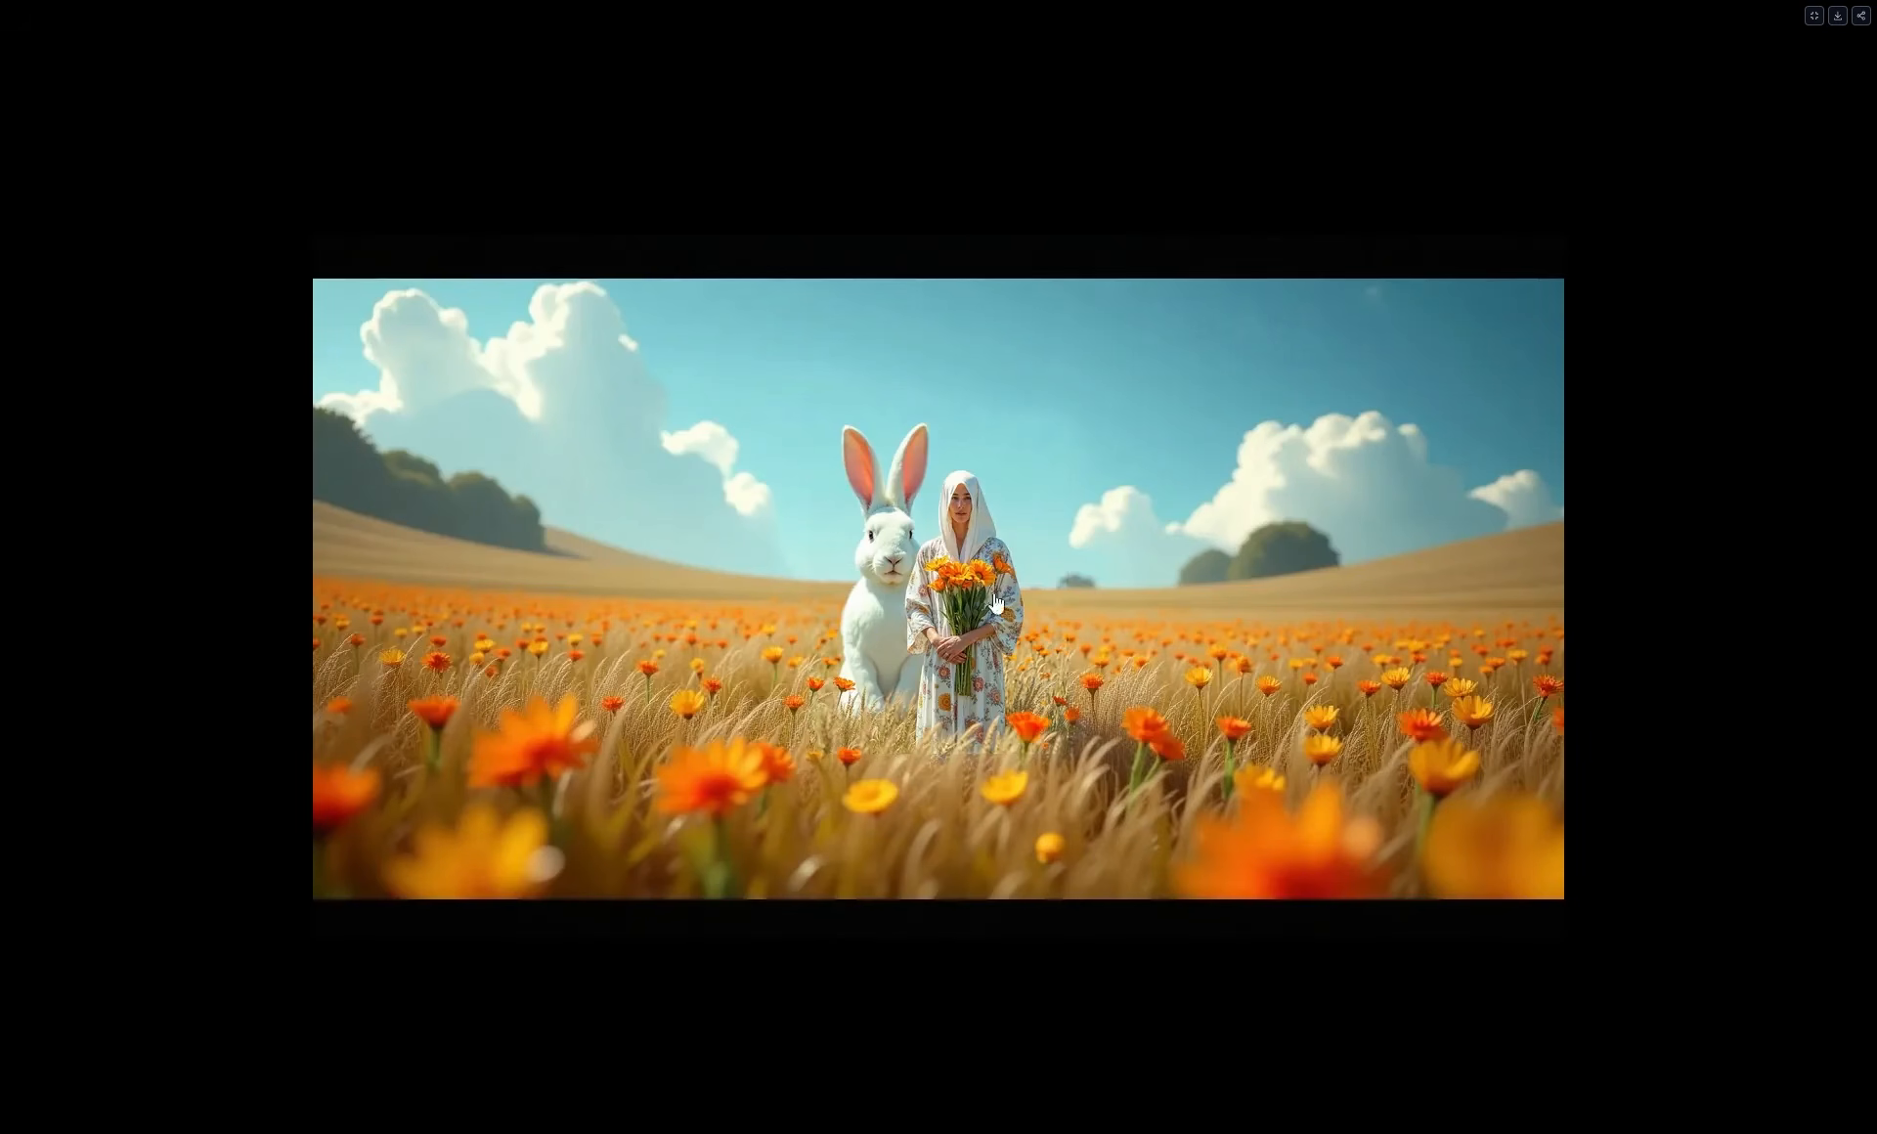
click(1813, 16)
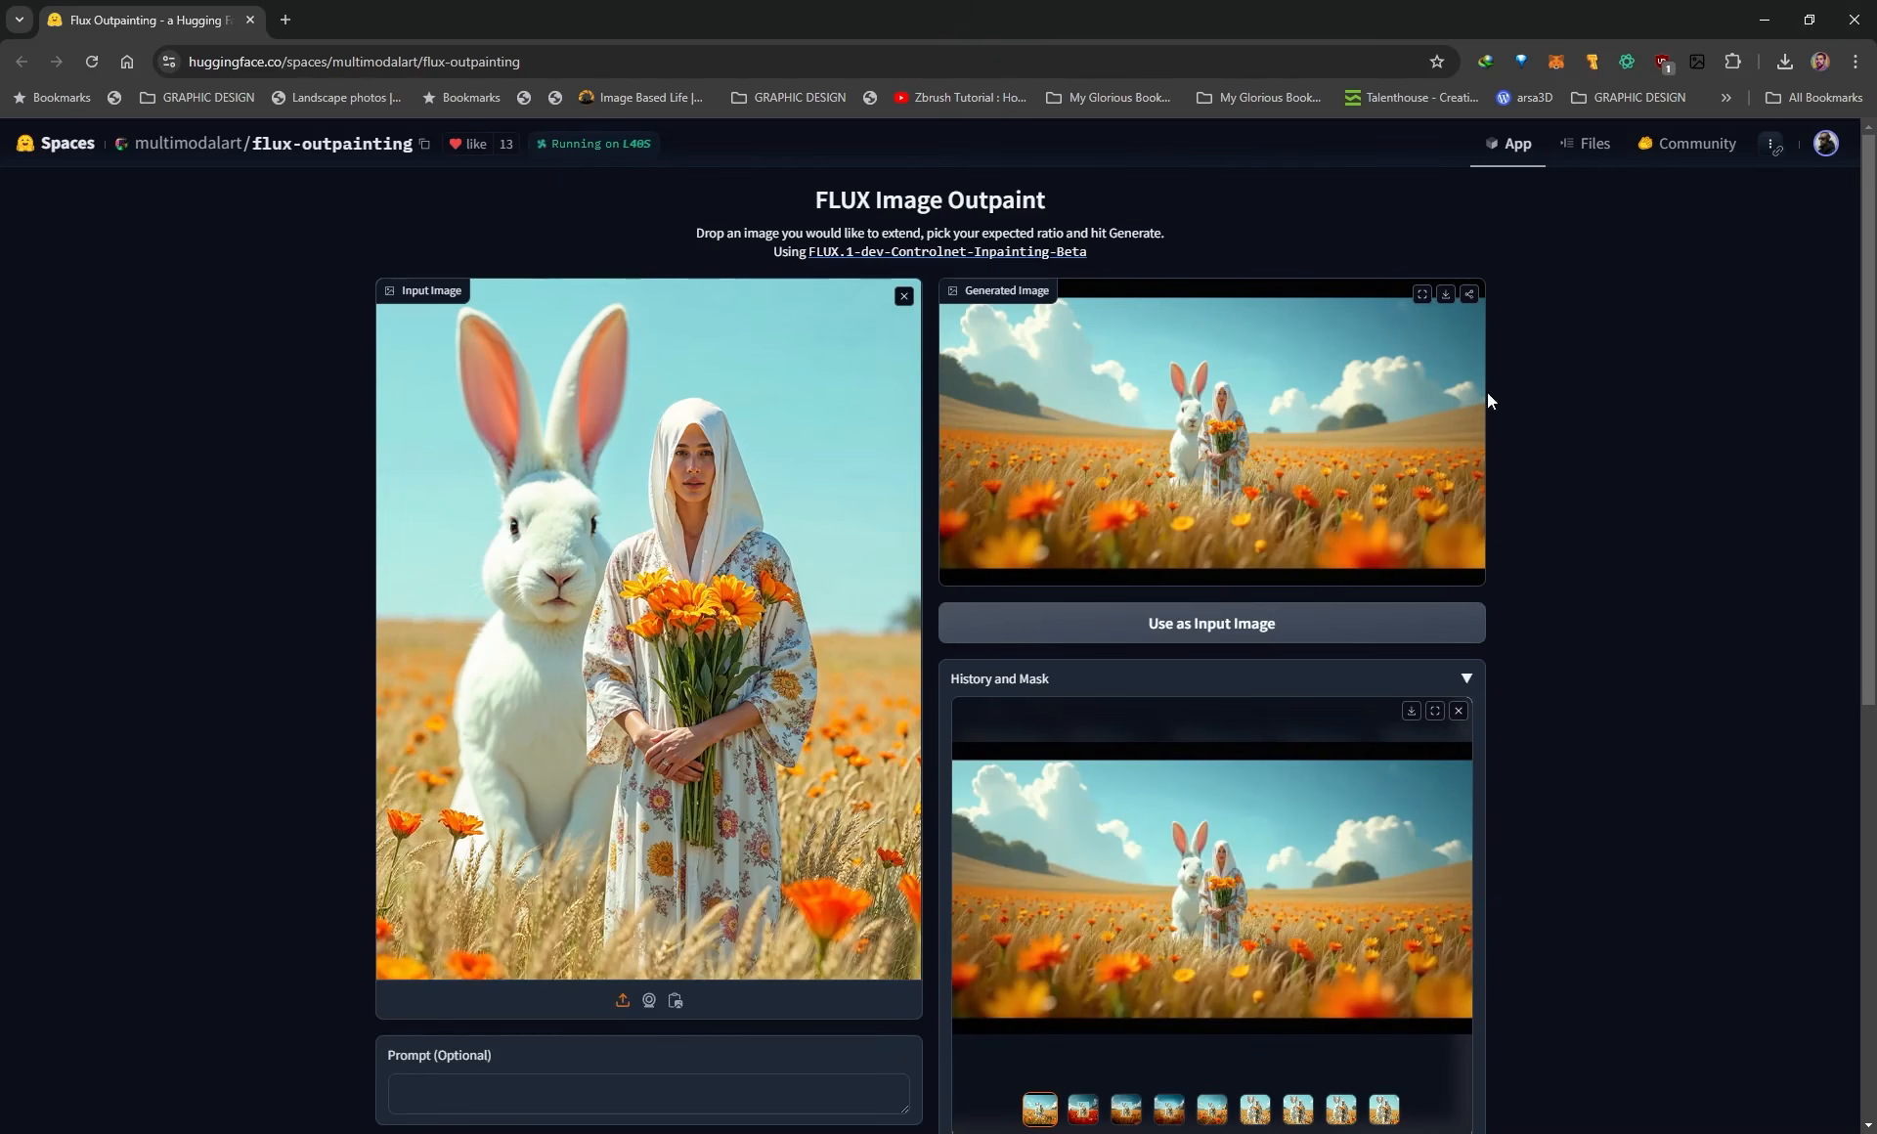
Set the mask overlap to 5% in the advanced settings.
scroll(1482, 396, down, 1)
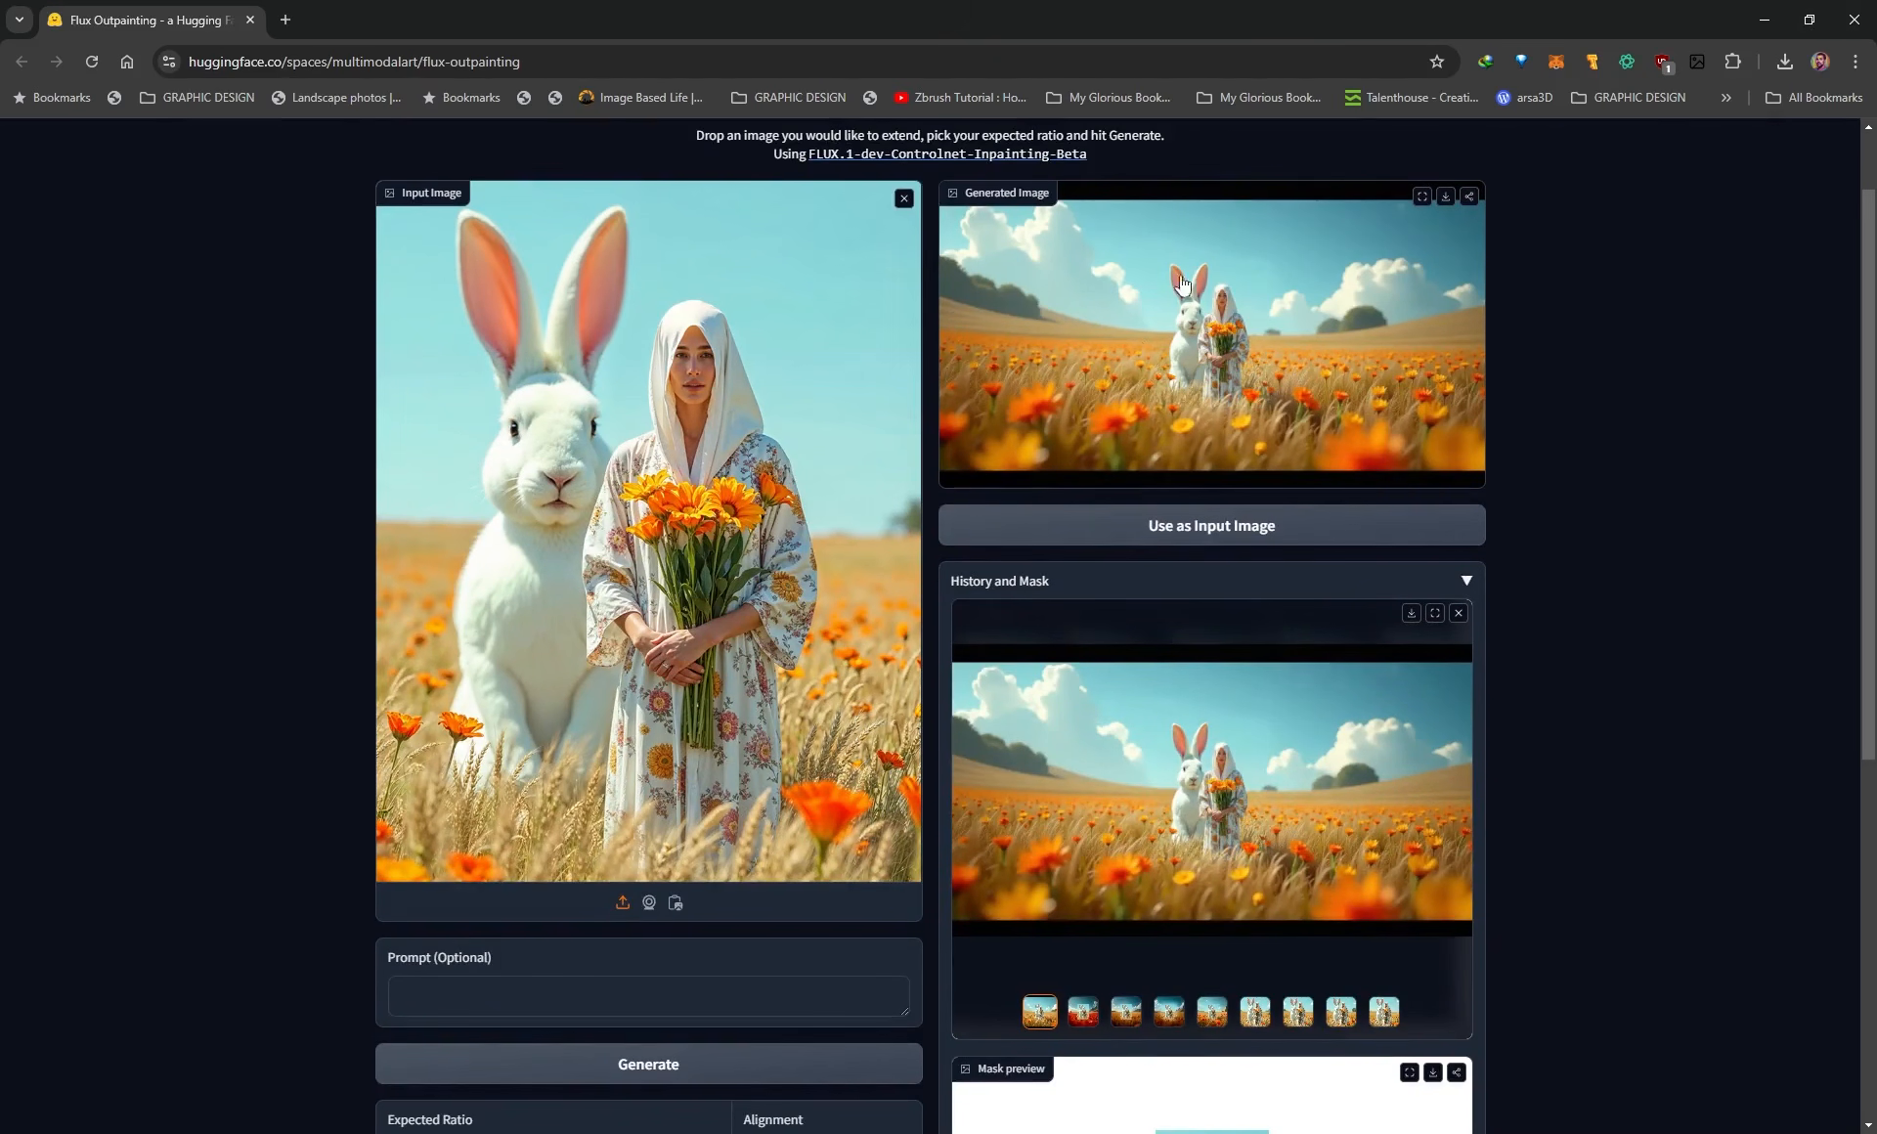
scroll(1342, 198, down, 1)
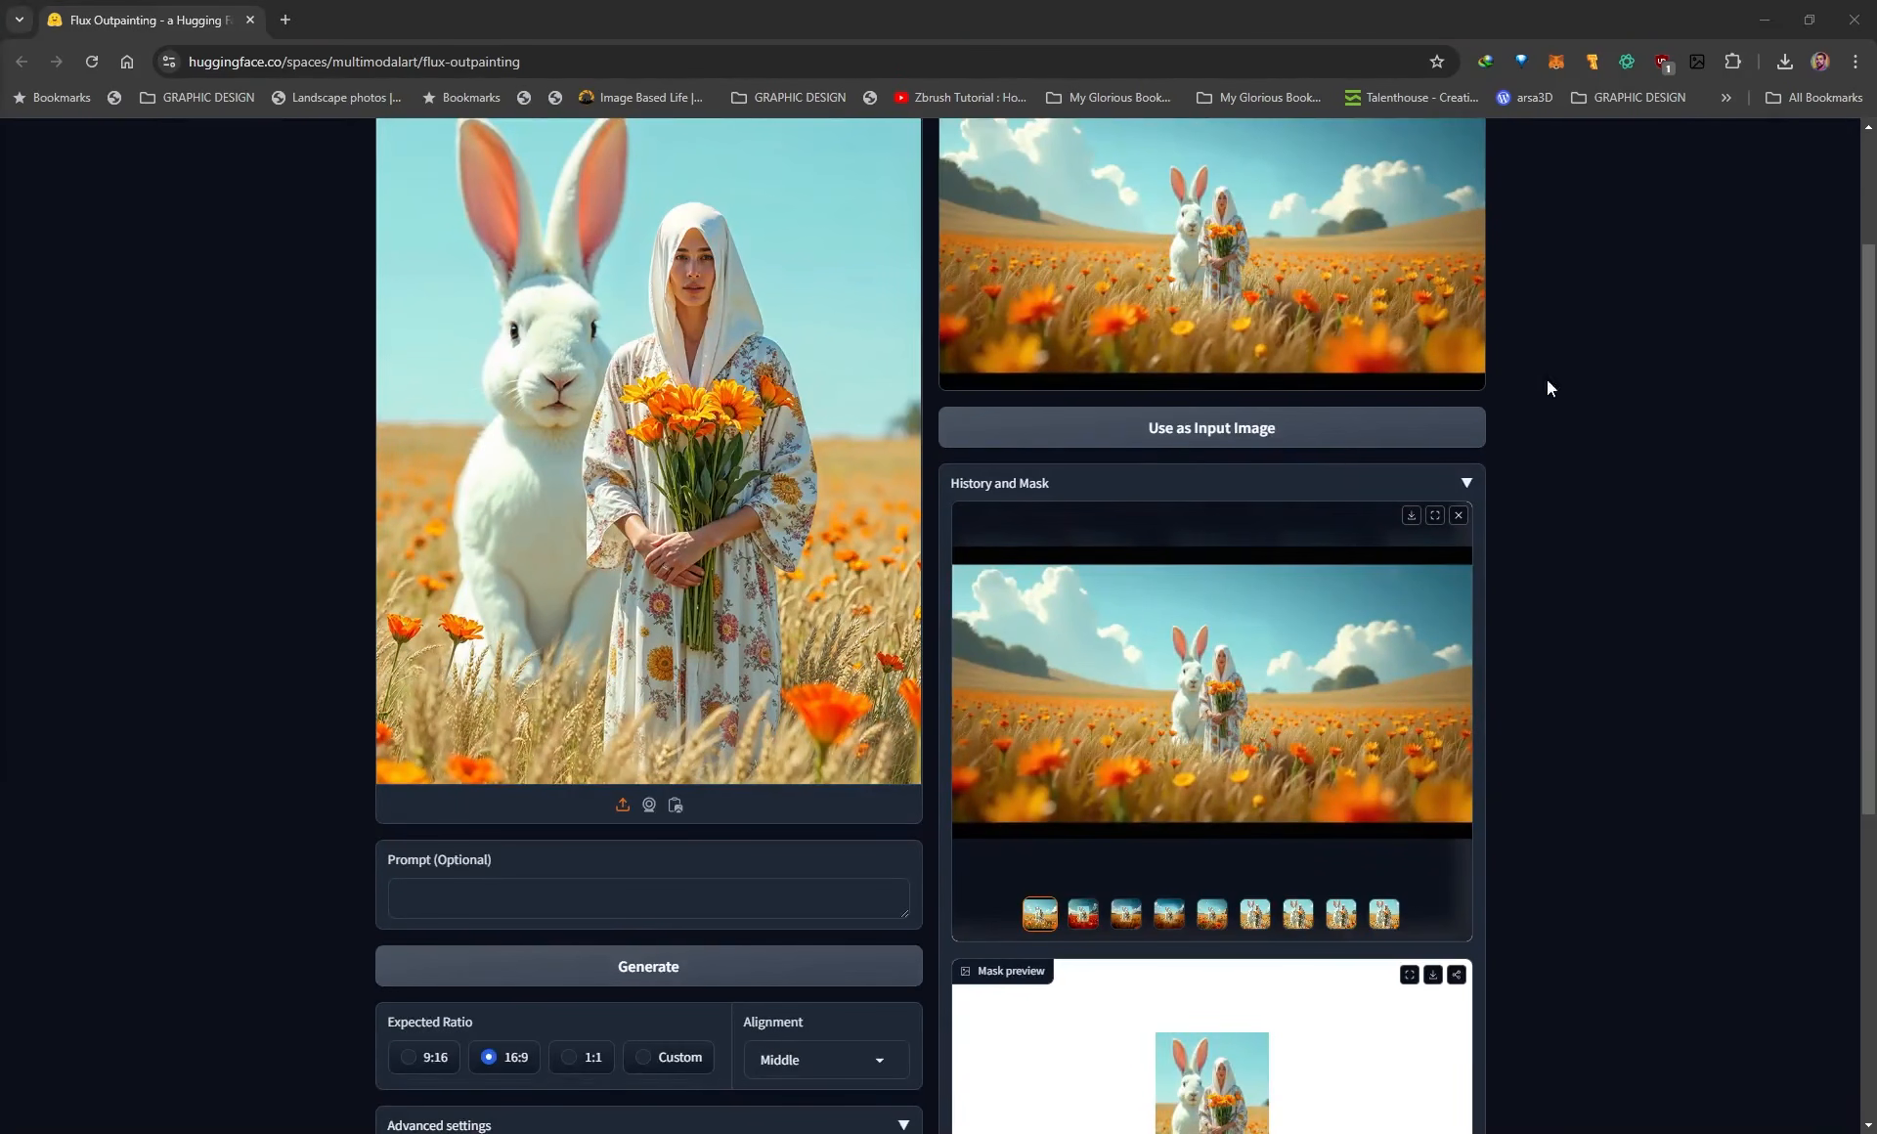
scroll(1588, 489, down, 5)
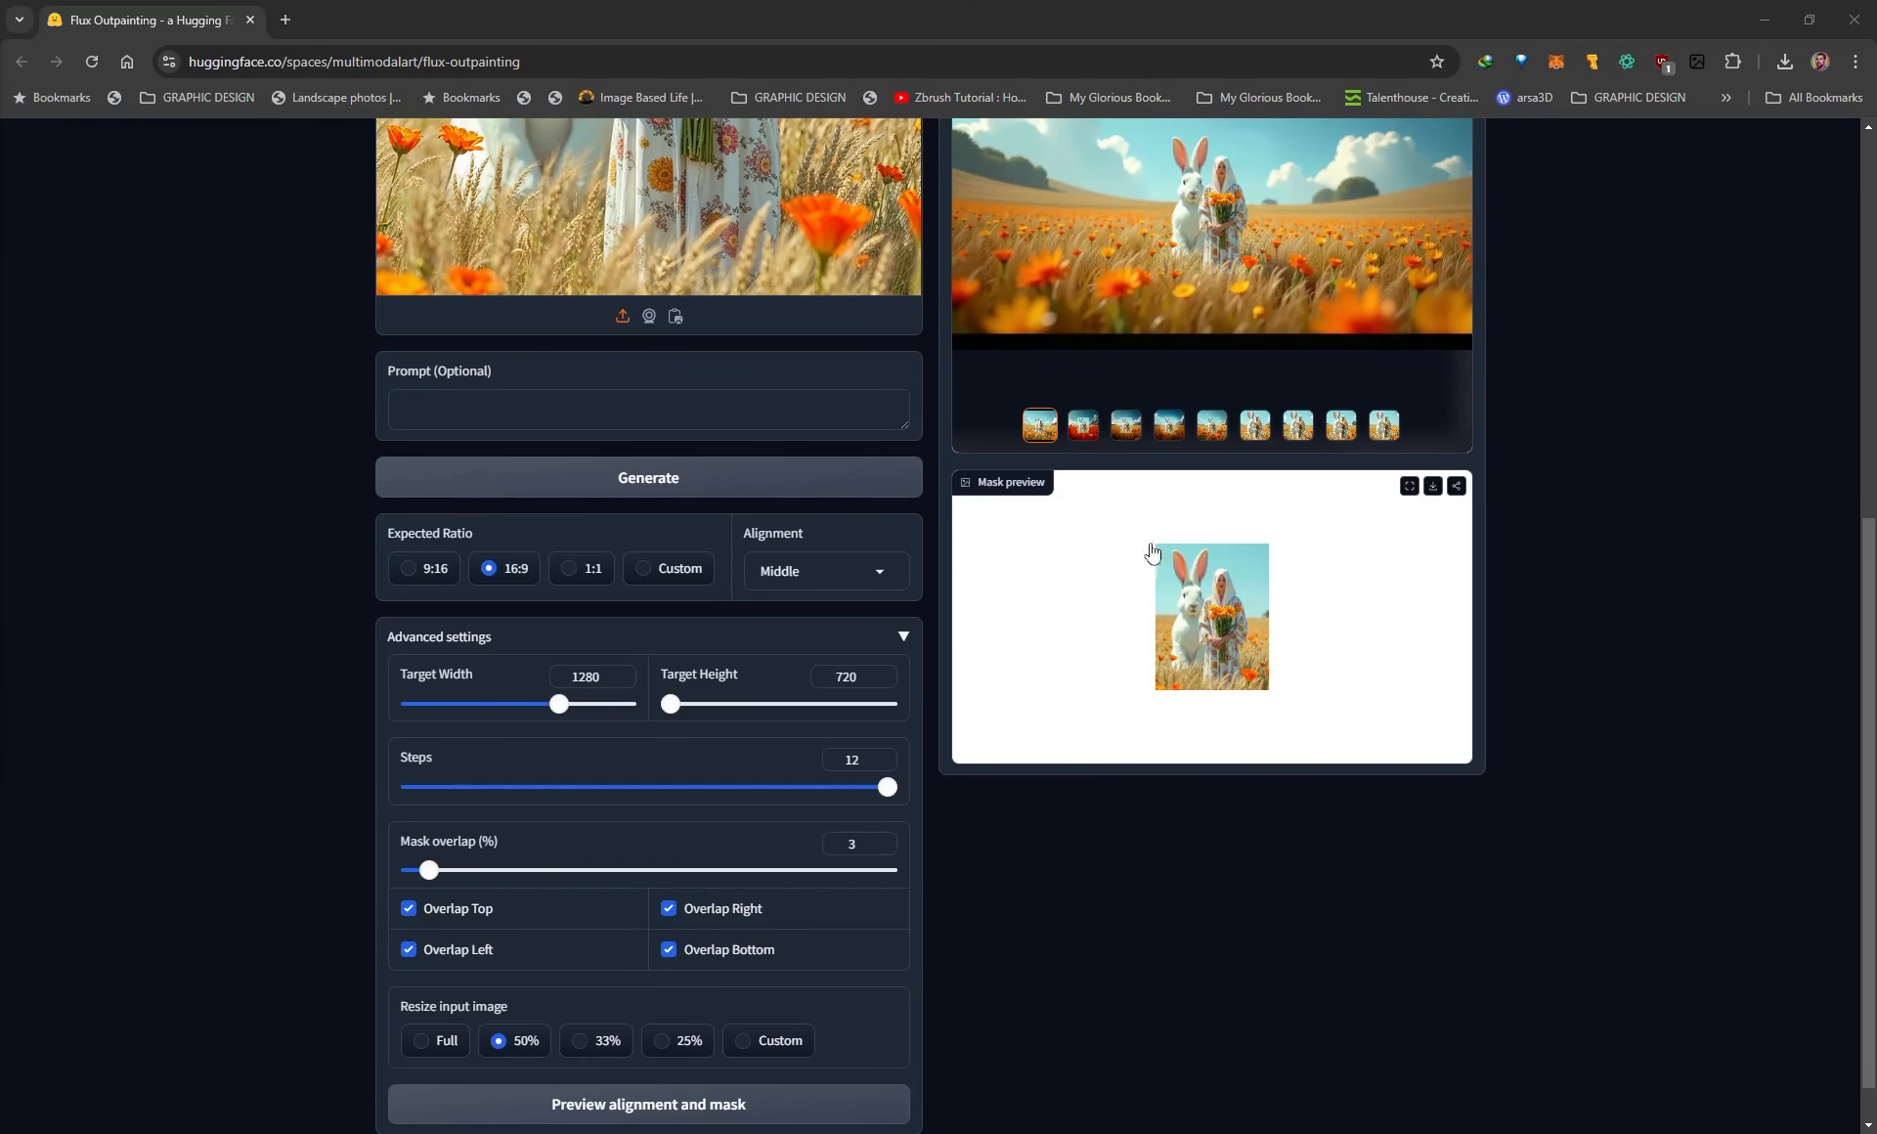
mouse_move(426, 873)
mouse_down()
mouse_move(471, 873)
mouse_move(451, 877)
mouse_up()
scroll(1141, 969, down, 1)
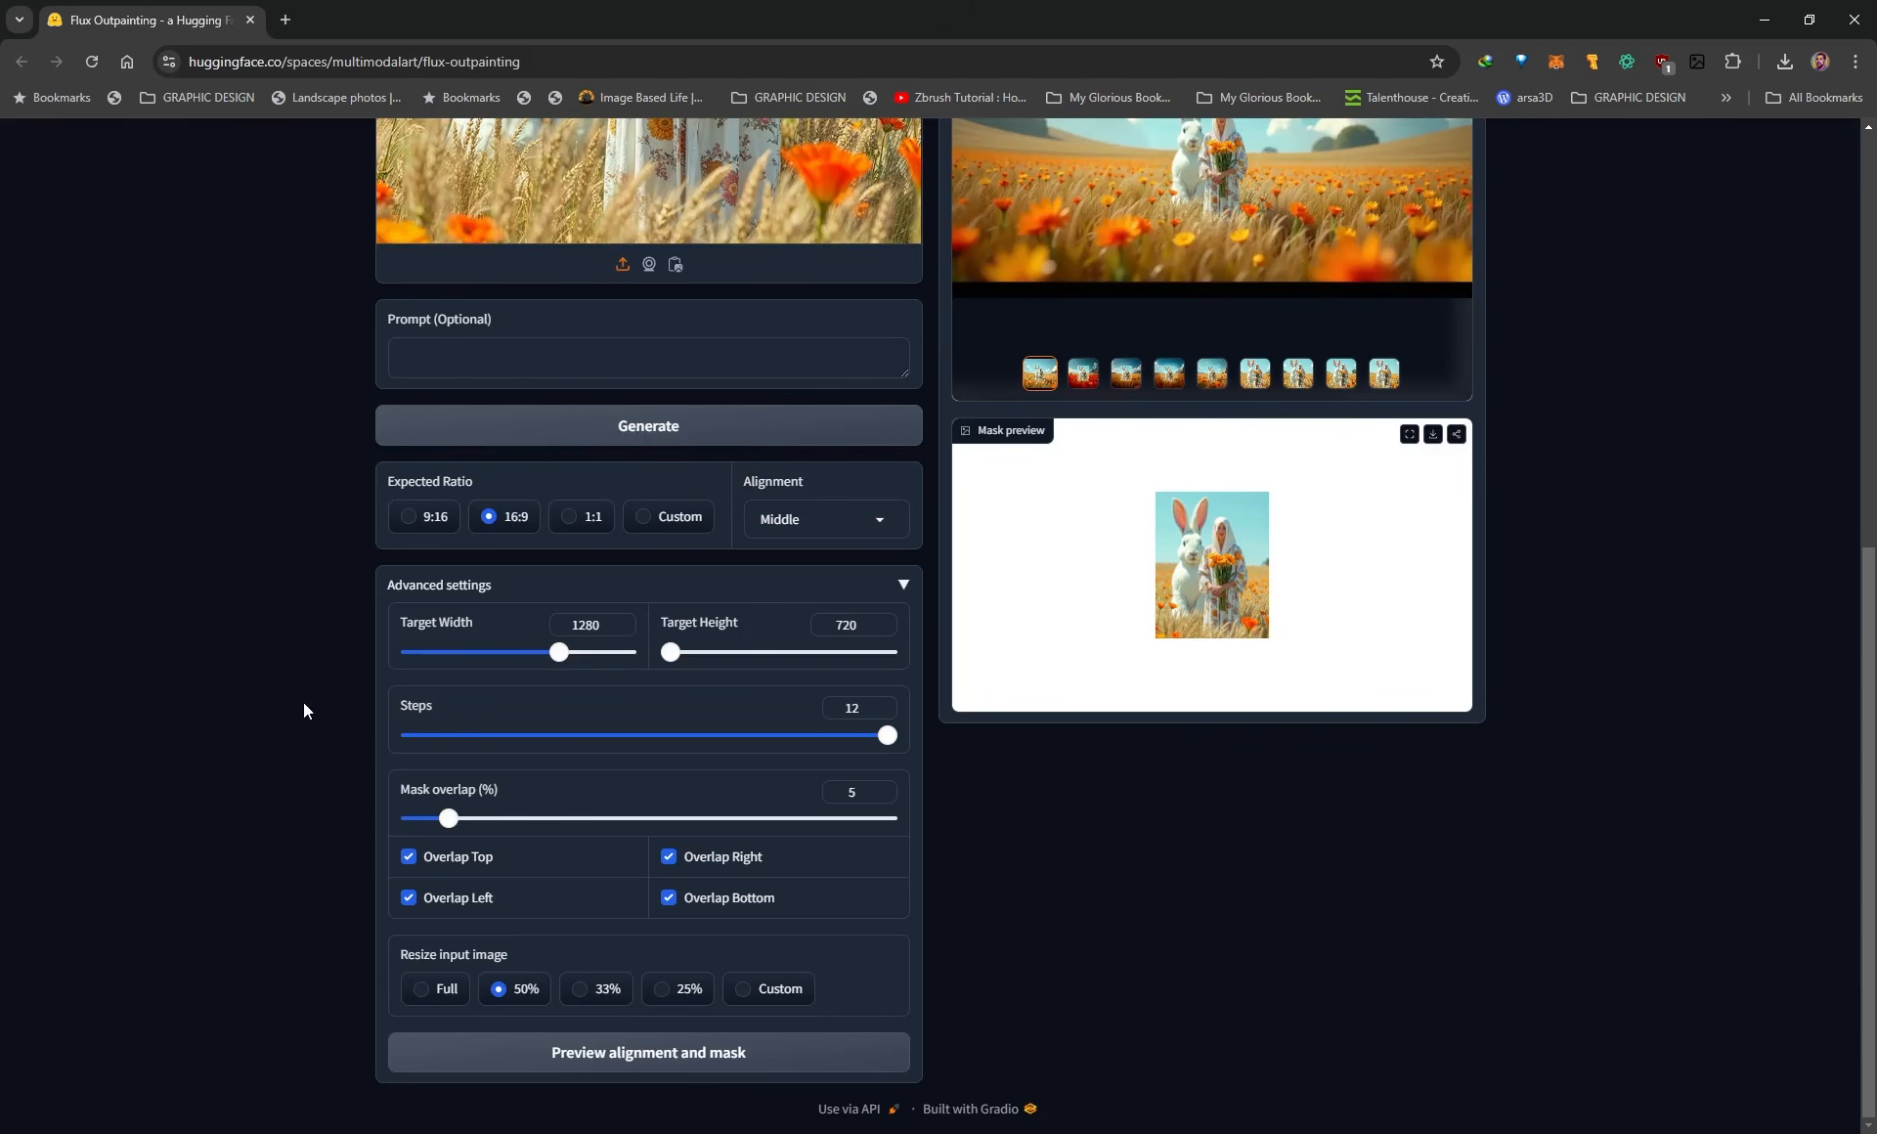
Use an outpainted variant from the history gallery as the new input image.
scroll(293, 699, up, 2)
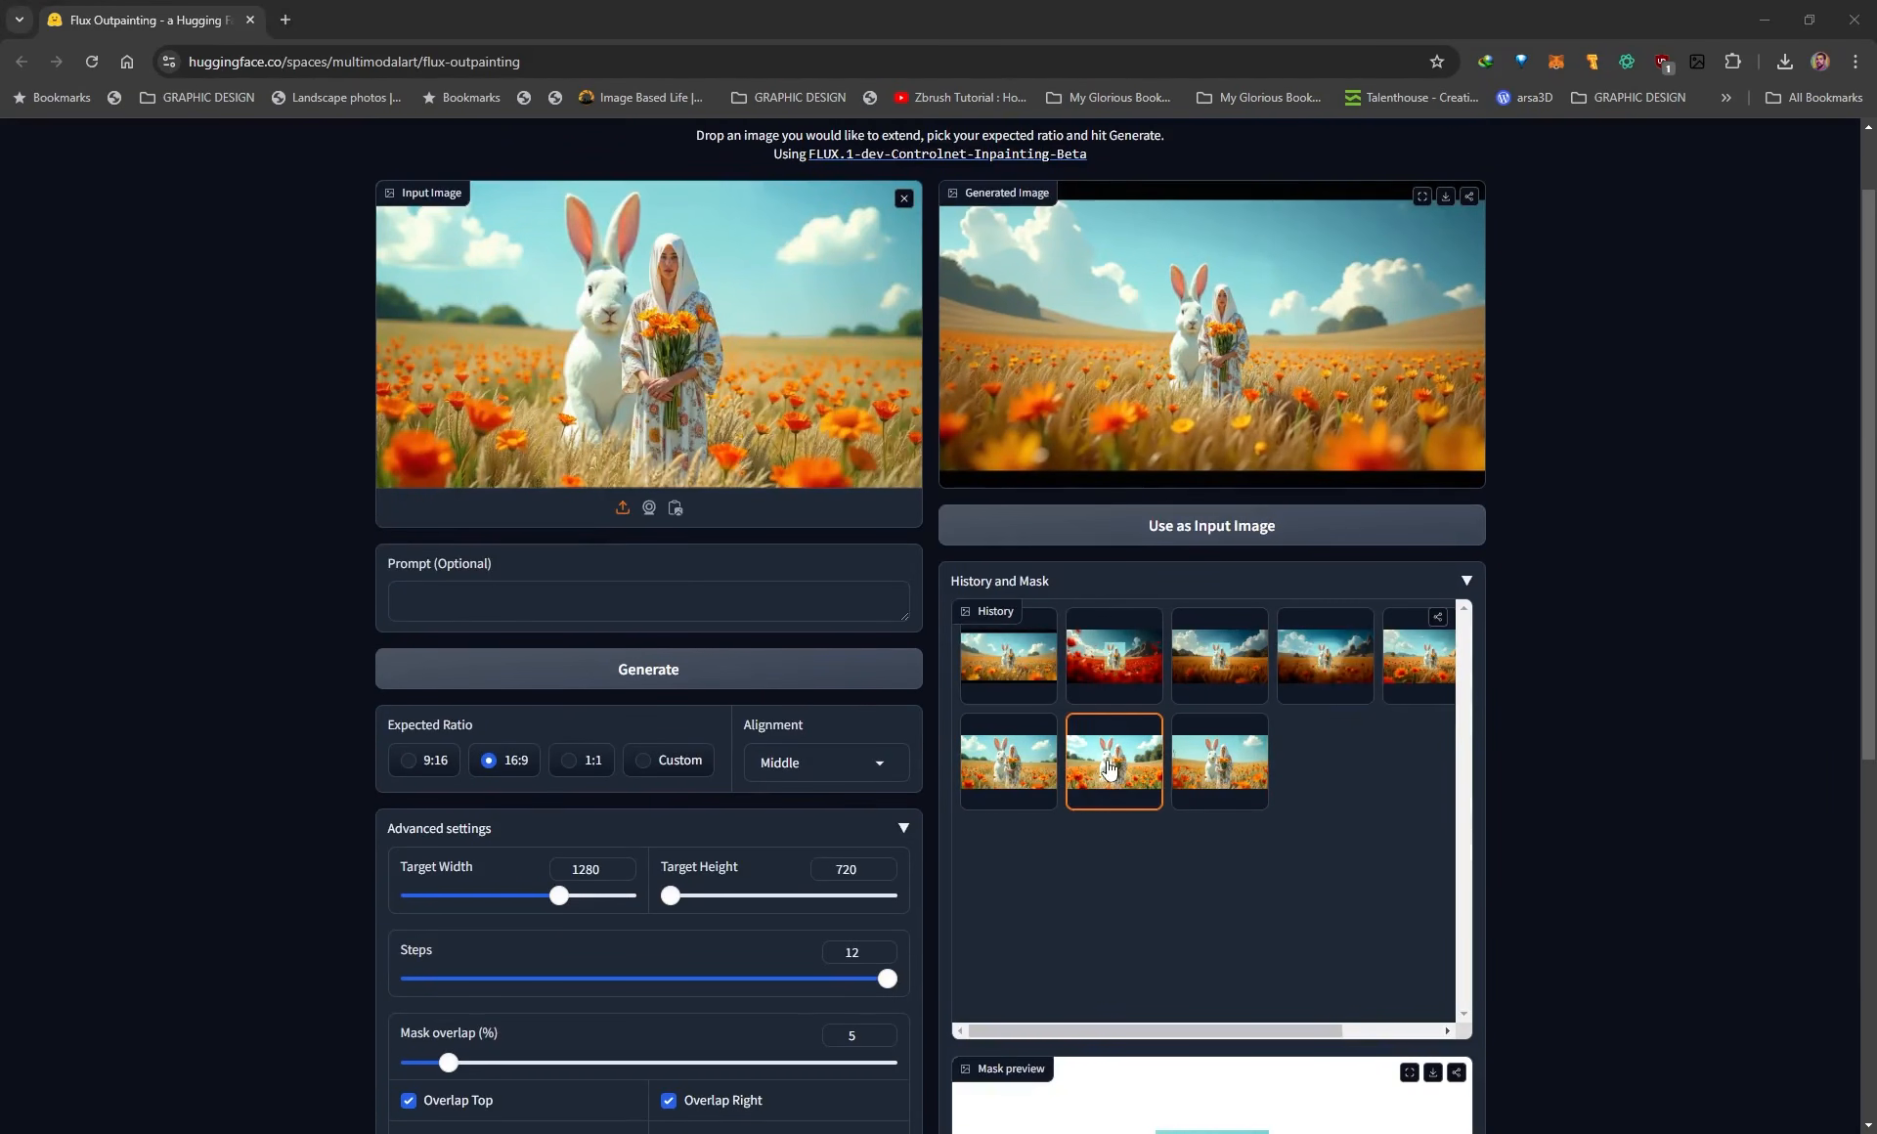
click(996, 788)
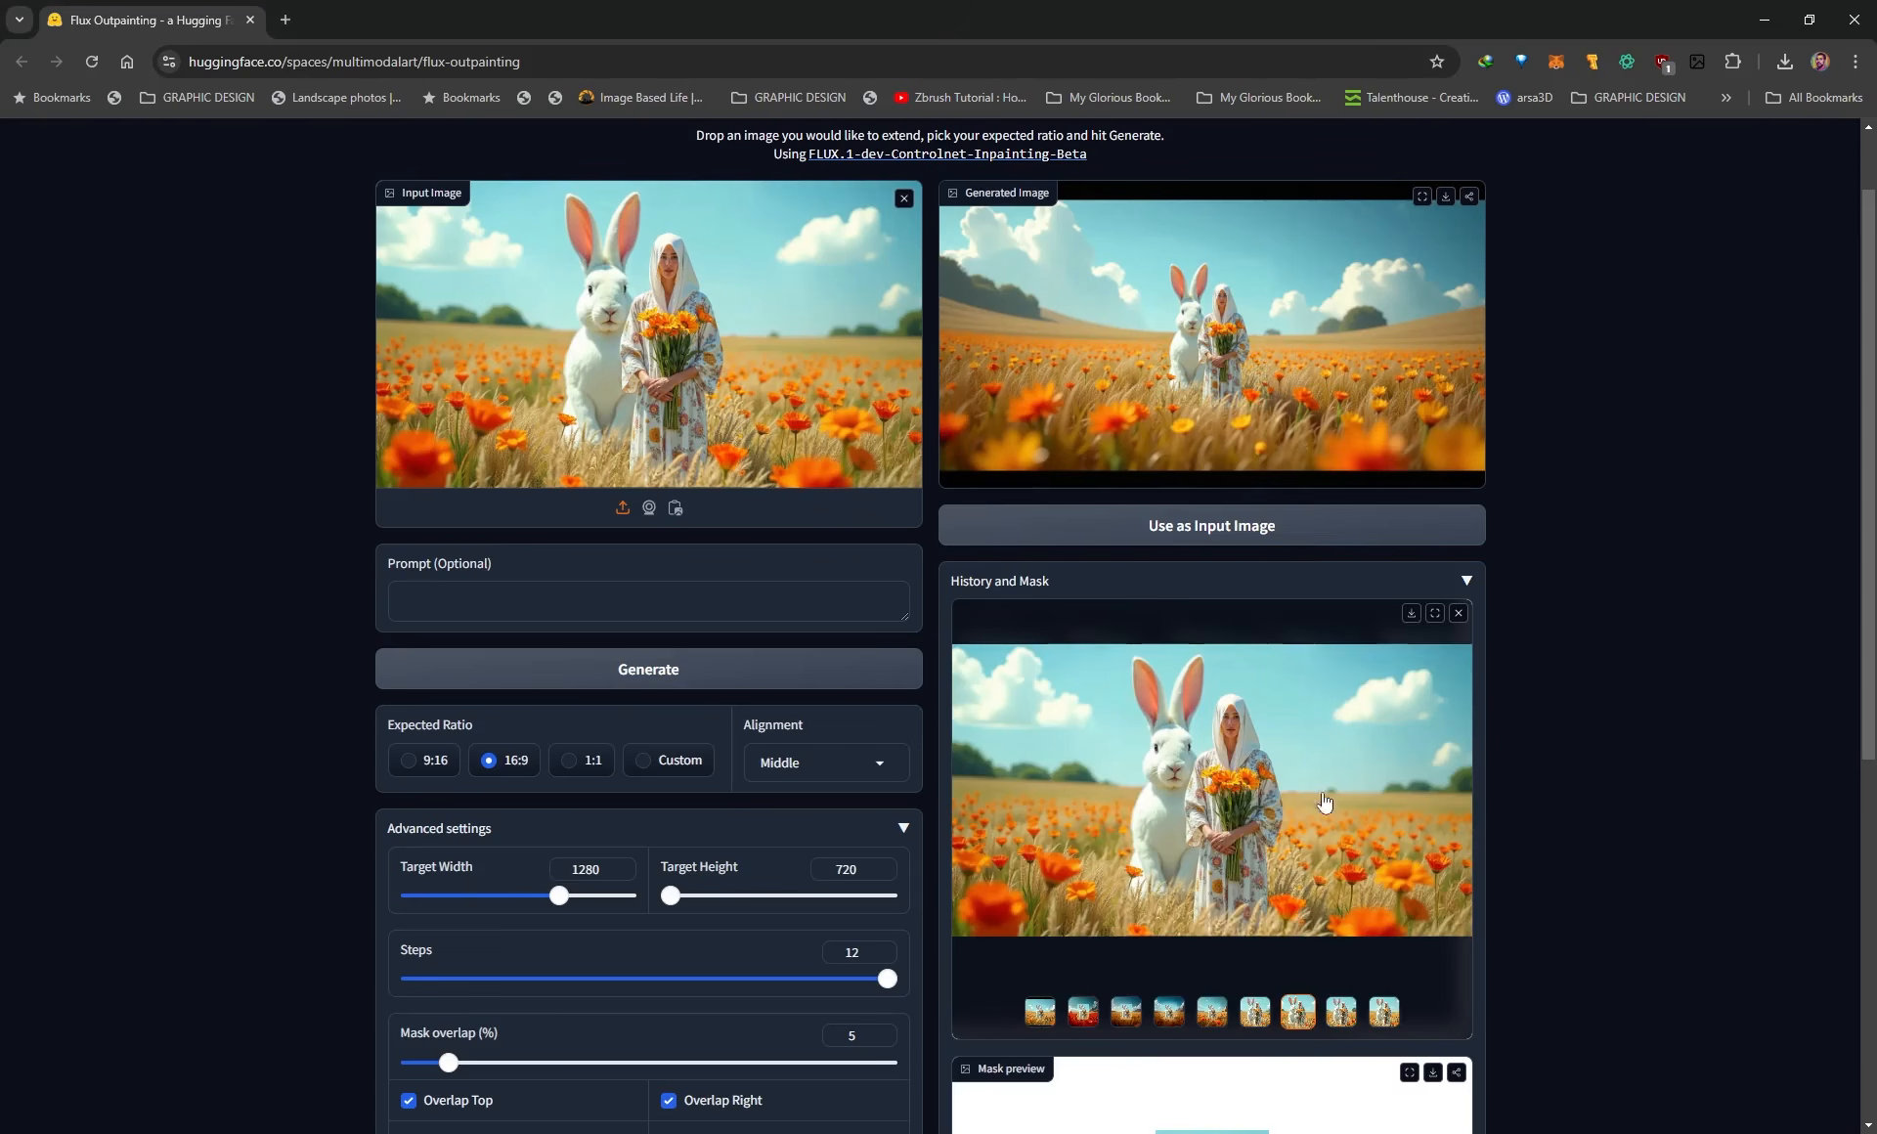
drag(1181, 751, 651, 327)
scroll(260, 477, down, 1)
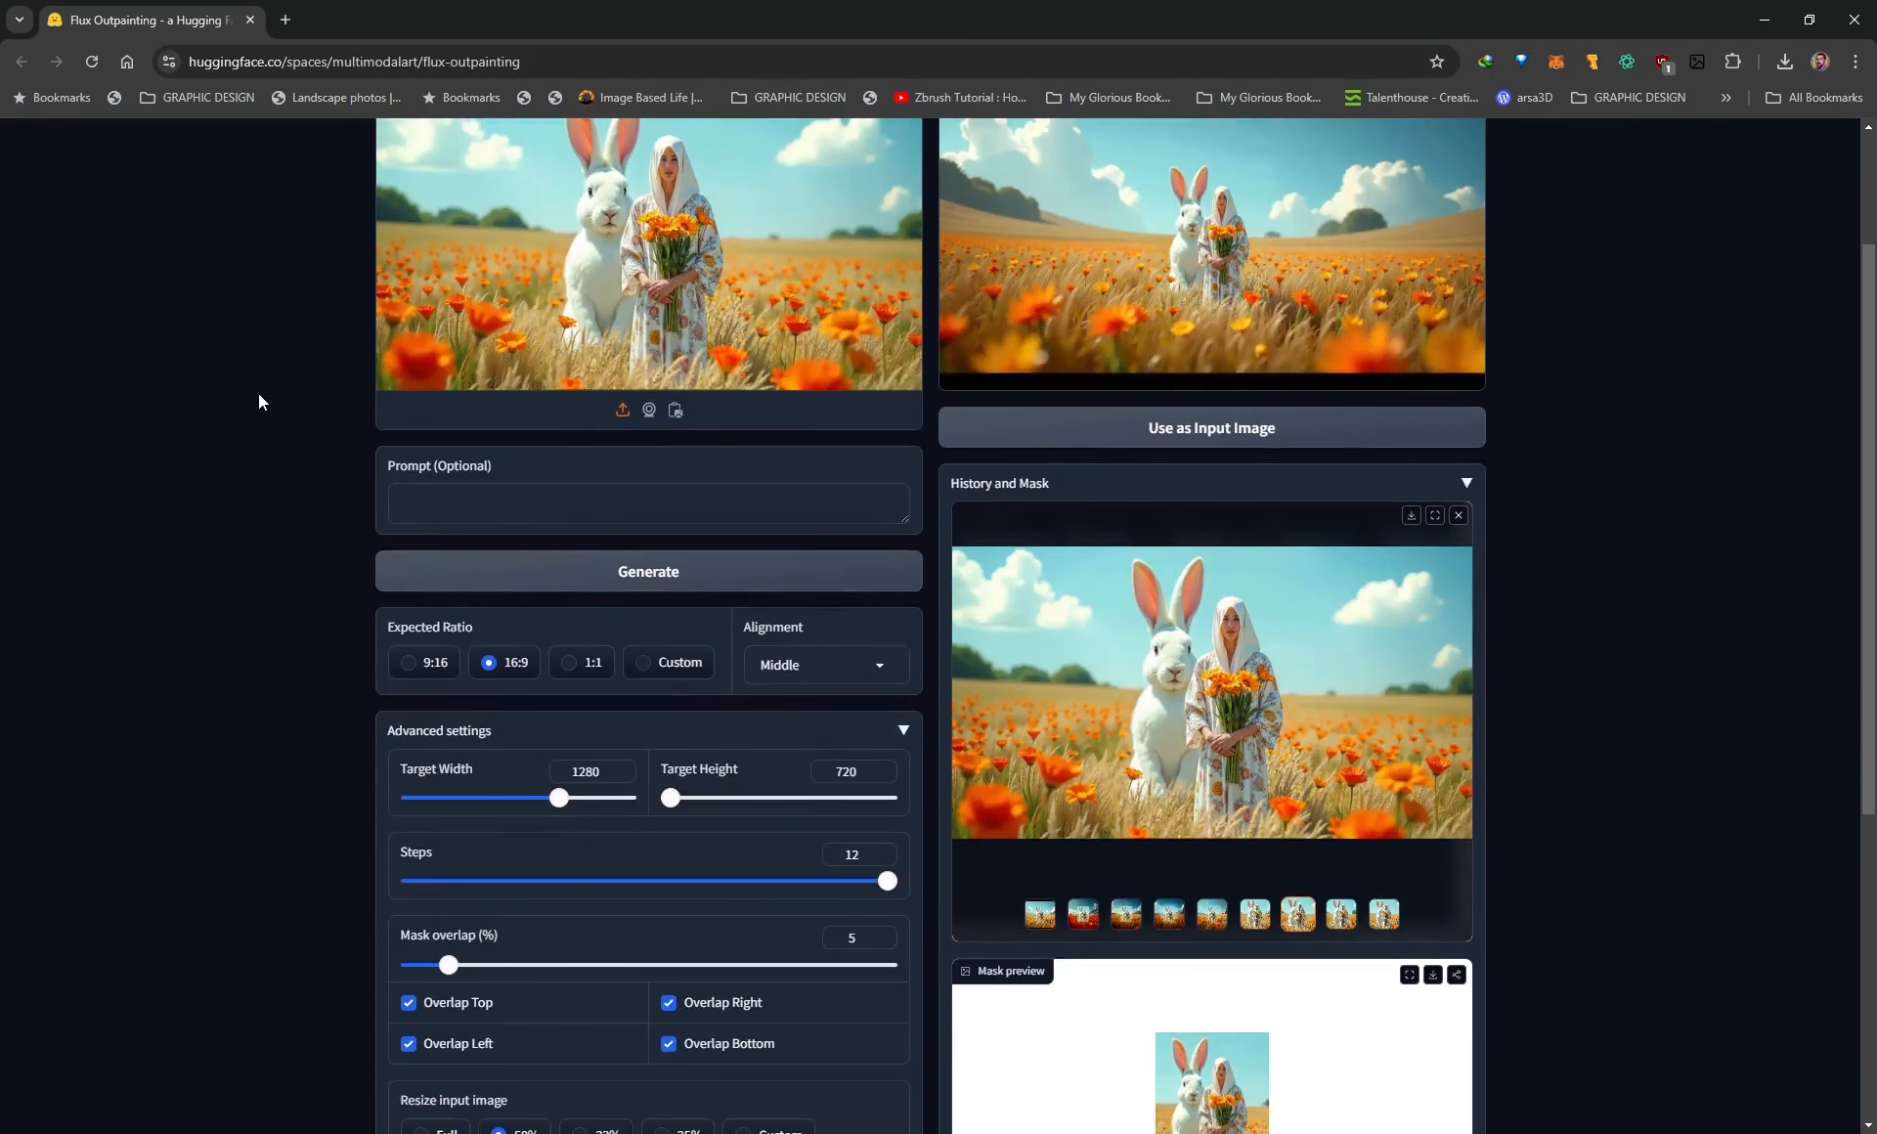
scroll(260, 477, up, 2)
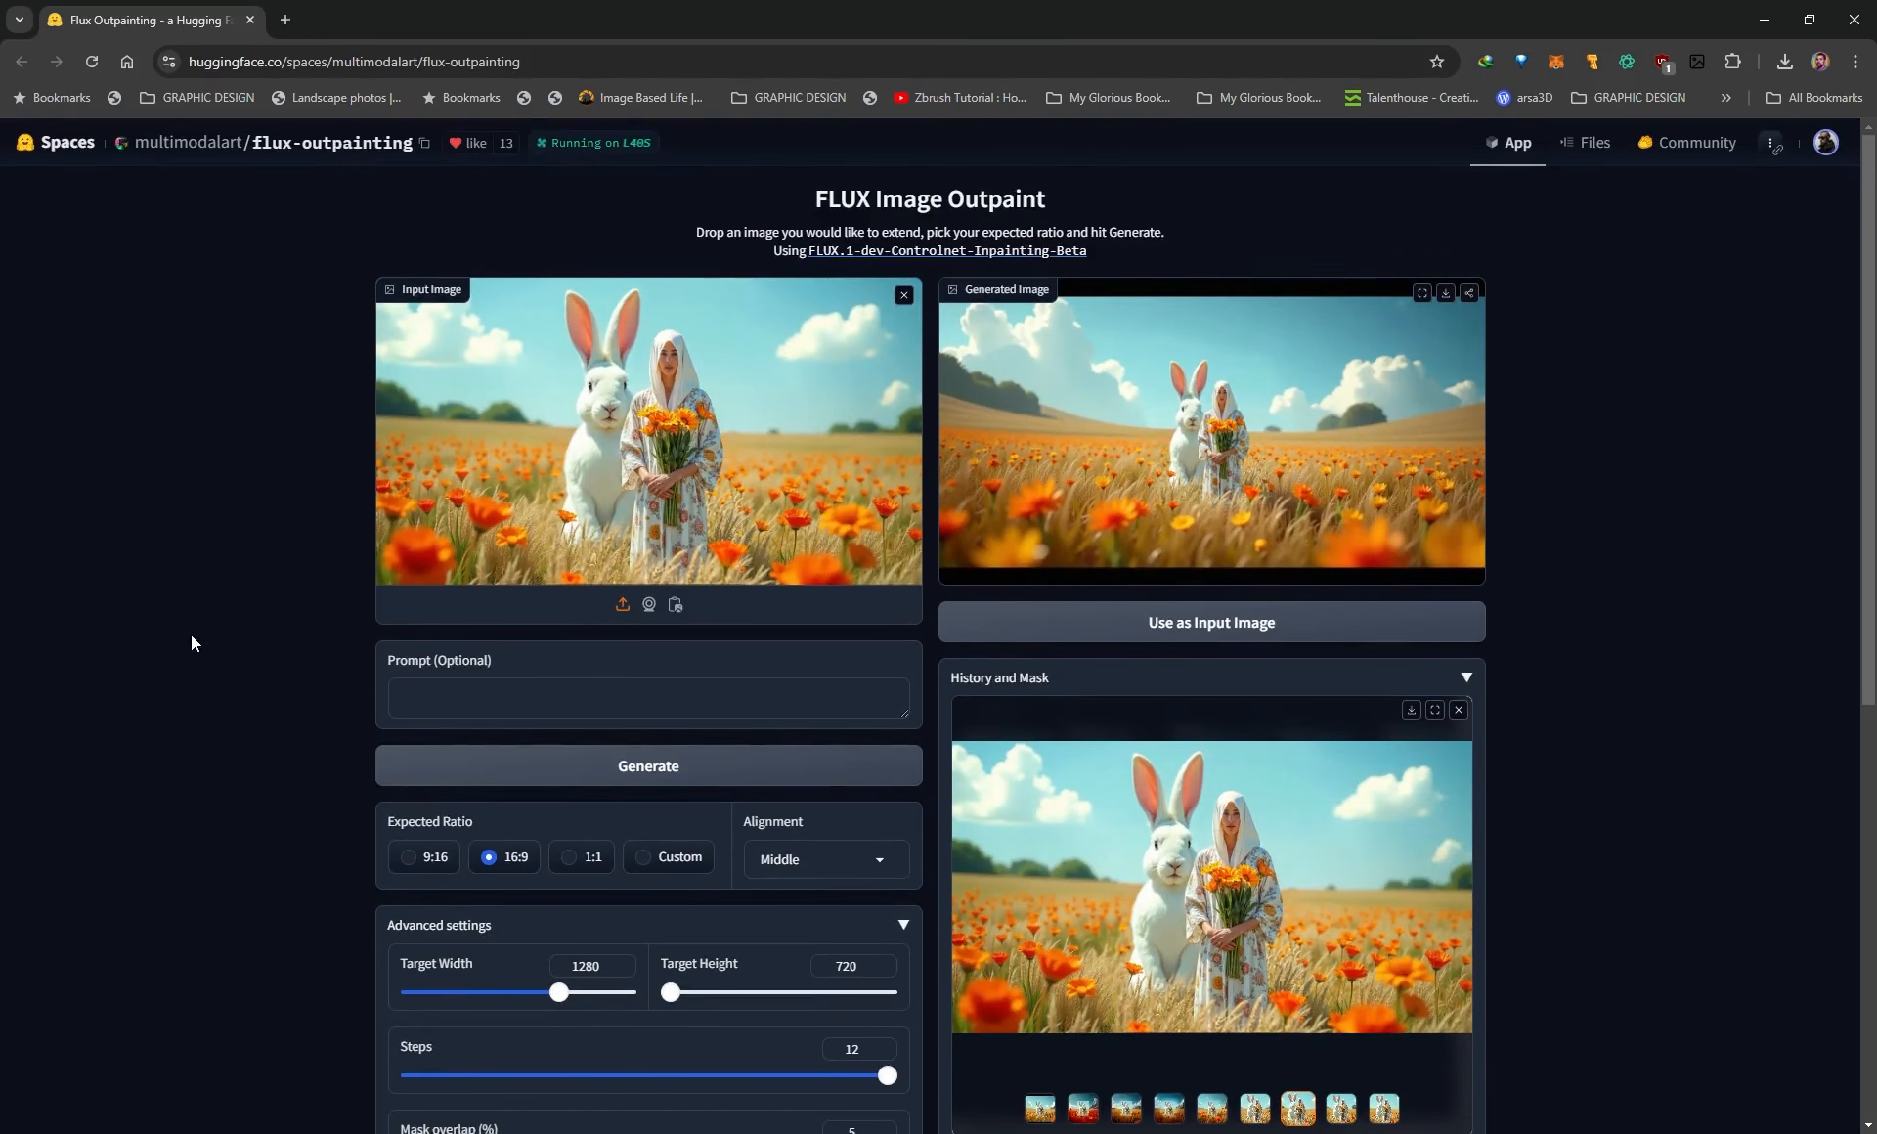
scroll(176, 631, down, 2)
scroll(594, 399, up, 2)
scroll(593, 415, down, 2)
scroll(522, 884, up, 1)
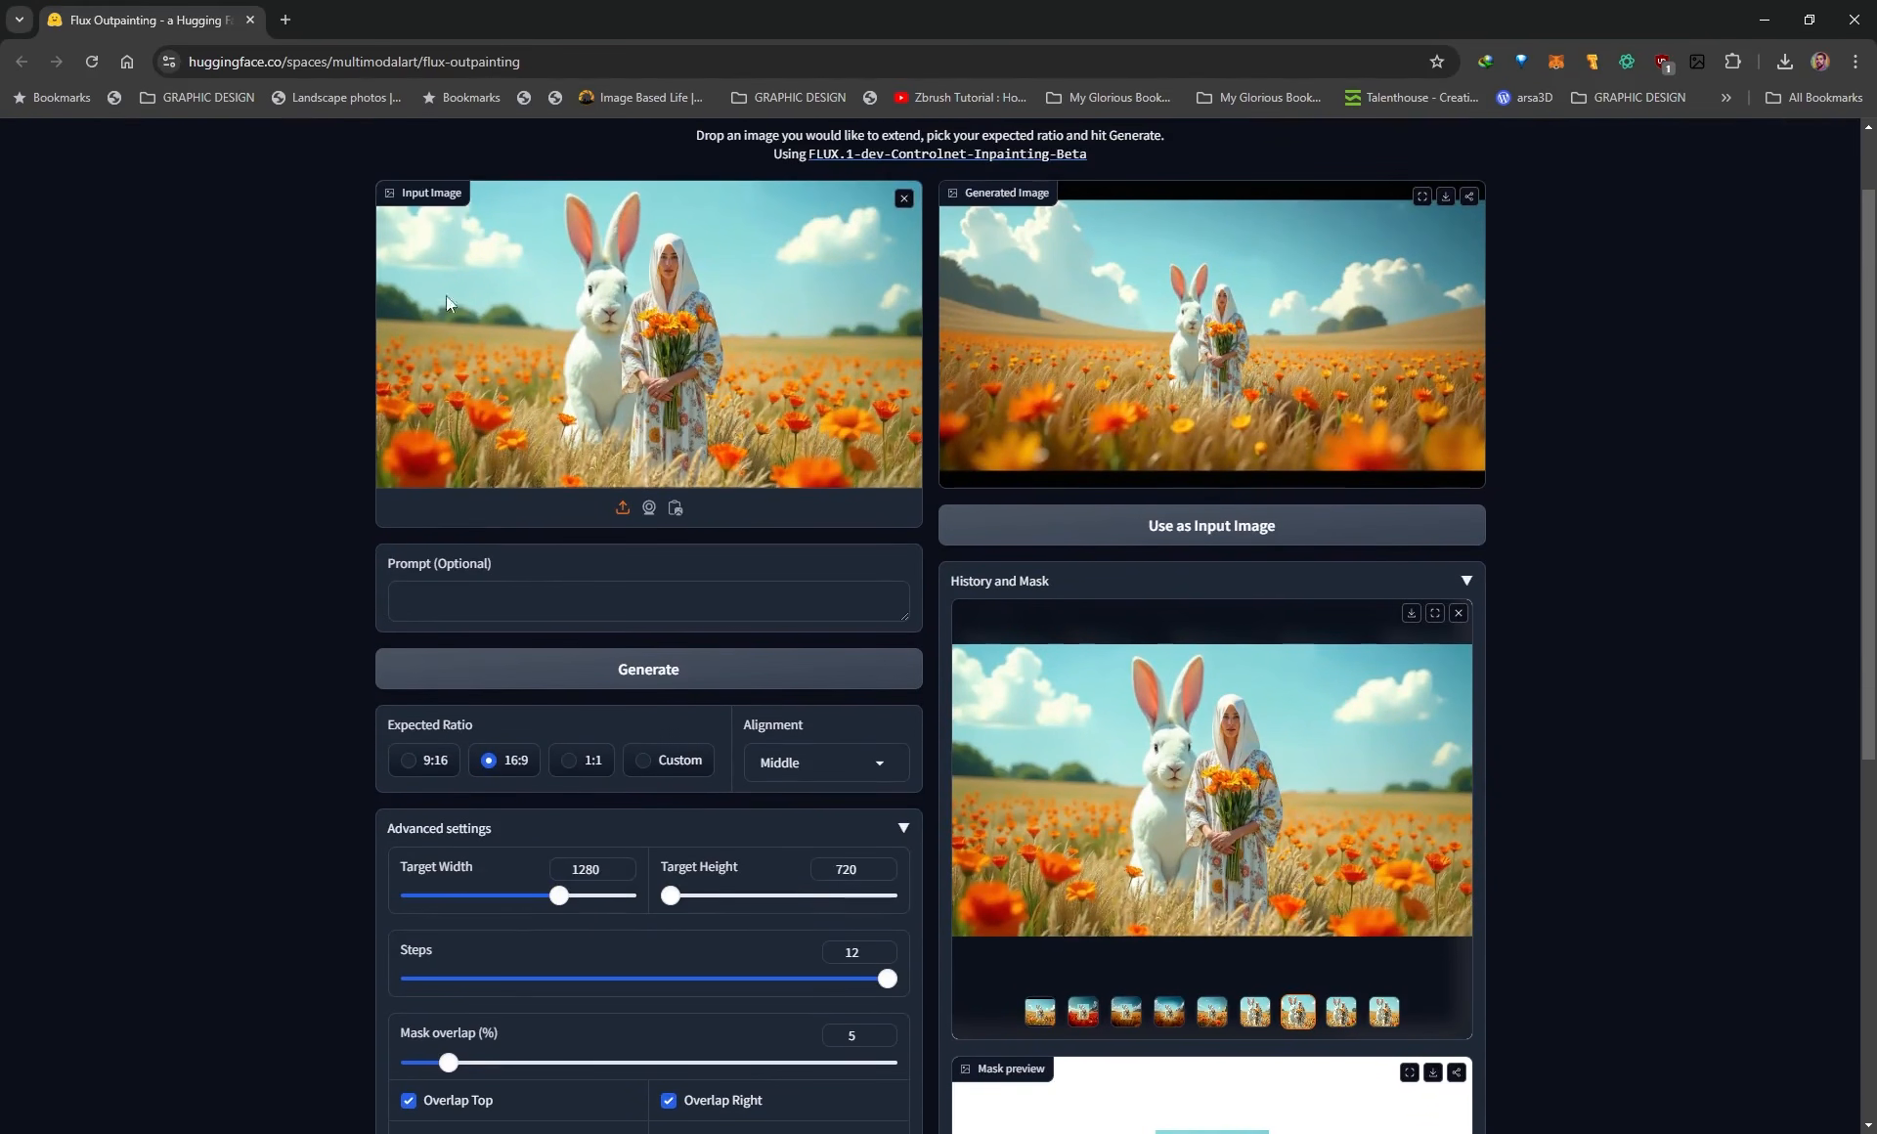
Set the target width to 1536 and regenerate the alignment and mask preview.
drag(560, 908, 624, 896)
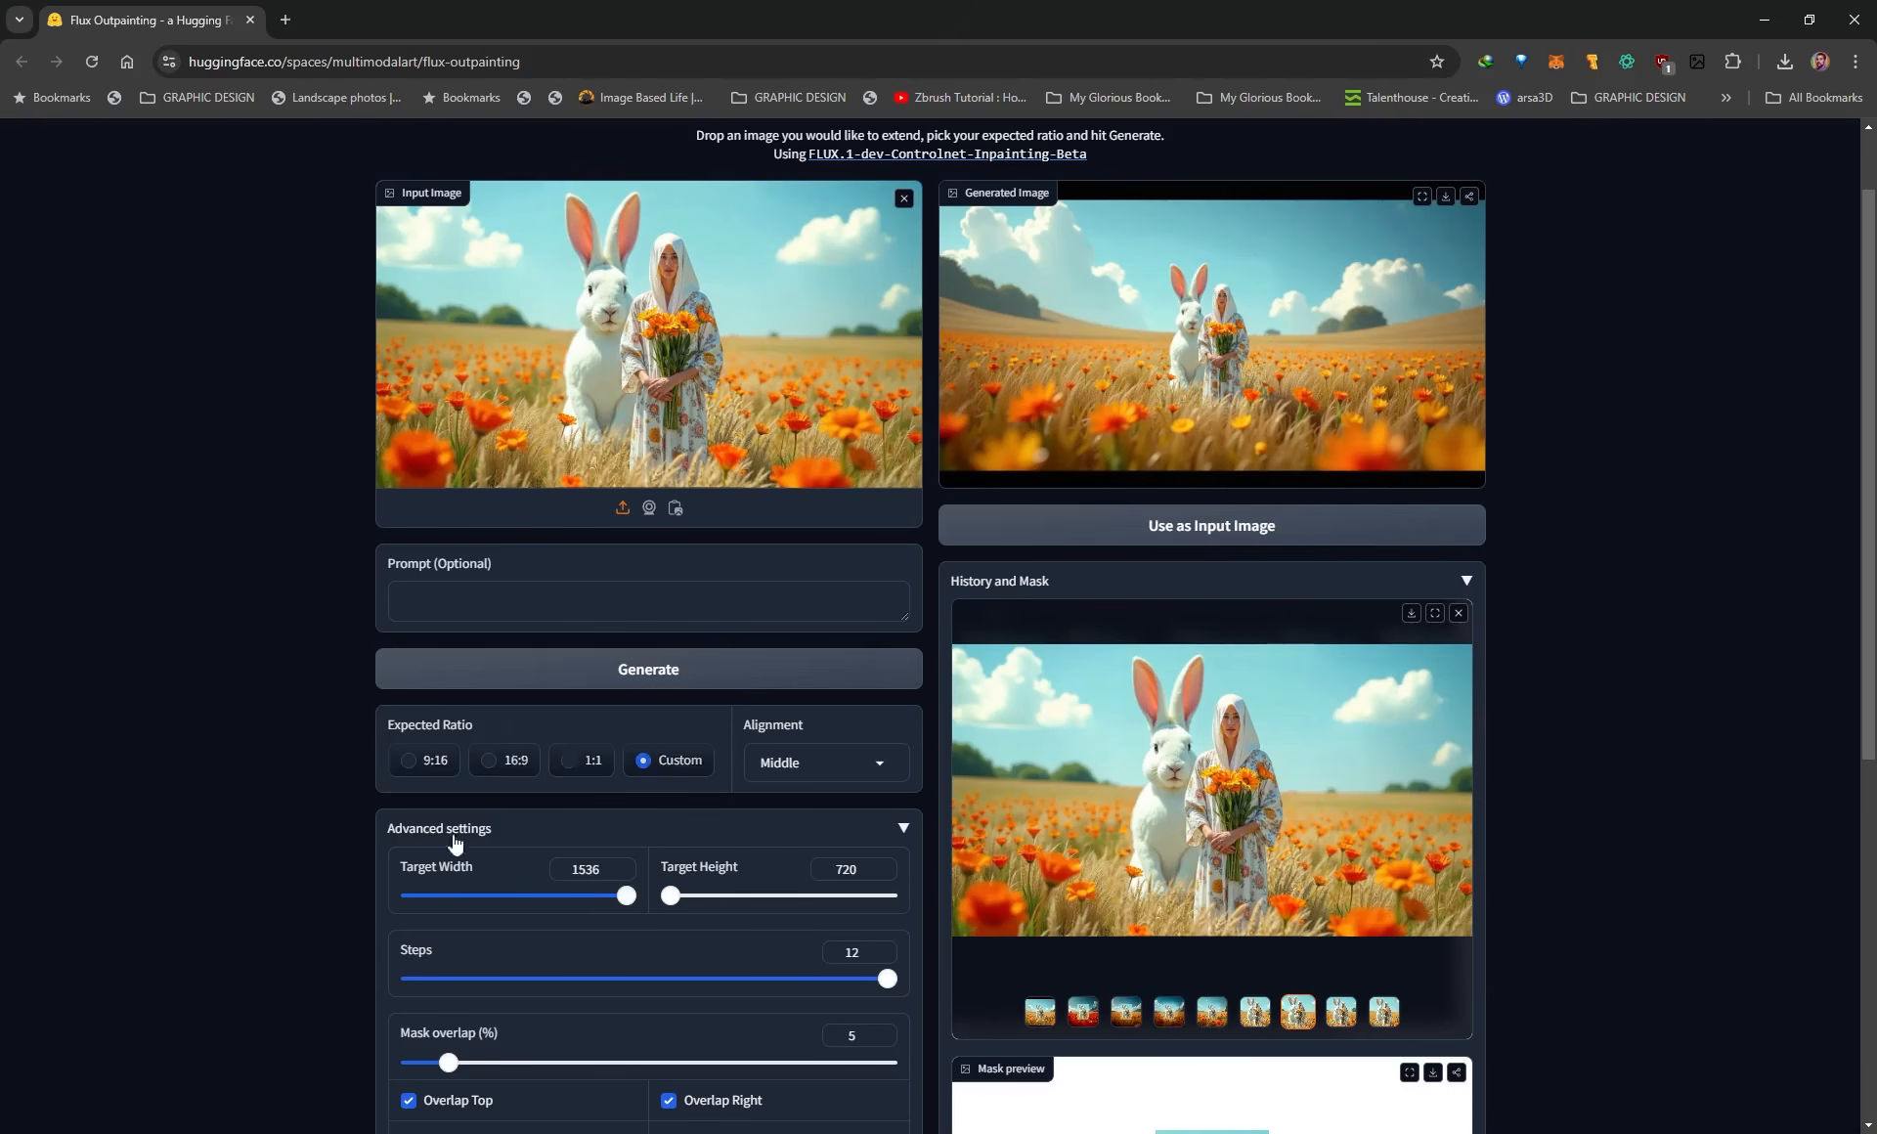
scroll(261, 812, down, 1)
scroll(261, 811, up, 1)
scroll(156, 755, down, 6)
click(615, 729)
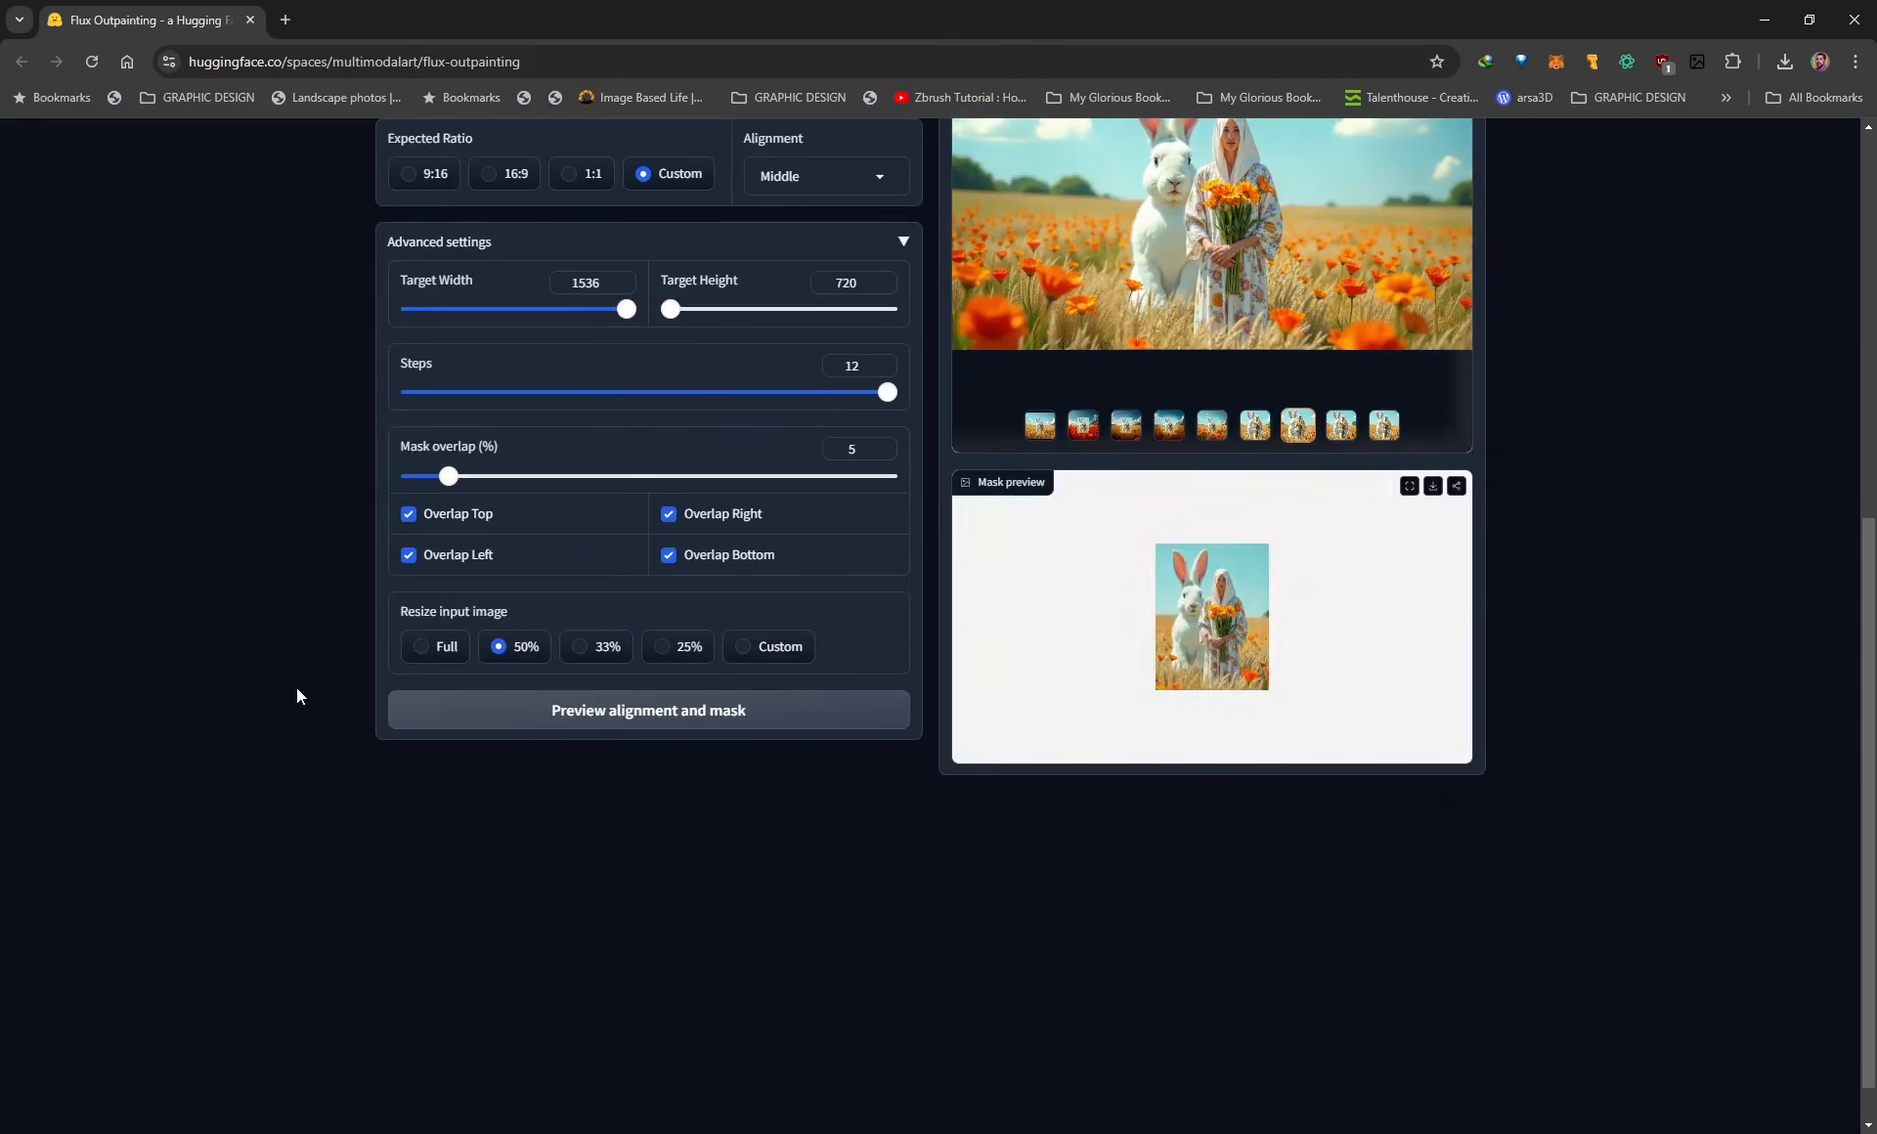
Set the input image resize to Full and the mask overlap to 3%, refreshing the mask preview after each change.
scroll(296, 691, up, 1)
scroll(298, 696, up, 1)
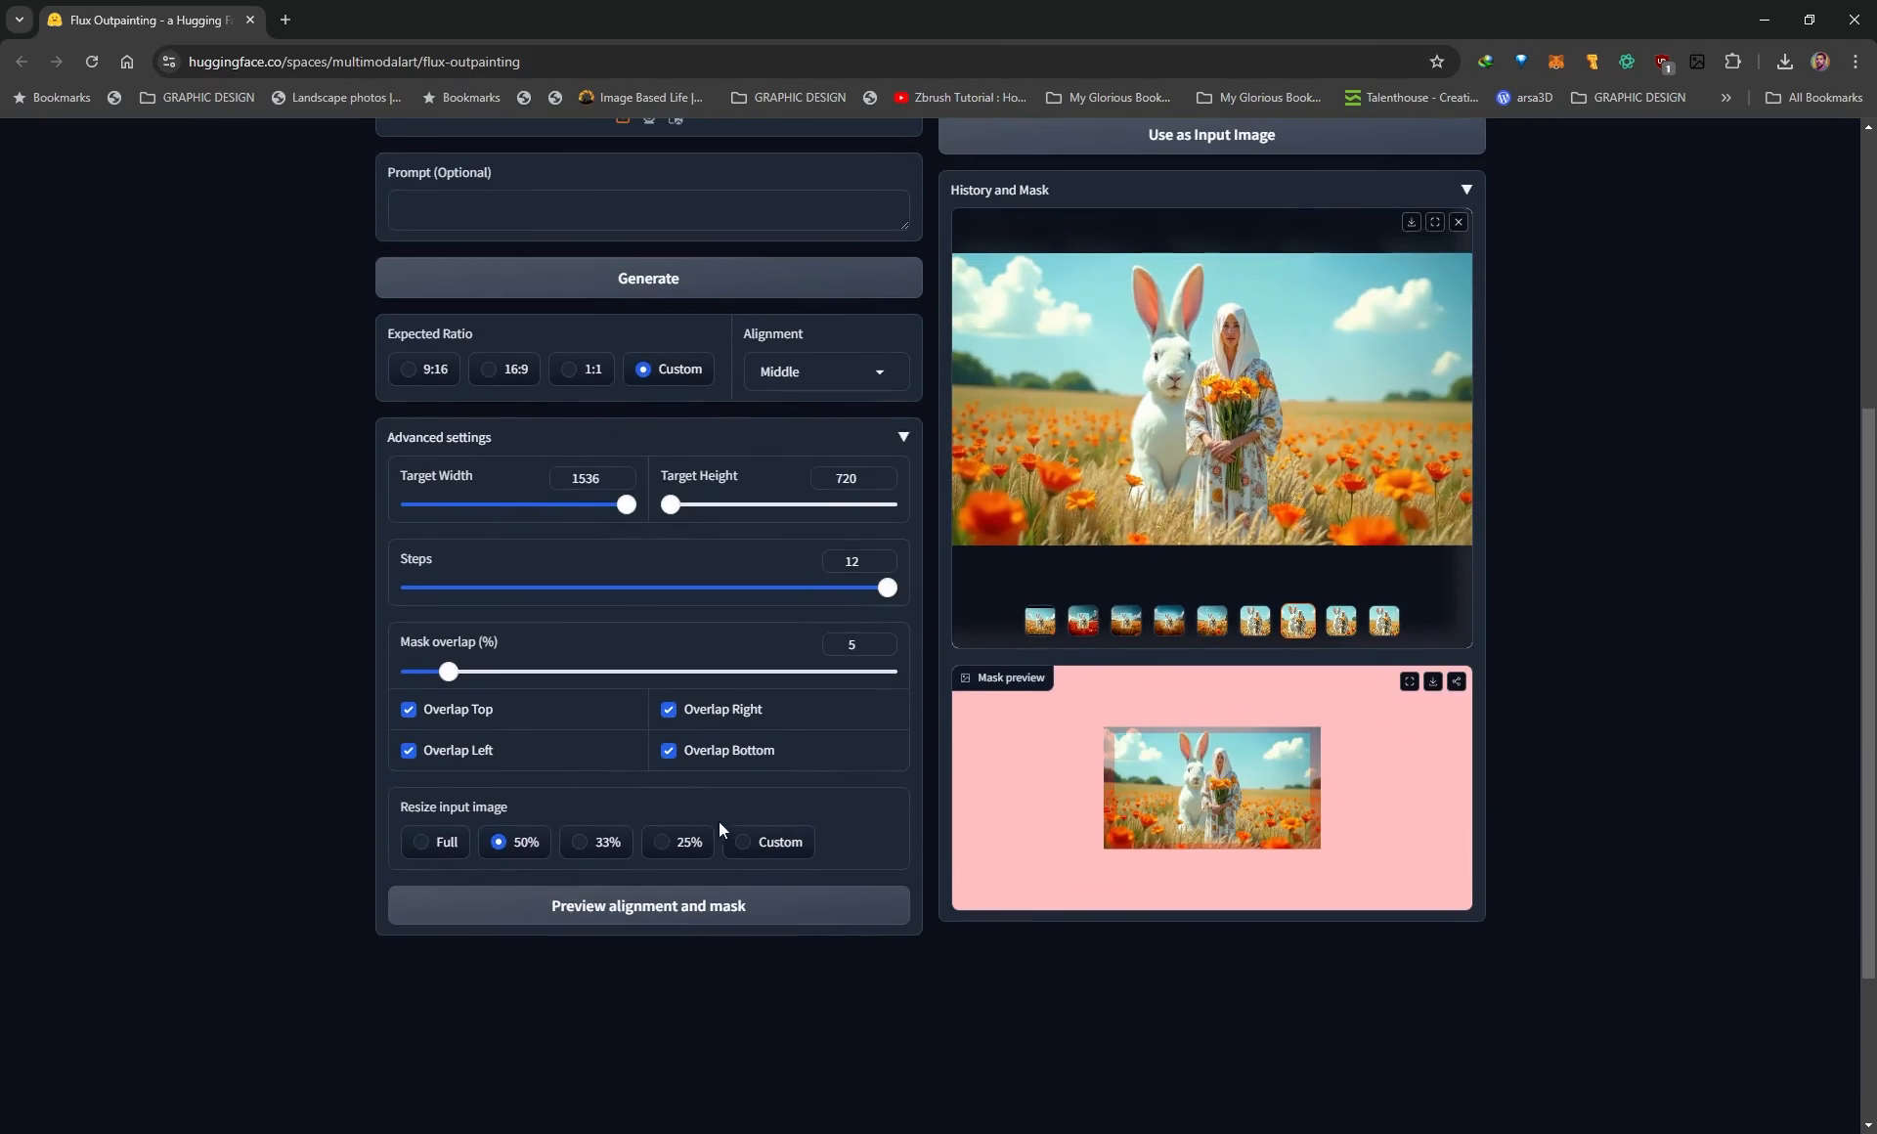
click(425, 839)
click(587, 905)
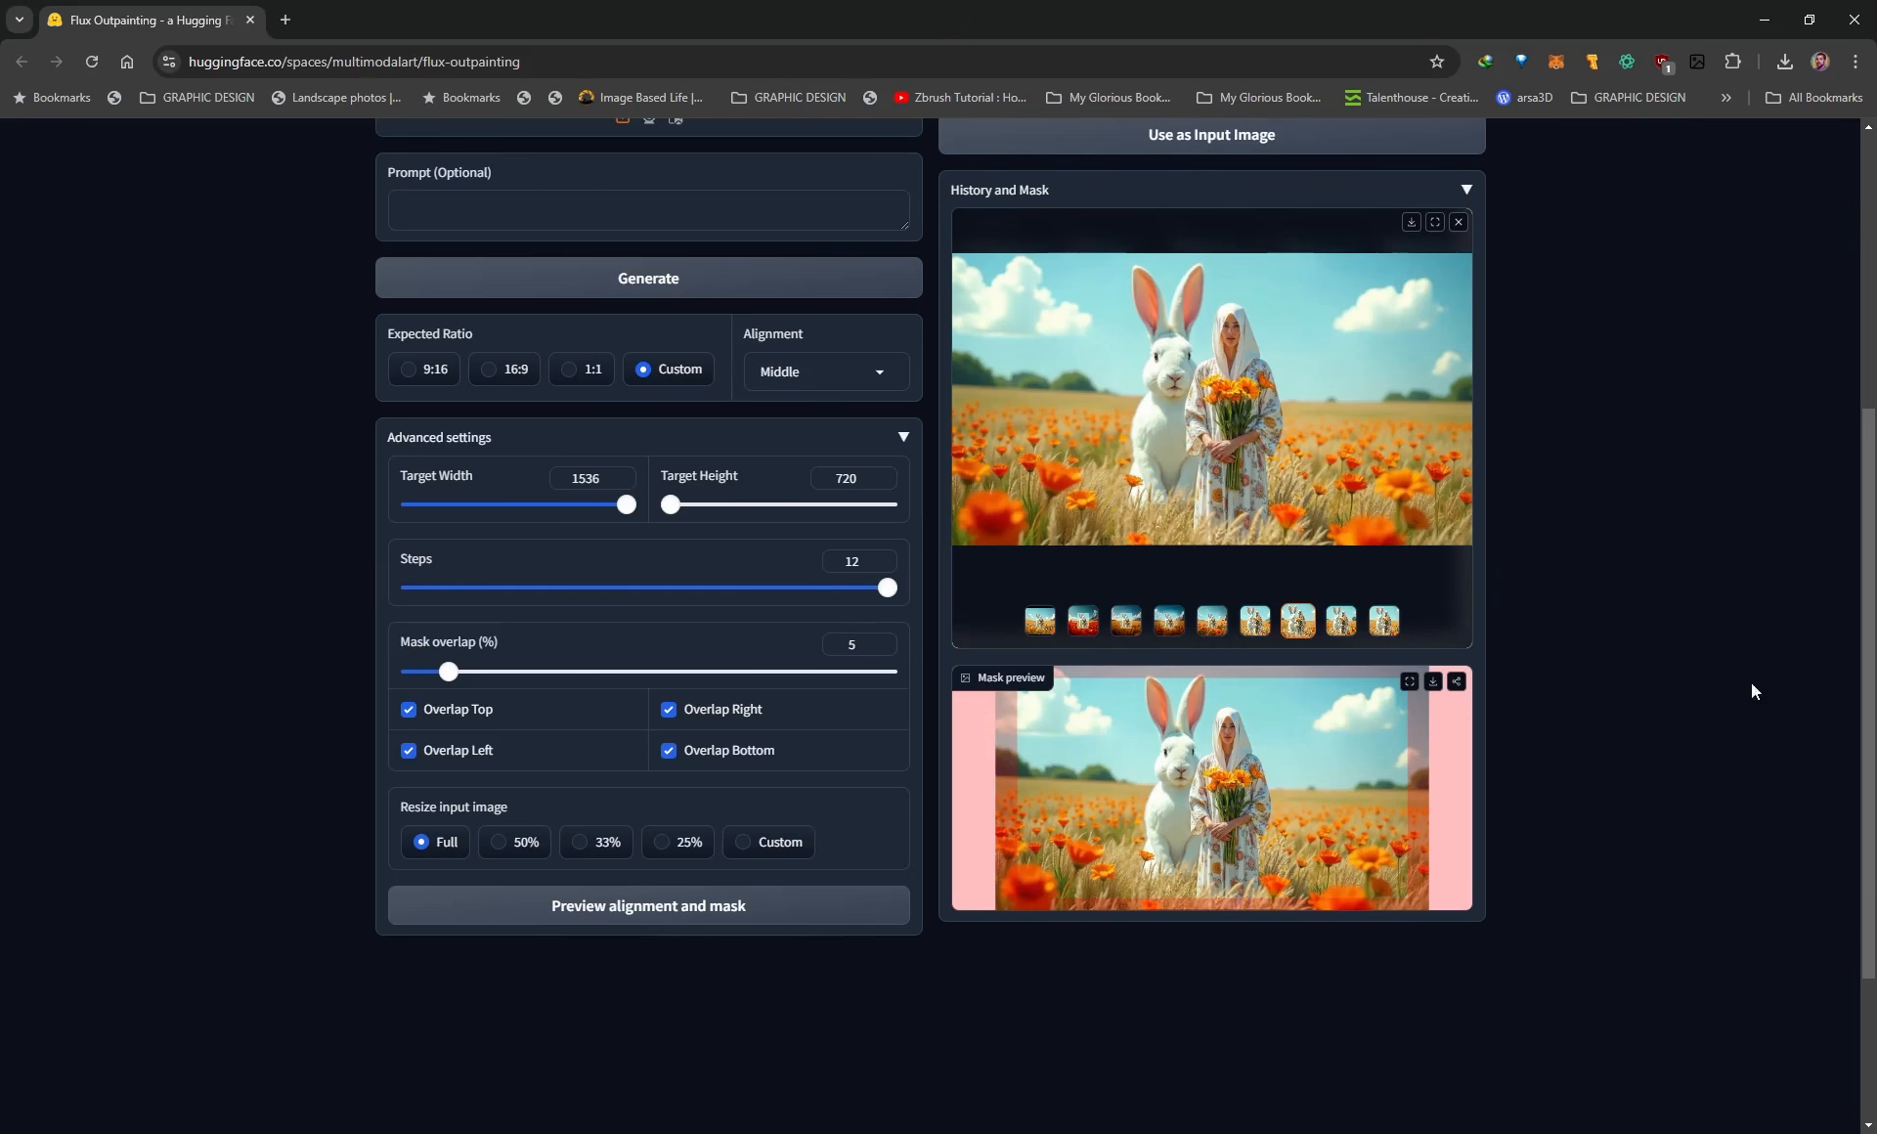
drag(448, 673, 430, 673)
click(566, 904)
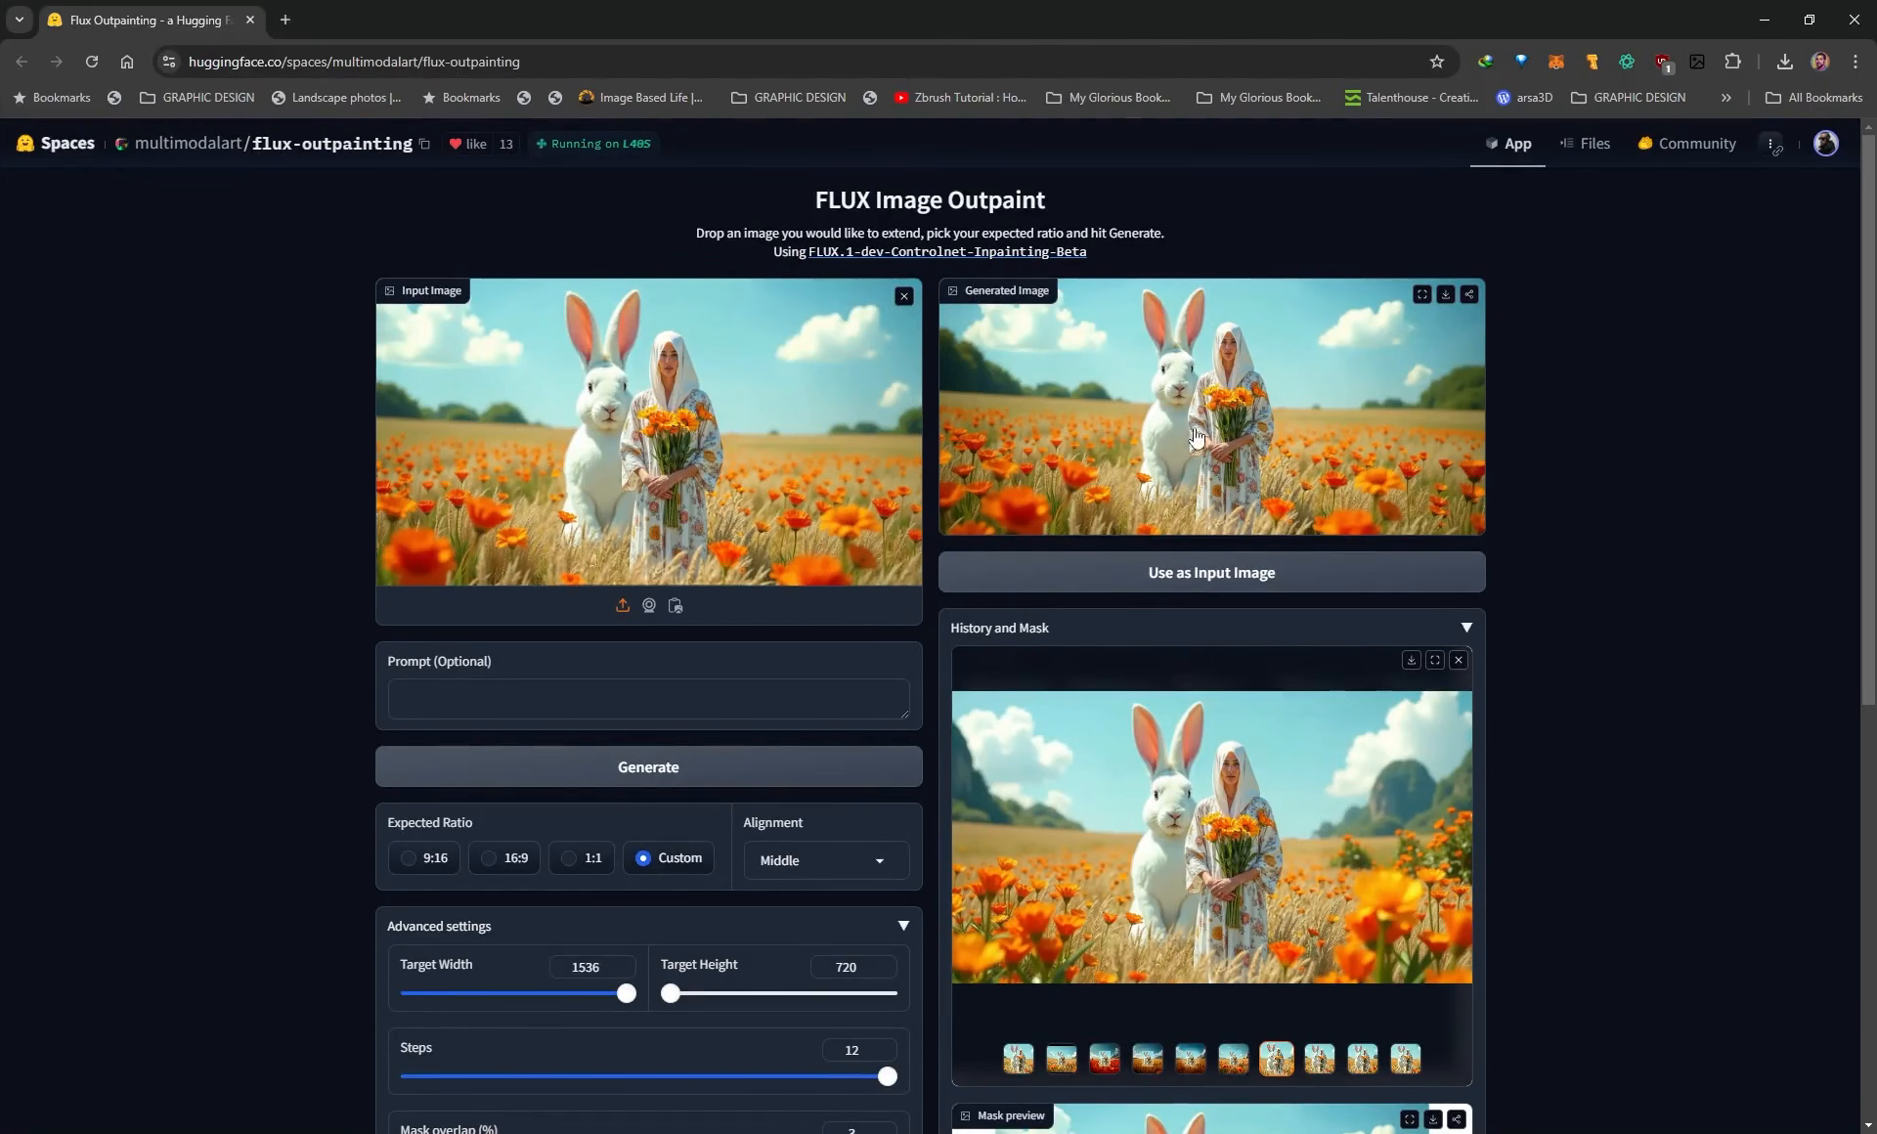
Inspect the newly generated wide outpainting in full screen and return to the page.
click(1422, 294)
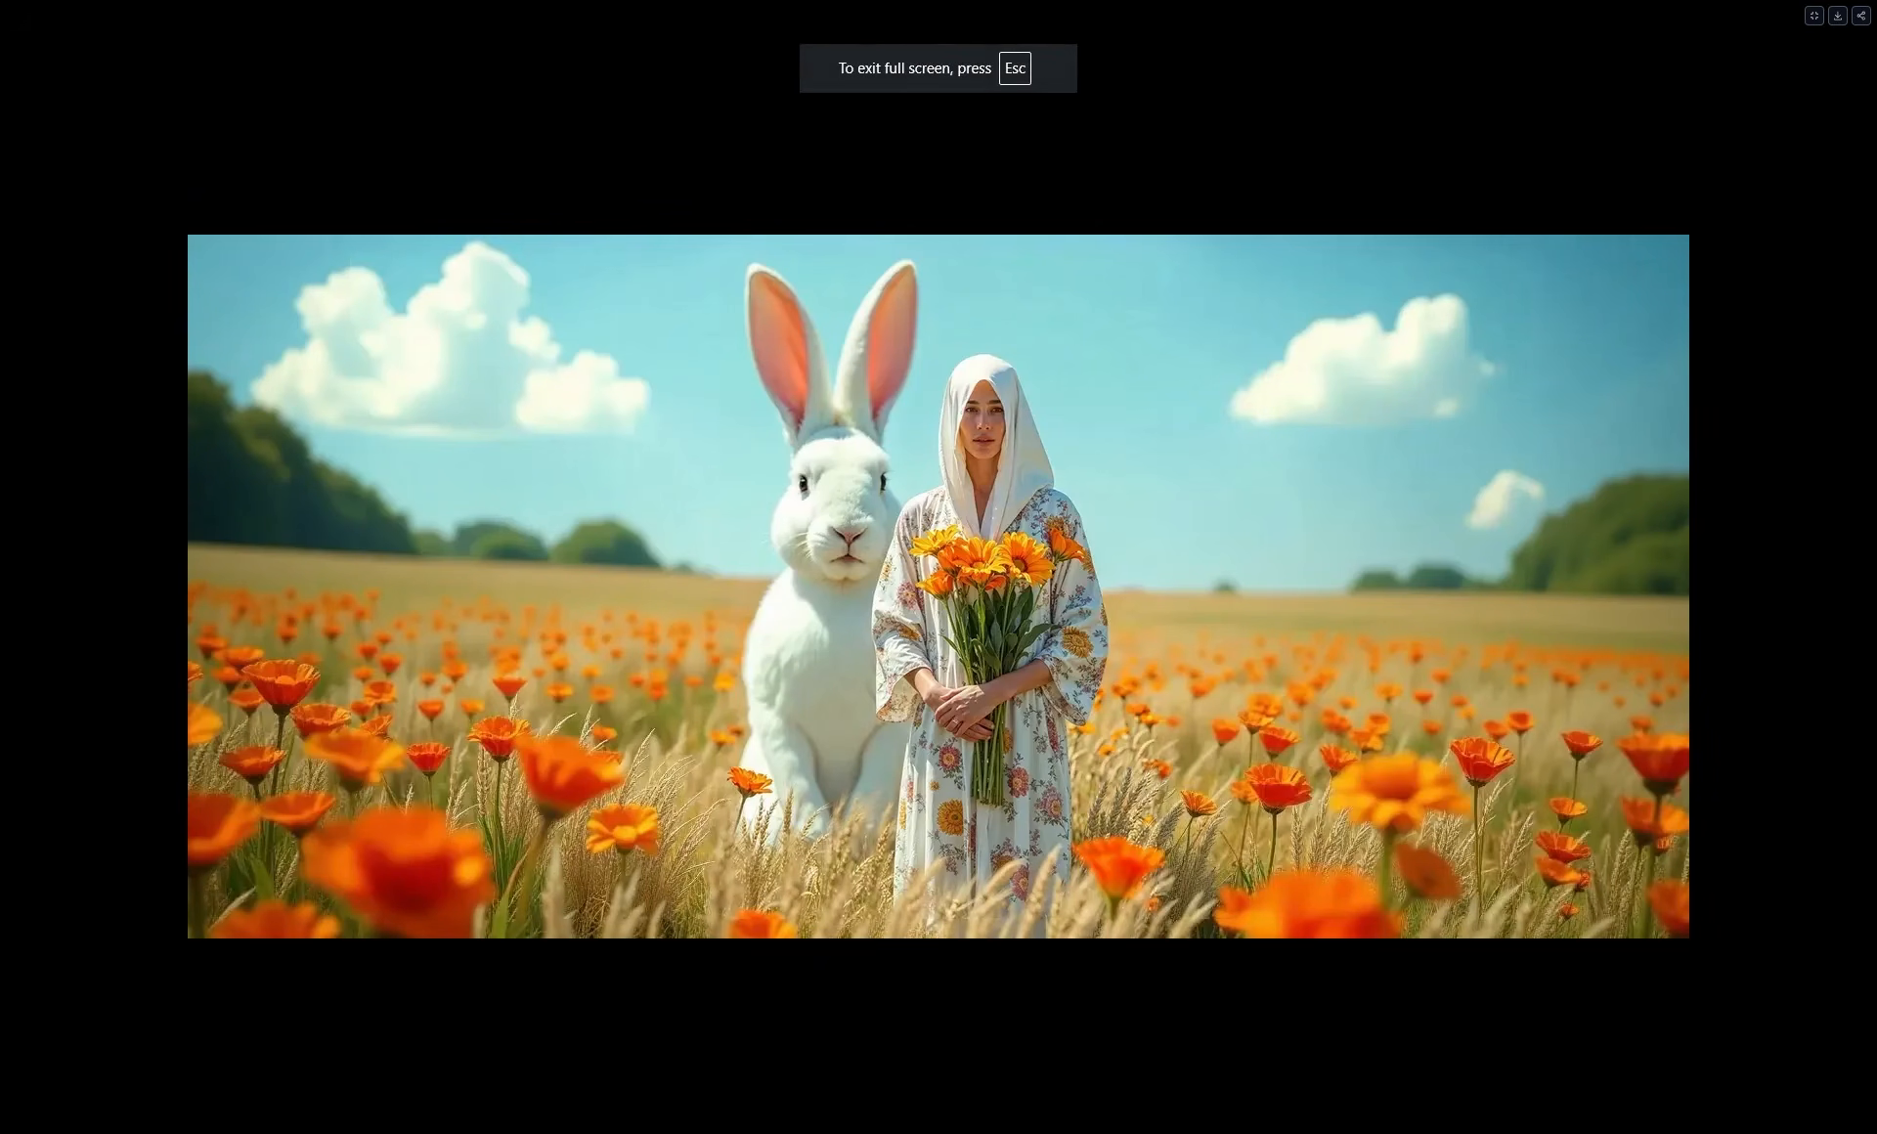
key(Escape)
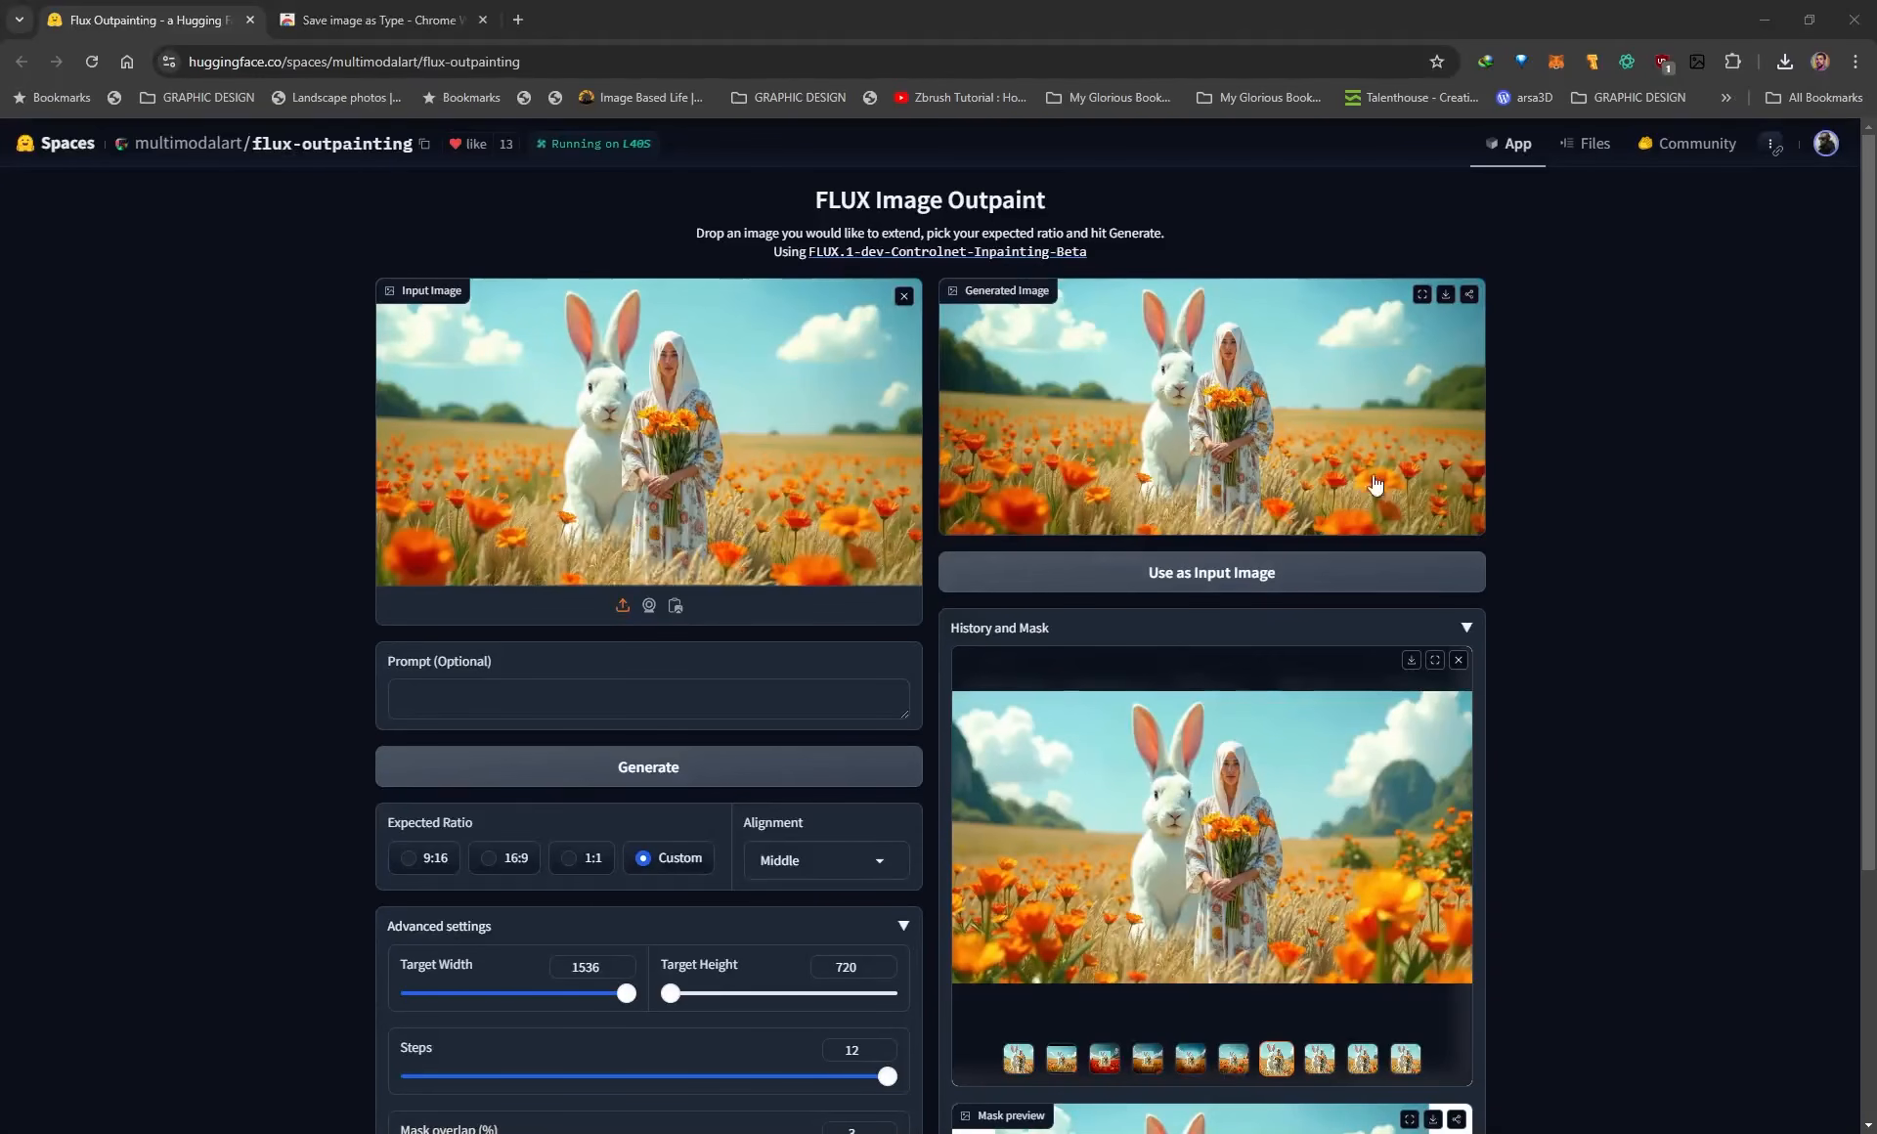
Check the file type offered when downloading the generated image, cancel the save, and view the Save image as Type extension page.
click(1448, 299)
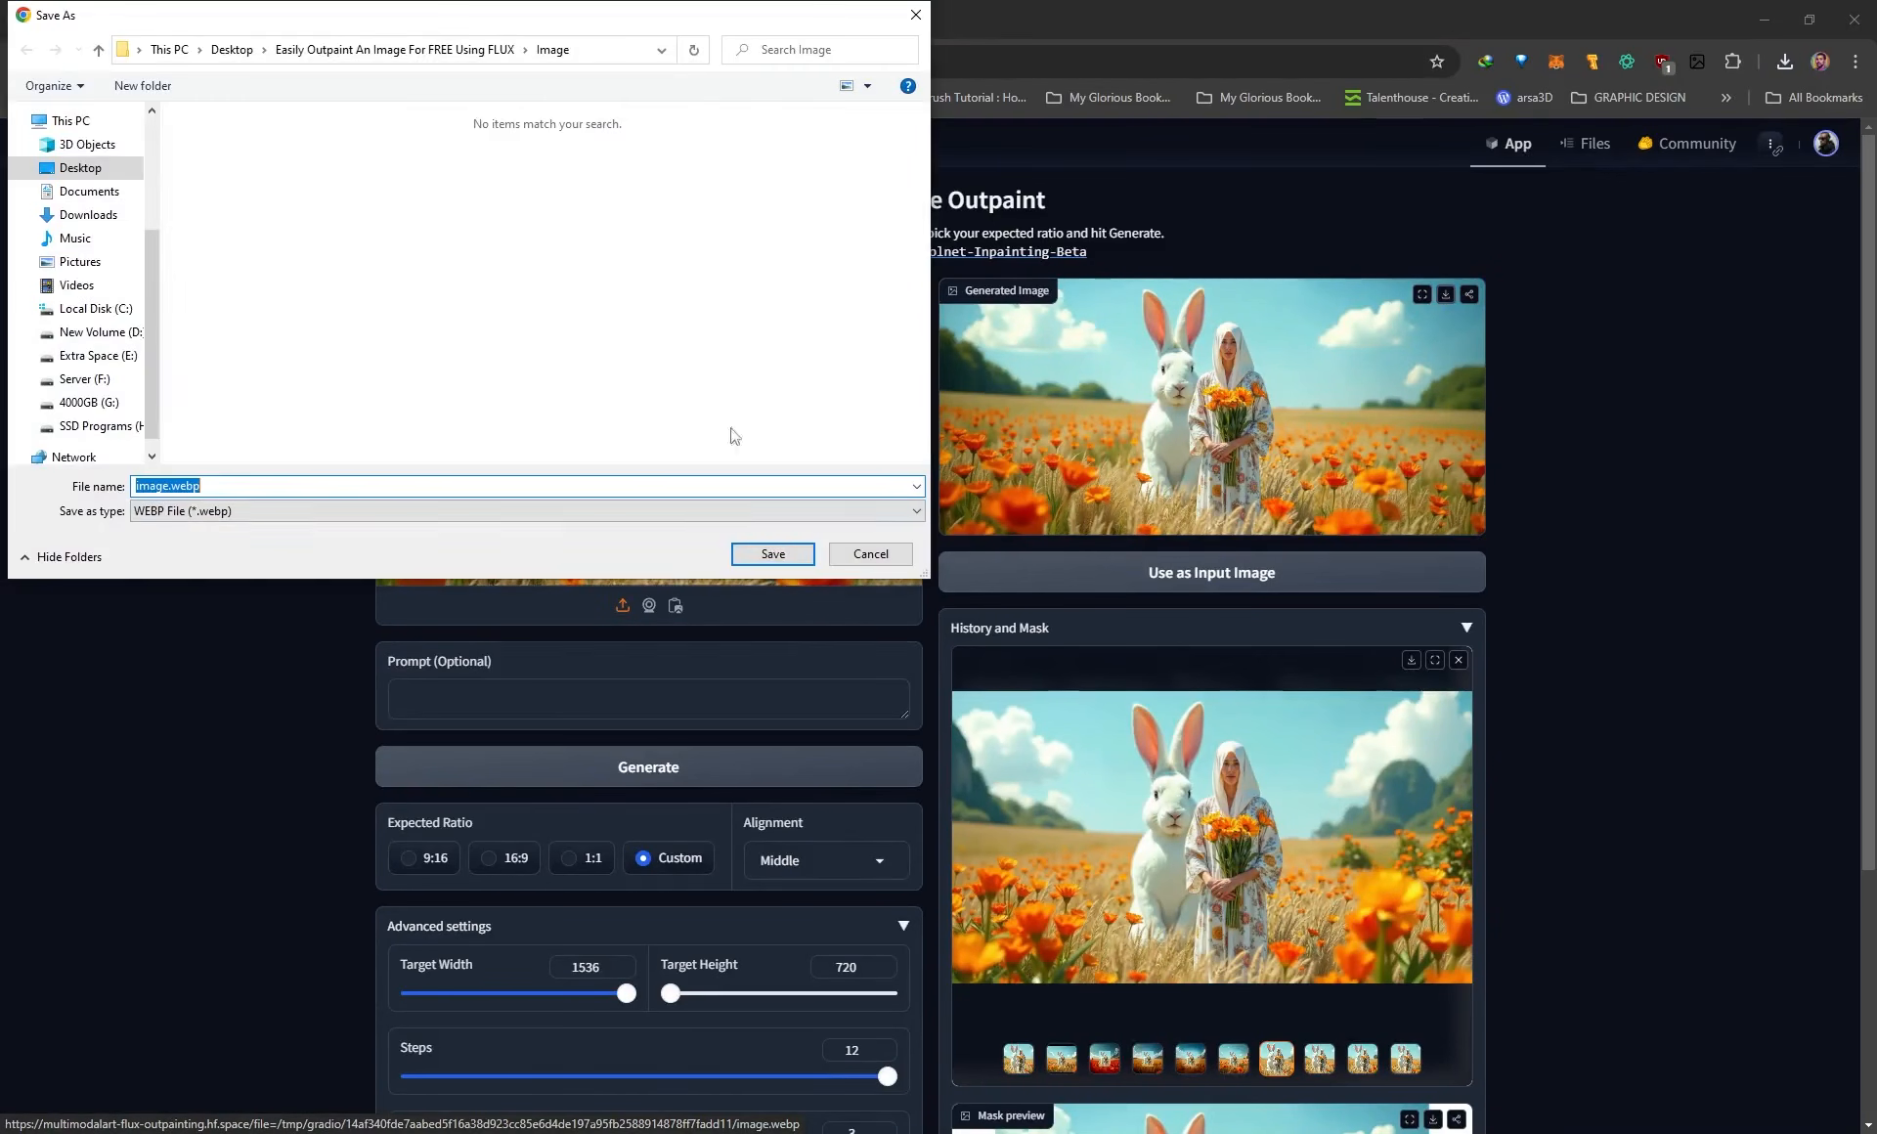
click(870, 554)
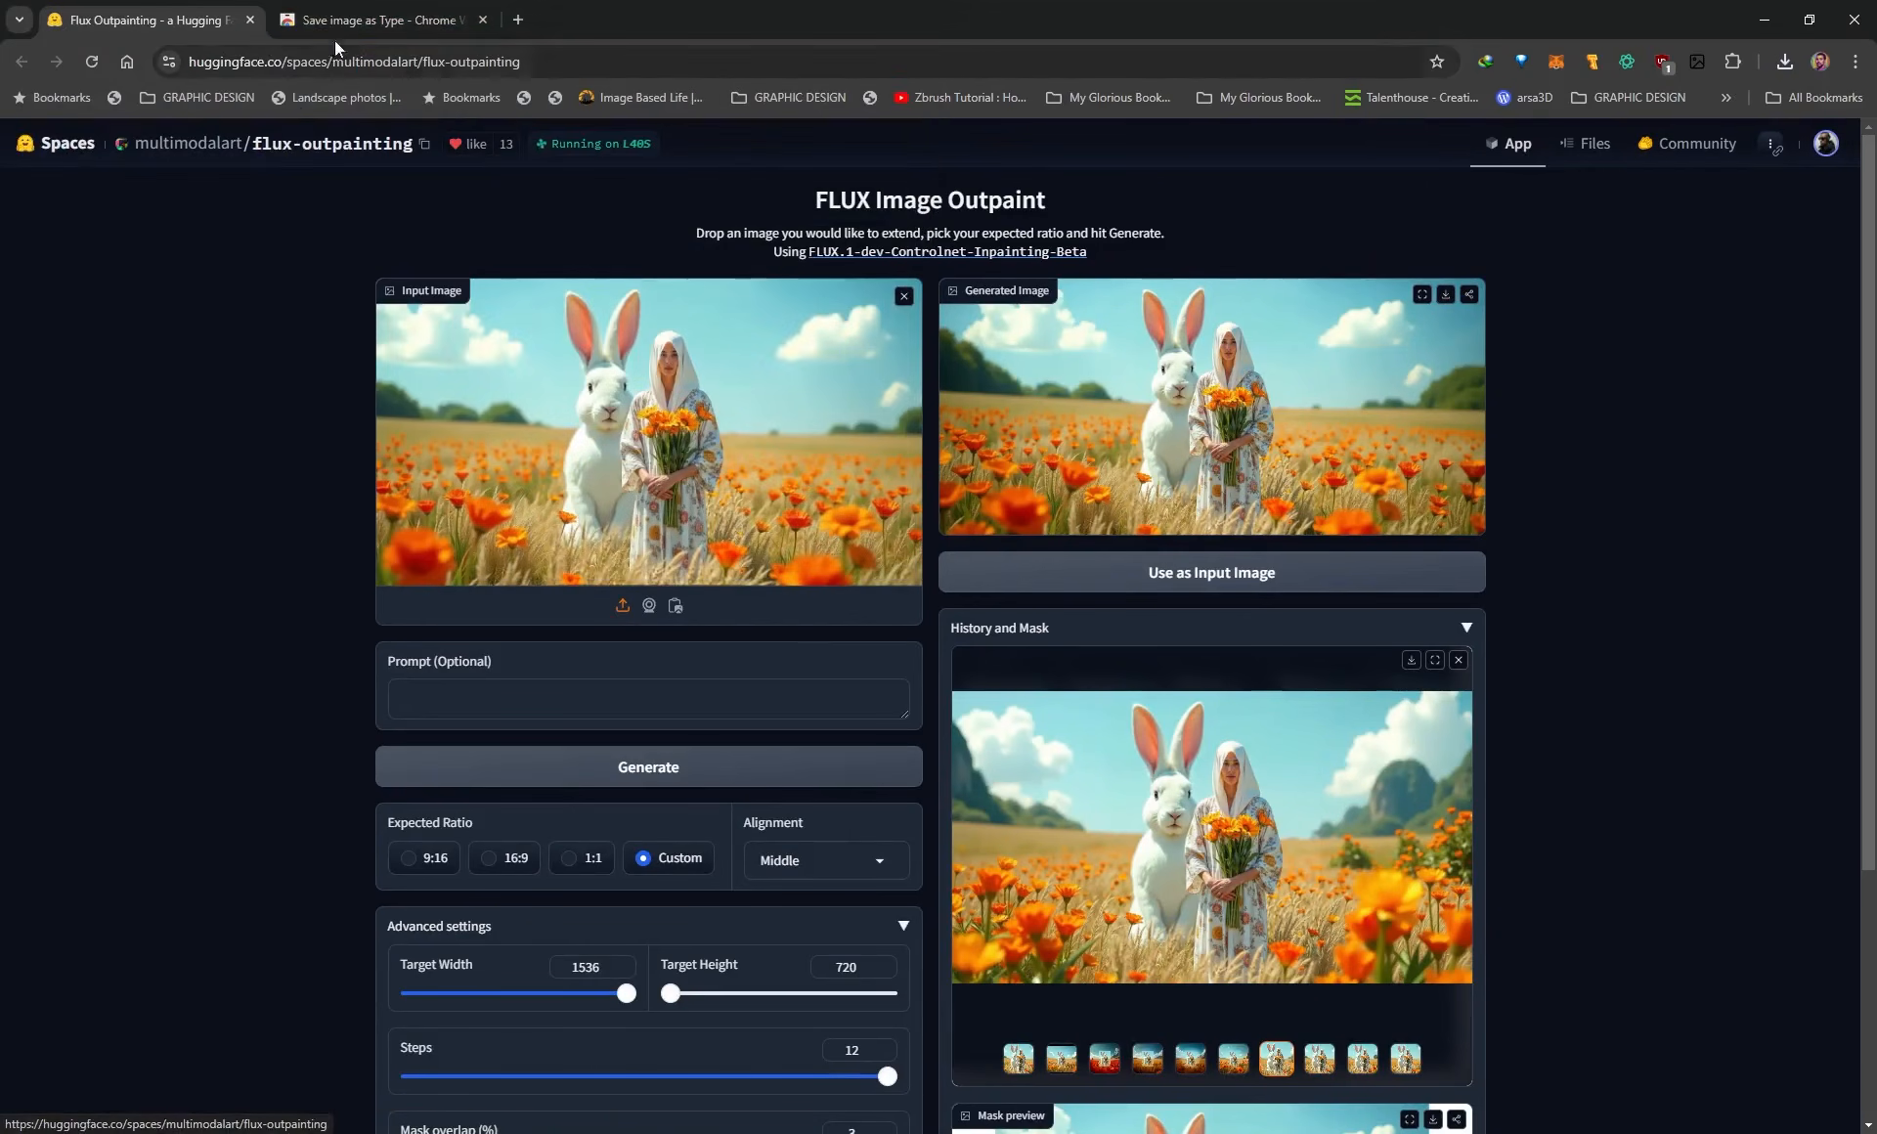
click(342, 23)
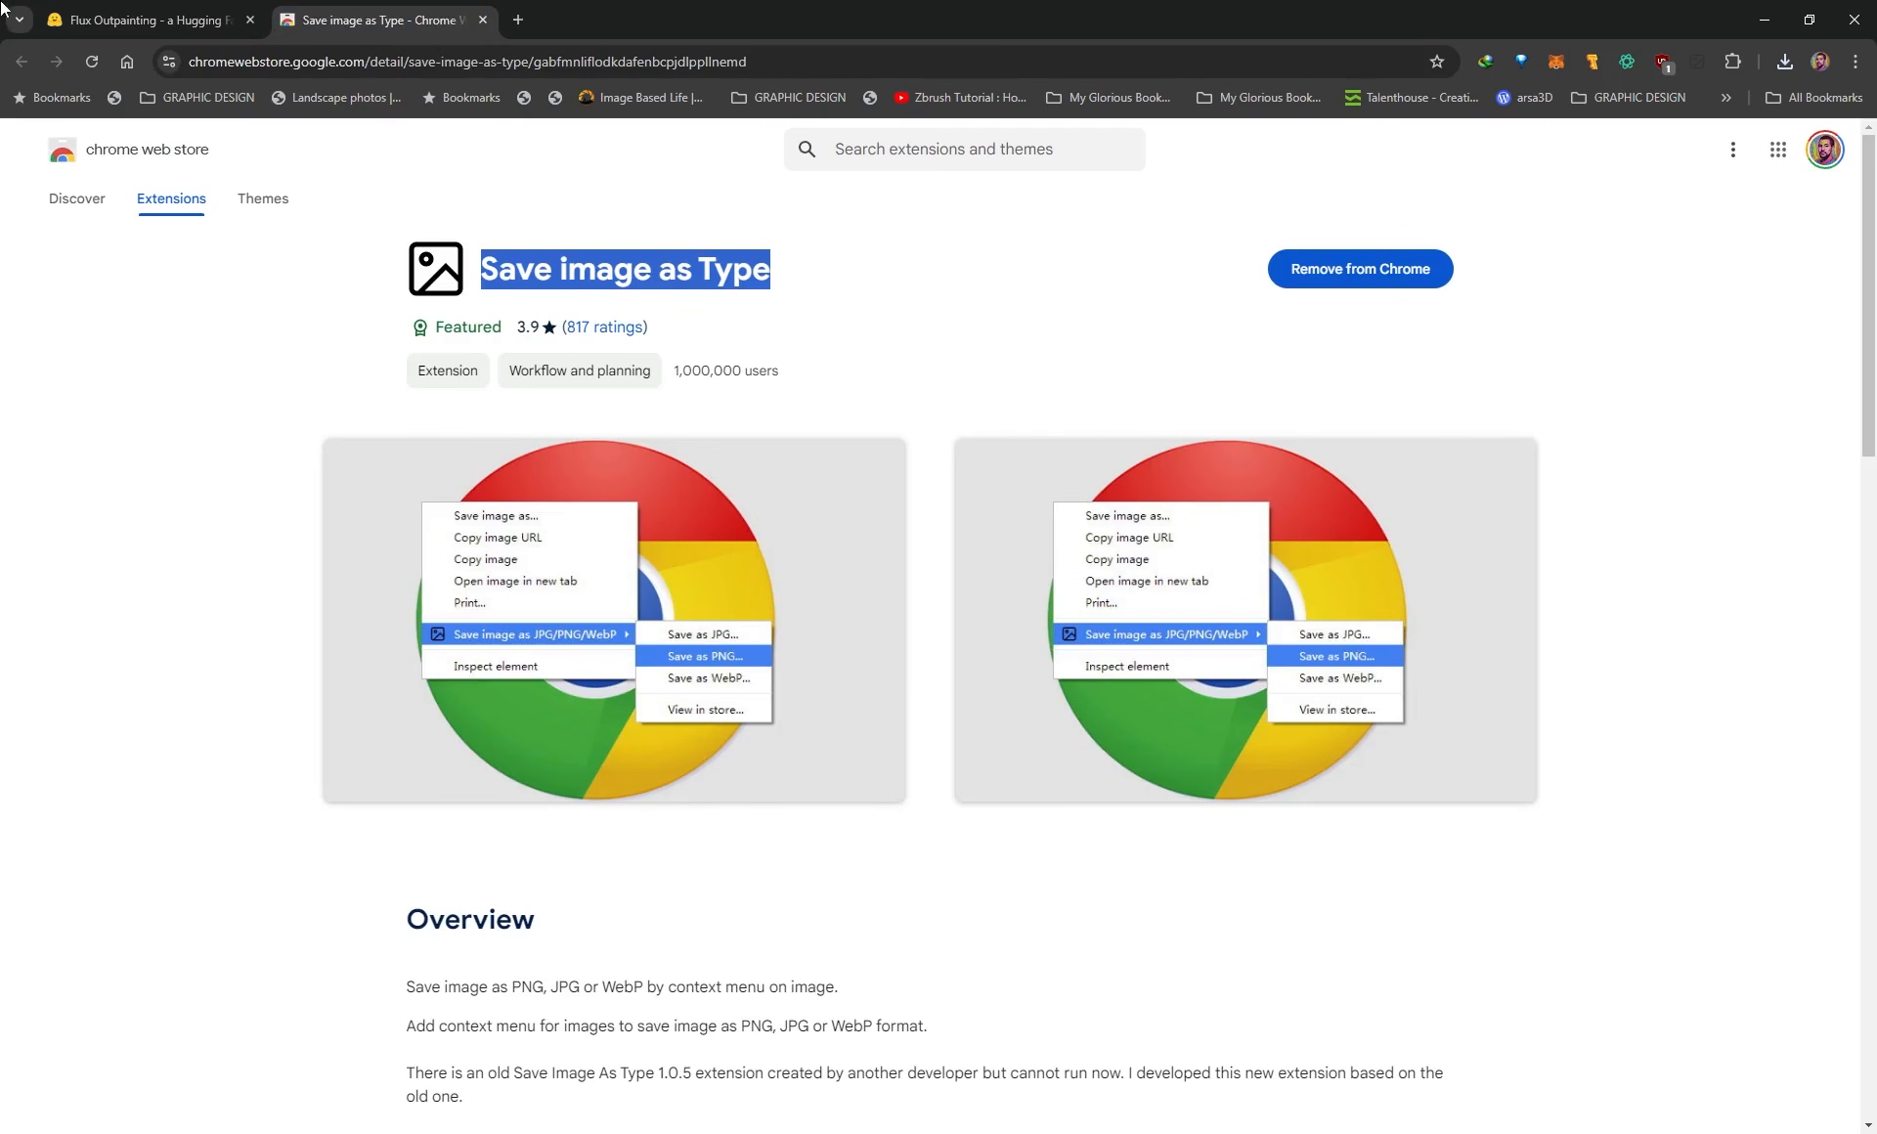
Return to the Flux Outpainting page and save the generated image as PNG with the Save image as Type extension.
click(146, 16)
right_click(1236, 364)
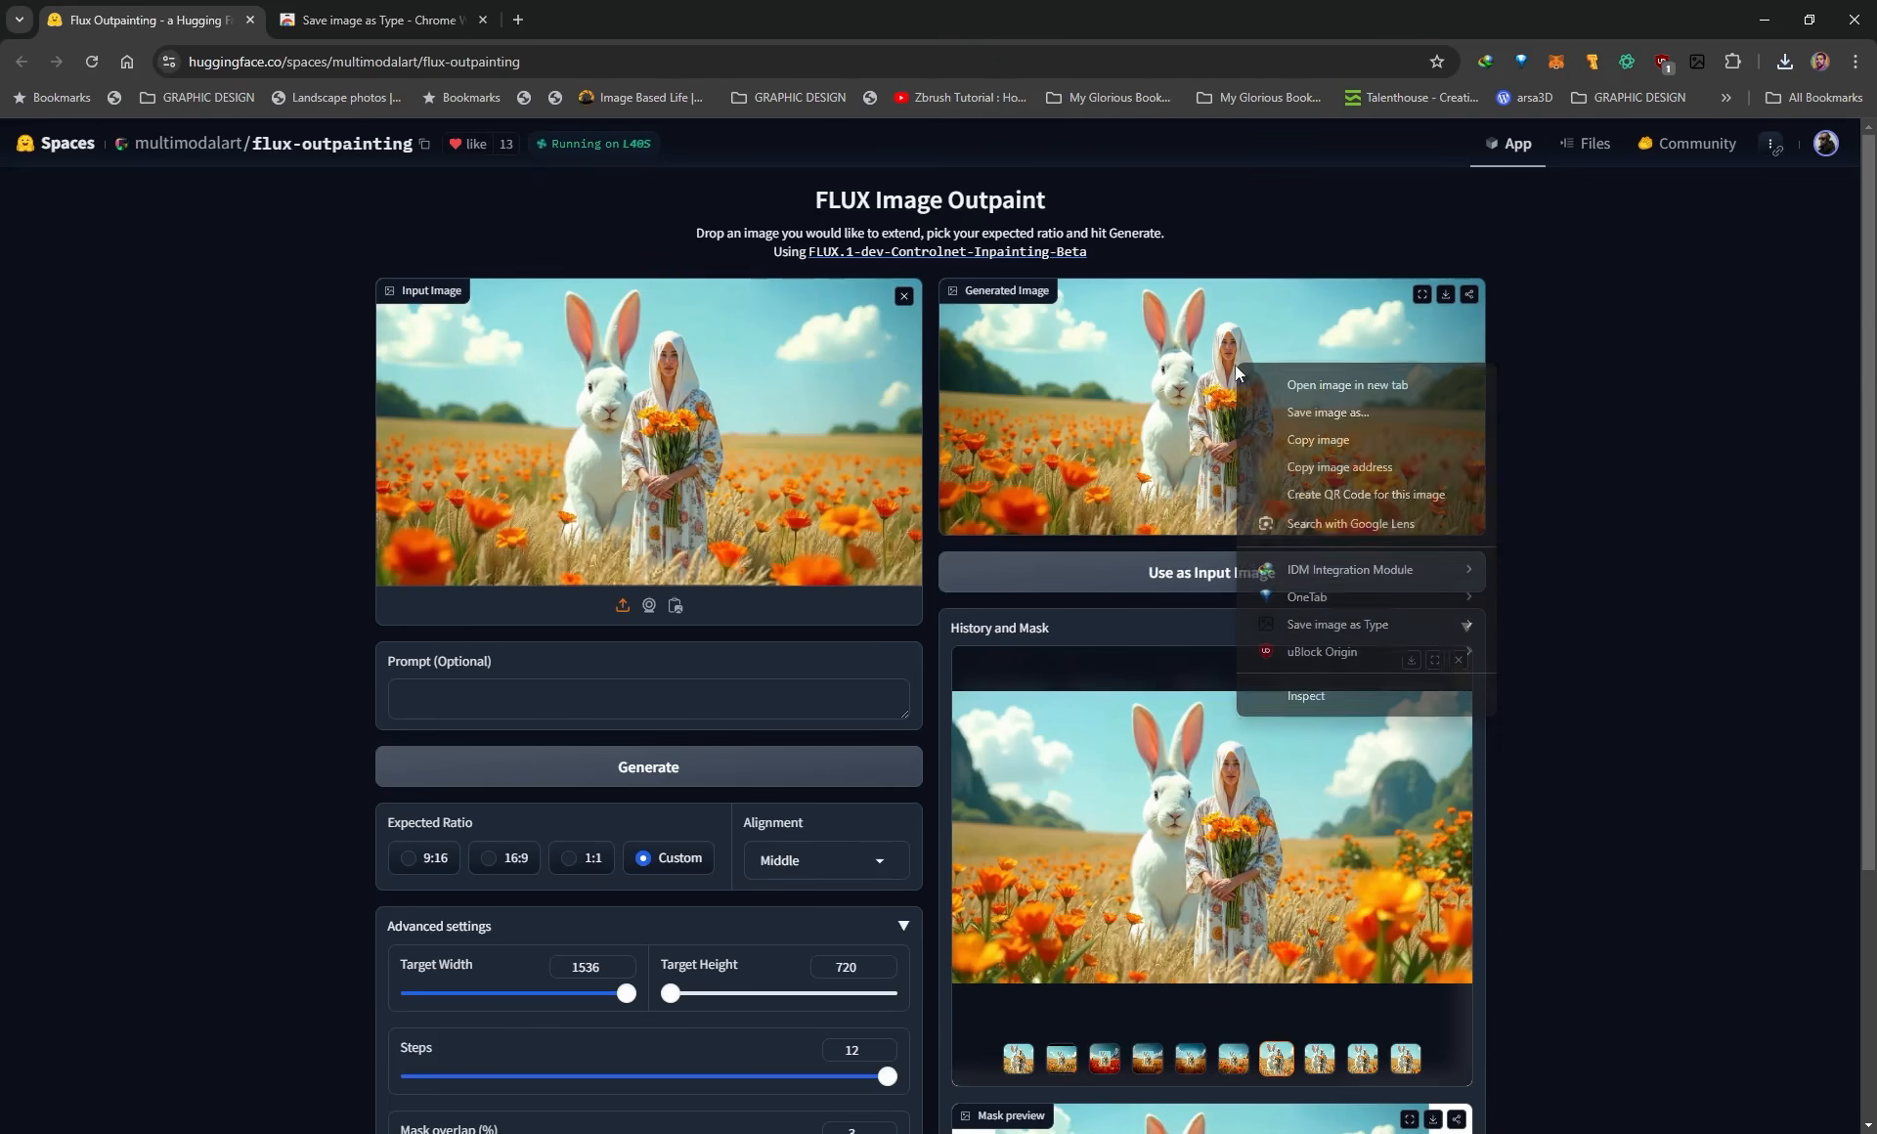
mouse_move(1398, 626)
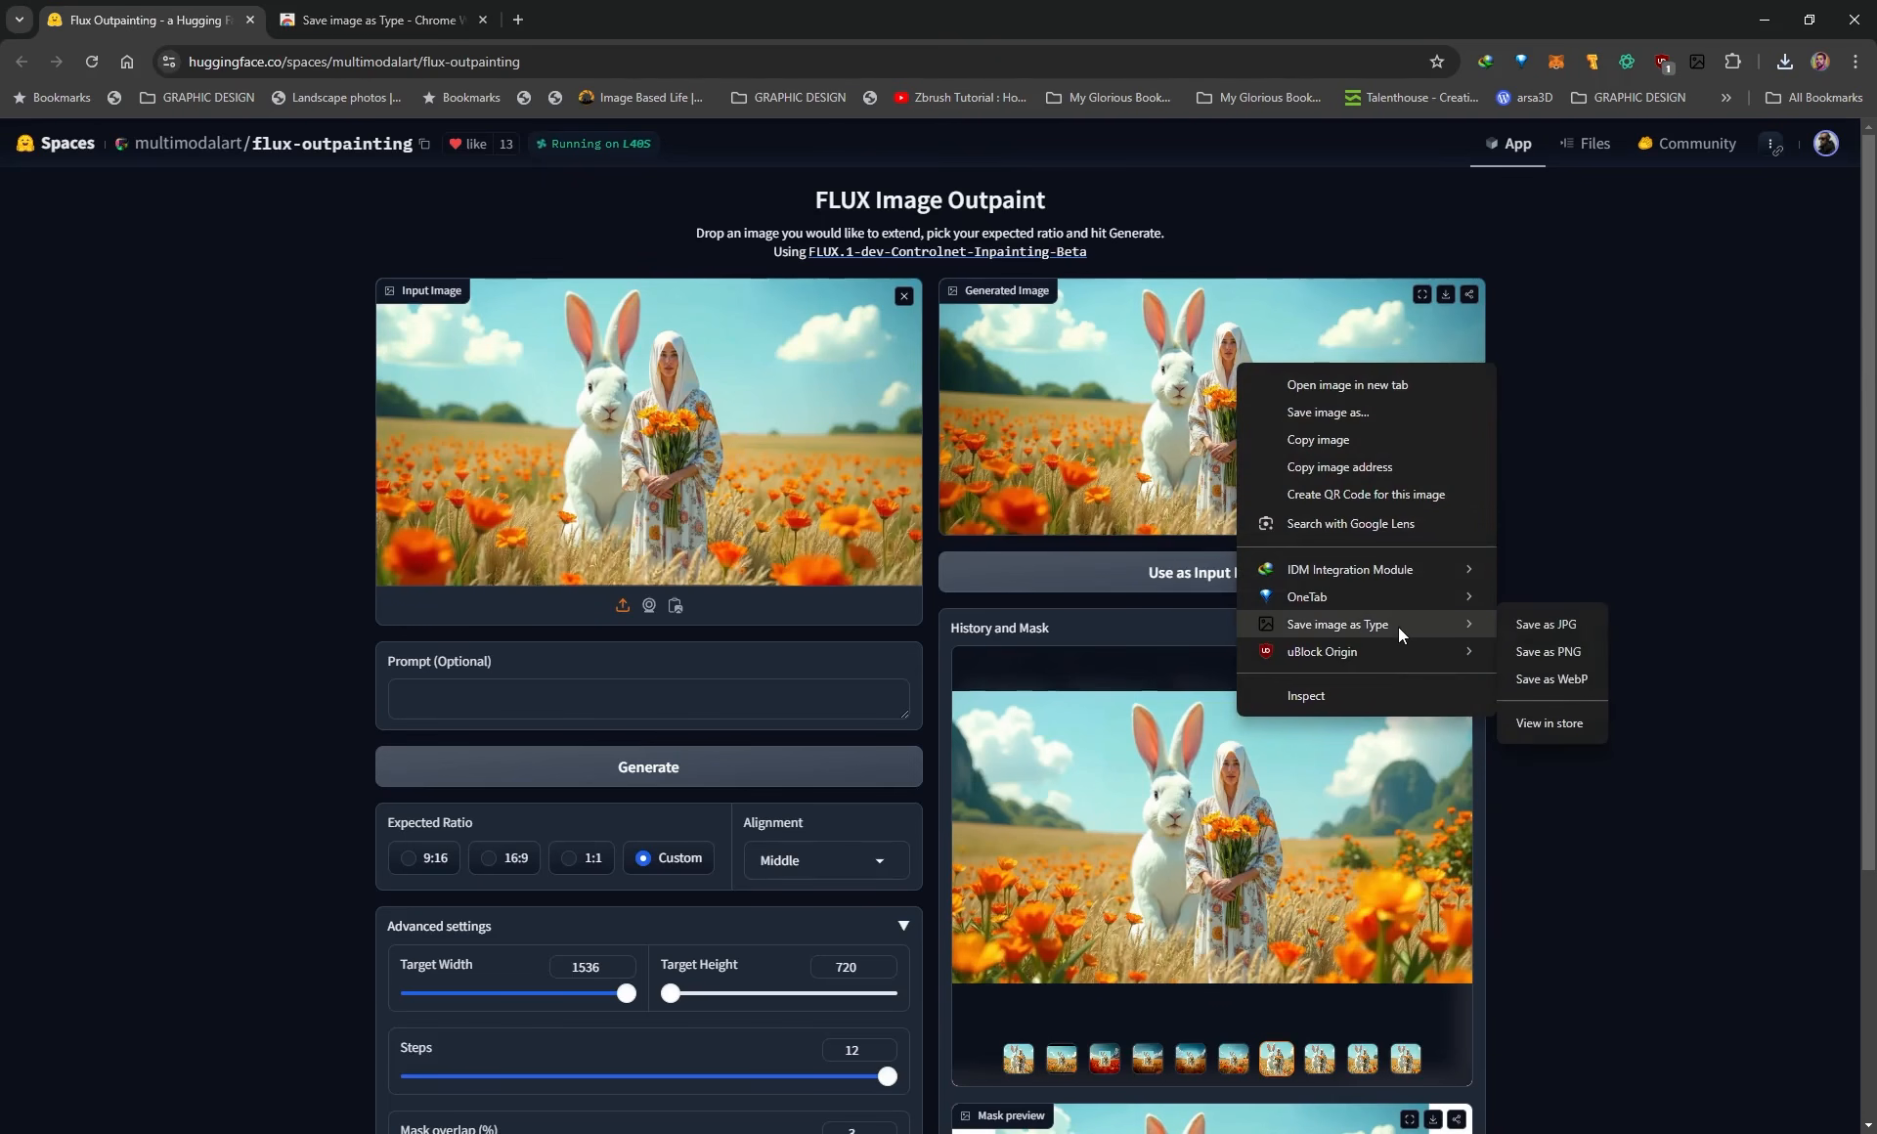
click(1572, 651)
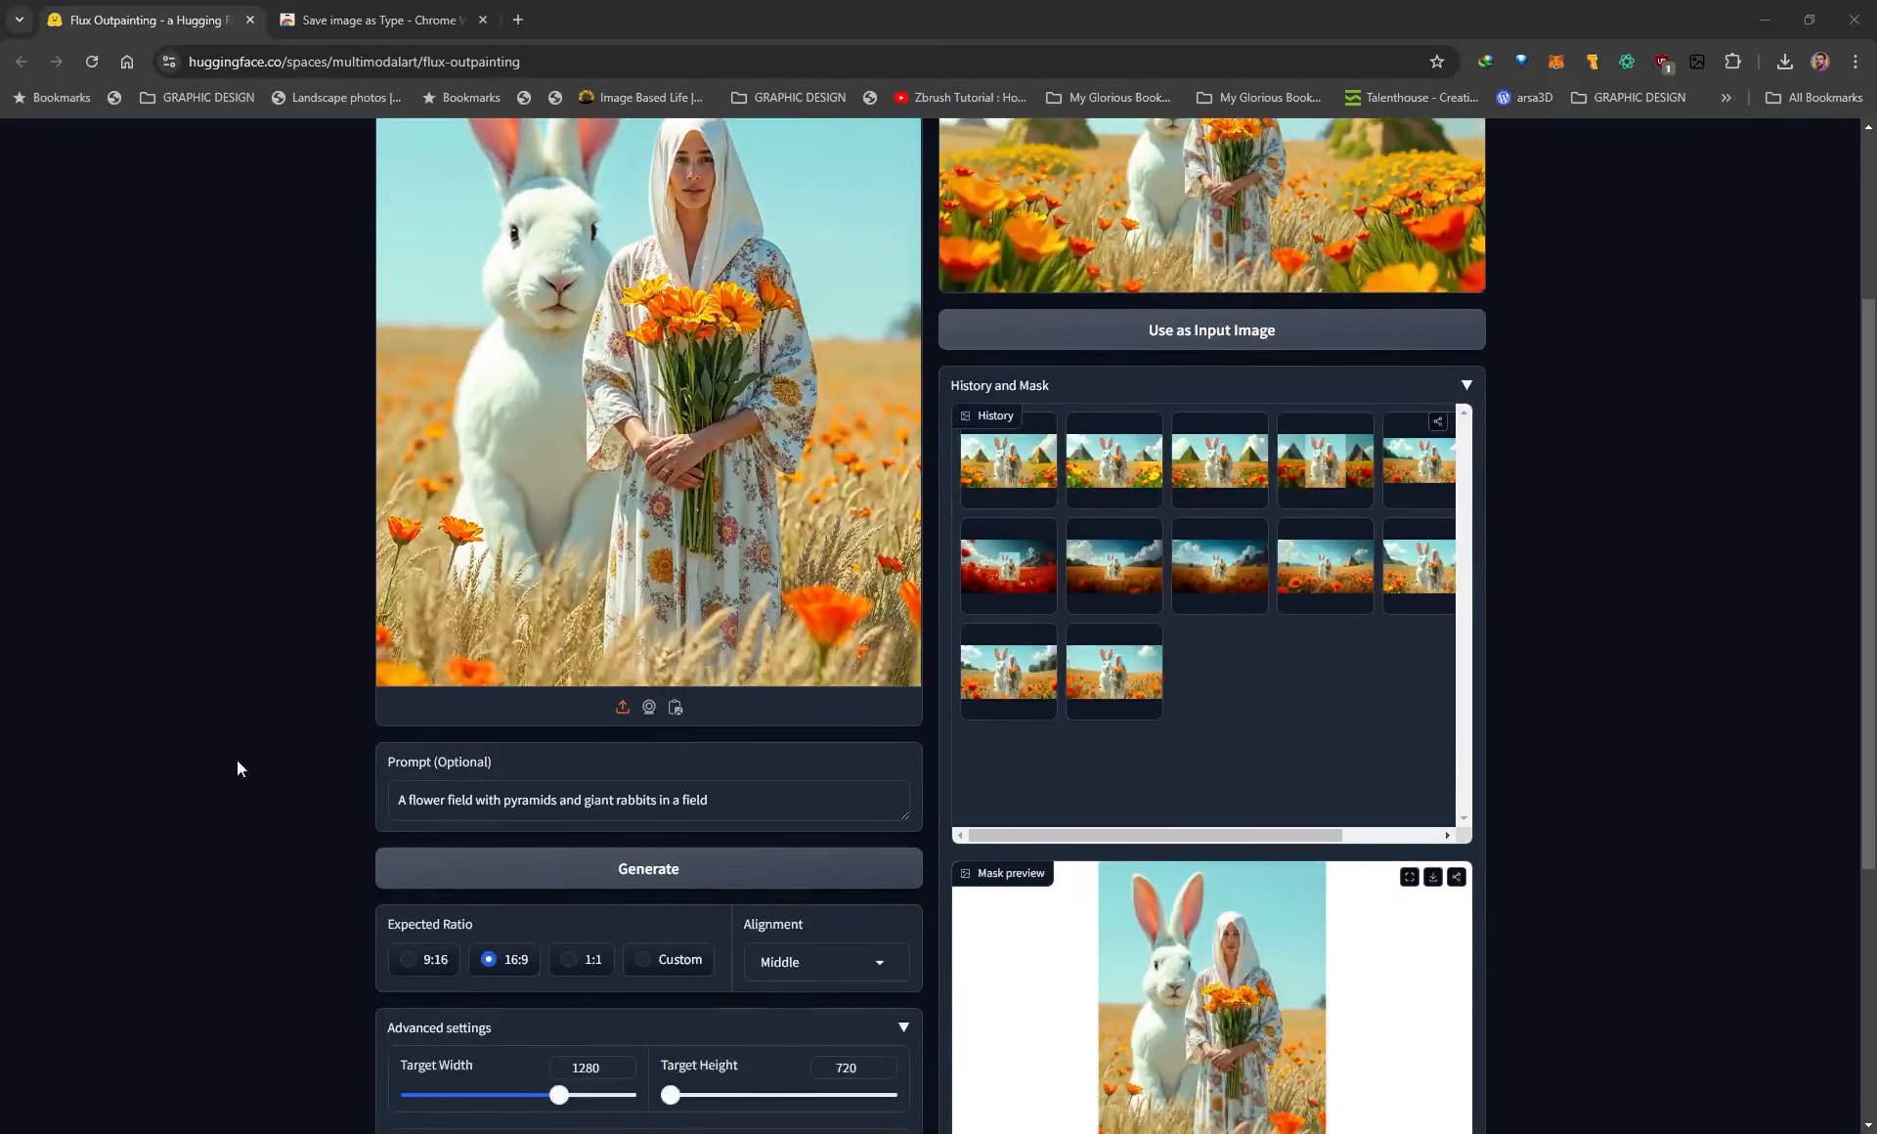
Review the prompt "A flower field with pyramids and giant rabbits in a field" and inspect its generated image in full screen.
scroll(238, 768, up, 2)
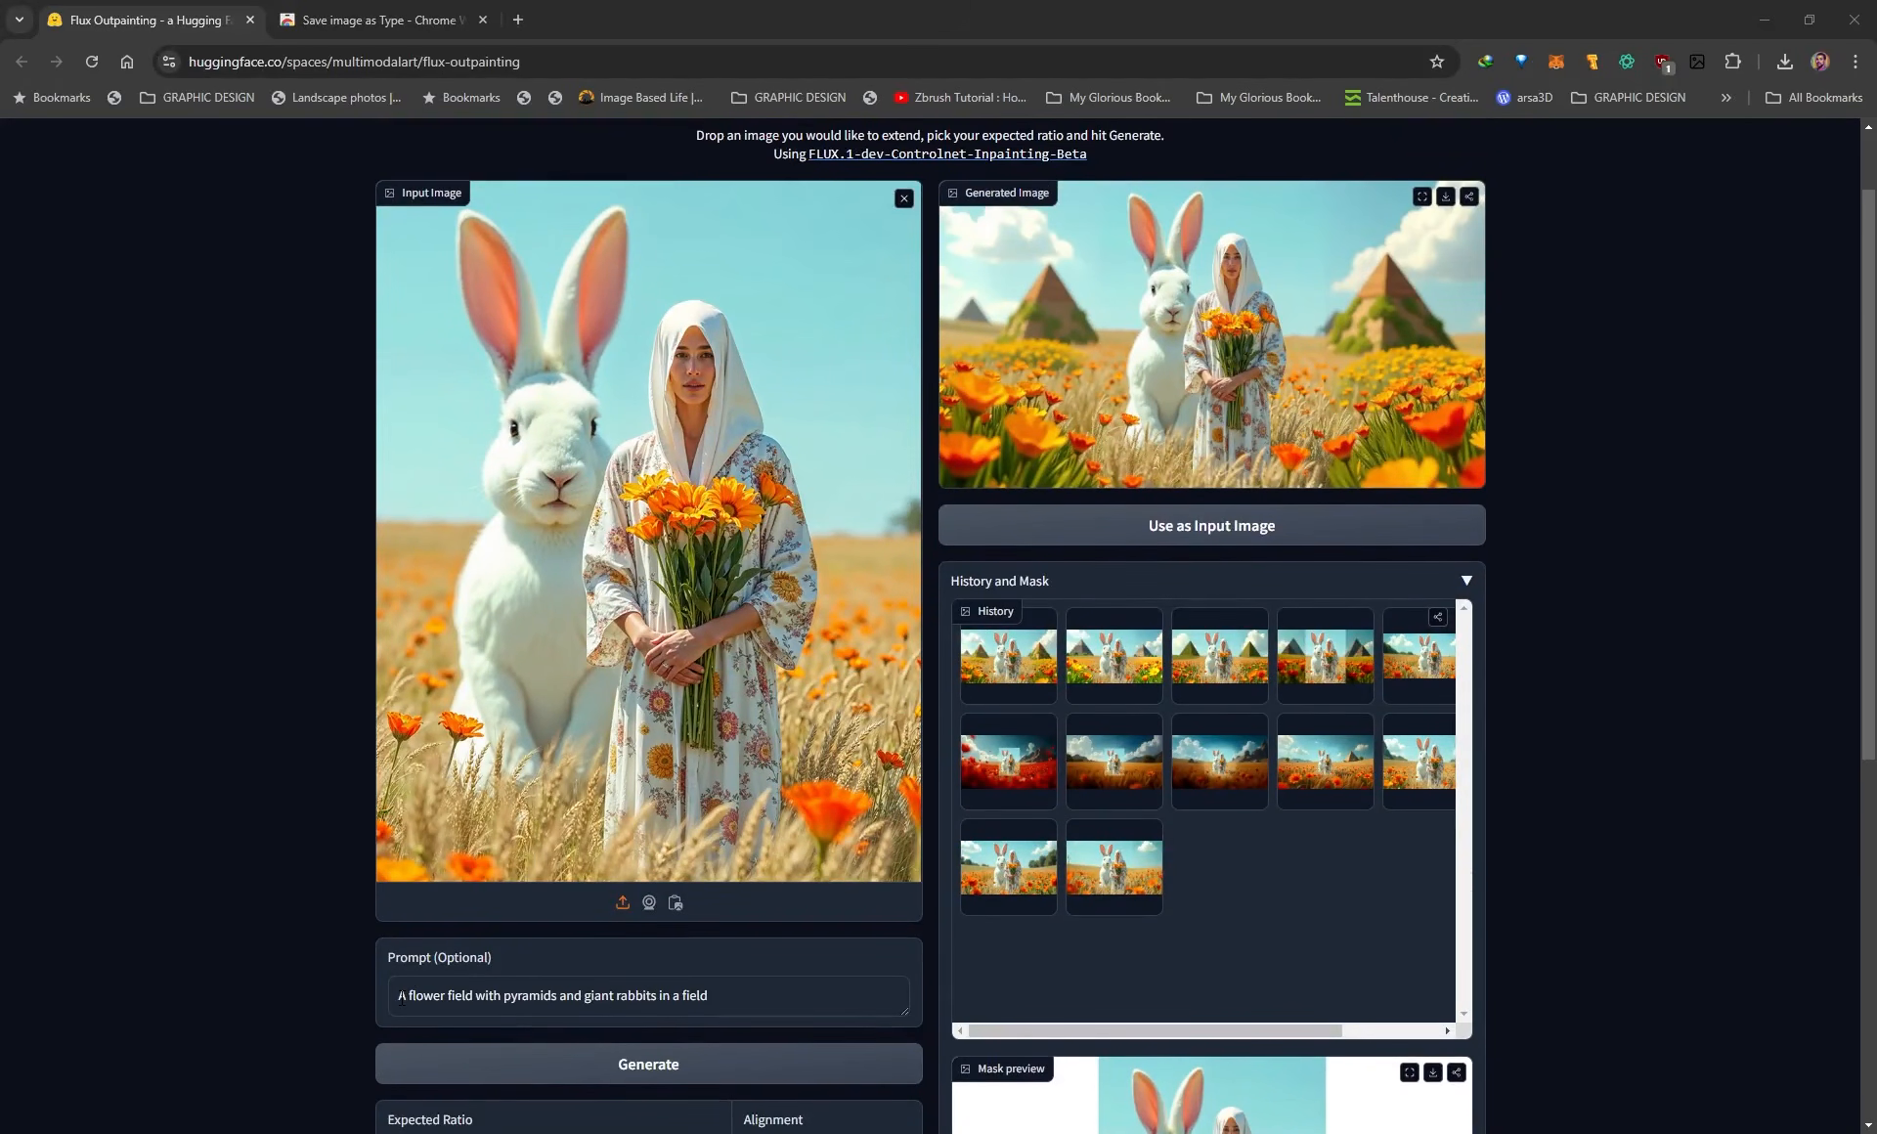
drag(401, 996, 706, 1012)
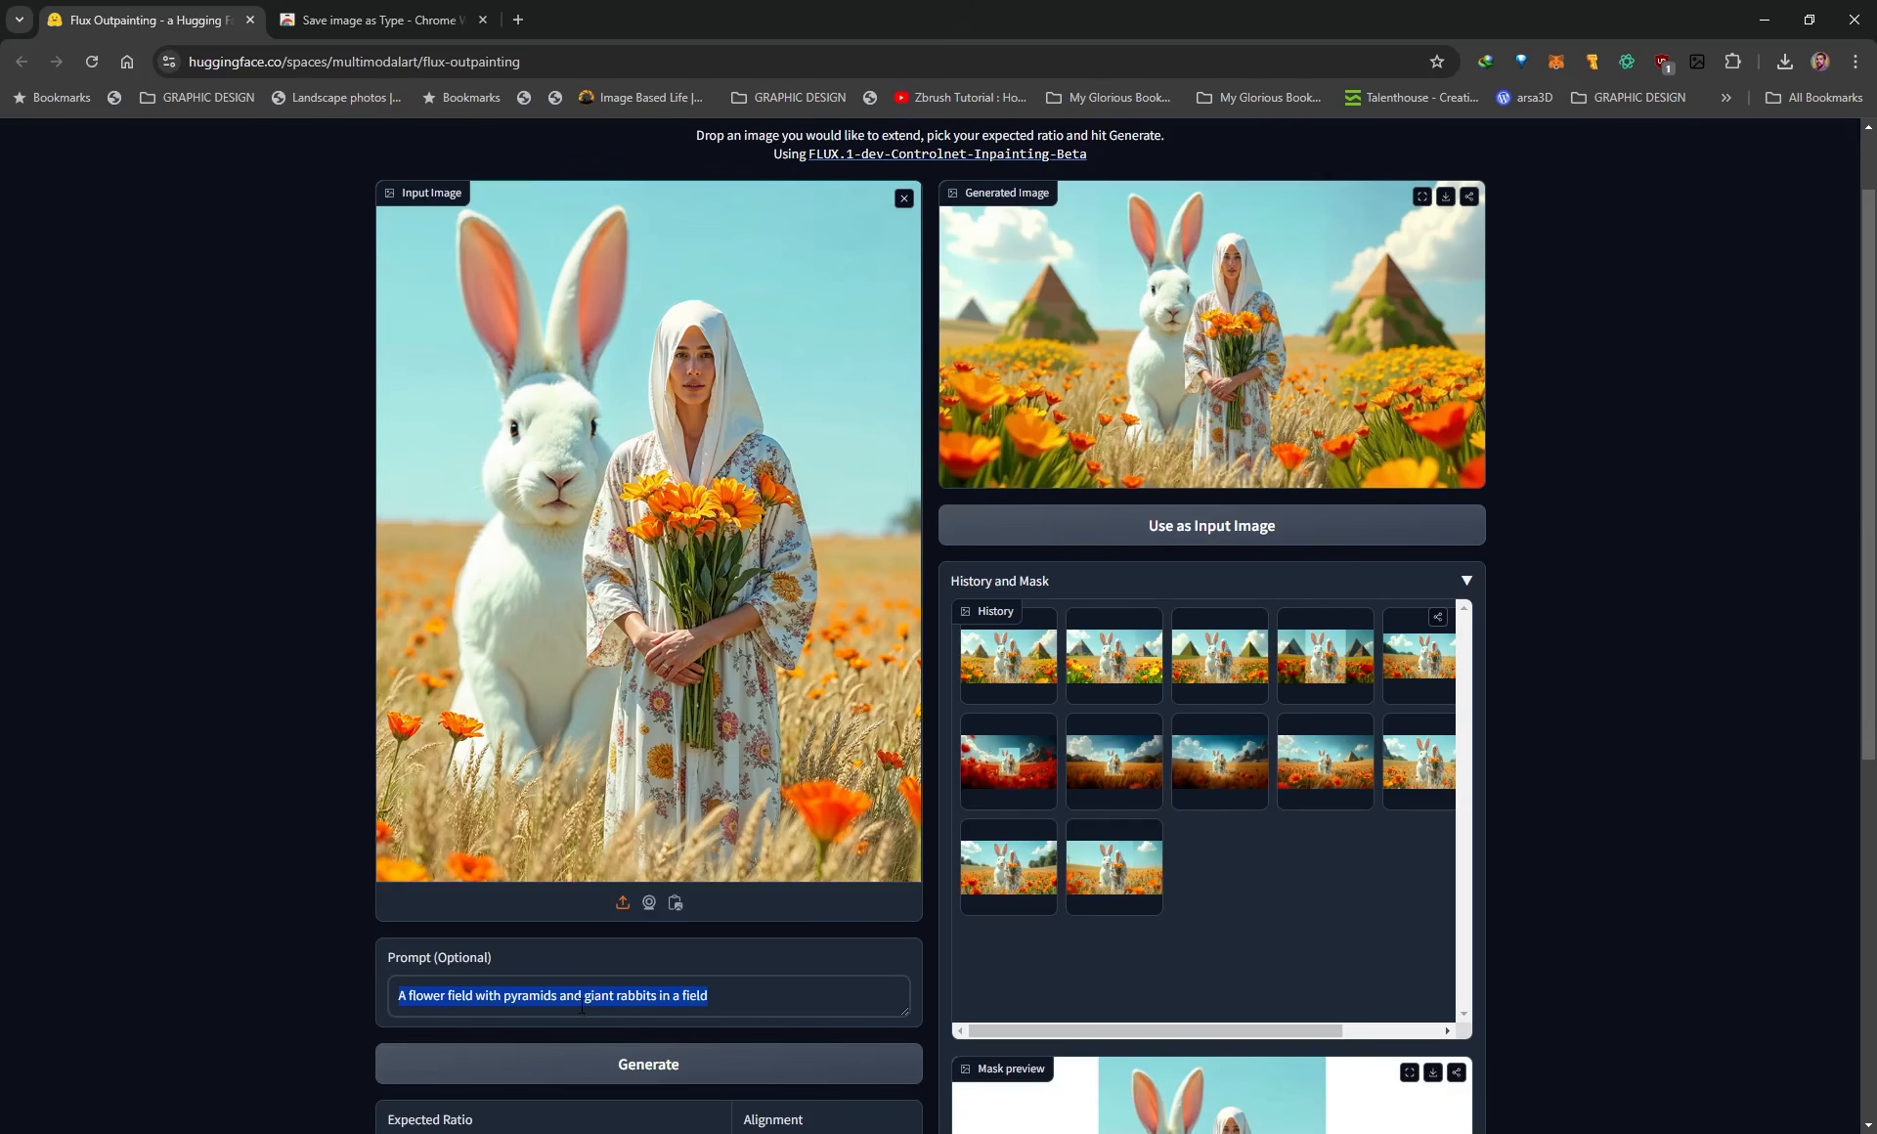
click(756, 1000)
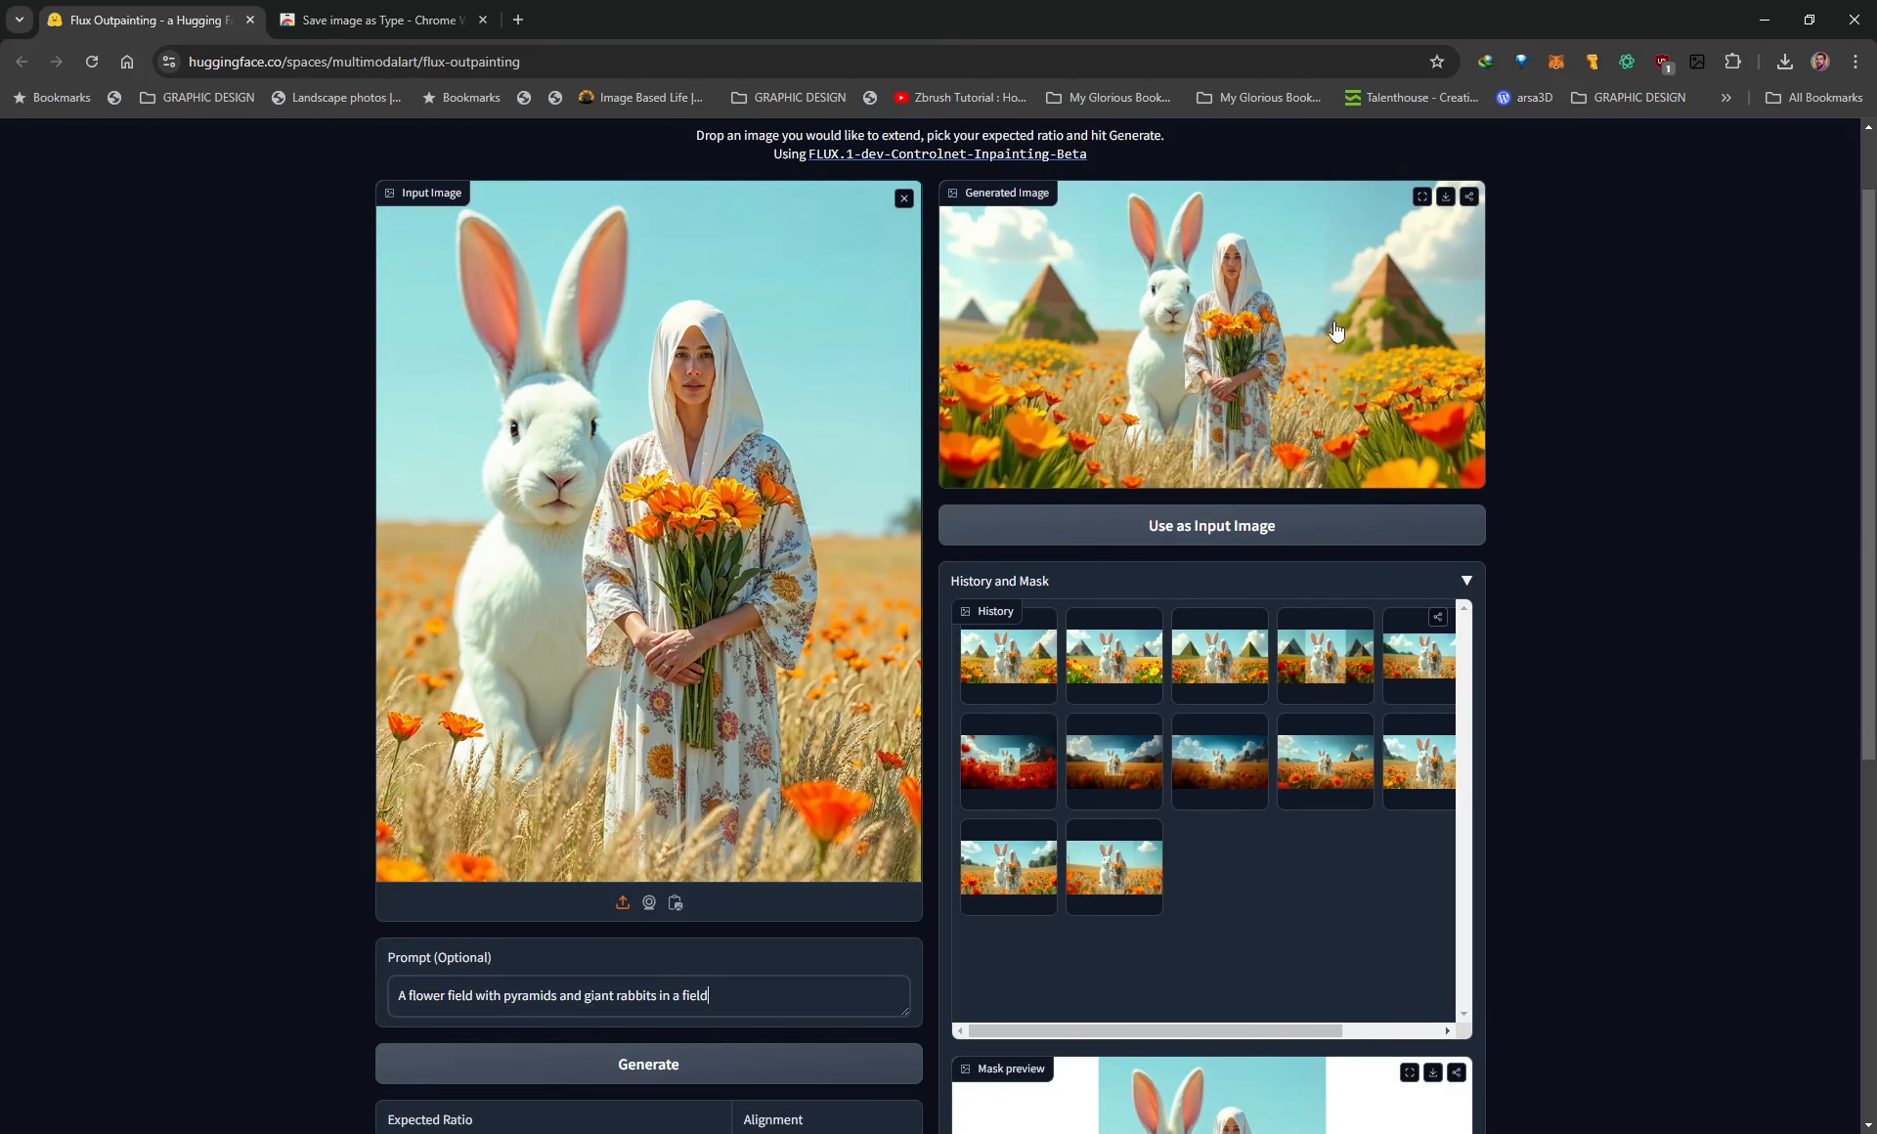
click(1423, 196)
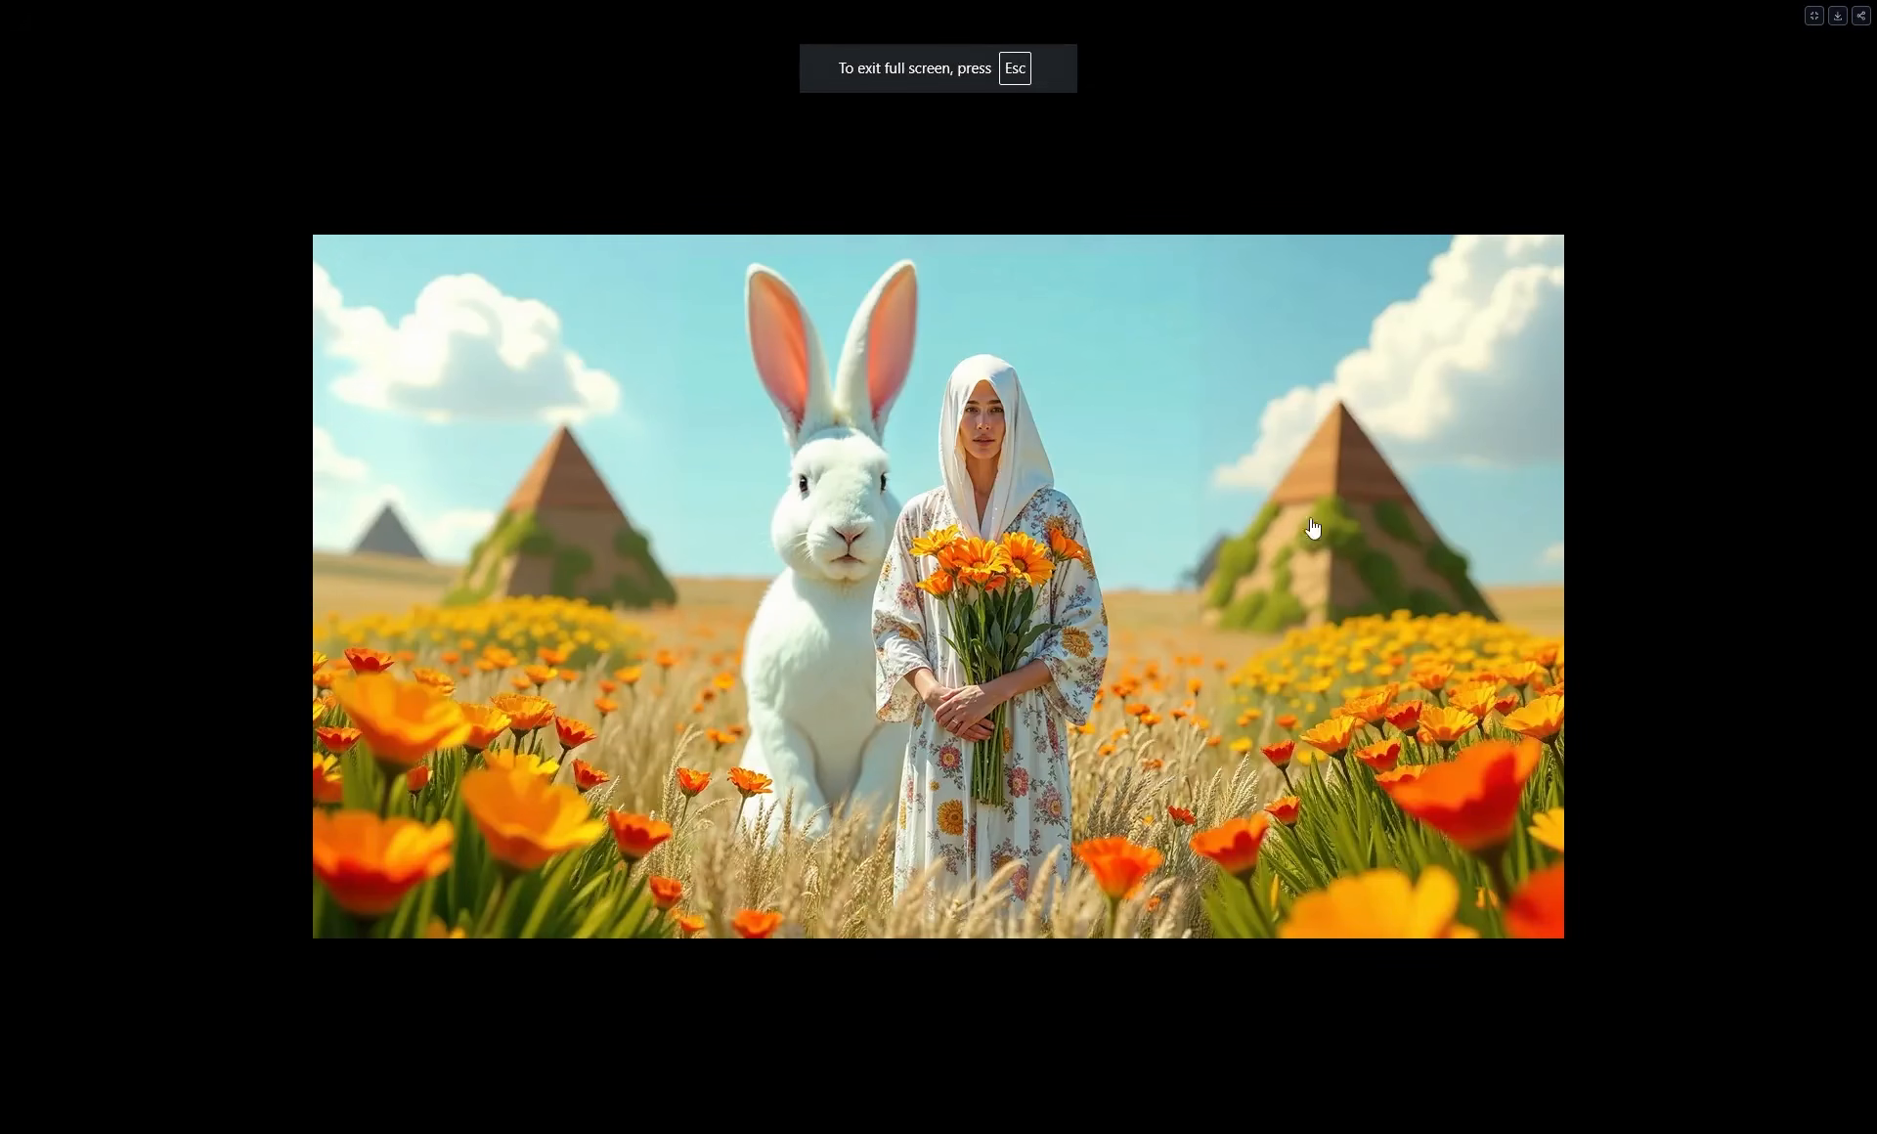
click(1814, 15)
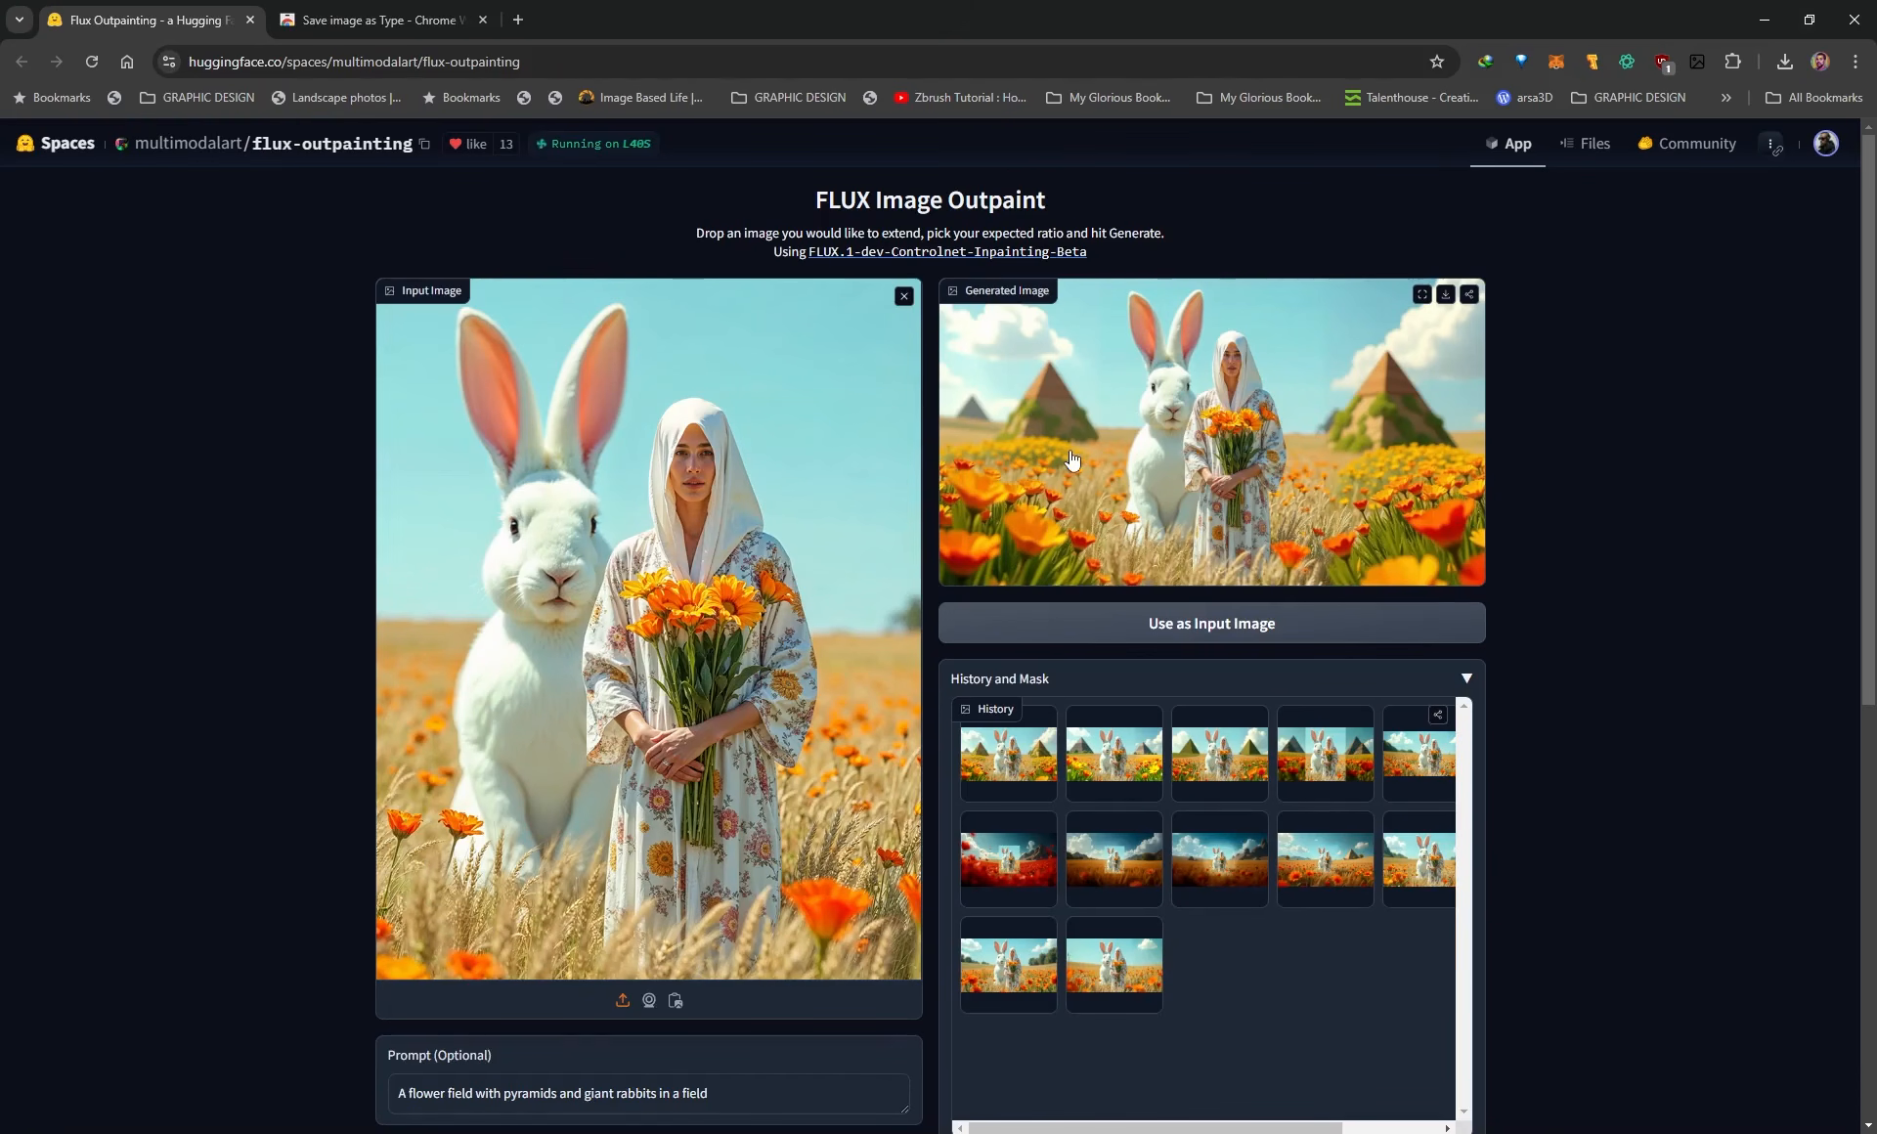
Compare the pyramid variants in the history gallery, finishing on the fourth image.
click(1114, 767)
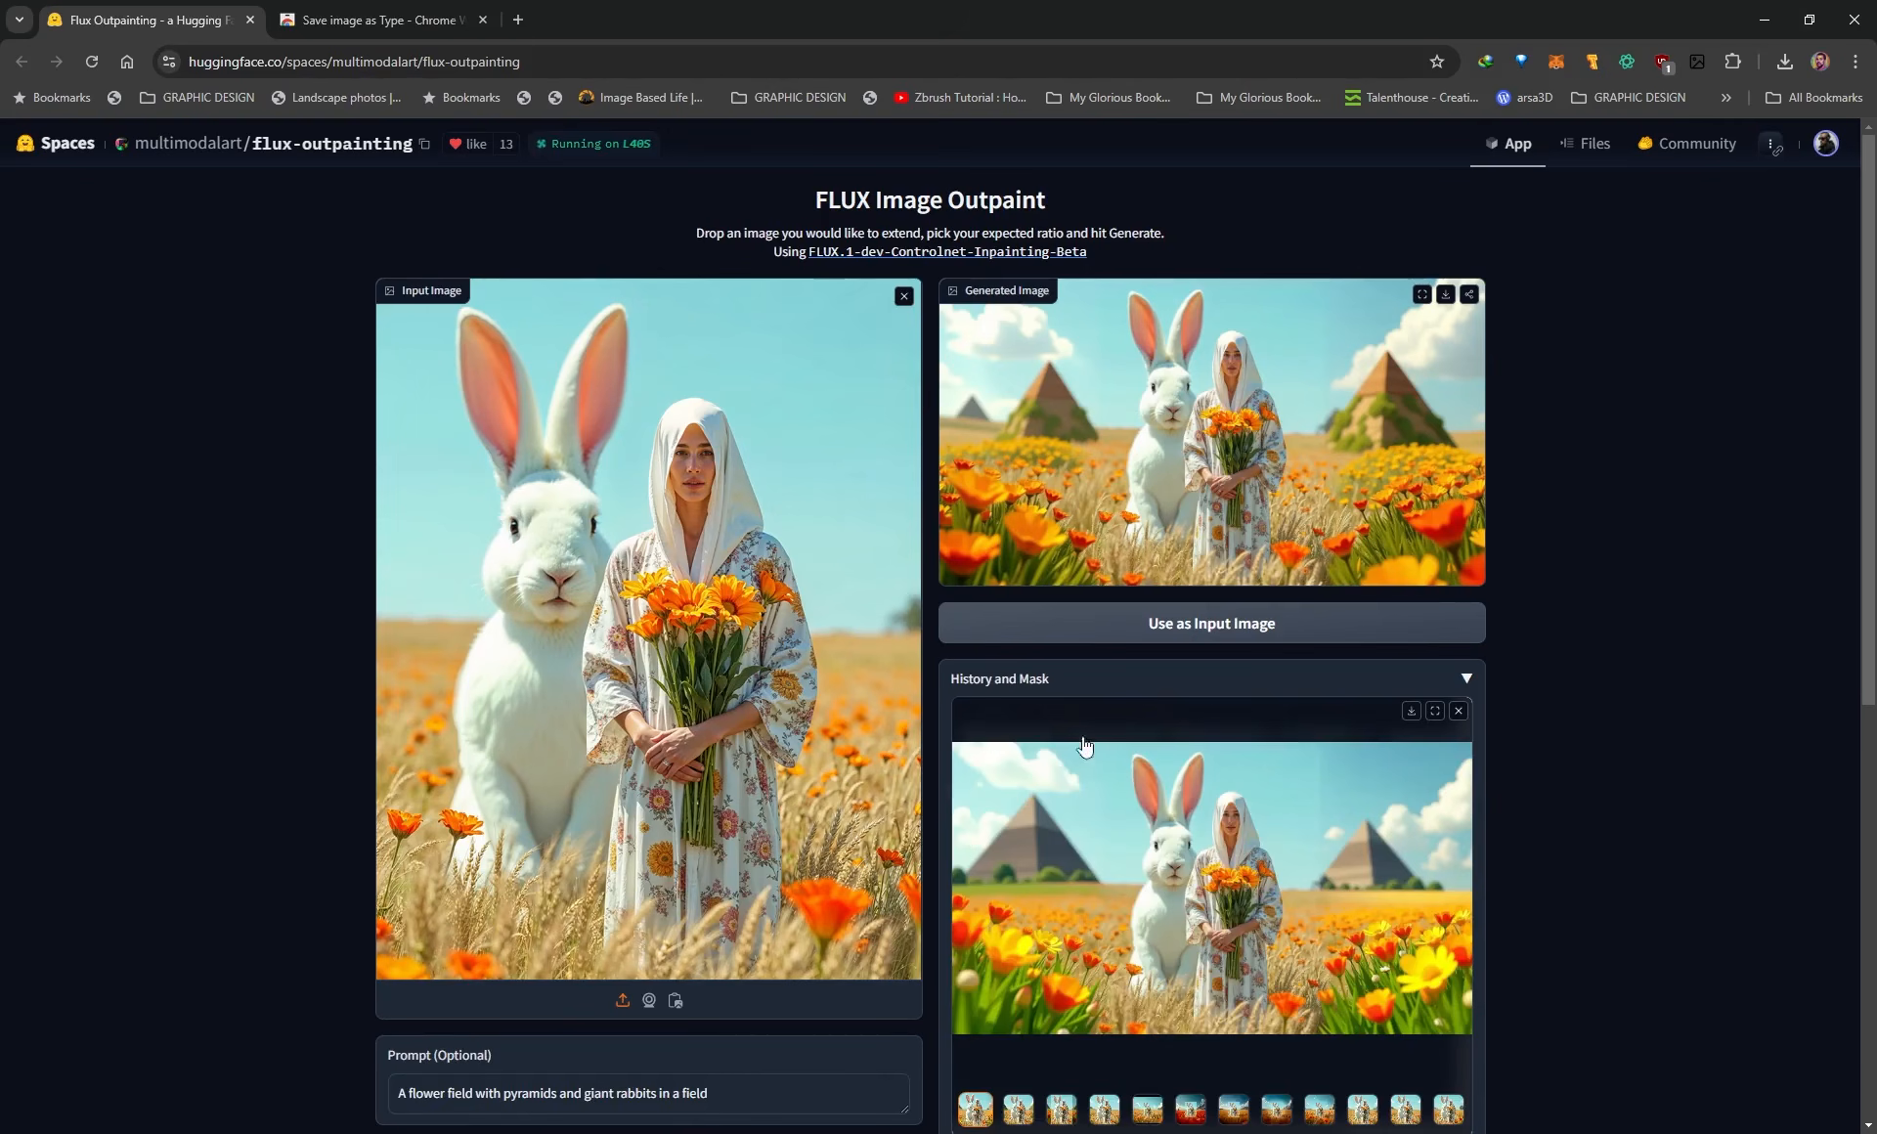
scroll(1493, 788, down, 2)
scroll(1493, 788, down, 1)
click(1061, 913)
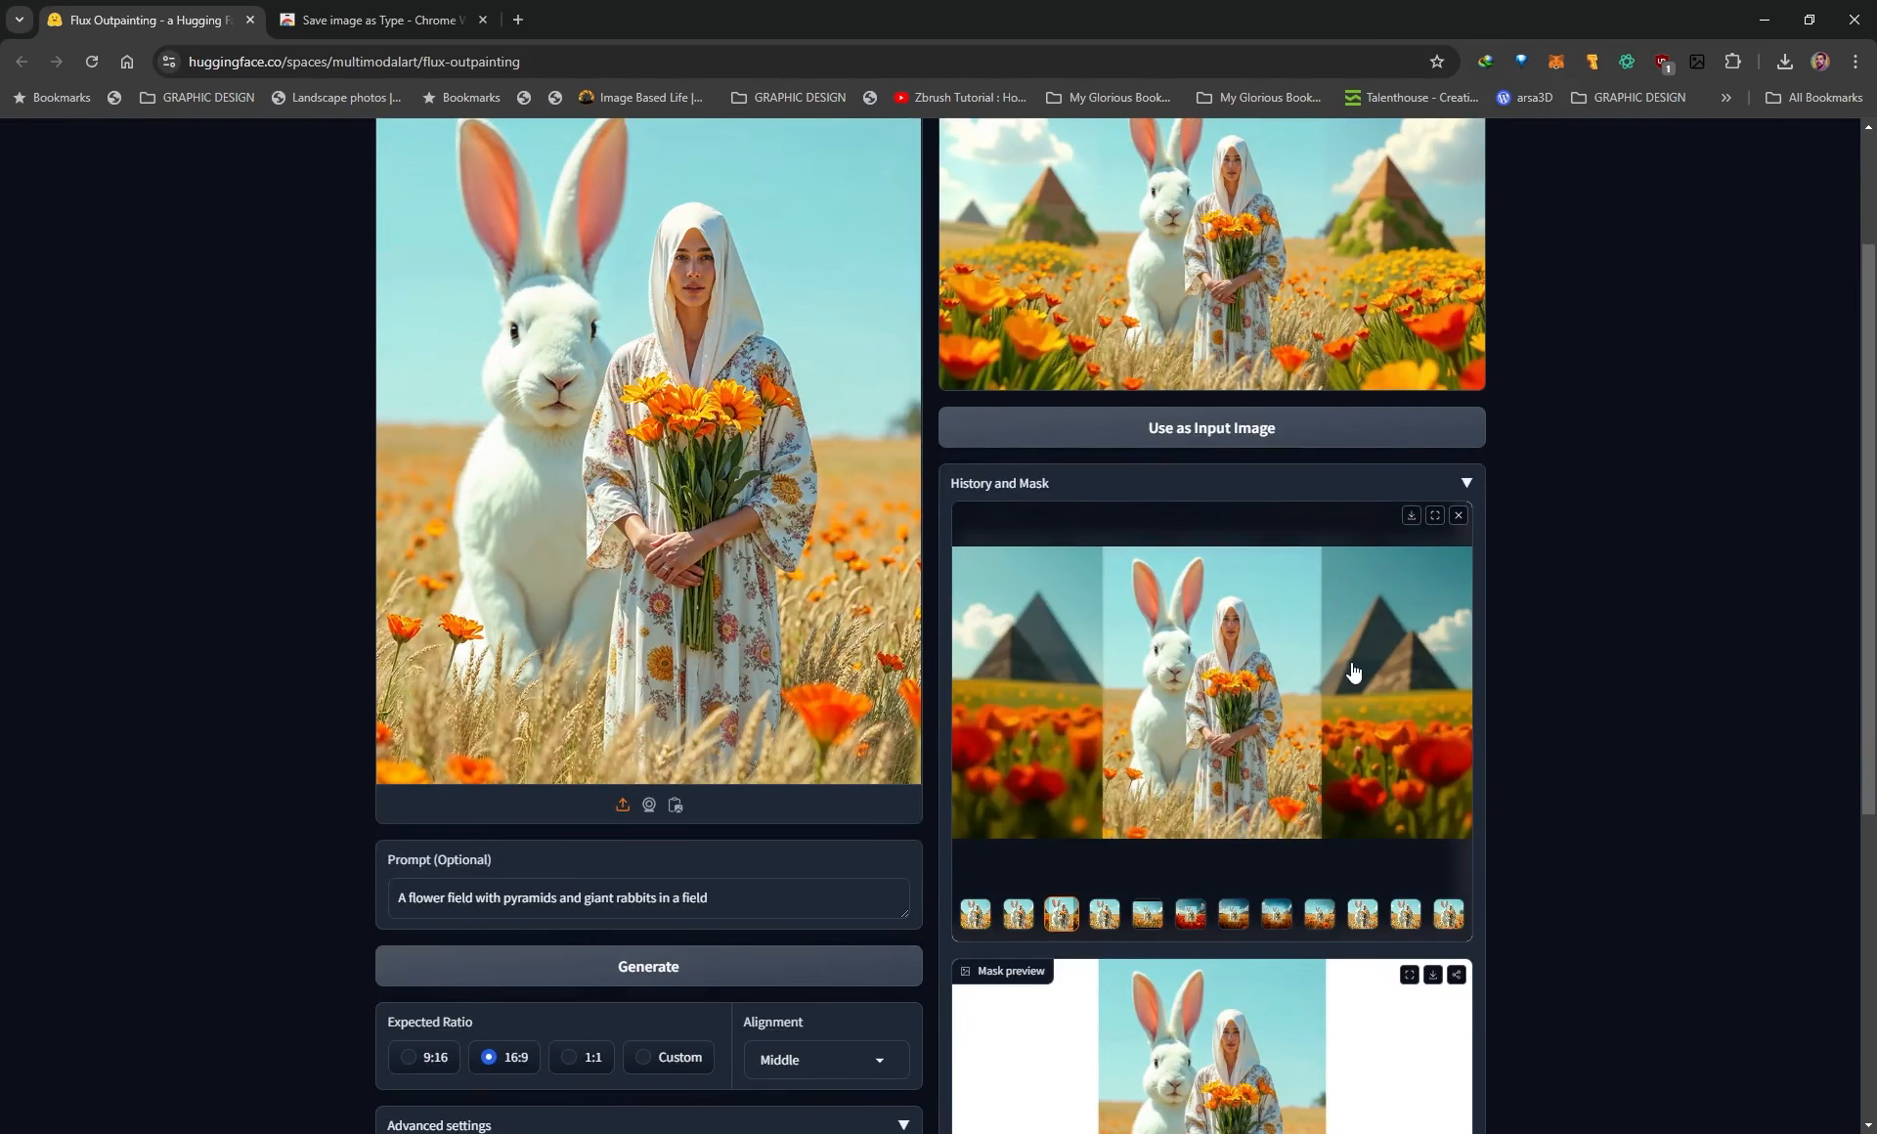
click(1102, 921)
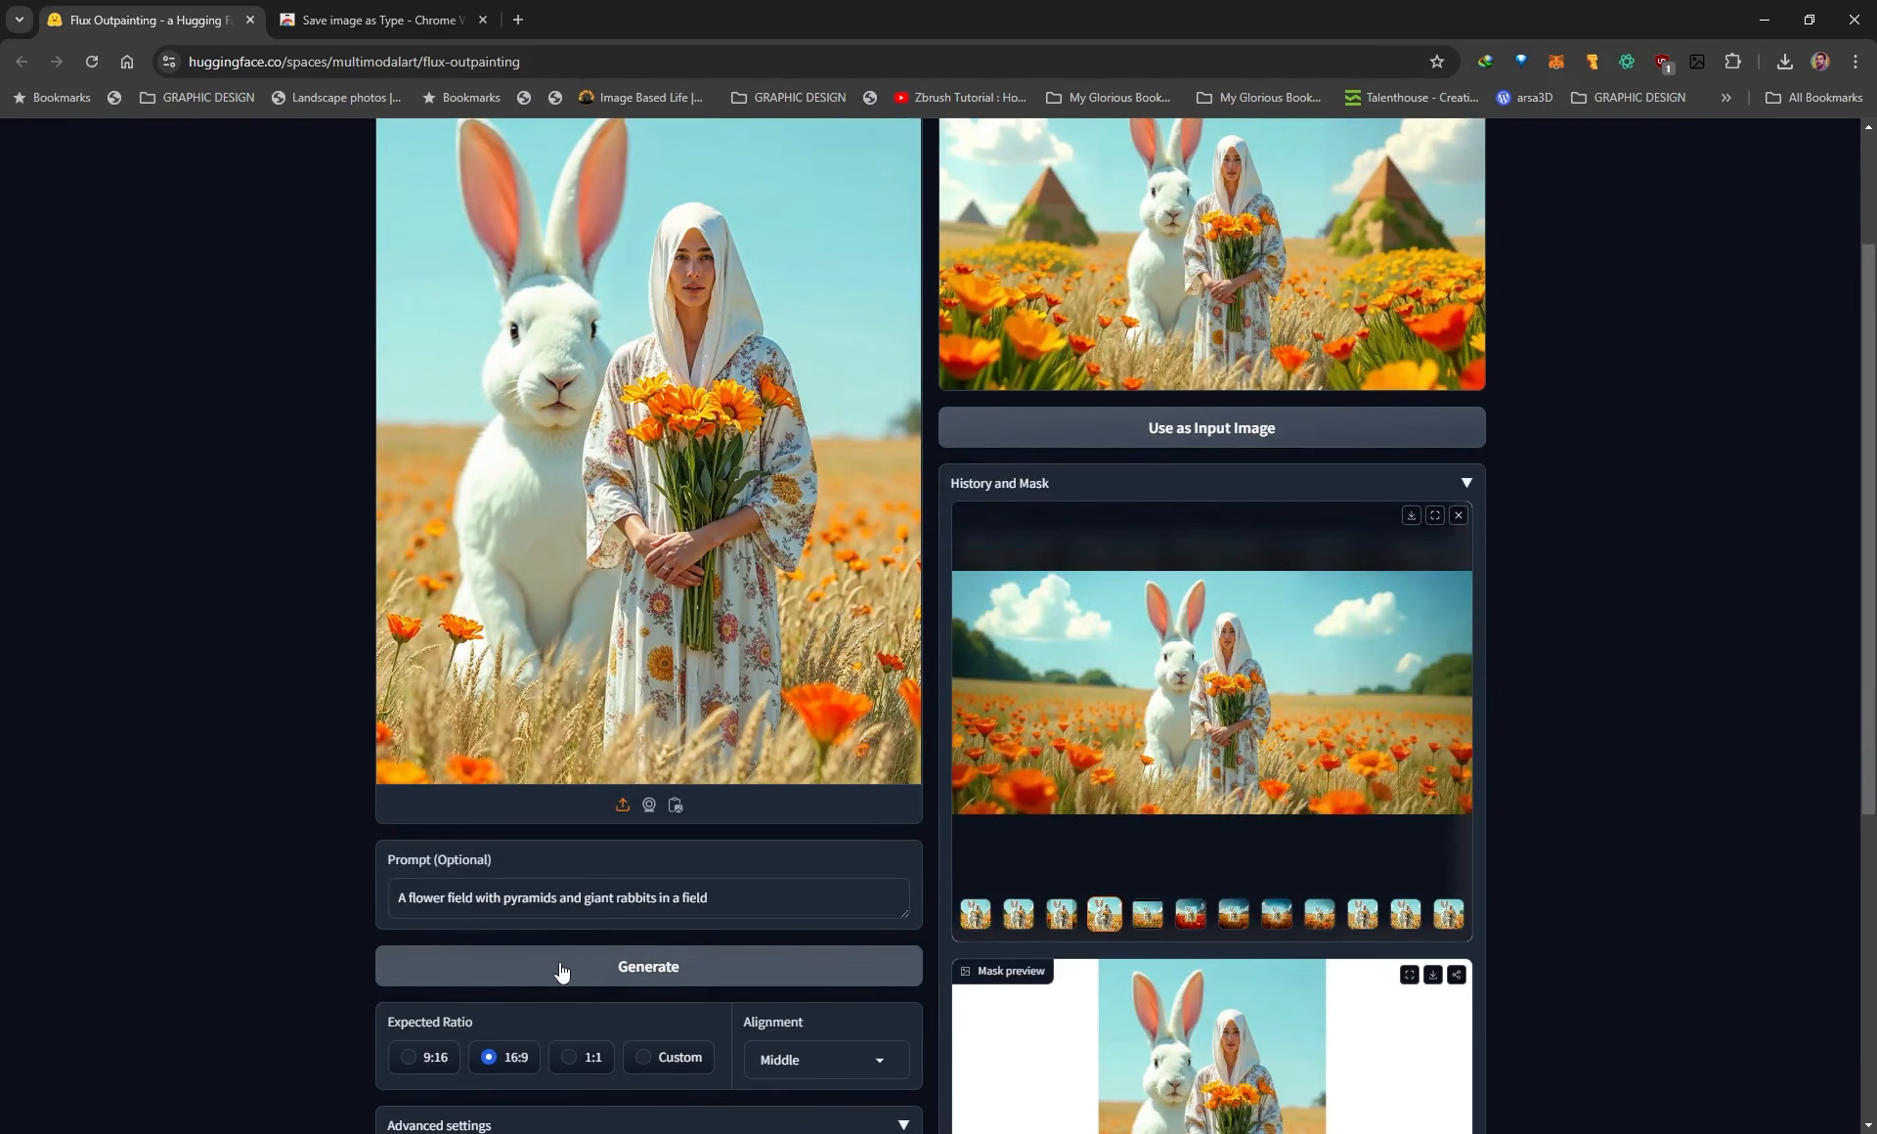
View the second and first images in the history gallery and inspect the generated pyramid image in full screen.
click(1022, 919)
click(977, 919)
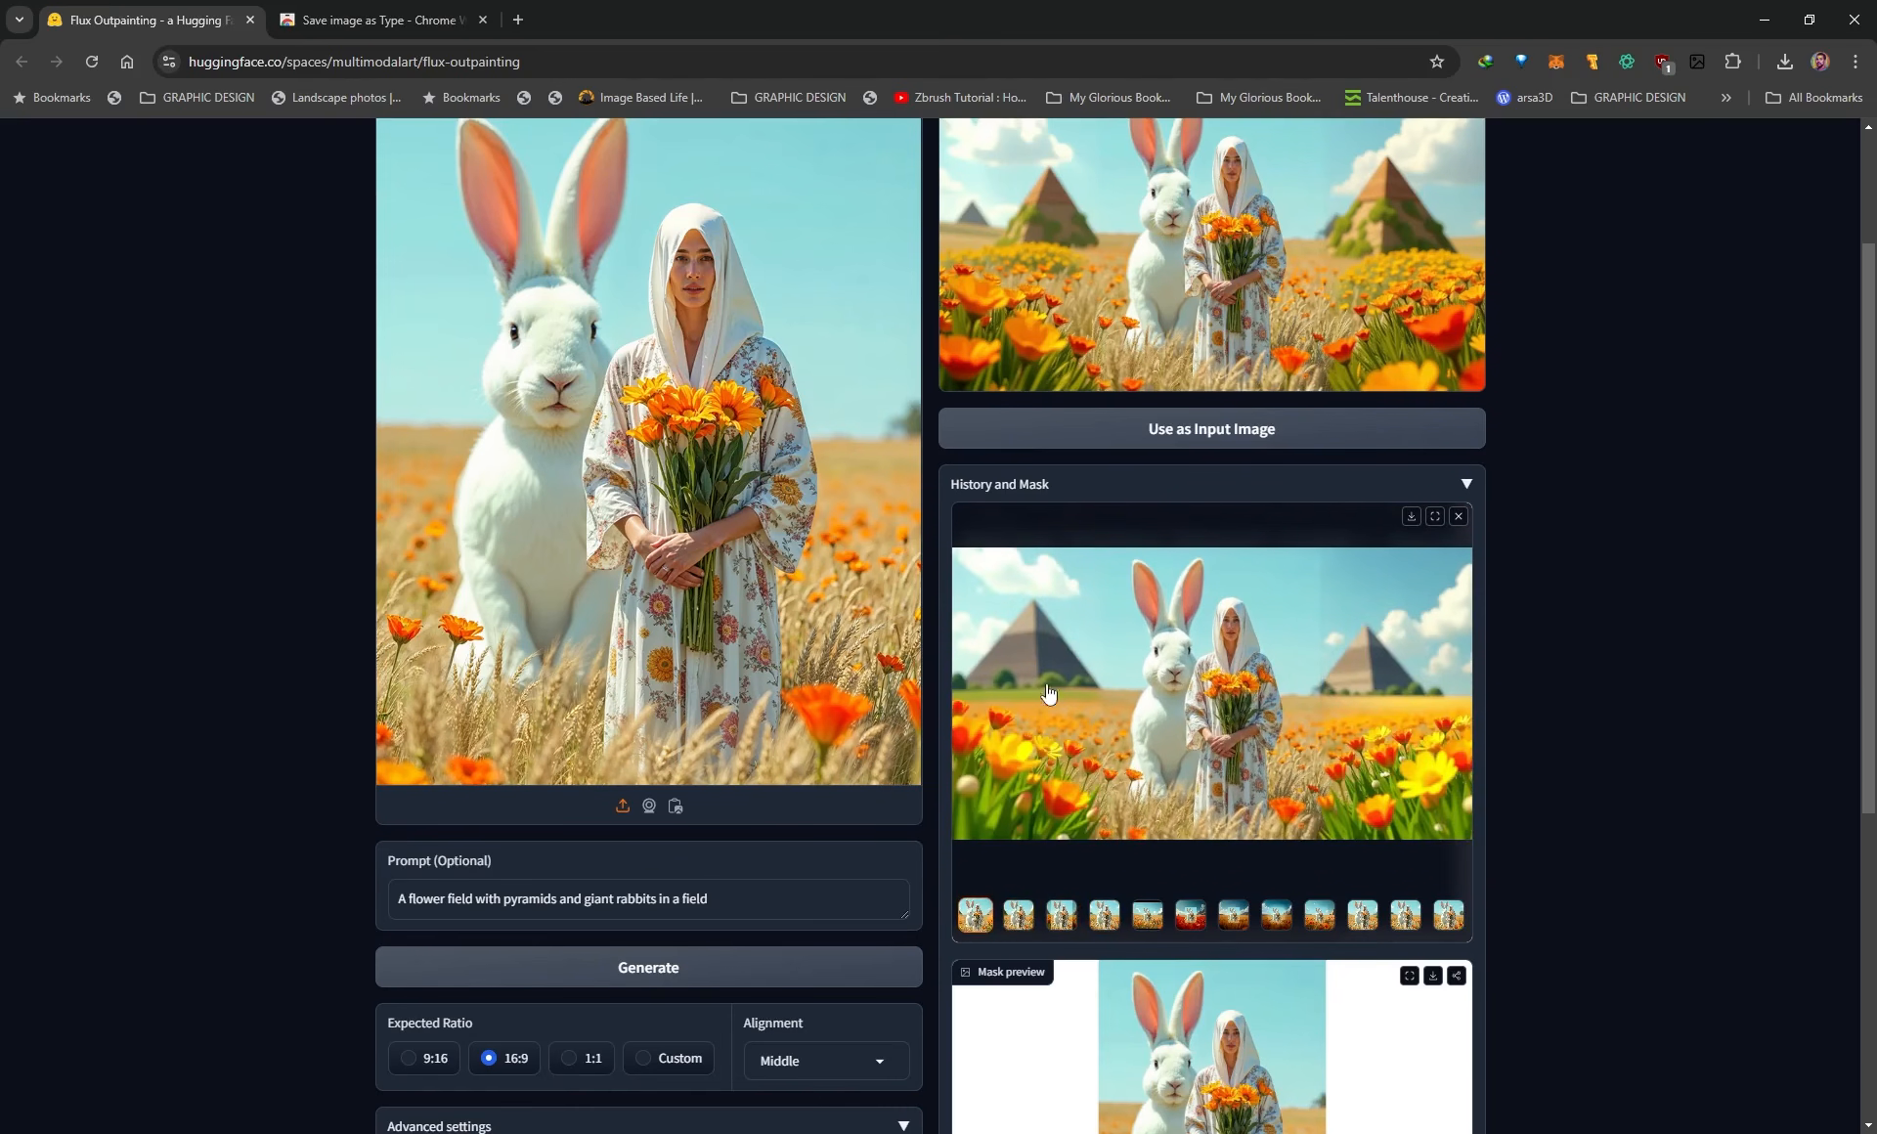
scroll(1045, 682, up, 3)
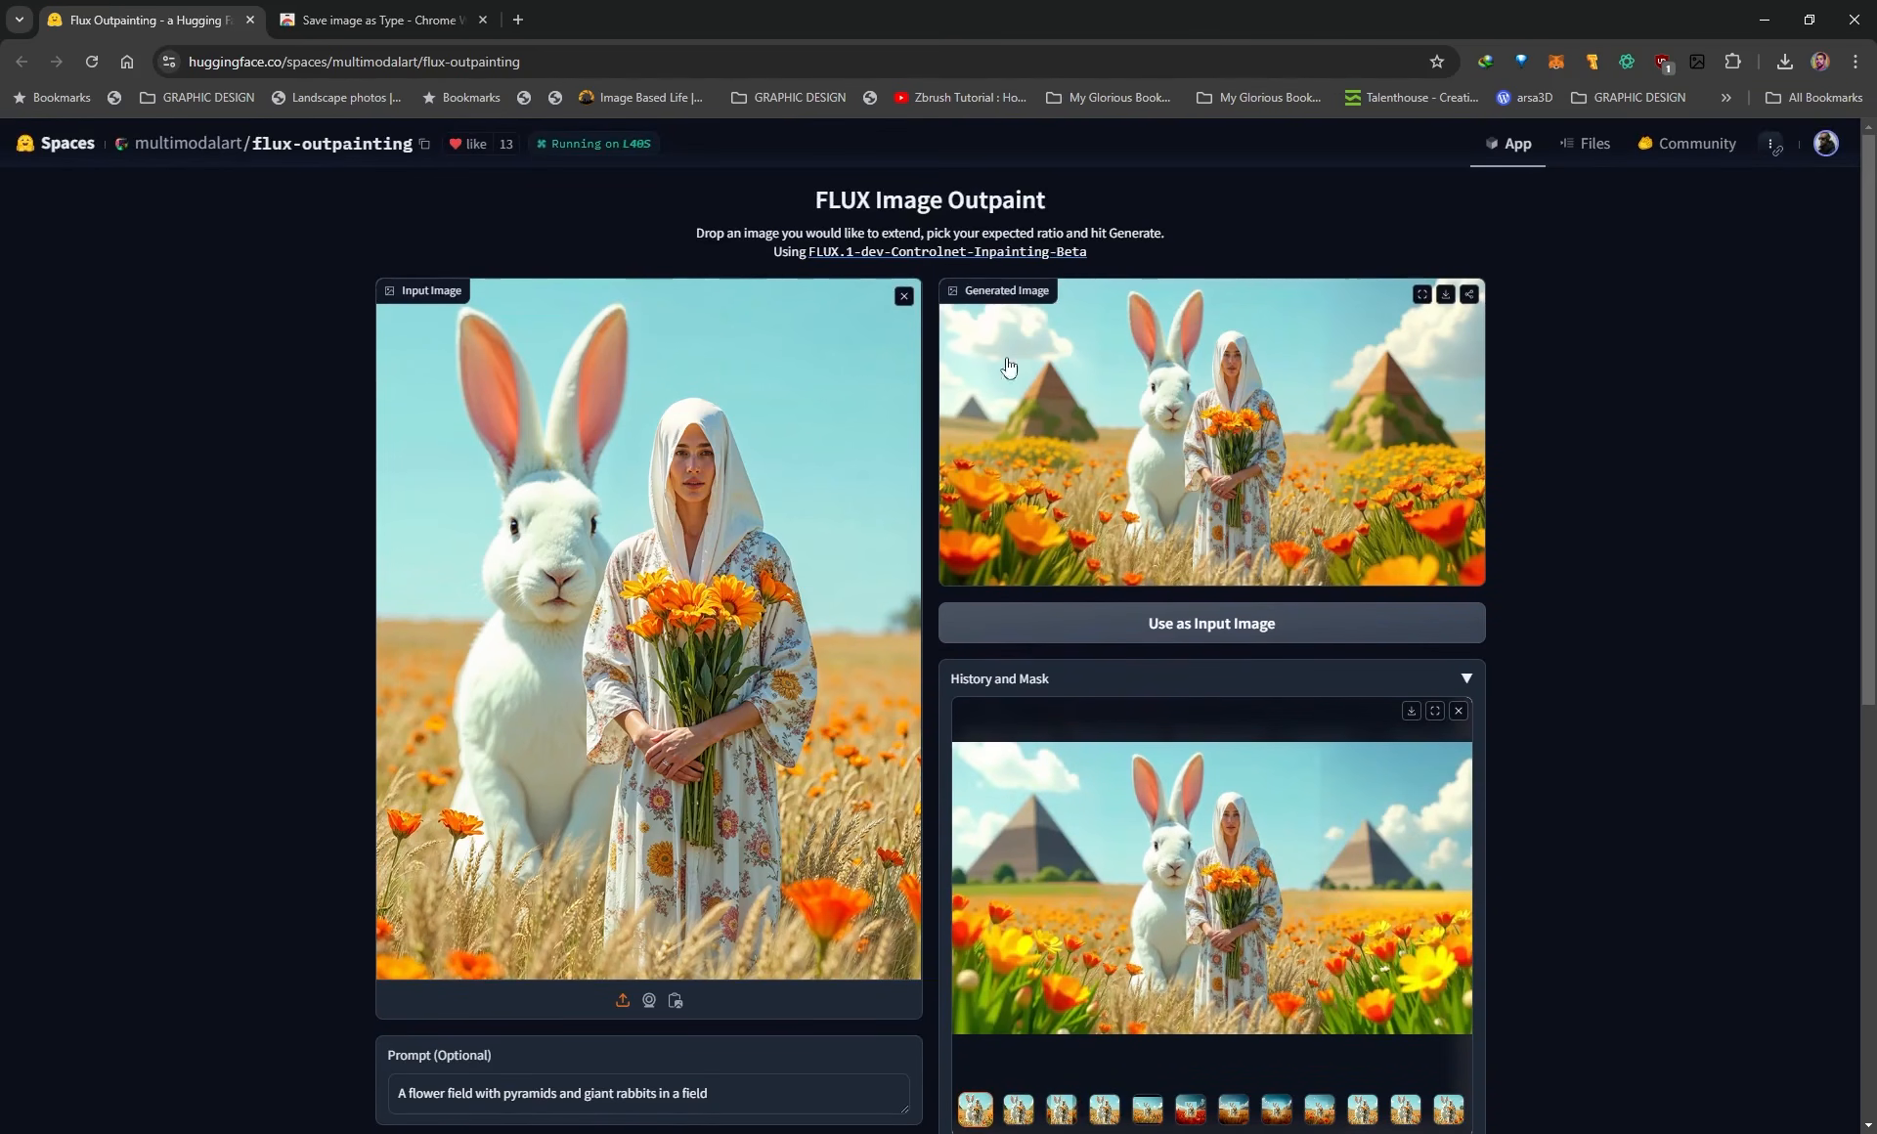
click(1421, 293)
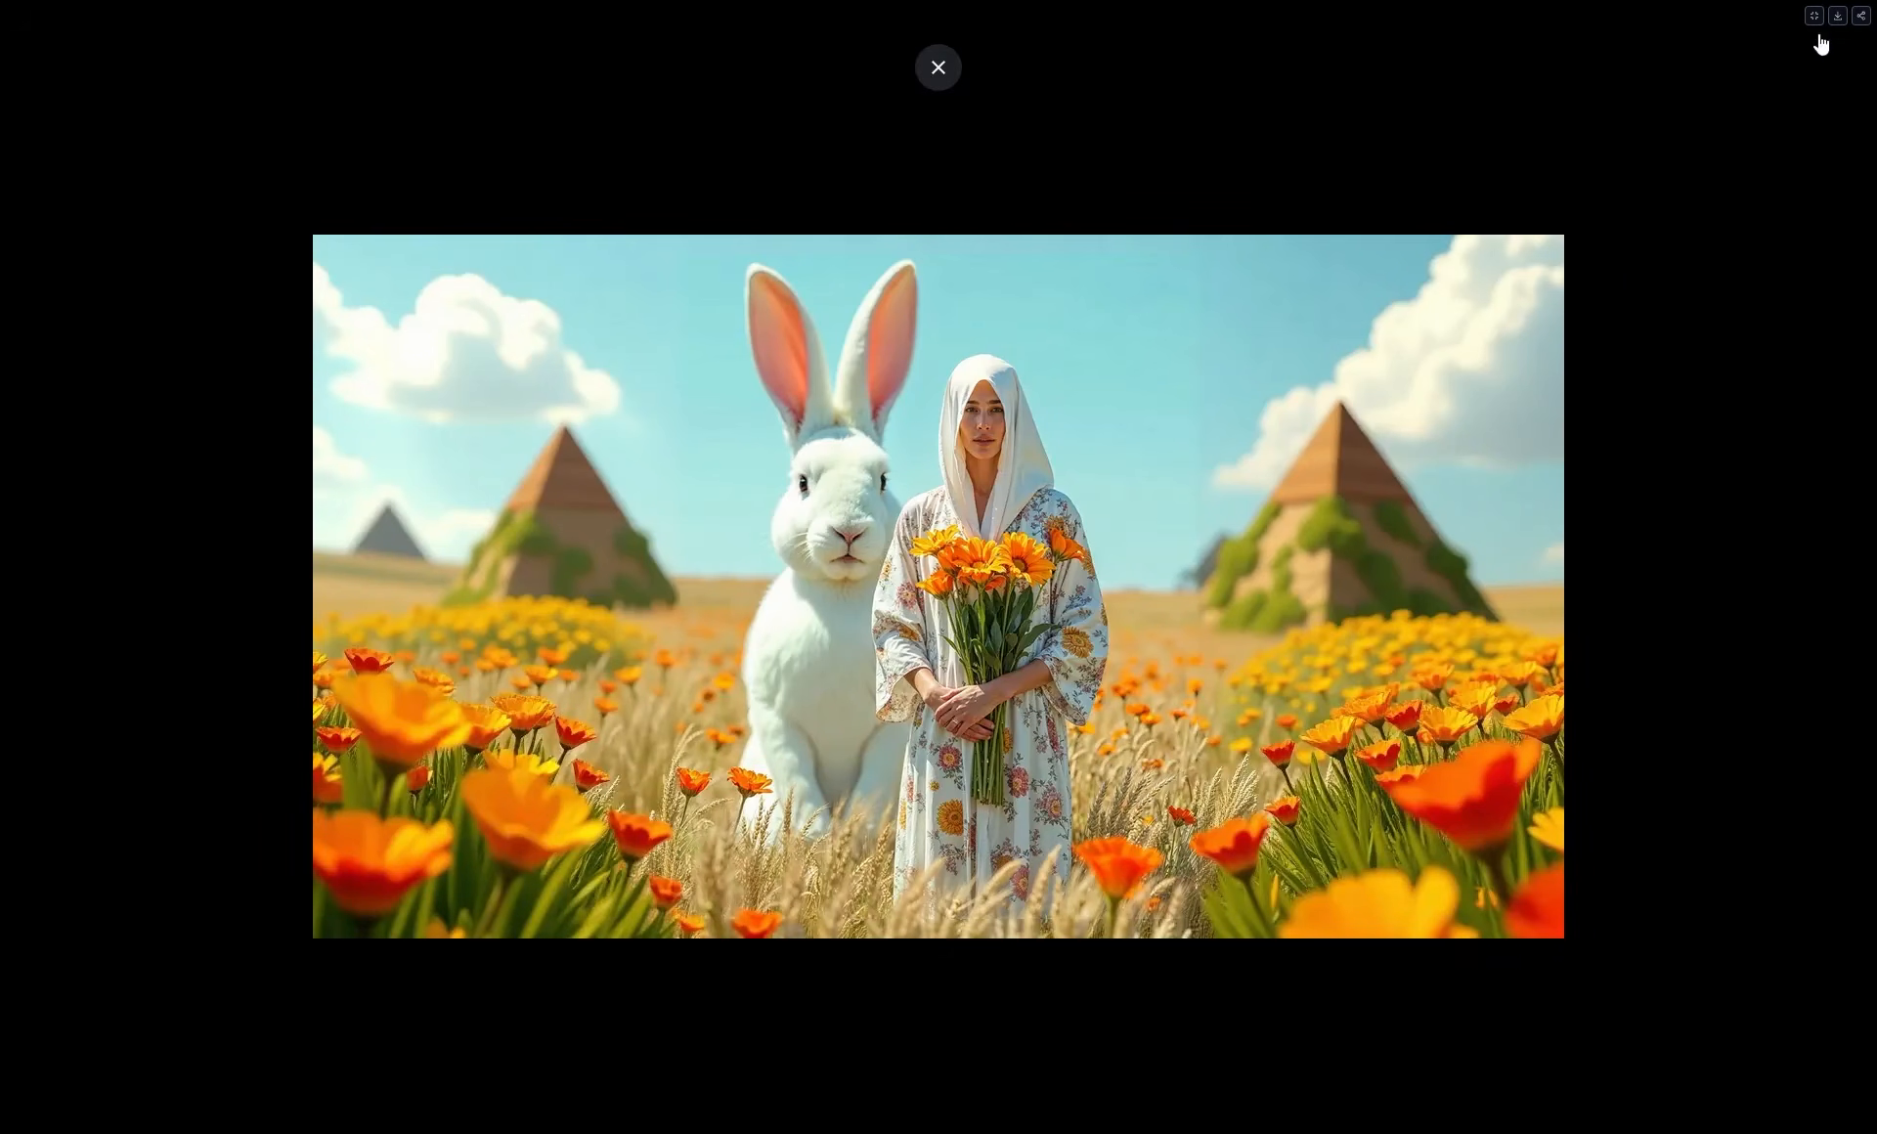
key(Escape)
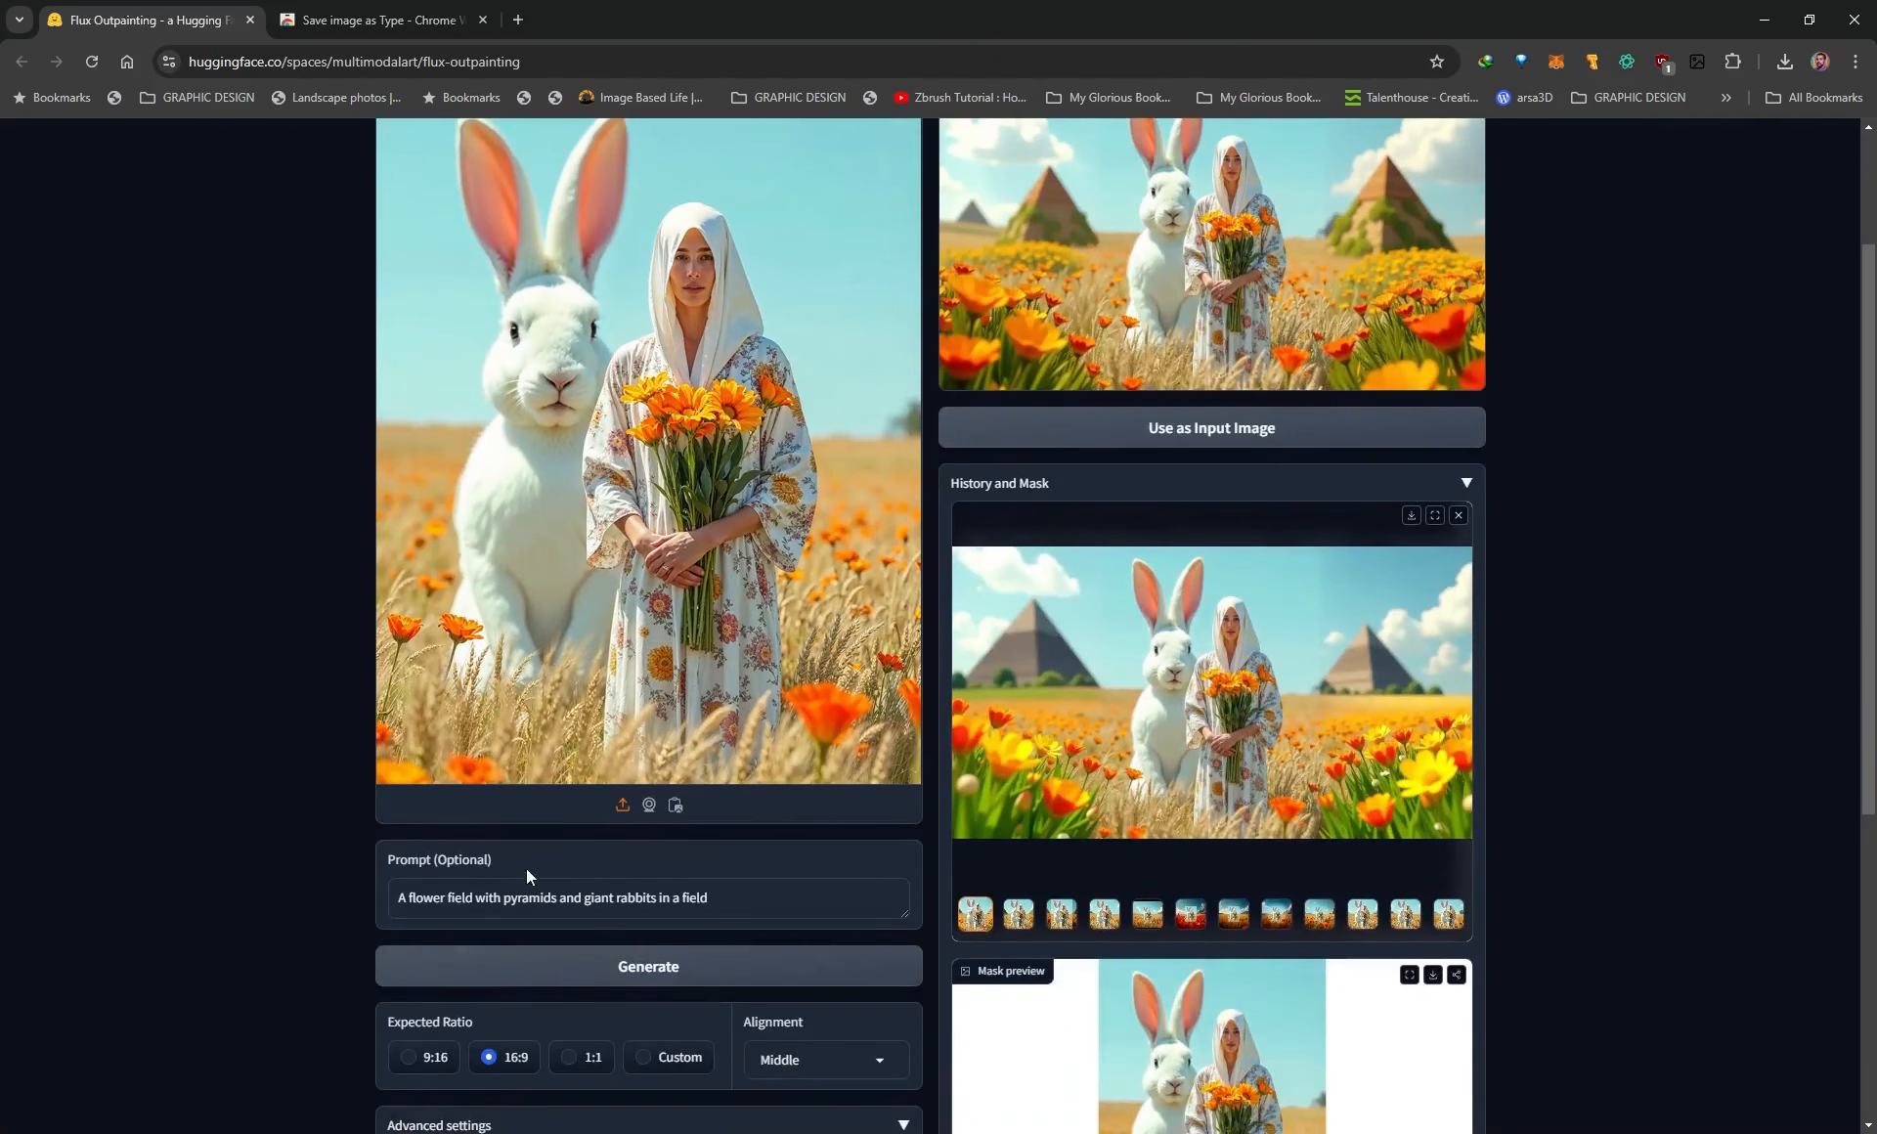
Inspect the image generated for the prompt "monkeys and camels in the distance in a flower field" in full screen.
scroll(408, 912, up, 1)
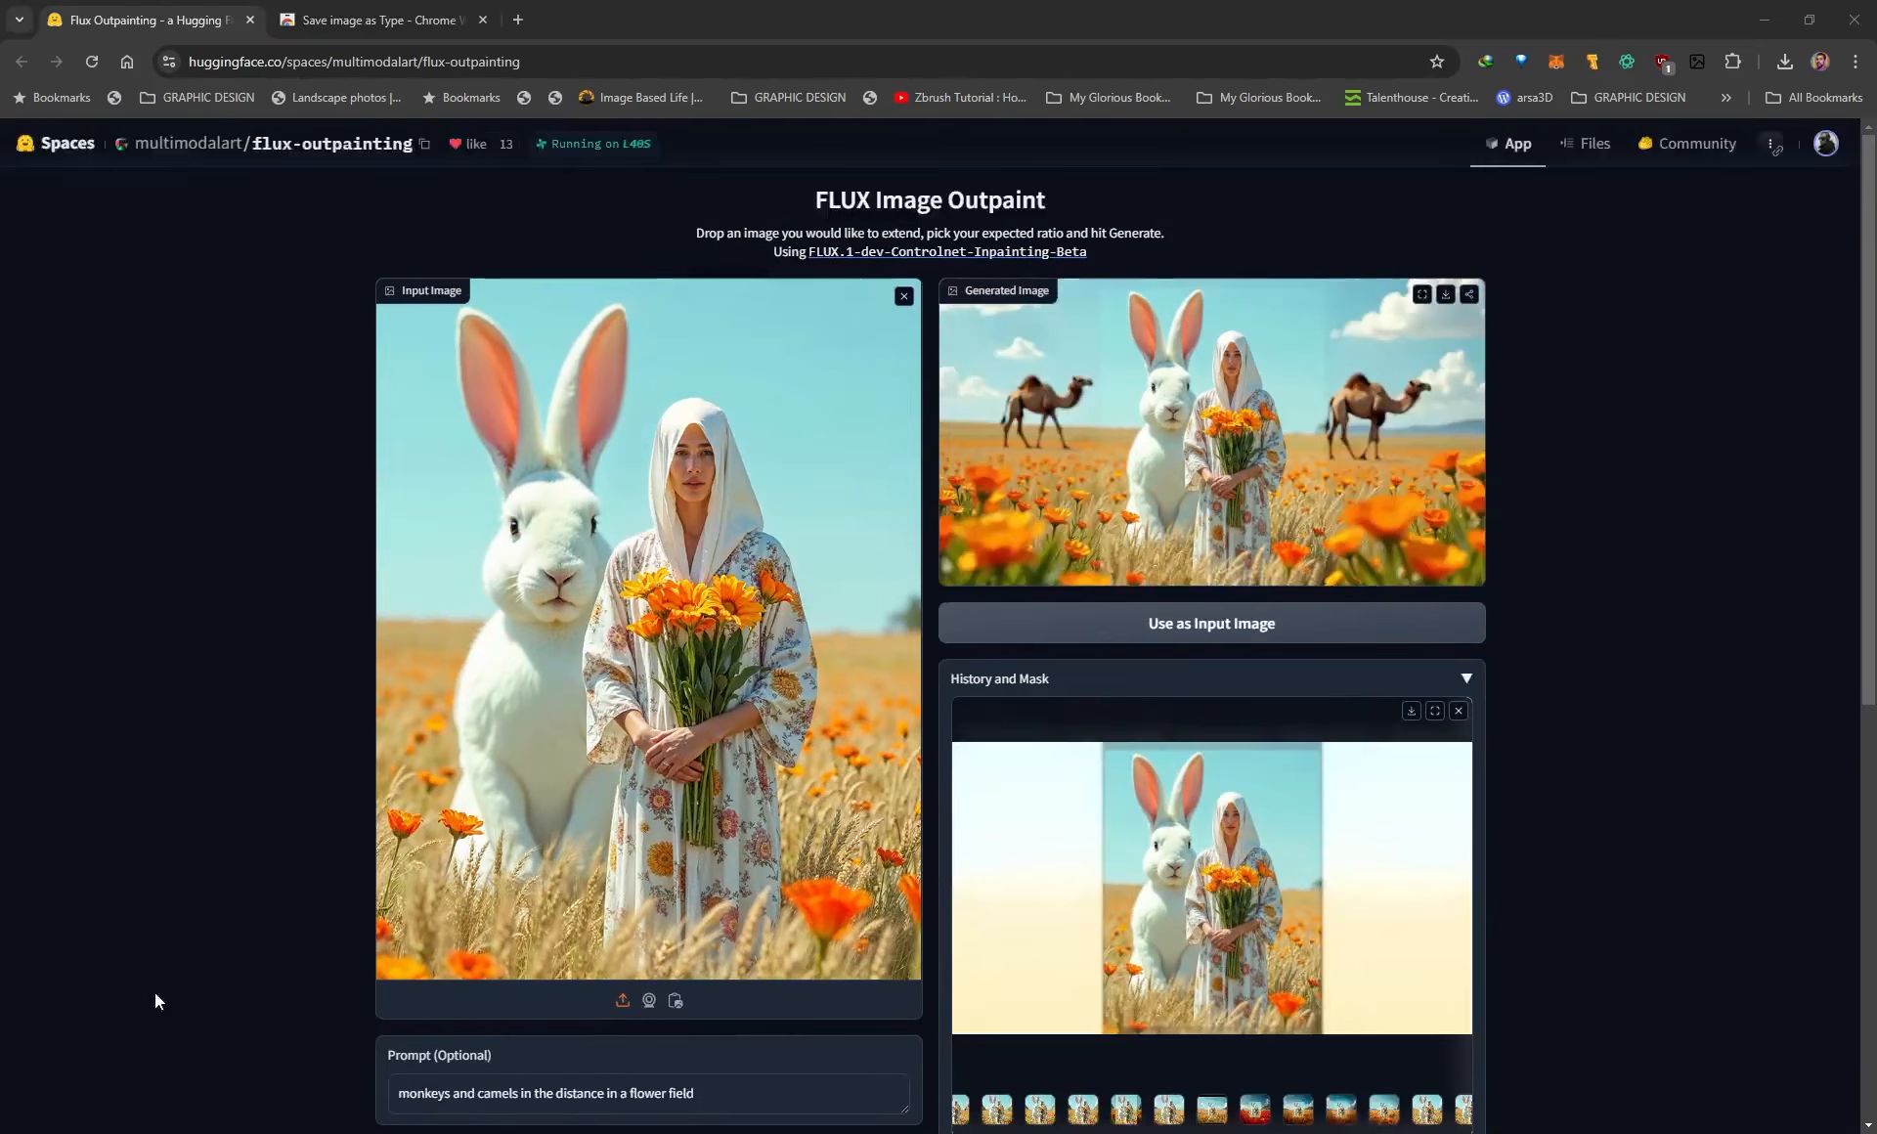
scroll(154, 993, down, 1)
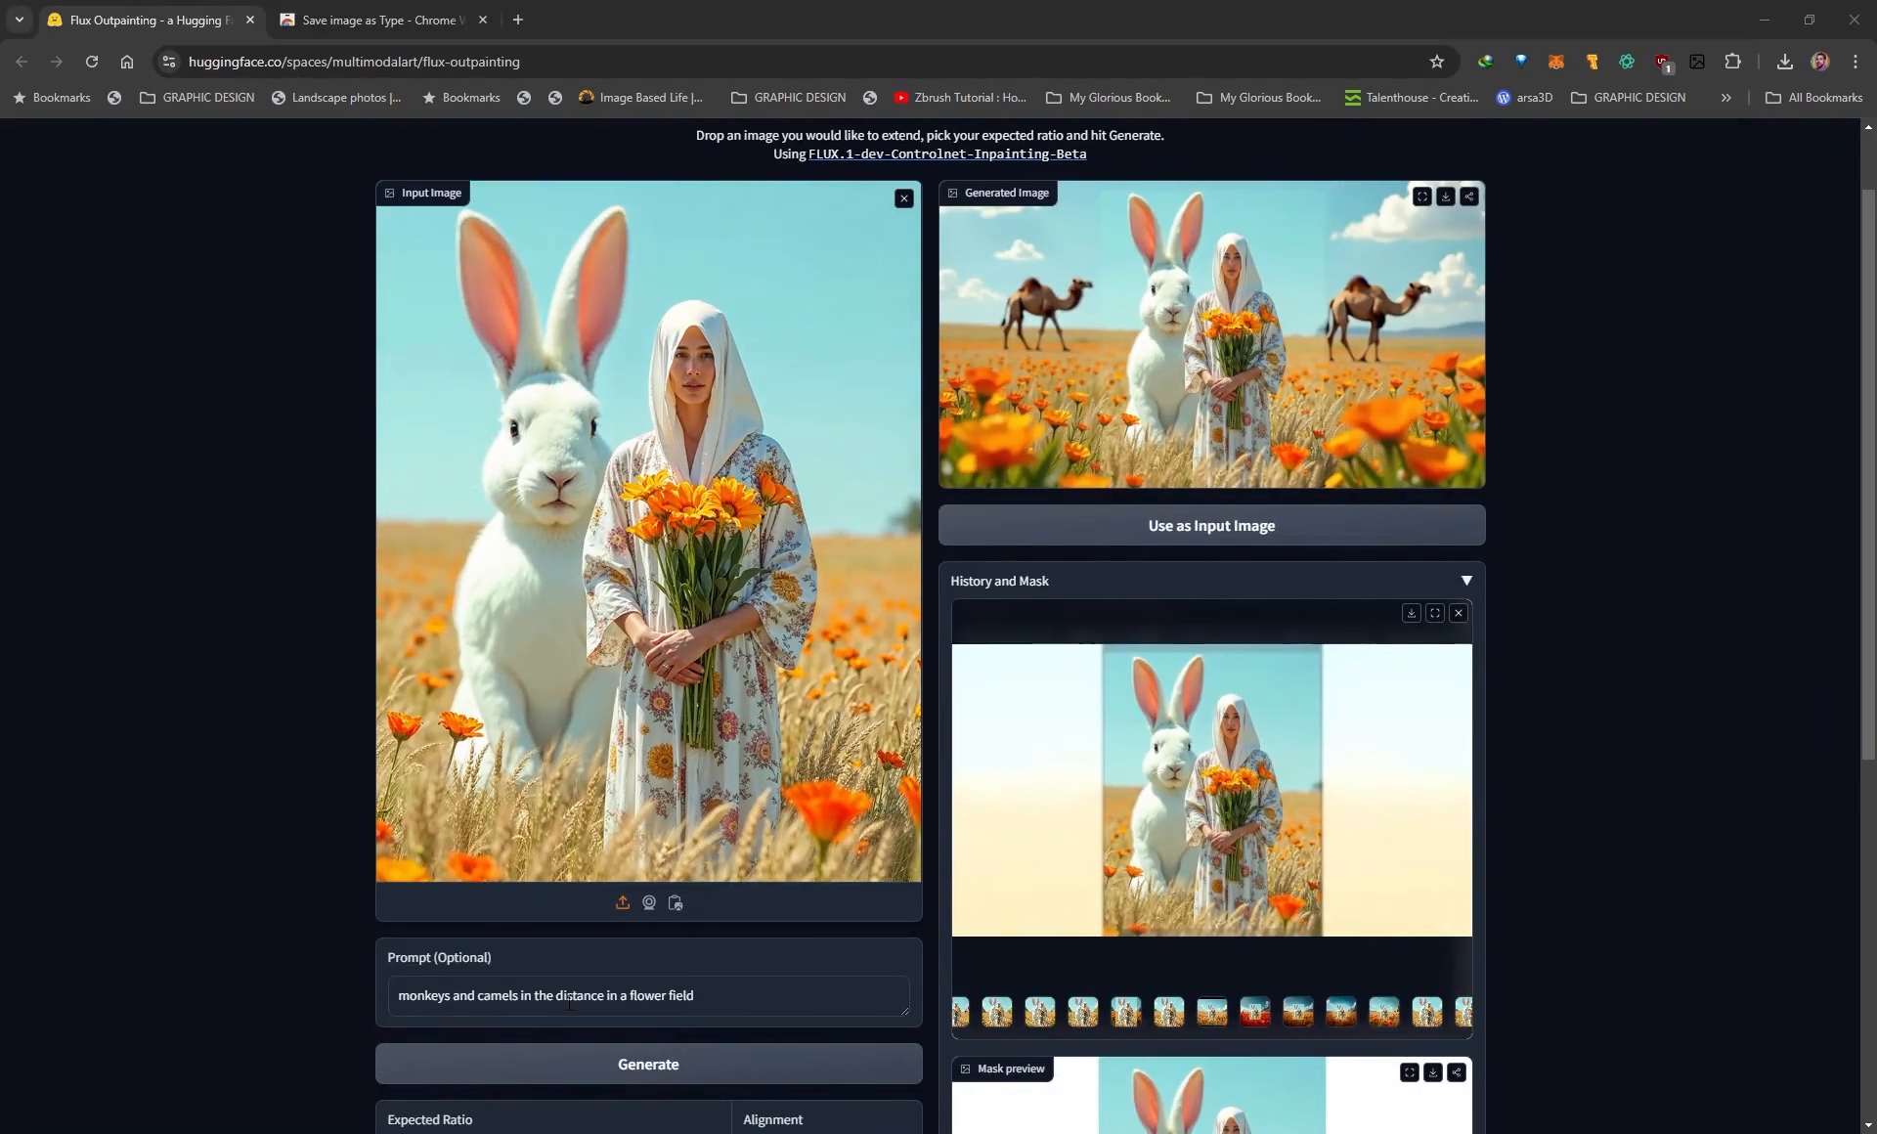
scroll(632, 997, up, 1)
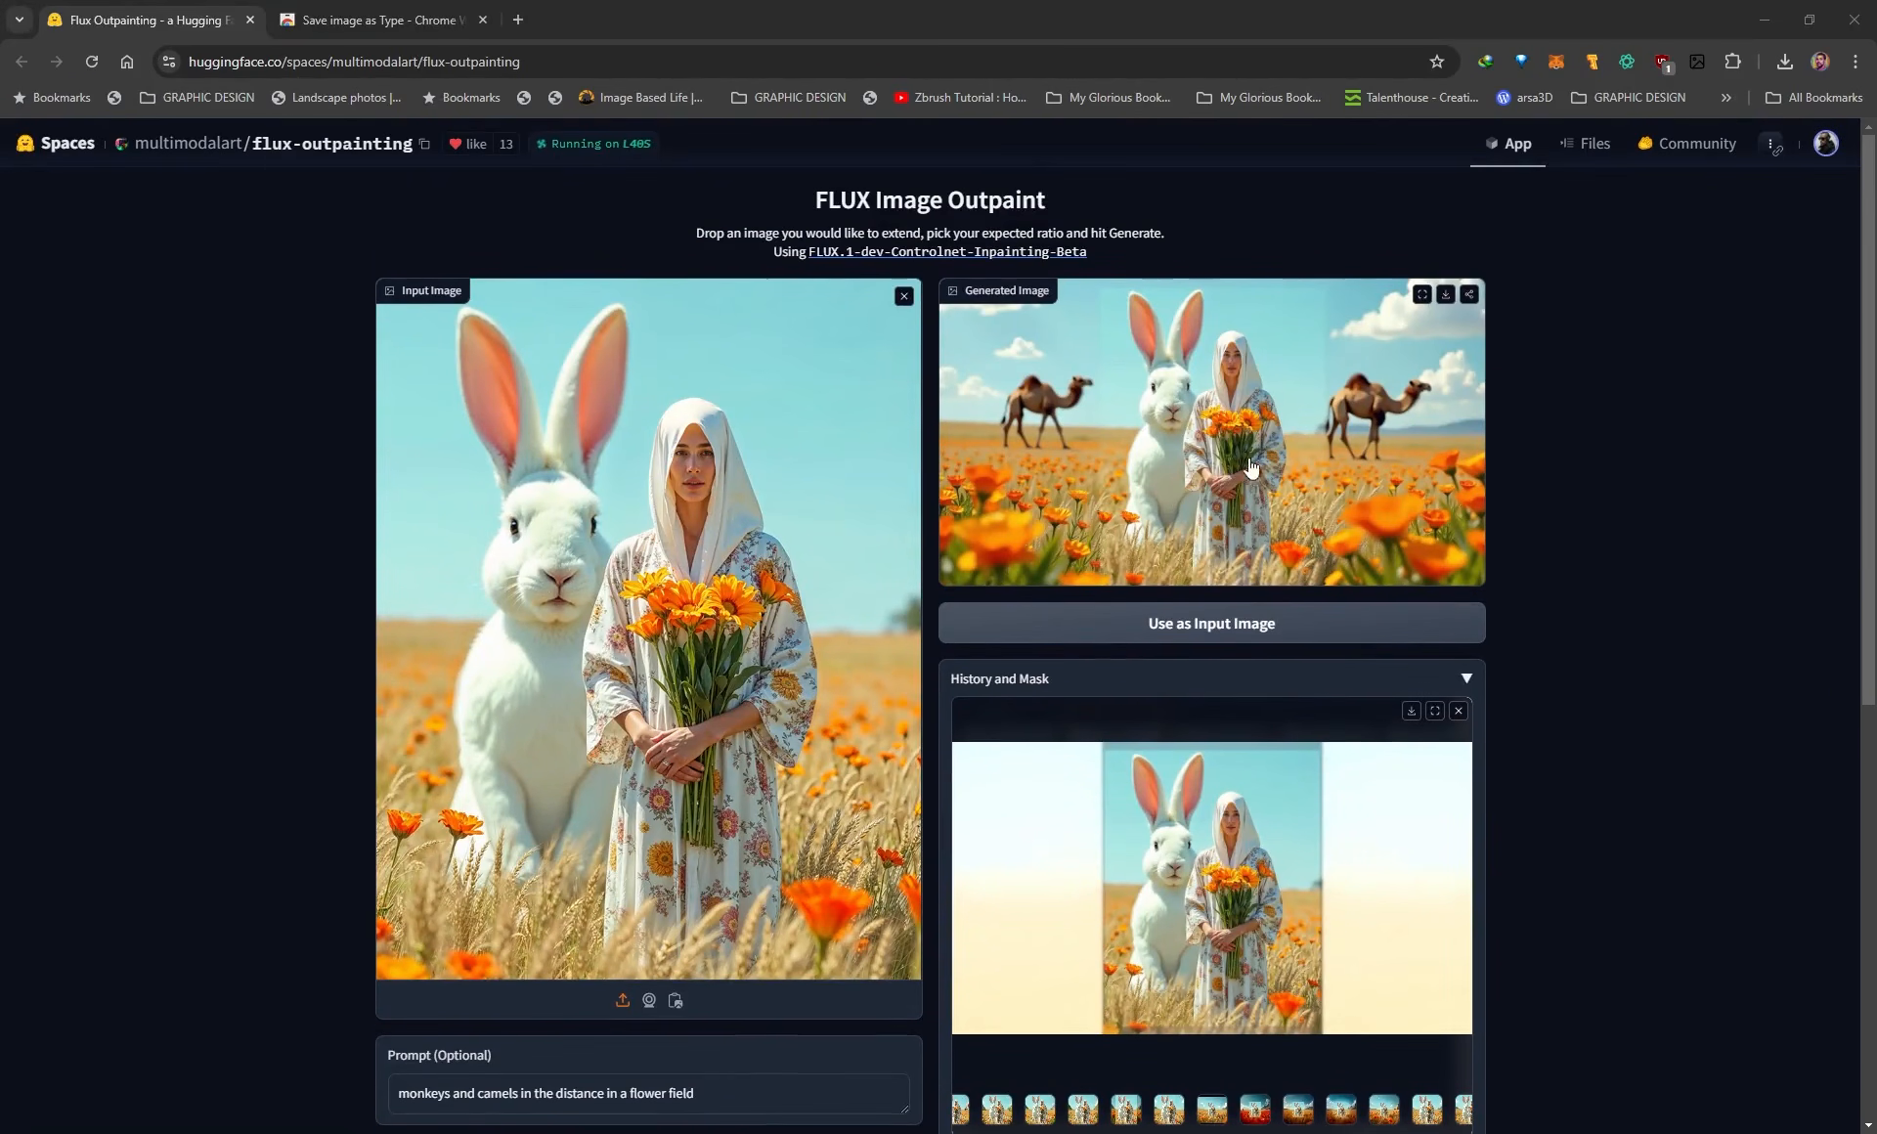
click(1422, 294)
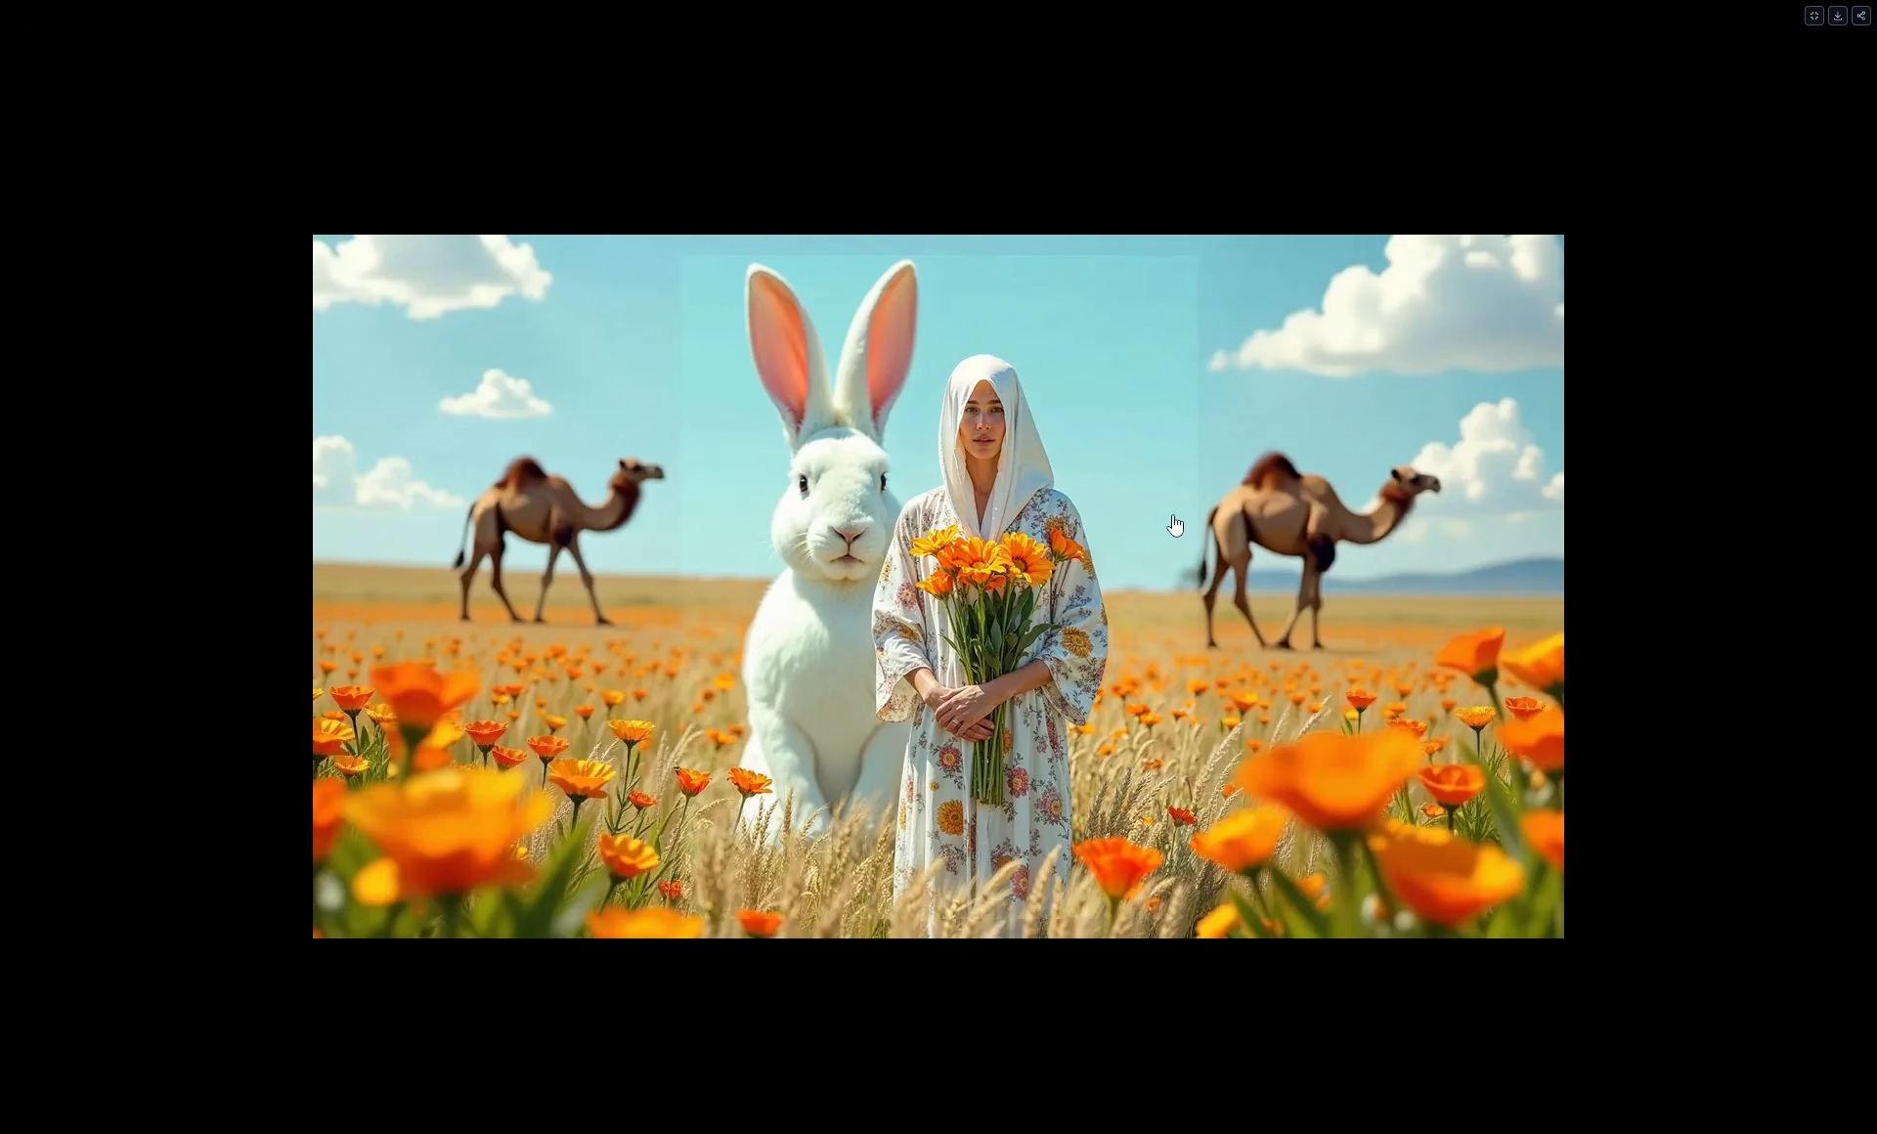
click(1813, 16)
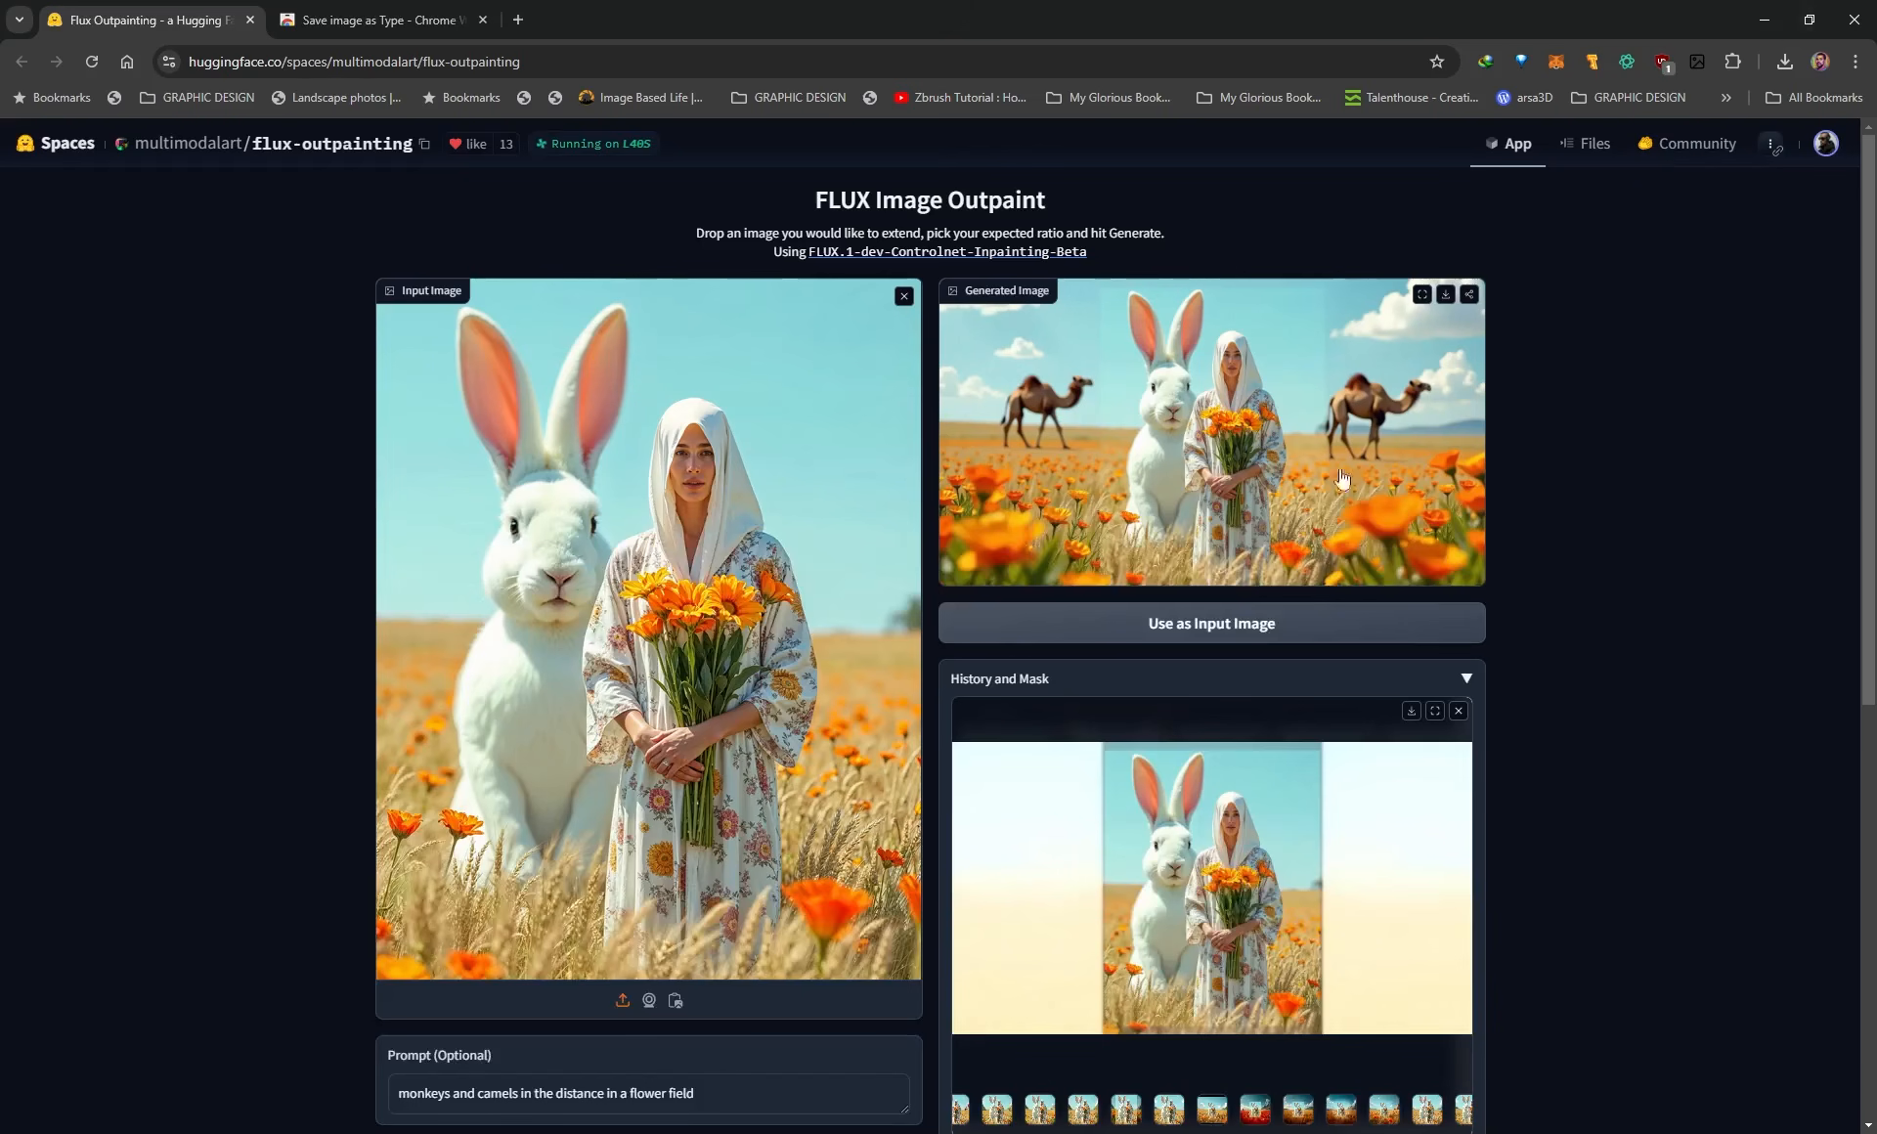
scroll(283, 845, down, 3)
scroll(228, 894, up, 1)
scroll(518, 860, up, 2)
scroll(434, 829, down, 1)
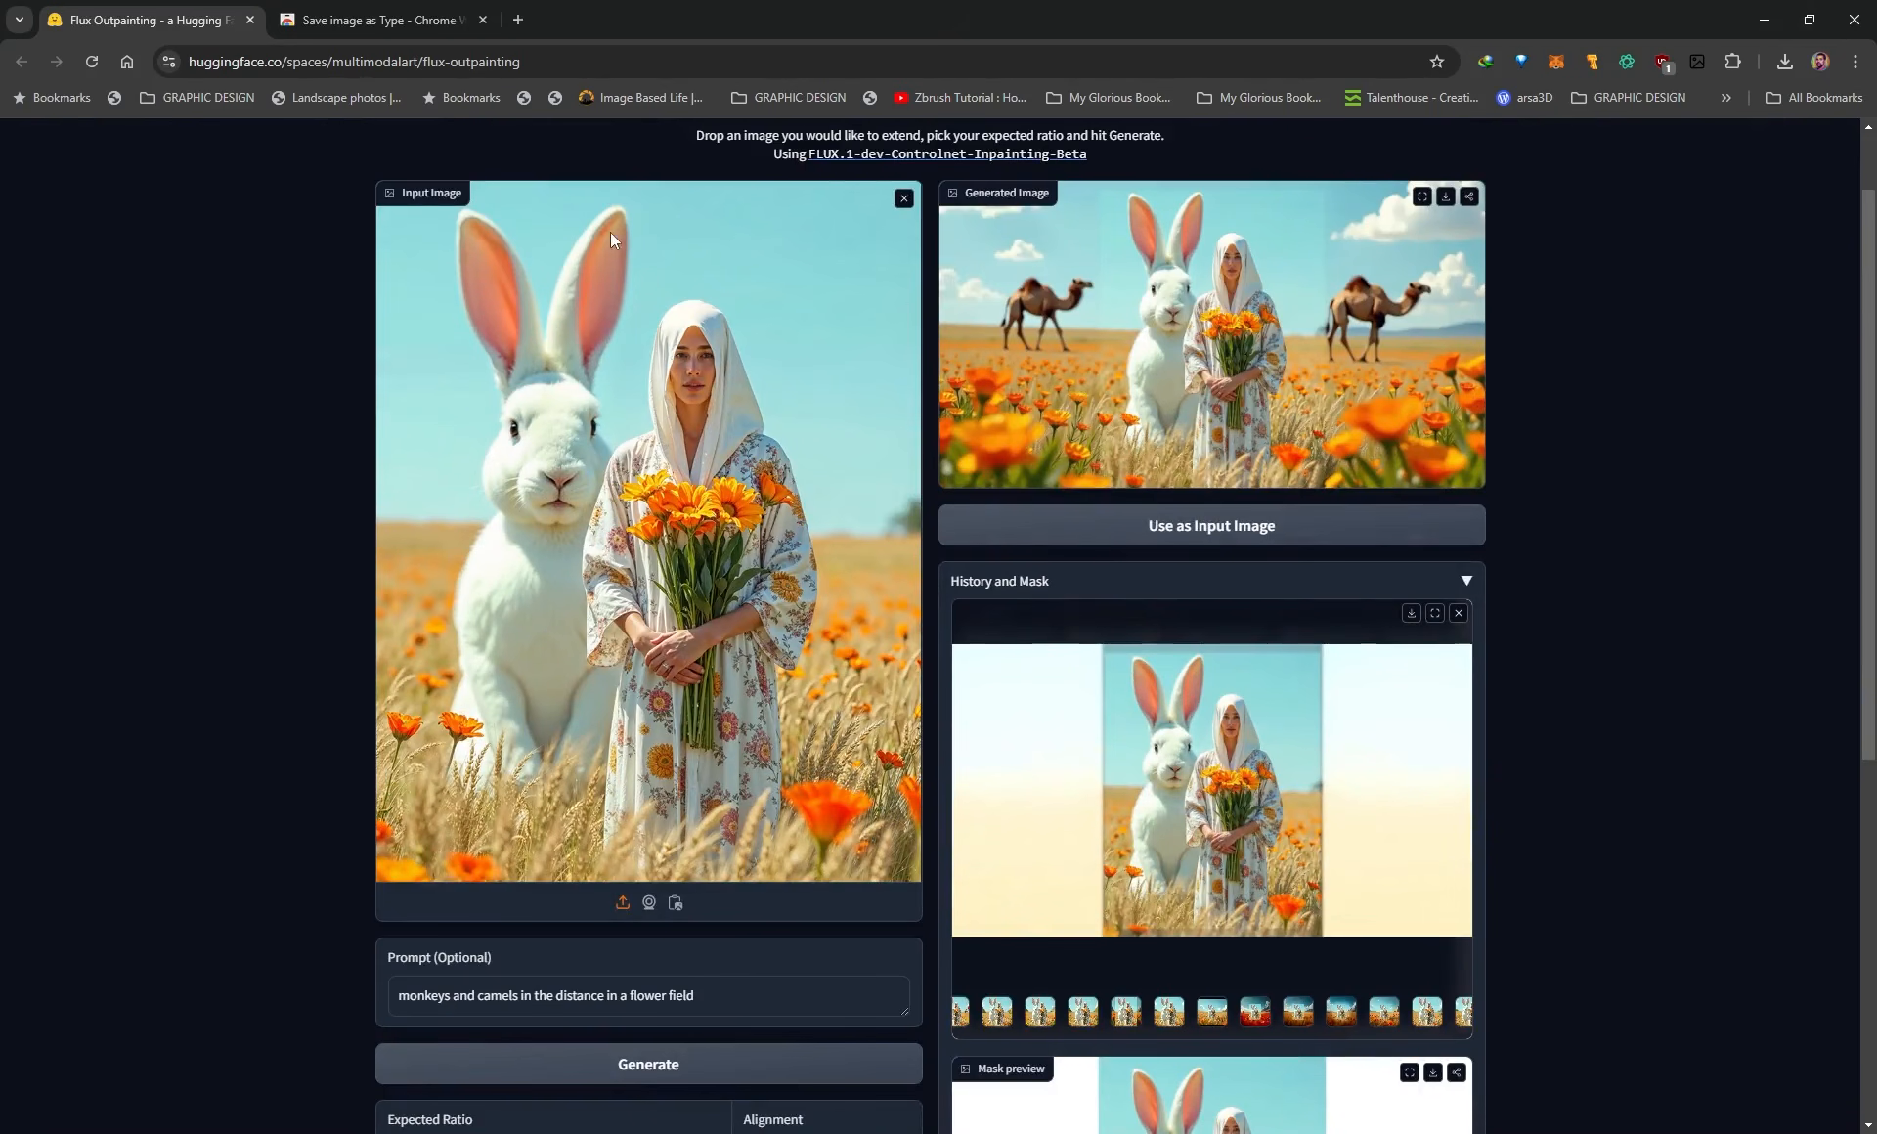